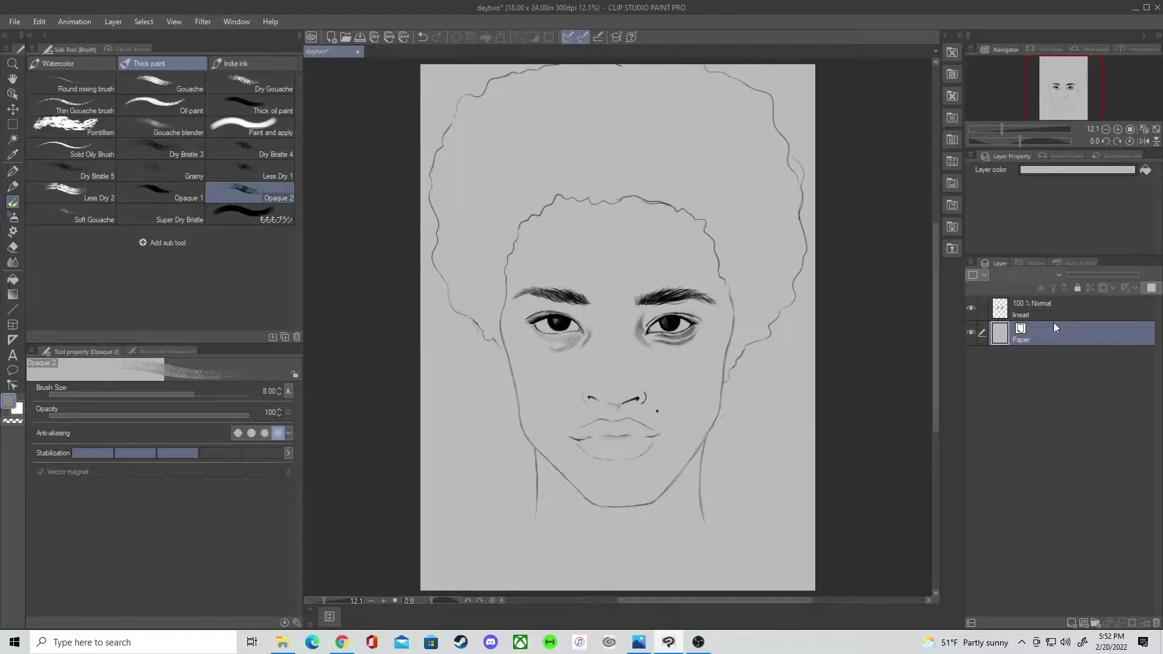
Step: Add a new layer beneath the lineart, name it background, and fill it with light grey
{"action": "left_click", "coordinate": [1072, 623]}
{"action": "left_click_drag", "start_coordinate": [1060, 314], "coordinate": [1053, 343]}
{"action": "double_click", "coordinate": [1029, 341]}
{"action": "type", "text": "background"}
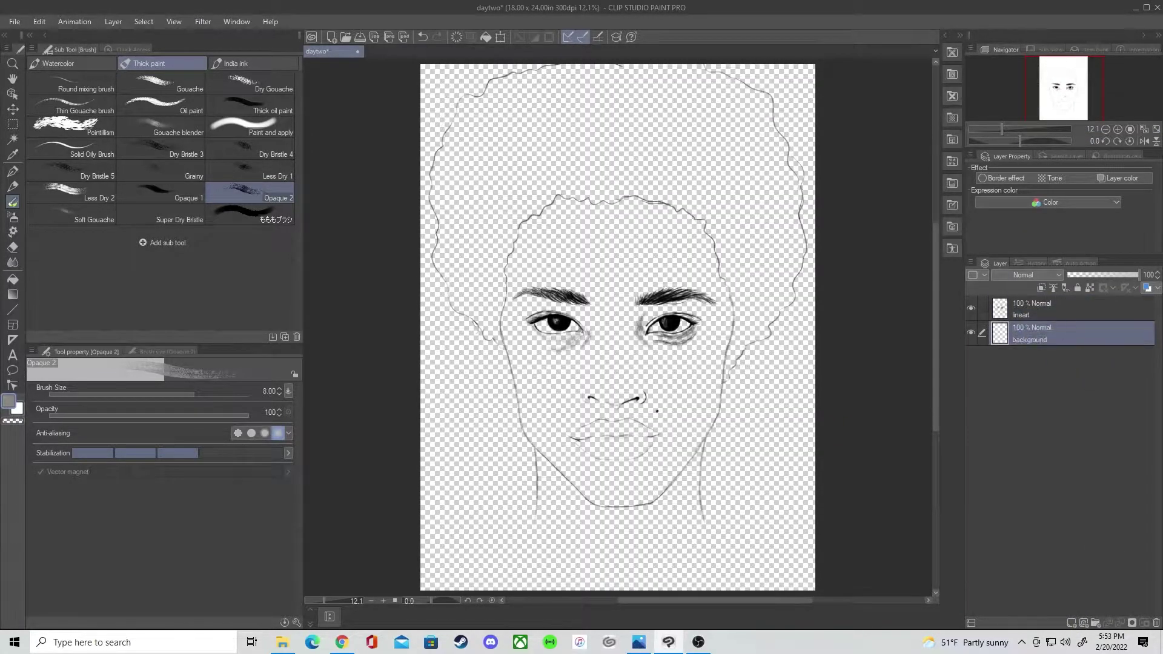
{"action": "left_click", "coordinate": [13, 279]}
{"action": "left_click", "coordinate": [503, 418]}
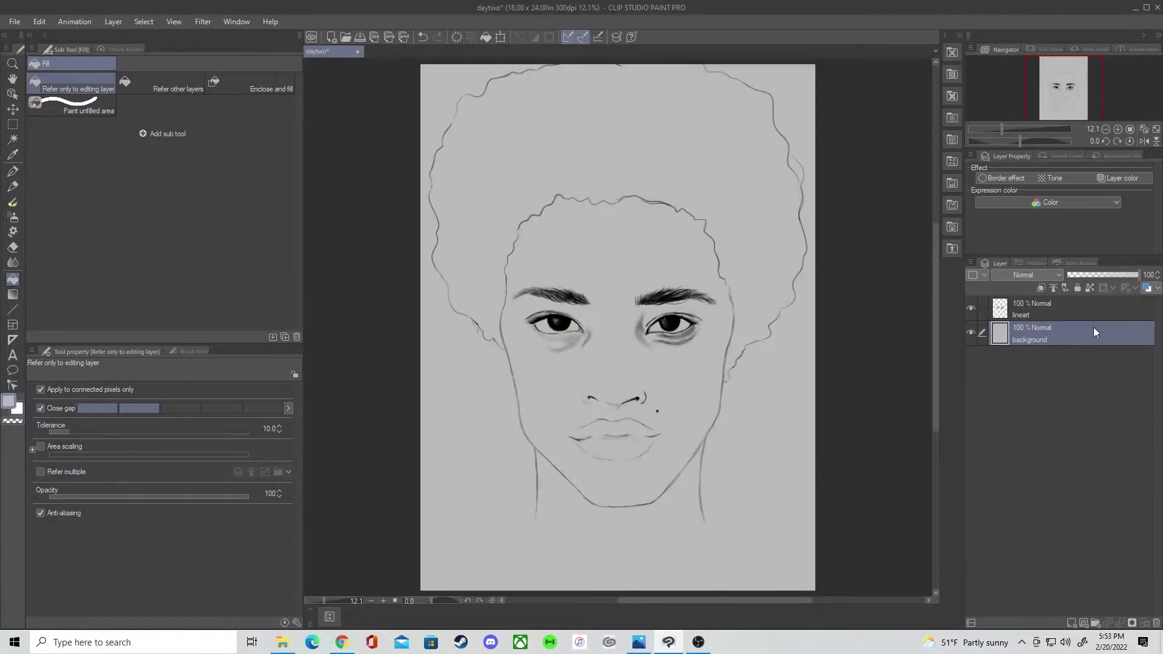
Step: Select an enlarged Soft Gouache brush and set the drawing colour to a muted teal
{"action": "left_click", "coordinate": [12, 205]}
{"action": "left_click", "coordinate": [71, 215]}
{"action": "left_click_drag", "start_coordinate": [235, 393], "coordinate": [229, 382]}
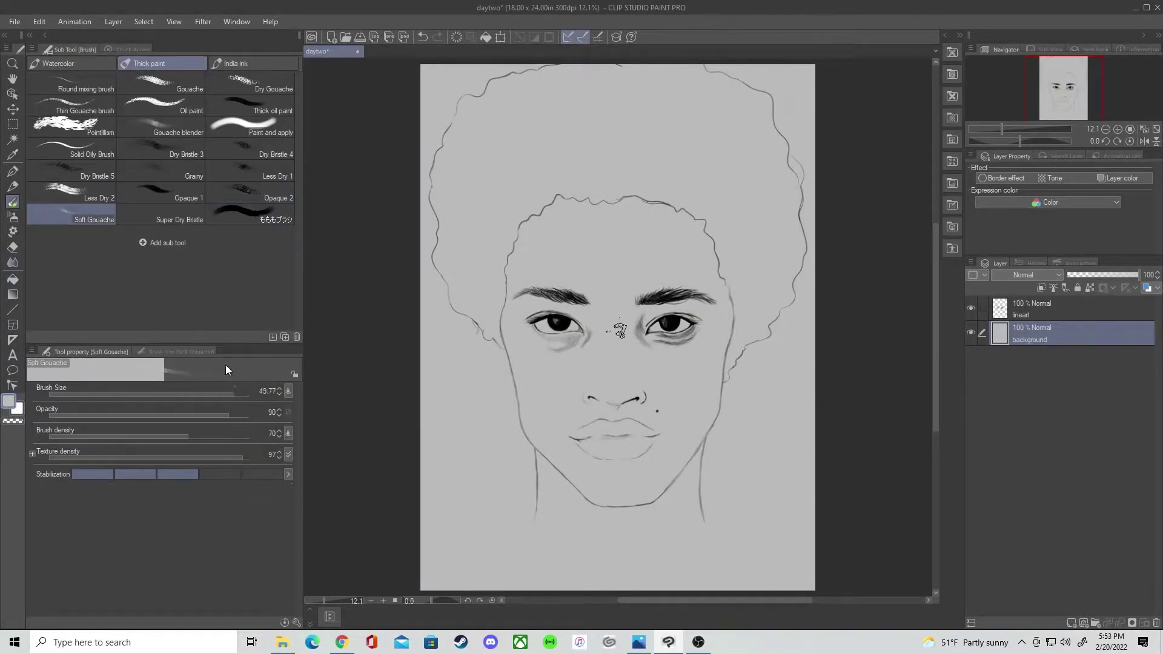
{"action": "double_click", "coordinate": [10, 401]}
{"action": "left_click_drag", "start_coordinate": [596, 334], "coordinate": [596, 346]}
{"action": "left_click", "coordinate": [477, 332]}
{"action": "left_click", "coordinate": [718, 231]}
{"action": "left_click", "coordinate": [162, 84]}
{"action": "left_click_drag", "start_coordinate": [486, 374], "coordinate": [532, 433]}
{"action": "key", "text": "ctrl+z"}
{"action": "key", "text": "ctrl+z"}
{"action": "left_click_drag", "start_coordinate": [547, 510], "coordinate": [527, 554]}
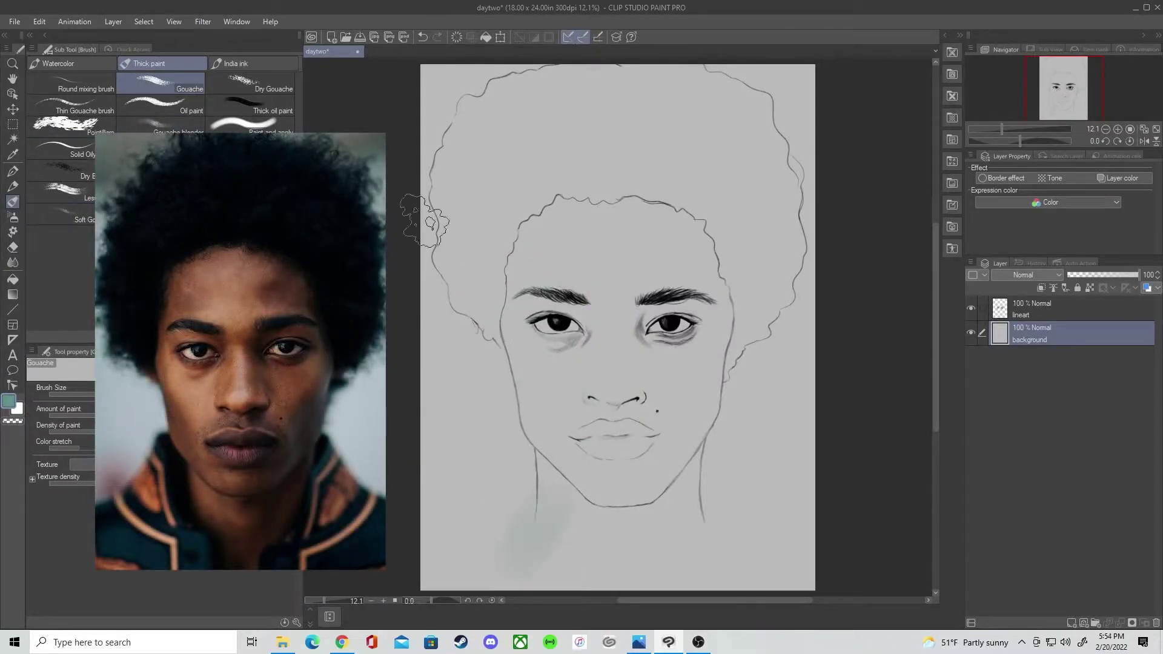
{"action": "key", "text": "period"}
{"action": "left_click_drag", "start_coordinate": [491, 372], "coordinate": [466, 449]}
{"action": "key", "text": "ctrl+z"}
{"action": "key", "text": "ctrl+z"}
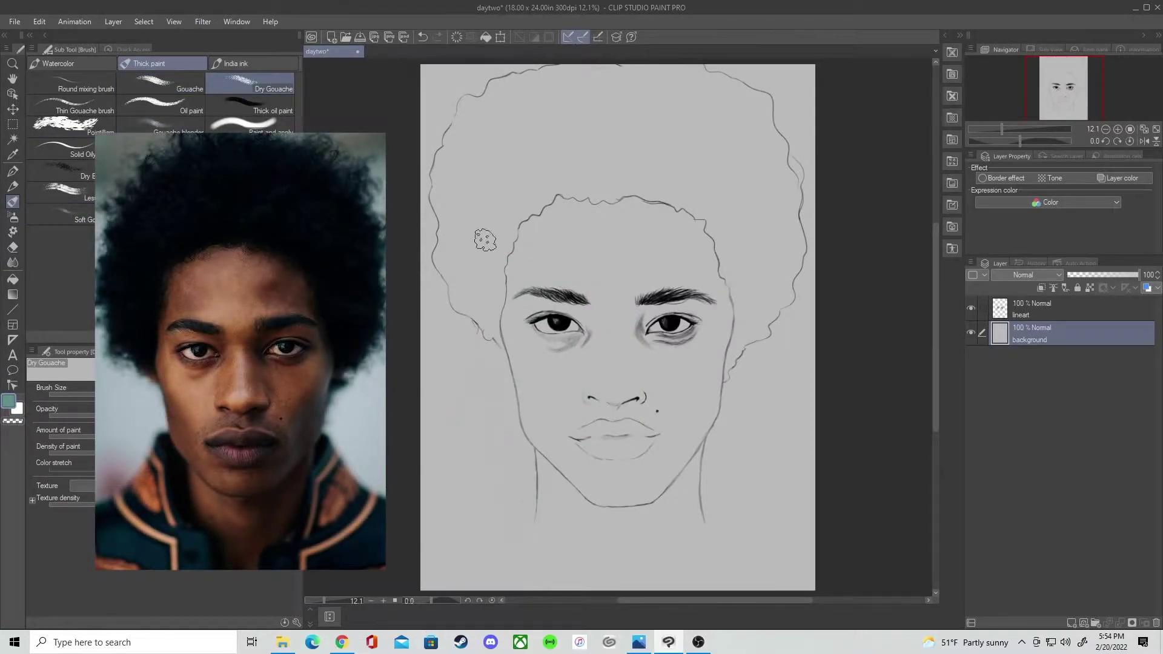
Step: Hide the lineart layer and dab scattered teal patches across the background with a large Dry Gouache brush
{"action": "left_click", "coordinate": [972, 309]}
{"action": "left_click", "coordinate": [224, 394]}
{"action": "left_click", "coordinate": [463, 338]}
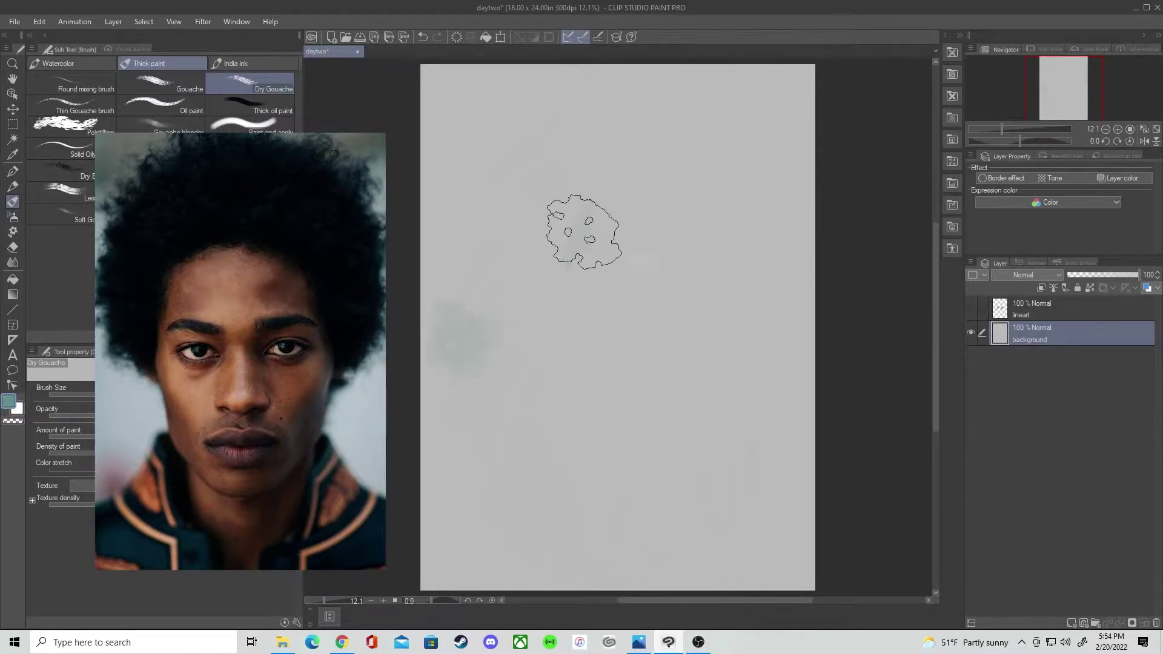
{"action": "left_click", "coordinate": [579, 238]}
{"action": "left_click", "coordinate": [668, 377]}
{"action": "left_click", "coordinate": [768, 541]}
{"action": "left_click", "coordinate": [621, 484]}
{"action": "left_click", "coordinate": [451, 493]}
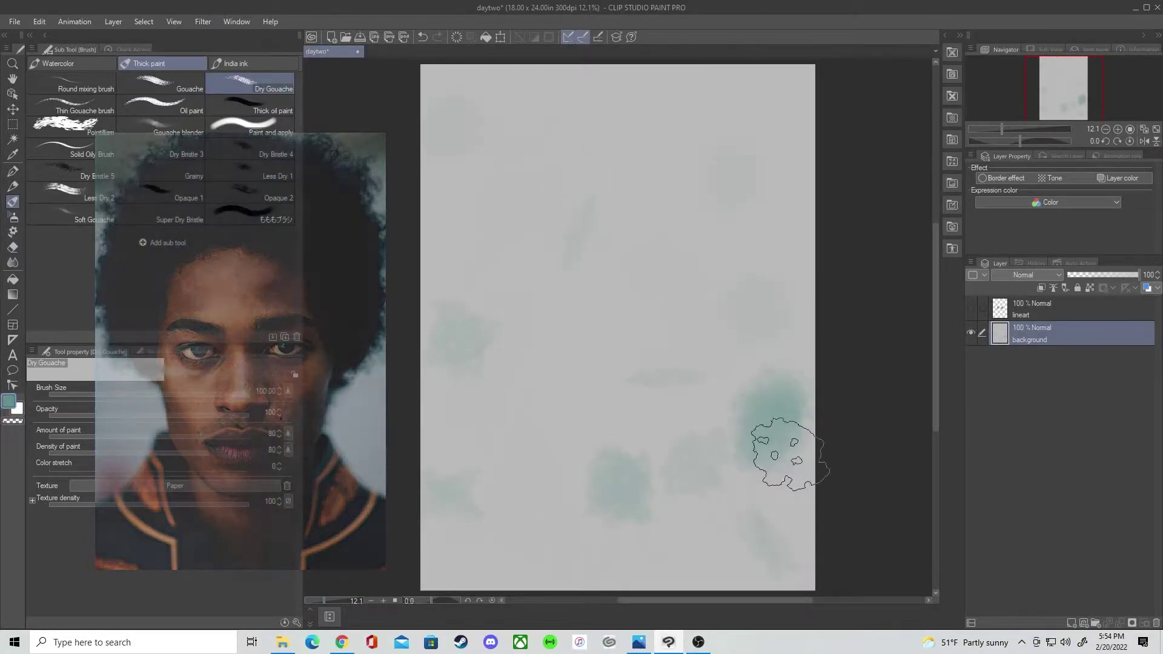
Step: Spread soft teal washes over the background with the Gouache brush at size 70, and show the lineart again
{"action": "key", "text": "comma"}
{"action": "mouse_move", "coordinate": [648, 542]}
{"action": "left_mouse_down"}
{"action": "mouse_move", "coordinate": [612, 579]}
{"action": "mouse_move", "coordinate": [721, 564]}
{"action": "left_mouse_up"}
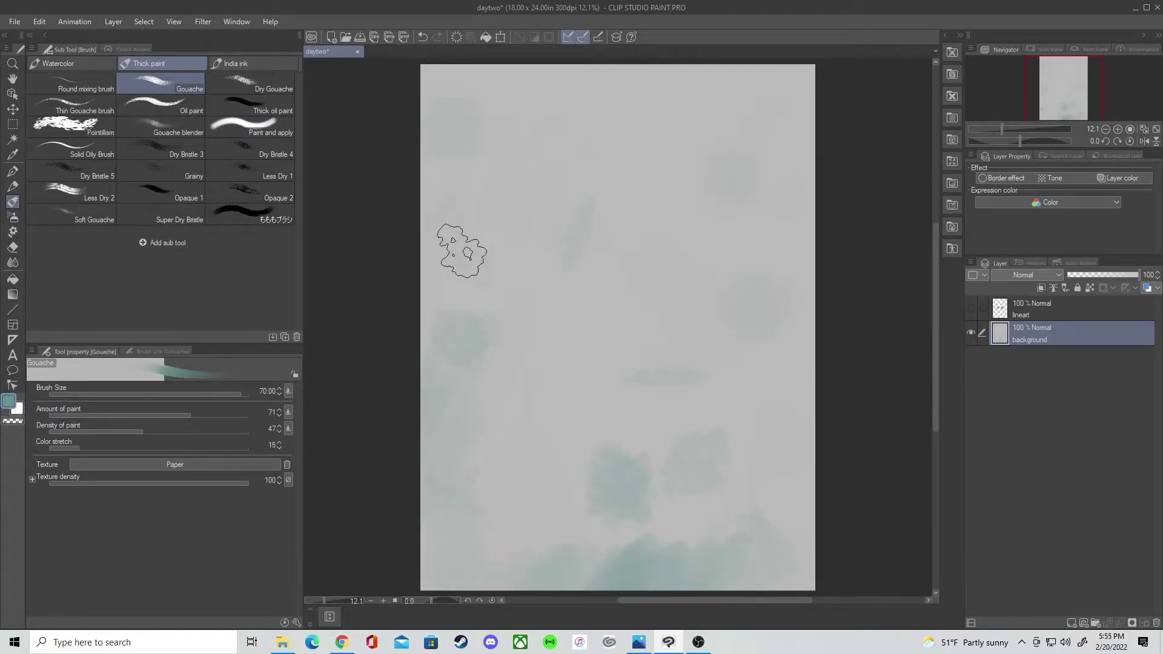
{"action": "left_click_drag", "start_coordinate": [615, 497], "coordinate": [673, 418]}
{"action": "key", "text": "ctrl+z"}
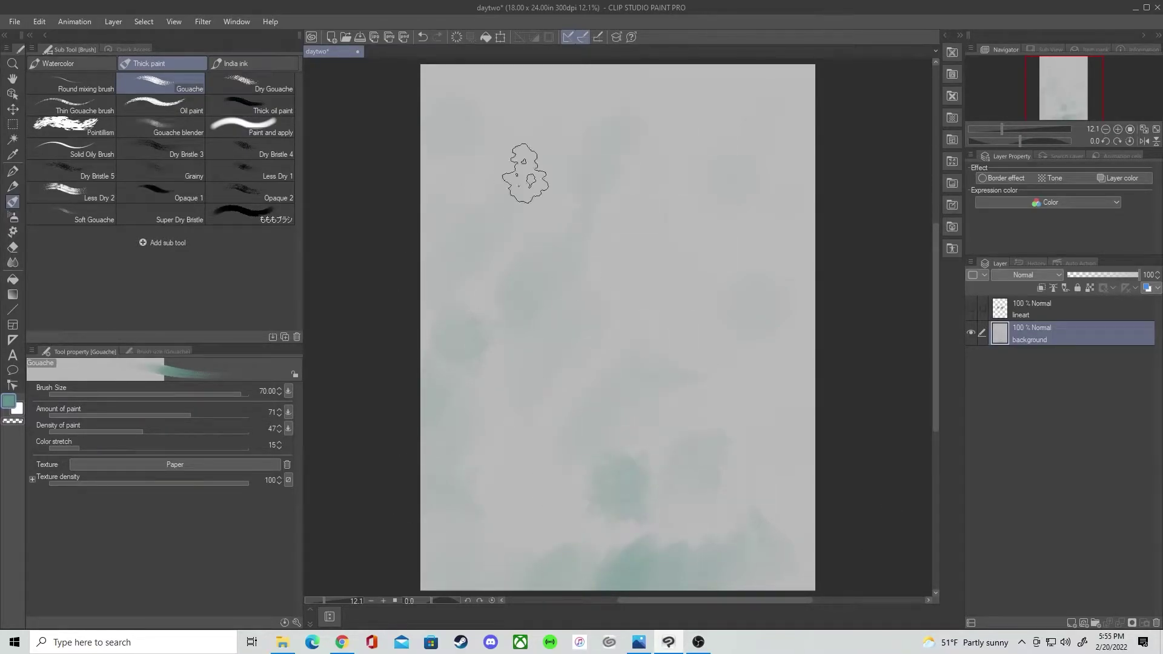
{"action": "left_click", "coordinate": [971, 309]}
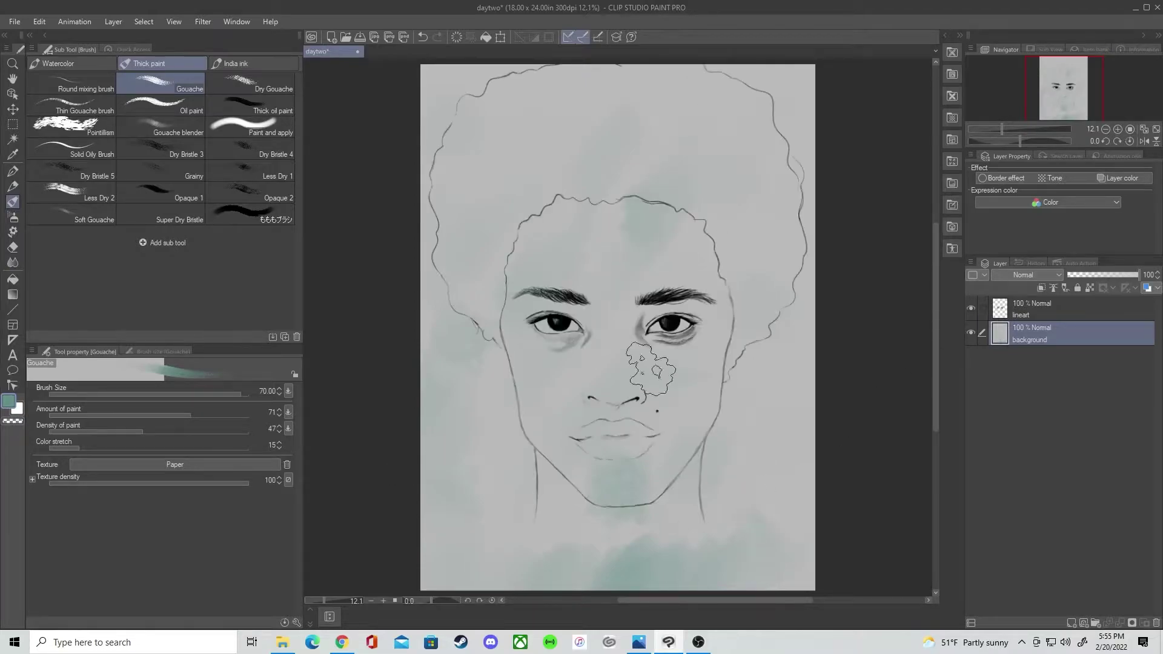
Step: Add a layer named shadows above the lineart and set its blending mode to Multiply
{"action": "left_click", "coordinate": [1006, 314]}
{"action": "key", "text": "ctrl+shift+n"}
{"action": "type", "text": "shadows"}
{"action": "key", "text": "Return"}
{"action": "left_click", "coordinate": [1037, 275]}
{"action": "left_click", "coordinate": [1043, 304]}
Step: Select the ももも brush from the Thick paint group and set the drawing colour to dark grey
{"action": "left_click", "coordinate": [250, 217]}
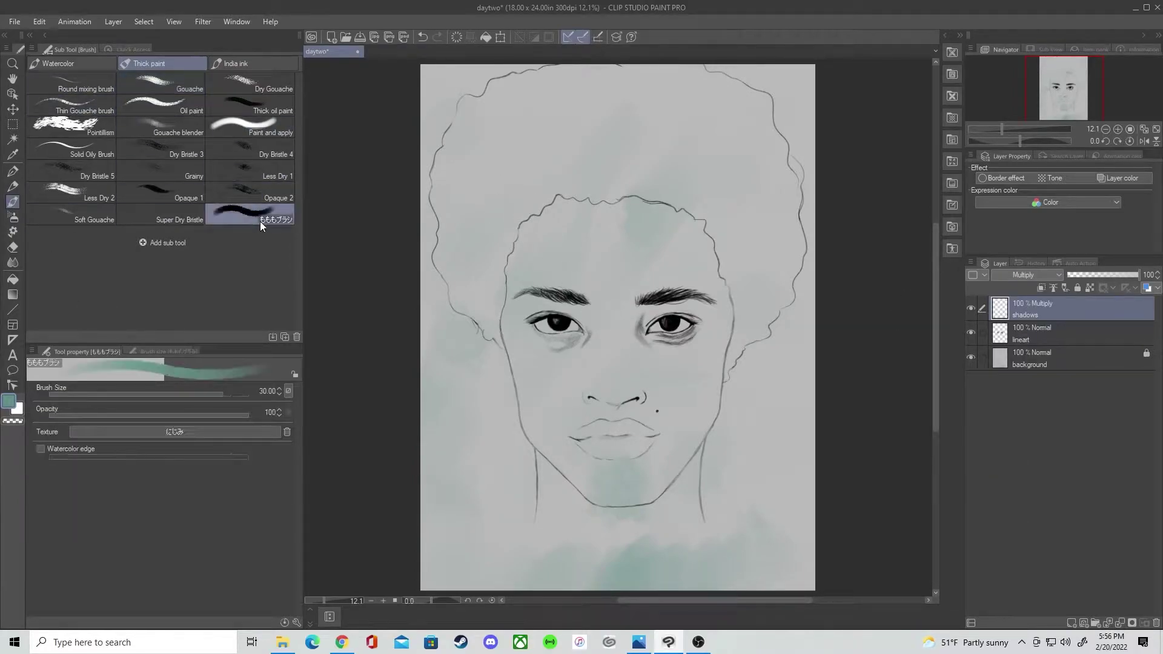
{"action": "left_click", "coordinate": [12, 401]}
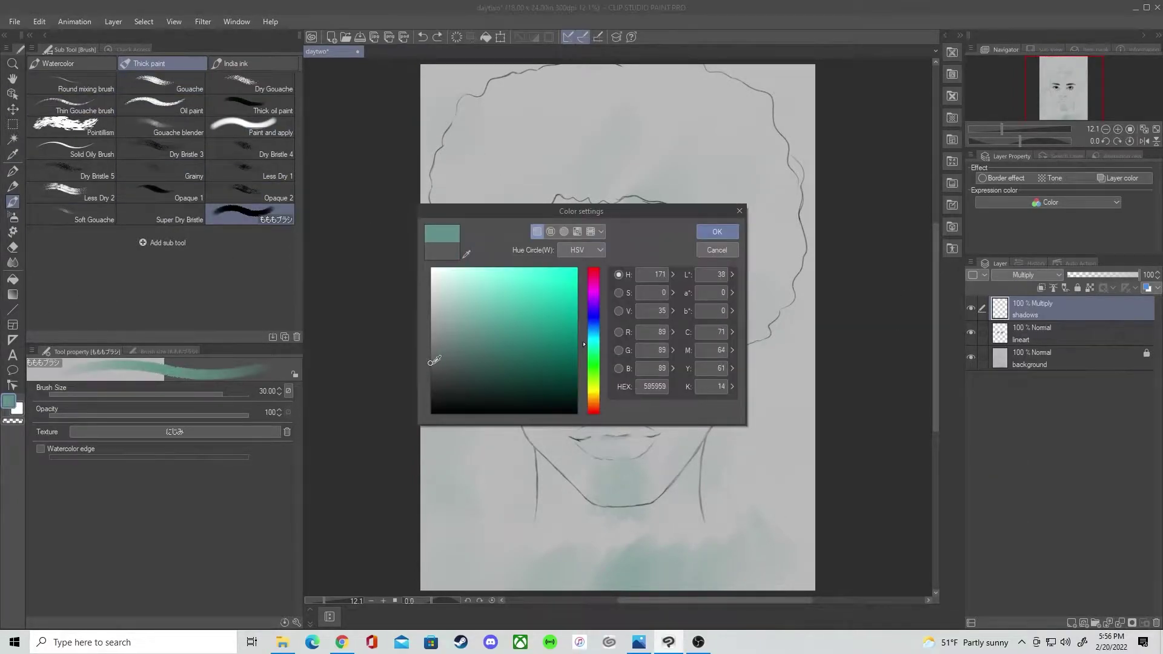
{"action": "left_click", "coordinate": [718, 232]}
Step: Start shading the top of the hair on the shadows layer in dark grey, adjusting the brush to a larger size
{"action": "mouse_move", "coordinate": [732, 185]}
{"action": "left_mouse_down"}
{"action": "mouse_move", "coordinate": [758, 327]}
{"action": "mouse_move", "coordinate": [727, 374]}
{"action": "mouse_move", "coordinate": [779, 290]}
{"action": "mouse_move", "coordinate": [788, 233]}
{"action": "mouse_move", "coordinate": [757, 200]}
{"action": "mouse_move", "coordinate": [749, 296]}
{"action": "mouse_move", "coordinate": [783, 200]}
{"action": "mouse_move", "coordinate": [714, 148]}
{"action": "mouse_move", "coordinate": [715, 105]}
{"action": "mouse_move", "coordinate": [645, 109]}
{"action": "mouse_move", "coordinate": [630, 148]}
{"action": "mouse_move", "coordinate": [735, 176]}
{"action": "mouse_move", "coordinate": [710, 109]}
{"action": "mouse_move", "coordinate": [496, 120]}
{"action": "mouse_move", "coordinate": [600, 174]}
{"action": "left_mouse_up"}
{"action": "key", "text": "bracketleft"}
{"action": "key", "text": "bracketleft"}
{"action": "key", "text": "bracketleft"}
{"action": "key", "text": "bracketright"}
{"action": "key", "text": "bracketright"}
{"action": "key", "text": "bracketright"}
{"action": "key", "text": "bracketright"}
{"action": "key", "text": "bracketright"}
{"action": "key", "text": "bracketright"}
{"action": "key", "text": "bracketright"}
Step: Place the lineart layer above shadows and lock it, while extending the dark grey down the left side of the hair
{"action": "left_click_drag", "start_coordinate": [1055, 333], "coordinate": [1055, 301]}
{"action": "mouse_move", "coordinate": [502, 97]}
{"action": "left_mouse_down"}
{"action": "mouse_move", "coordinate": [479, 123]}
{"action": "mouse_move", "coordinate": [541, 114]}
{"action": "mouse_move", "coordinate": [496, 161]}
{"action": "mouse_move", "coordinate": [467, 228]}
{"action": "mouse_move", "coordinate": [473, 297]}
{"action": "mouse_move", "coordinate": [485, 264]}
{"action": "mouse_move", "coordinate": [484, 306]}
{"action": "left_mouse_up"}
{"action": "left_click", "coordinate": [1077, 288]}
{"action": "left_click", "coordinate": [1067, 333]}
Step: Fill the lower left hair edge and sideburn on the shadows layer with a smaller brush
{"action": "key", "text": "bracketleft"}
{"action": "key", "text": "bracketleft"}
{"action": "key", "text": "bracketleft"}
{"action": "key", "text": "bracketleft"}
{"action": "key", "text": "bracketleft"}
{"action": "mouse_move", "coordinate": [475, 309]}
{"action": "left_mouse_down"}
{"action": "mouse_move", "coordinate": [488, 323]}
{"action": "mouse_move", "coordinate": [506, 242]}
{"action": "left_mouse_up"}
{"action": "left_click_drag", "start_coordinate": [495, 339], "coordinate": [499, 347]}
Step: Fill the right side and crown of the hair in dark grey with the brush at size 40
{"action": "key", "text": "bracketright"}
{"action": "key", "text": "bracketright"}
{"action": "key", "text": "bracketright"}
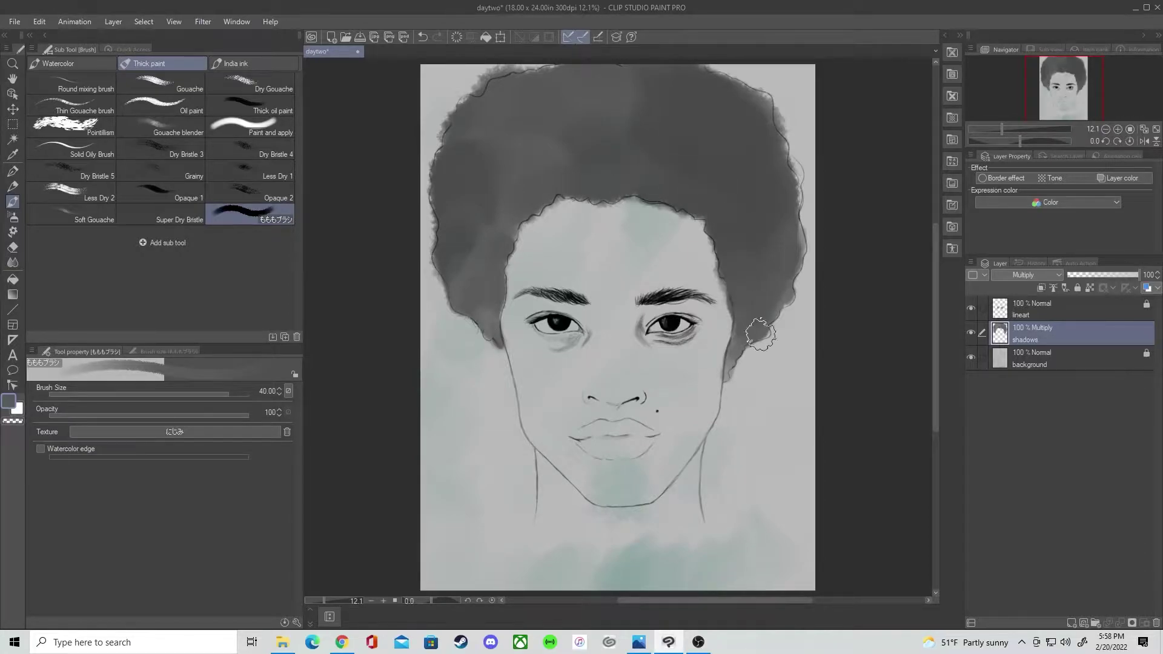
{"action": "mouse_move", "coordinate": [798, 189]}
{"action": "left_mouse_down"}
{"action": "mouse_move", "coordinate": [779, 223]}
{"action": "mouse_move", "coordinate": [752, 129]}
{"action": "mouse_move", "coordinate": [711, 85]}
{"action": "left_mouse_up"}
{"action": "mouse_move", "coordinate": [555, 137]}
{"action": "left_mouse_down"}
{"action": "mouse_move", "coordinate": [556, 125]}
{"action": "mouse_move", "coordinate": [622, 100]}
{"action": "left_mouse_up"}
Step: Shade the right cheek down to the jaw in a lighter grey with the brush at size 17
{"action": "key", "text": "bracketleft"}
{"action": "key", "text": "bracketleft"}
{"action": "key", "text": "bracketleft"}
{"action": "key", "text": "bracketleft"}
{"action": "scroll", "coordinate": [699, 389], "scroll_direction": "up", "scroll_amount": 1}
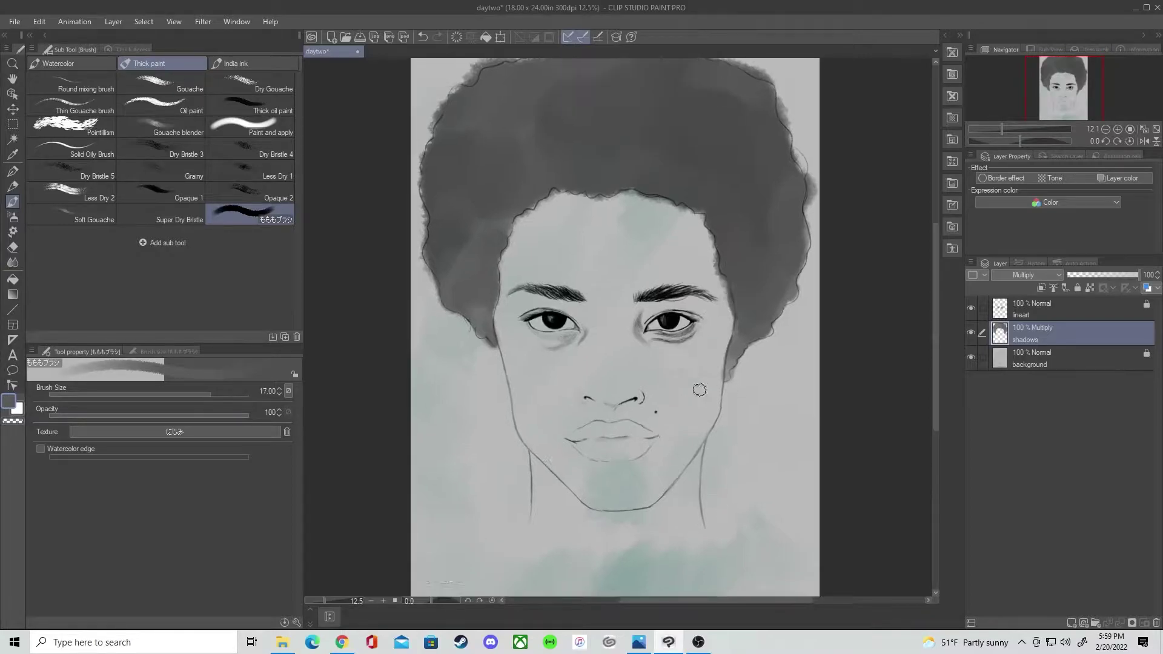
{"action": "scroll", "coordinate": [703, 370], "scroll_direction": "up", "scroll_amount": 2}
{"action": "left_click_drag", "start_coordinate": [462, 311], "coordinate": [470, 275]}
{"action": "mouse_move", "coordinate": [713, 366]}
{"action": "left_mouse_down"}
{"action": "mouse_move", "coordinate": [657, 438]}
{"action": "mouse_move", "coordinate": [646, 516]}
{"action": "mouse_move", "coordinate": [663, 535]}
{"action": "mouse_move", "coordinate": [735, 371]}
{"action": "left_mouse_up"}
{"action": "key", "text": "ctrl+z"}
{"action": "double_click", "coordinate": [10, 402]}
{"action": "left_click", "coordinate": [717, 233]}
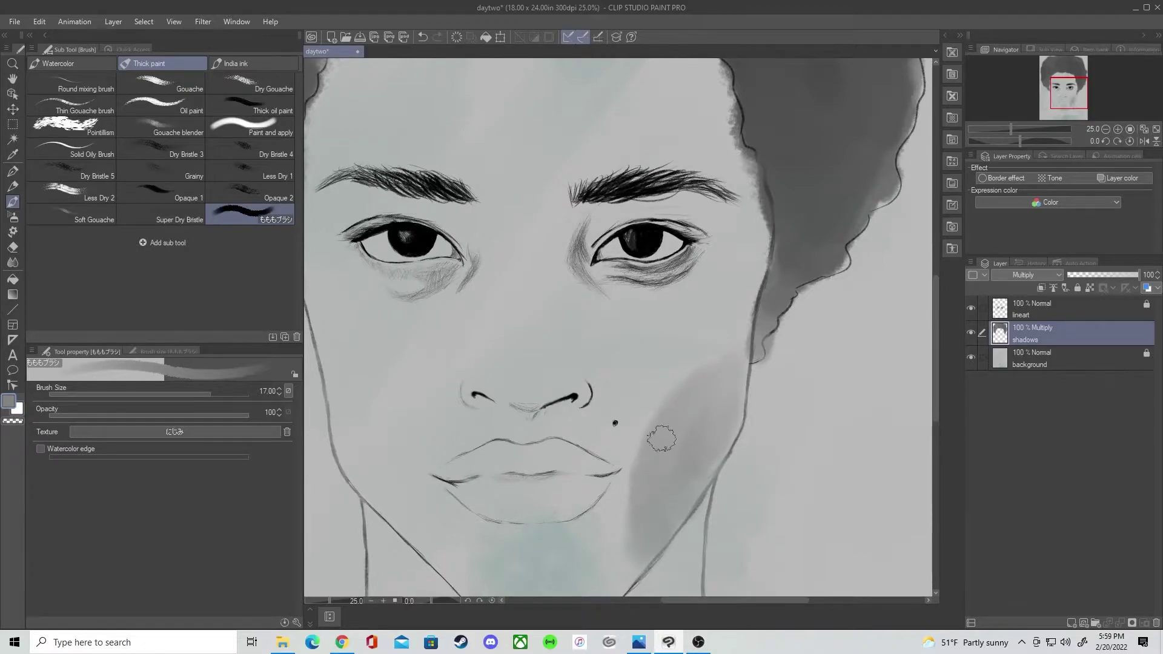
{"action": "left_click", "coordinate": [169, 193]}
{"action": "left_click_drag", "start_coordinate": [393, 383], "coordinate": [398, 418]}
{"action": "key", "text": "ctrl+z"}
{"action": "left_click_drag", "start_coordinate": [651, 506], "coordinate": [652, 472]}
{"action": "key", "text": "ctrl+z"}
Step: Shade the area just beneath the lower lip with the ももも brush at size 4
{"action": "left_click", "coordinate": [250, 214]}
{"action": "key", "text": "bracketleft"}
{"action": "key", "text": "bracketleft"}
{"action": "key", "text": "bracketleft"}
{"action": "key", "text": "bracketleft"}
{"action": "left_click_drag", "start_coordinate": [549, 580], "coordinate": [576, 424]}
{"action": "key", "text": "bracketleft"}
{"action": "key", "text": "bracketleft"}
{"action": "key", "text": "bracketleft"}
{"action": "key", "text": "bracketleft"}
{"action": "left_click_drag", "start_coordinate": [604, 378], "coordinate": [578, 379]}
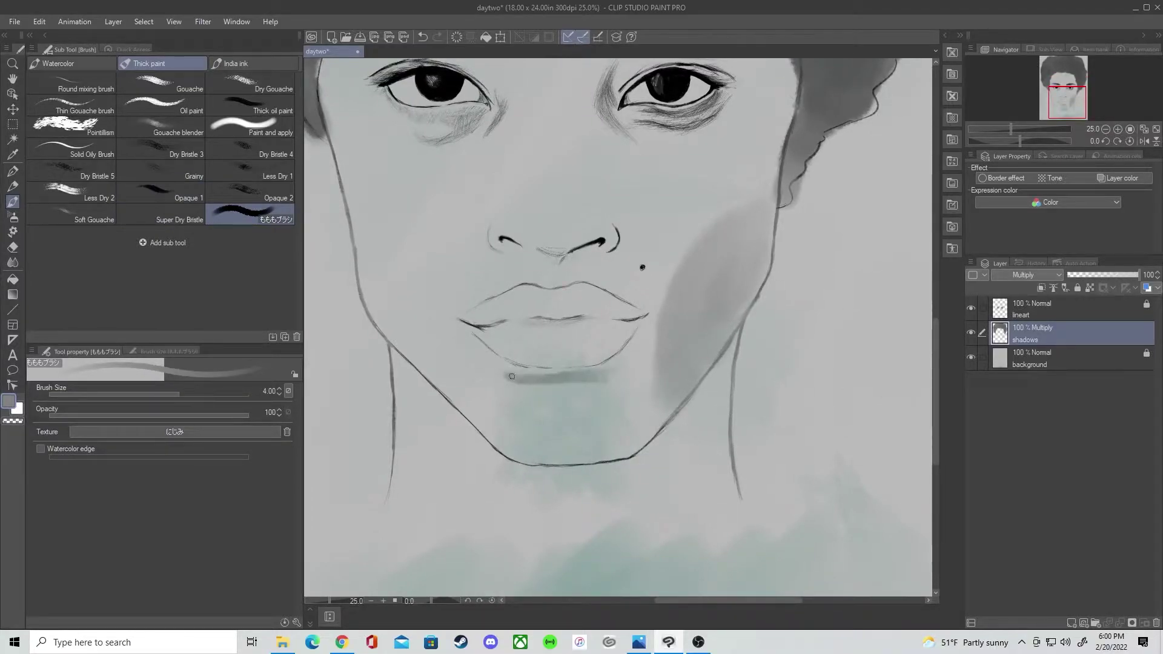
Step: Soften and extend the lower-lip shadow around the chin at brush size 10, toggling the background's visibility to check it
{"action": "key", "text": "bracketright"}
{"action": "key", "text": "bracketright"}
{"action": "key", "text": "bracketright"}
{"action": "key", "text": "bracketright"}
{"action": "key", "text": "bracketright"}
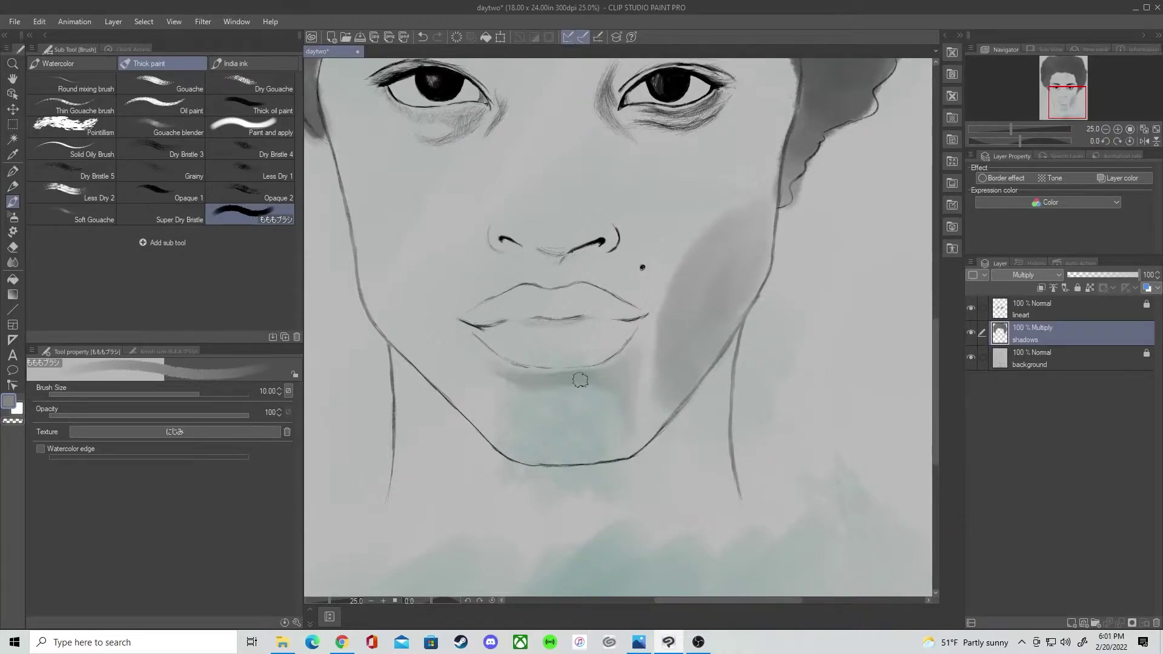
{"action": "left_click", "coordinate": [974, 359]}
{"action": "left_click", "coordinate": [971, 357]}
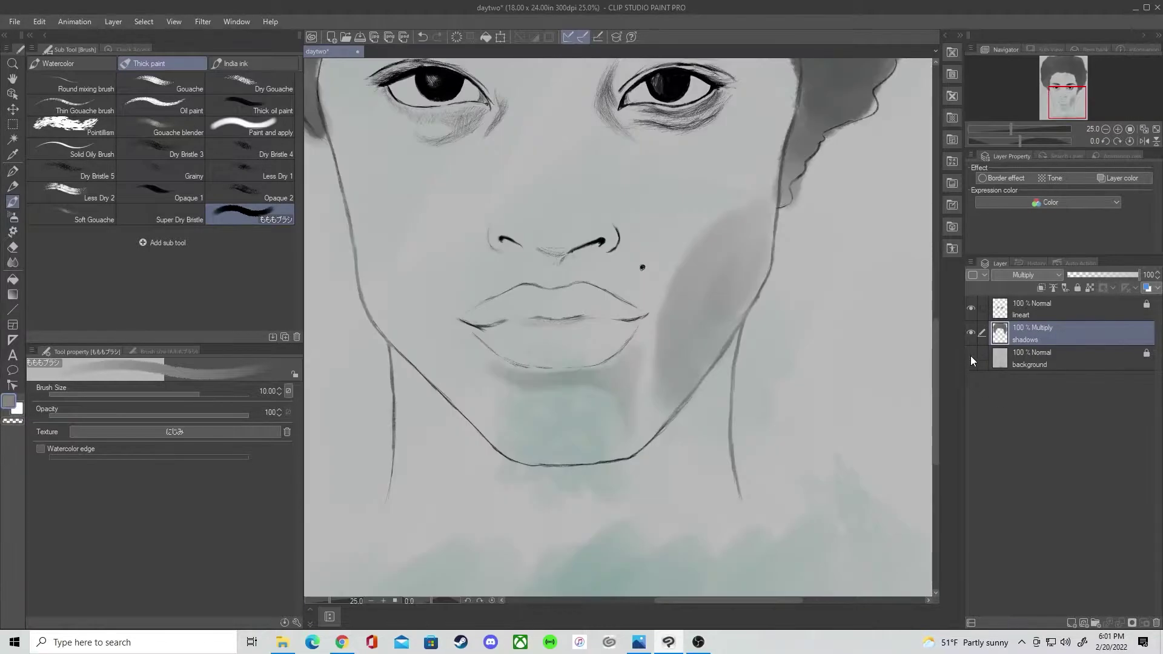
Step: Flip the canvas view horizontally and shade the unshaded side of the face from the temple along the jaw
{"action": "left_click", "coordinate": [1145, 140]}
{"action": "mouse_move", "coordinate": [729, 289]}
{"action": "left_mouse_down"}
{"action": "mouse_move", "coordinate": [692, 409]}
{"action": "mouse_move", "coordinate": [706, 391]}
{"action": "mouse_move", "coordinate": [698, 372]}
{"action": "mouse_move", "coordinate": [730, 323]}
{"action": "mouse_move", "coordinate": [742, 250]}
{"action": "mouse_move", "coordinate": [692, 406]}
{"action": "mouse_move", "coordinate": [745, 237]}
{"action": "mouse_move", "coordinate": [665, 430]}
{"action": "left_mouse_up"}
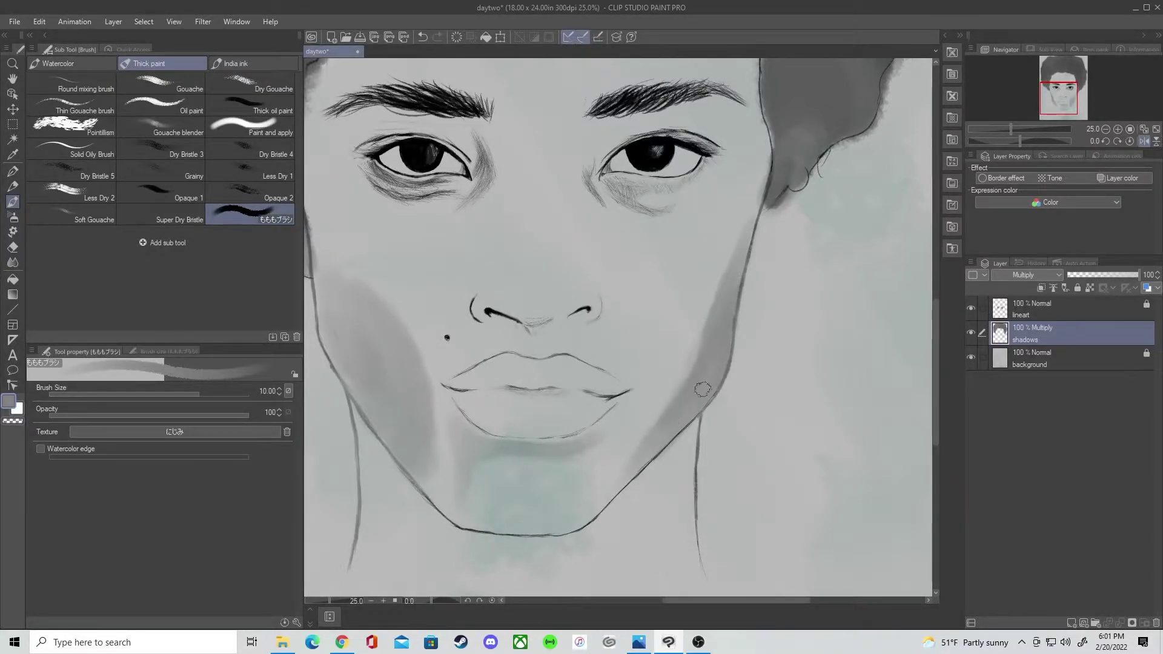
{"action": "mouse_move", "coordinate": [746, 237]}
{"action": "left_mouse_down"}
{"action": "mouse_move", "coordinate": [758, 174]}
{"action": "mouse_move", "coordinate": [757, 193]}
{"action": "mouse_move", "coordinate": [757, 128]}
{"action": "mouse_move", "coordinate": [744, 107]}
{"action": "mouse_move", "coordinate": [764, 140]}
{"action": "mouse_move", "coordinate": [748, 205]}
{"action": "mouse_move", "coordinate": [762, 180]}
{"action": "left_mouse_up"}
Step: Shade around the inner corner and beneath the right-hand eye with the brush at size 6
{"action": "key", "text": "bracketleft"}
{"action": "key", "text": "bracketleft"}
{"action": "key", "text": "bracketleft"}
{"action": "mouse_move", "coordinate": [601, 157]}
{"action": "left_mouse_down"}
{"action": "mouse_move", "coordinate": [589, 178]}
{"action": "mouse_move", "coordinate": [597, 194]}
{"action": "mouse_move", "coordinate": [596, 151]}
{"action": "mouse_move", "coordinate": [610, 200]}
{"action": "mouse_move", "coordinate": [590, 160]}
{"action": "mouse_move", "coordinate": [604, 142]}
{"action": "mouse_move", "coordinate": [582, 184]}
{"action": "mouse_move", "coordinate": [613, 214]}
{"action": "mouse_move", "coordinate": [585, 180]}
{"action": "mouse_move", "coordinate": [644, 214]}
{"action": "mouse_move", "coordinate": [621, 197]}
{"action": "left_mouse_up"}
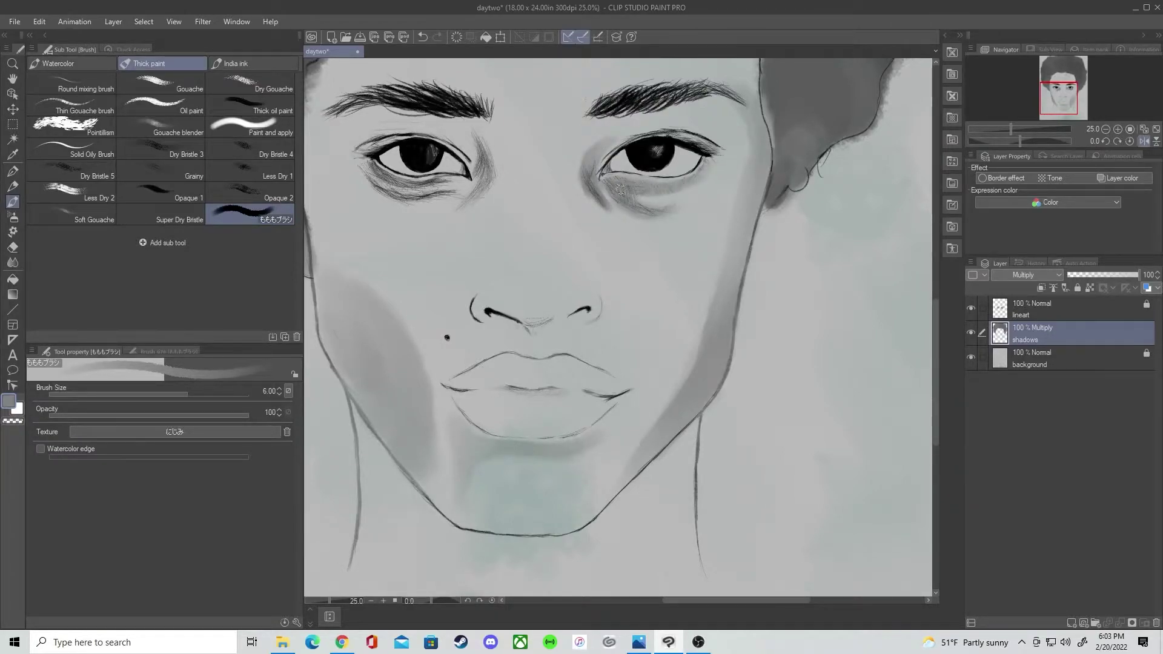
{"action": "left_click_drag", "start_coordinate": [601, 127], "coordinate": [577, 189]}
{"action": "left_click_drag", "start_coordinate": [606, 125], "coordinate": [609, 215]}
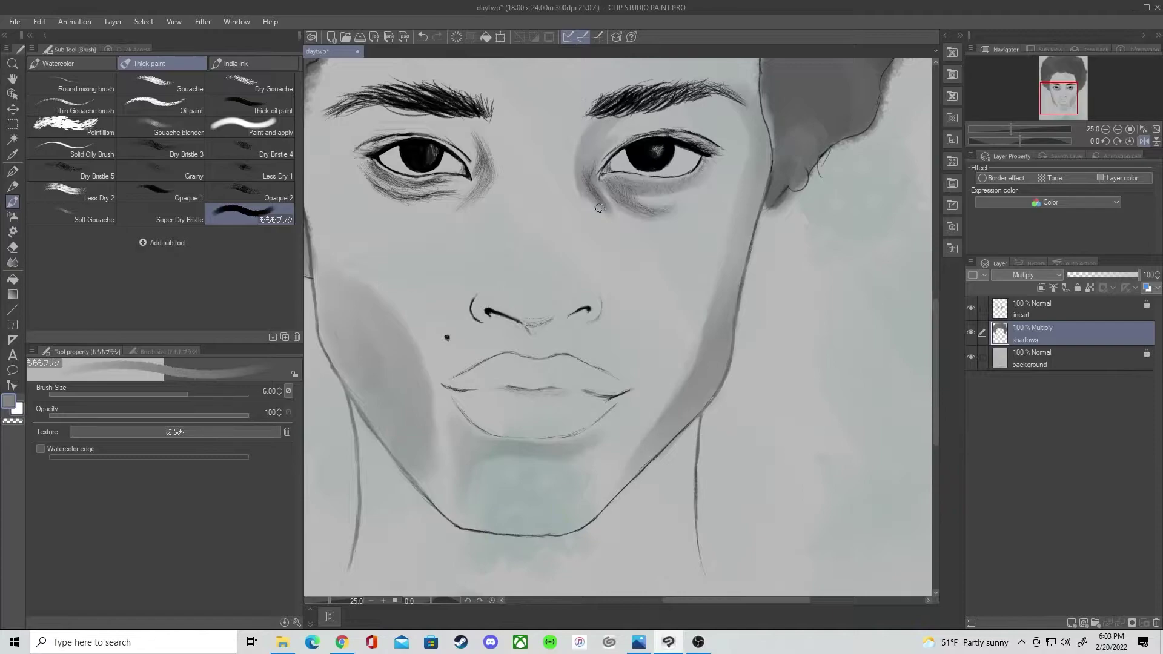
Step: Refine the inner-corner and lower-lid shadows of the right-hand eye with the ももも brush at size 3
{"action": "left_click", "coordinate": [12, 247]}
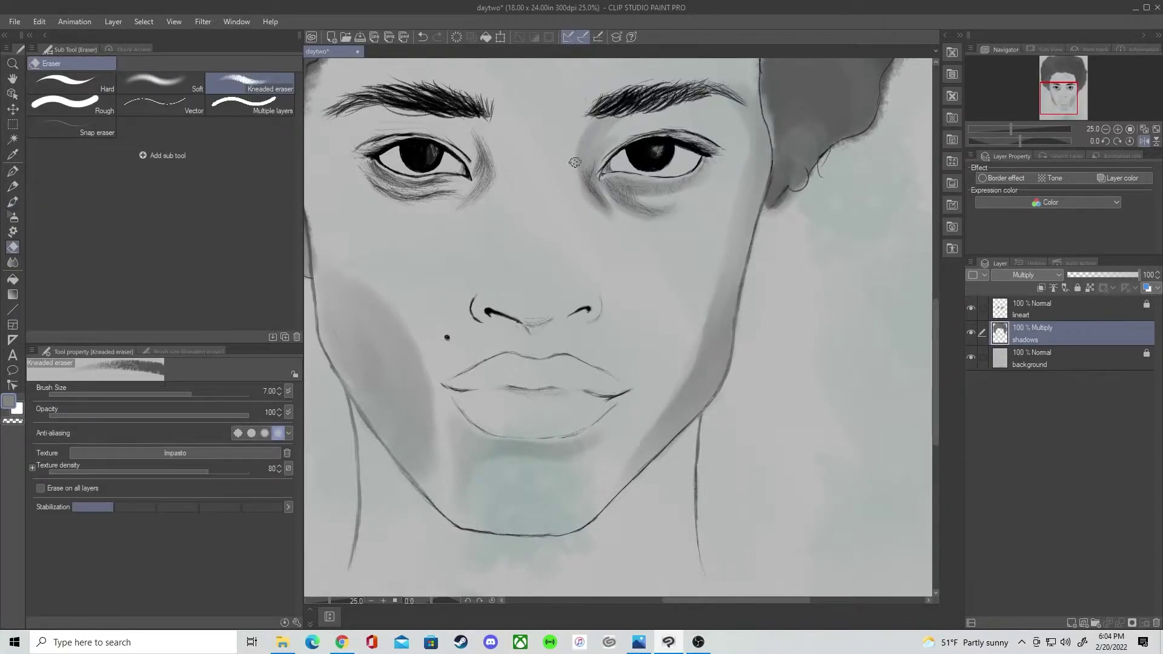
{"action": "key", "text": "b"}
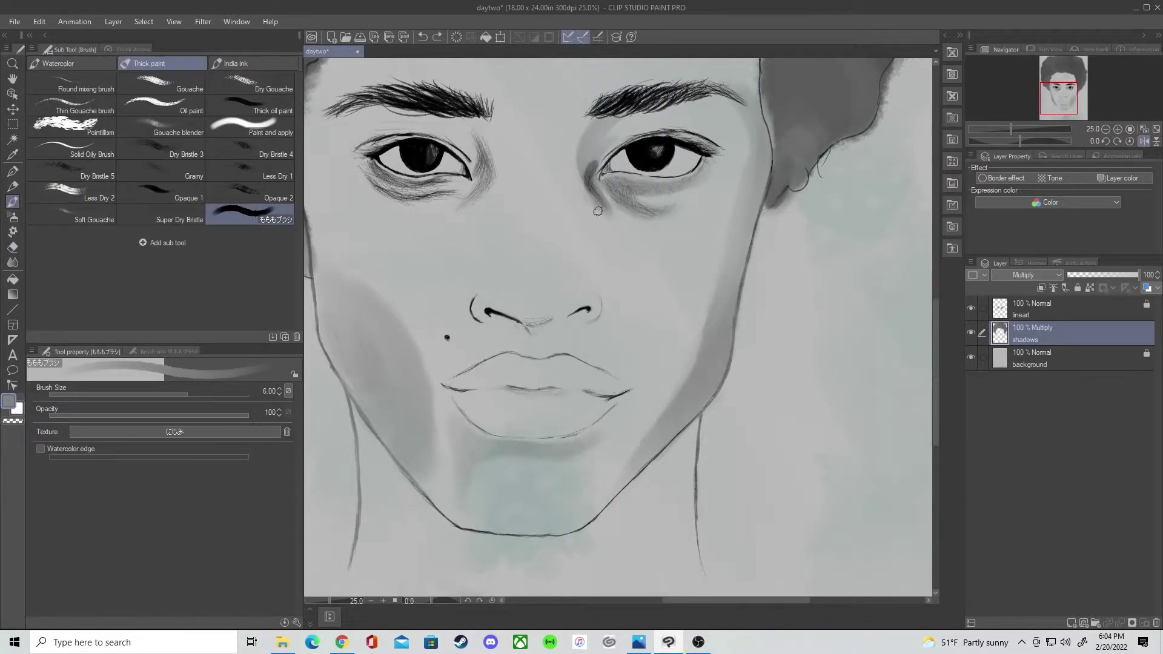
{"action": "key", "text": "bracketleft"}
{"action": "key", "text": "bracketleft"}
{"action": "key", "text": "bracketleft"}
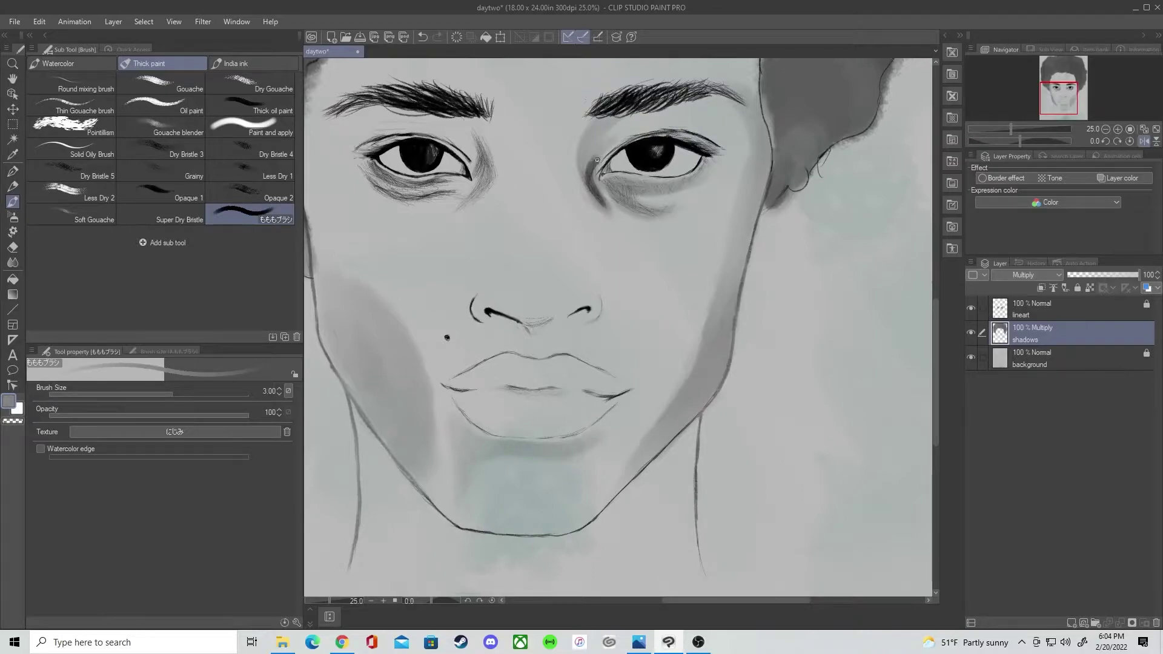
{"action": "left_click_drag", "start_coordinate": [664, 163], "coordinate": [637, 208]}
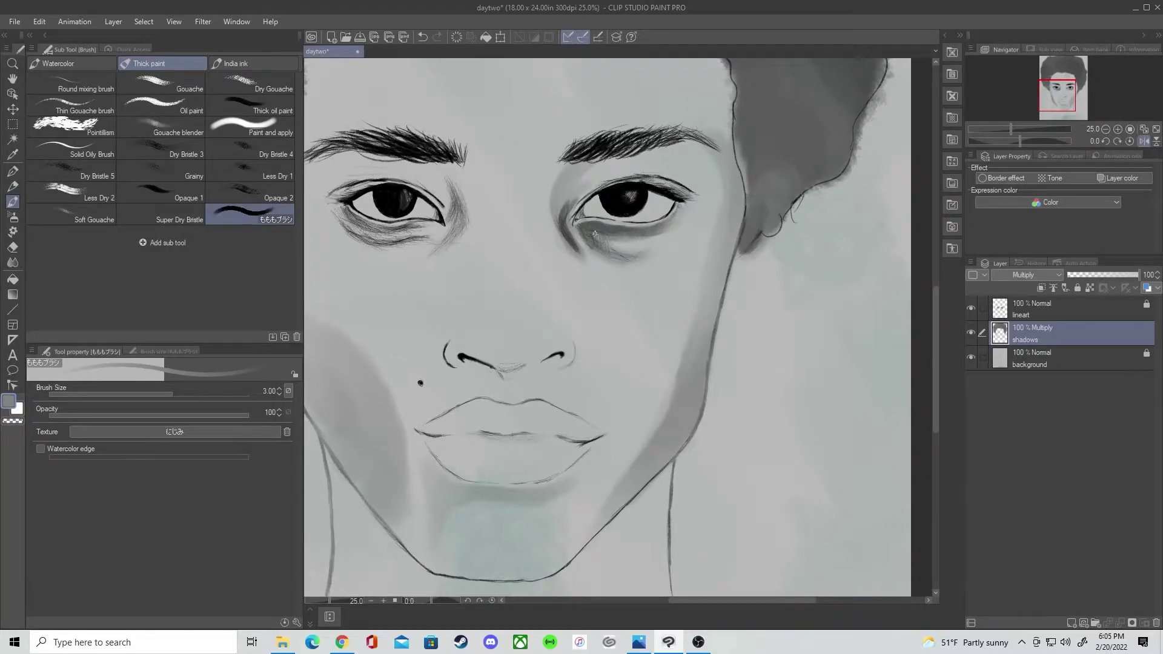
Step: Set the drawing colour to a darker grey and deepen the shadow beneath the right-hand eye
{"action": "double_click", "coordinate": [10, 401]}
{"action": "left_click", "coordinate": [433, 359]}
{"action": "left_click", "coordinate": [717, 231]}
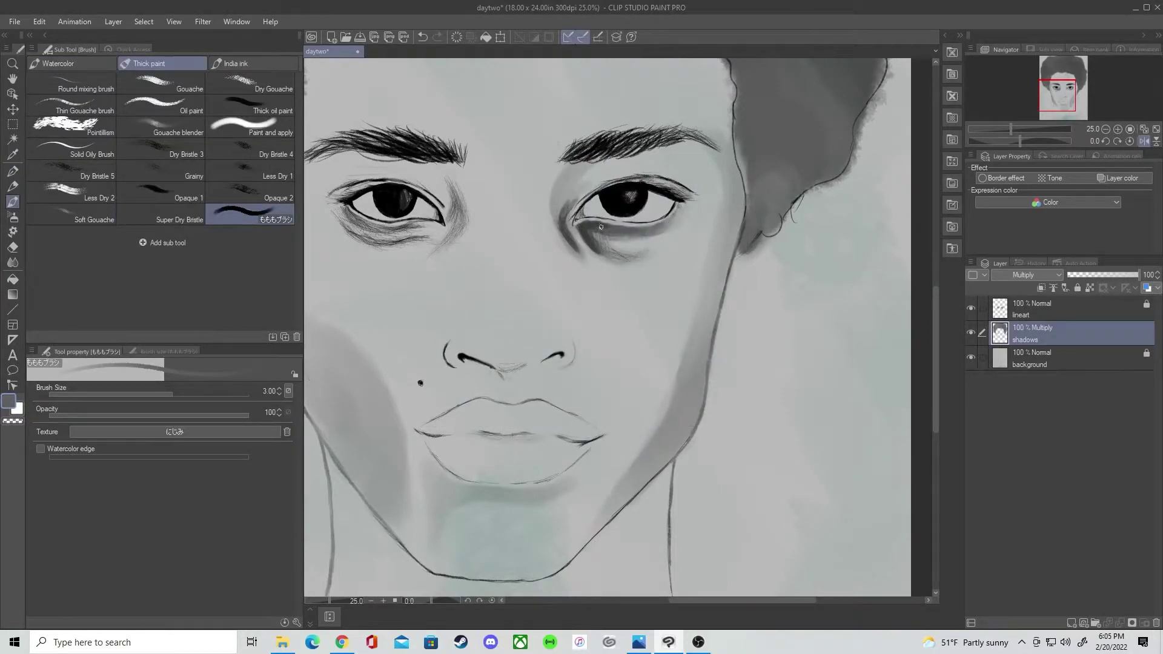
{"action": "left_click_drag", "start_coordinate": [644, 231], "coordinate": [634, 273]}
Step: Shade the right side of the forehead between the hairline and eyebrow with a progressively larger brush
{"action": "key", "text": "bracketright"}
{"action": "key", "text": "bracketright"}
{"action": "key", "text": "bracketright"}
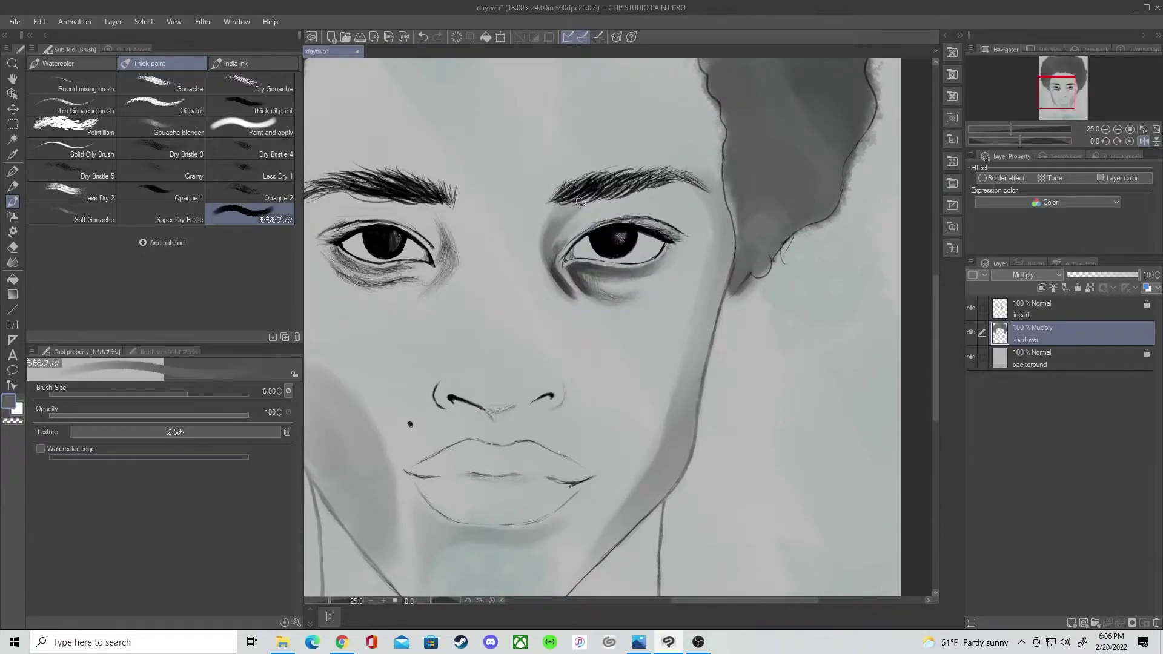
{"action": "scroll", "coordinate": [560, 221], "scroll_direction": "down", "scroll_amount": 3}
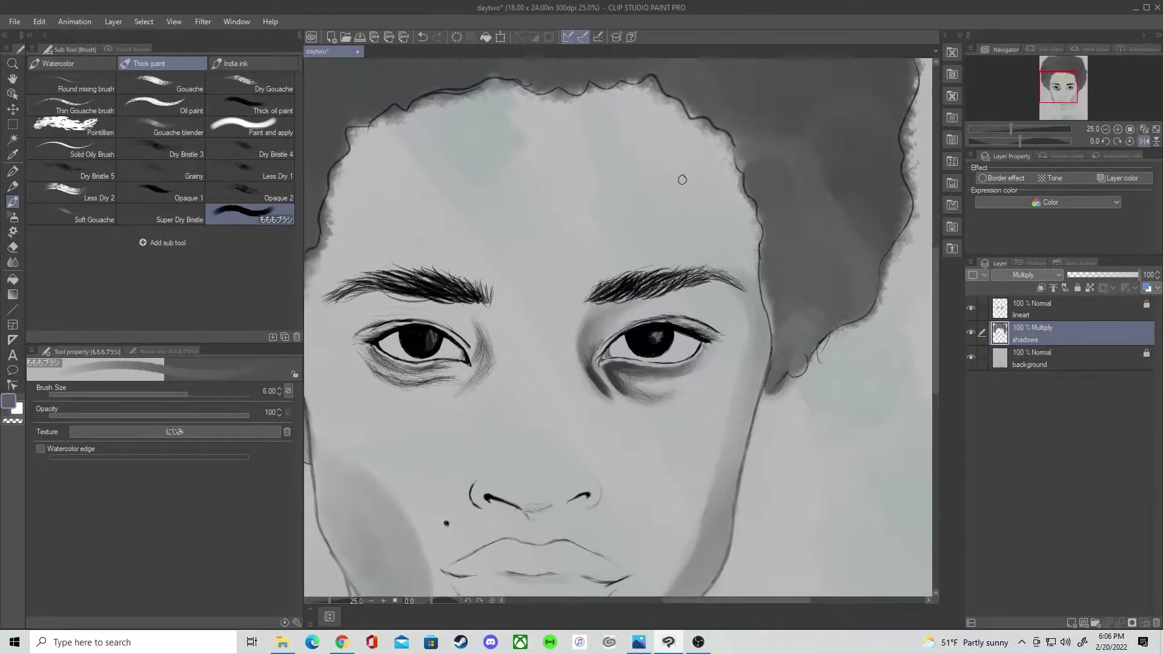
{"action": "key", "text": "bracketright"}
{"action": "mouse_move", "coordinate": [676, 208]}
{"action": "left_mouse_down"}
{"action": "mouse_move", "coordinate": [689, 165]}
{"action": "mouse_move", "coordinate": [678, 176]}
{"action": "mouse_move", "coordinate": [712, 209]}
{"action": "mouse_move", "coordinate": [704, 161]}
{"action": "mouse_move", "coordinate": [715, 218]}
{"action": "left_mouse_up"}
{"action": "key", "text": "ctrl+z"}
{"action": "mouse_move", "coordinate": [700, 177]}
{"action": "left_mouse_down"}
{"action": "mouse_move", "coordinate": [709, 206]}
{"action": "mouse_move", "coordinate": [700, 176]}
{"action": "left_mouse_up"}
{"action": "mouse_move", "coordinate": [754, 228]}
{"action": "left_mouse_down"}
{"action": "mouse_move", "coordinate": [683, 155]}
{"action": "mouse_move", "coordinate": [646, 152]}
{"action": "mouse_move", "coordinate": [667, 176]}
{"action": "mouse_move", "coordinate": [617, 152]}
{"action": "mouse_move", "coordinate": [638, 175]}
{"action": "mouse_move", "coordinate": [622, 156]}
{"action": "left_mouse_up"}
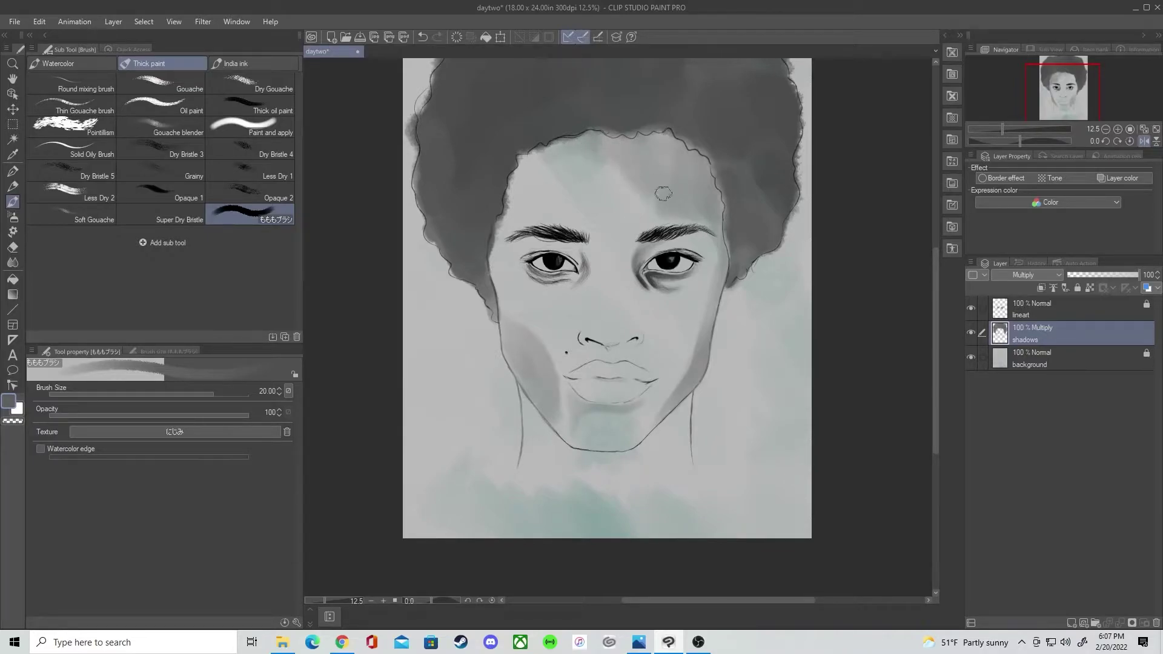
Step: Add broad shading to the right cheek and jaw at brush size 20, undoing the last stroke
{"action": "left_click_drag", "start_coordinate": [708, 302], "coordinate": [675, 398]}
{"action": "left_click_drag", "start_coordinate": [694, 352], "coordinate": [705, 305]}
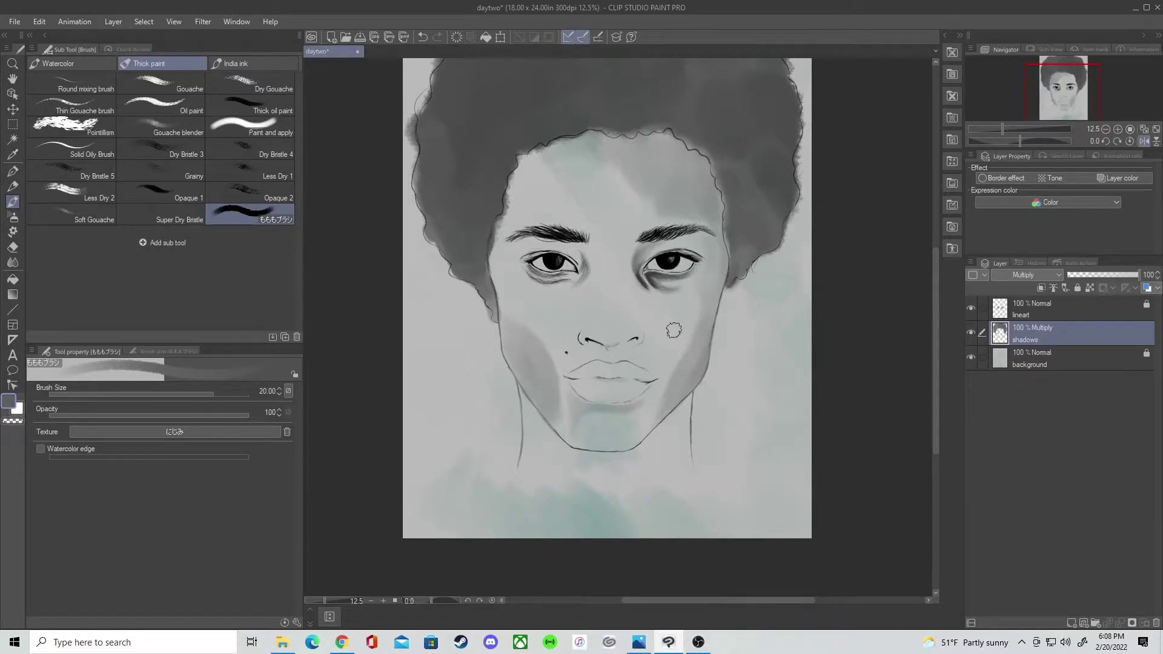
{"action": "key", "text": "ctrl+z"}
Step: Flip the canvas view back and deepen the left forehead shadow from the hairline to the temple
{"action": "left_click", "coordinate": [1145, 141]}
{"action": "left_click_drag", "start_coordinate": [524, 196], "coordinate": [536, 211]}
{"action": "key", "text": "ctrl+z"}
{"action": "mouse_move", "coordinate": [563, 148]}
{"action": "left_mouse_down"}
{"action": "mouse_move", "coordinate": [529, 194]}
{"action": "mouse_move", "coordinate": [524, 226]}
{"action": "left_mouse_up"}
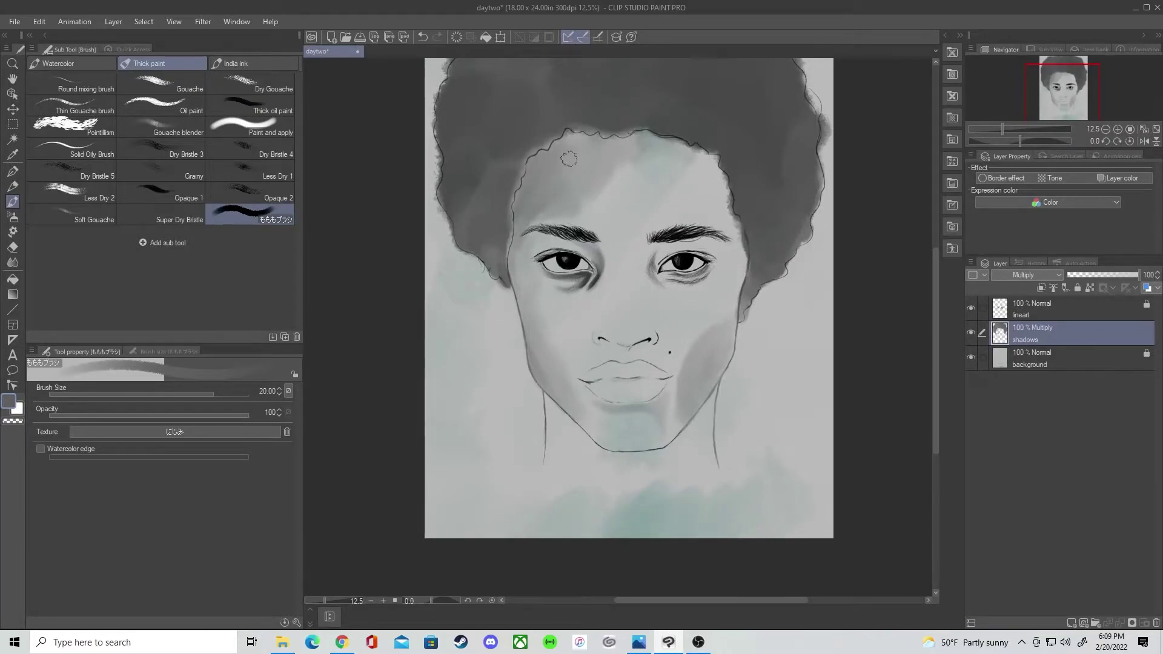
Step: Darken the left contour of the face from the temple to the jaw with the brush at size 5
{"action": "scroll", "coordinate": [537, 391], "scroll_direction": "up", "scroll_amount": 2}
{"action": "key", "text": "bracketleft"}
{"action": "key", "text": "bracketleft"}
{"action": "key", "text": "bracketleft"}
{"action": "key", "text": "bracketleft"}
{"action": "key", "text": "bracketleft"}
{"action": "key", "text": "bracketleft"}
{"action": "key", "text": "bracketleft"}
{"action": "key", "text": "bracketleft"}
{"action": "mouse_move", "coordinate": [495, 188]}
{"action": "left_mouse_down"}
{"action": "mouse_move", "coordinate": [531, 355]}
{"action": "mouse_move", "coordinate": [547, 383]}
{"action": "left_mouse_up"}
{"action": "mouse_move", "coordinate": [522, 257]}
{"action": "left_mouse_down"}
{"action": "mouse_move", "coordinate": [537, 356]}
{"action": "mouse_move", "coordinate": [520, 263]}
{"action": "left_mouse_up"}
{"action": "mouse_move", "coordinate": [497, 190]}
{"action": "left_mouse_down"}
{"action": "mouse_move", "coordinate": [516, 232]}
{"action": "mouse_move", "coordinate": [514, 288]}
{"action": "mouse_move", "coordinate": [553, 342]}
{"action": "left_mouse_up"}
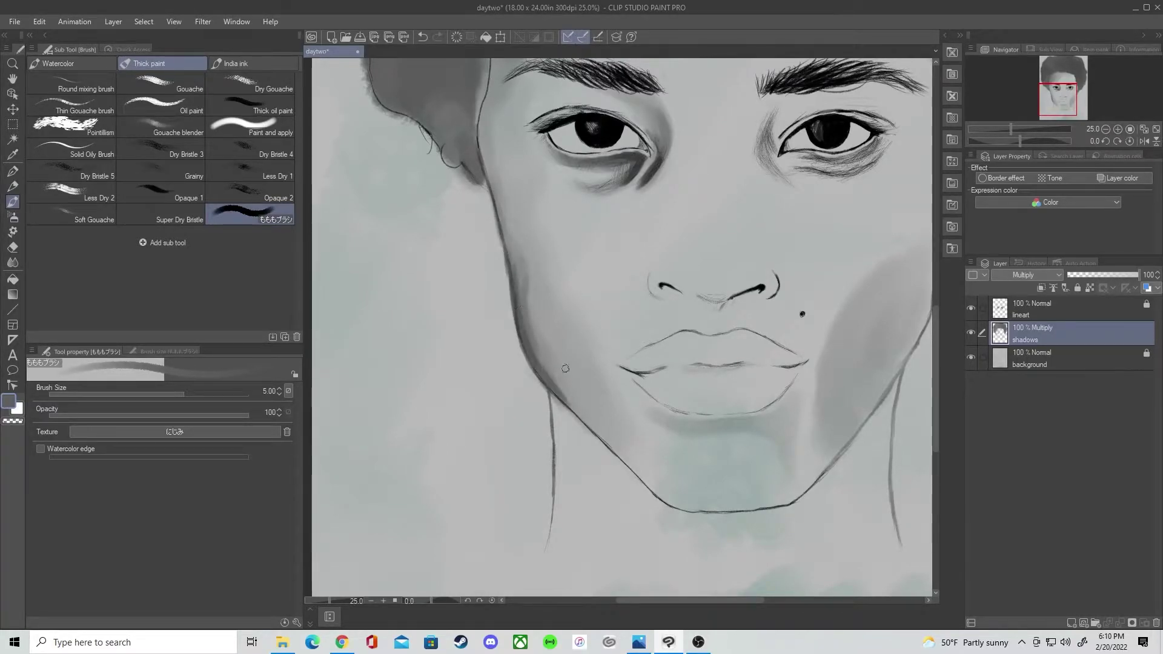
Step: Blend the shading on the left lower cheek and deepen the shadow beneath the lower lip with the brush at size 5
{"action": "left_click_drag", "start_coordinate": [593, 408], "coordinate": [571, 429]}
{"action": "key", "text": "bracketright"}
{"action": "key", "text": "bracketright"}
{"action": "key", "text": "bracketright"}
{"action": "key", "text": "bracketright"}
{"action": "mouse_move", "coordinate": [511, 337]}
{"action": "left_mouse_down"}
{"action": "mouse_move", "coordinate": [570, 433]}
{"action": "mouse_move", "coordinate": [506, 402]}
{"action": "mouse_move", "coordinate": [422, 290]}
{"action": "left_mouse_up"}
{"action": "key", "text": "bracketleft"}
{"action": "key", "text": "bracketleft"}
{"action": "key", "text": "bracketleft"}
{"action": "key", "text": "bracketleft"}
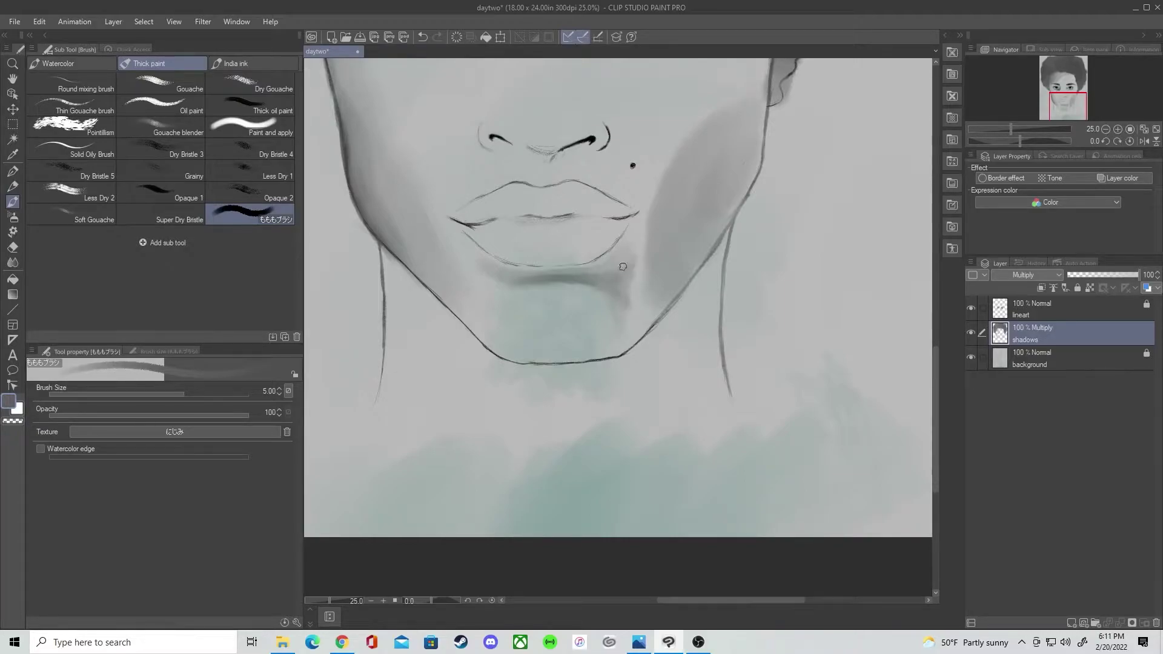
Step: Shade the chin with the brush at size 15, undoing one stroke, and soften its edges with the Kneaded eraser
{"action": "key", "text": "bracketright"}
{"action": "key", "text": "bracketright"}
{"action": "key", "text": "bracketright"}
{"action": "key", "text": "bracketright"}
{"action": "key", "text": "bracketright"}
{"action": "key", "text": "bracketright"}
{"action": "mouse_move", "coordinate": [603, 325]}
{"action": "left_mouse_down"}
{"action": "mouse_move", "coordinate": [563, 296]}
{"action": "mouse_move", "coordinate": [593, 322]}
{"action": "left_mouse_up"}
{"action": "key", "text": "ctrl+z"}
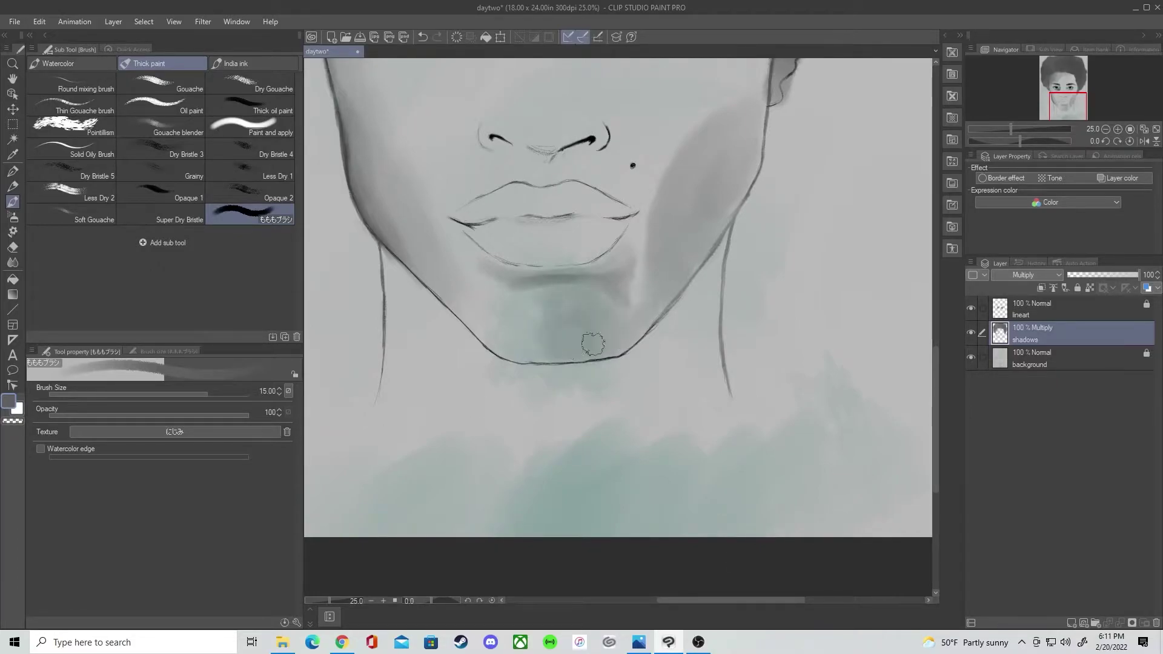
{"action": "left_click_drag", "start_coordinate": [567, 332], "coordinate": [602, 344]}
{"action": "mouse_move", "coordinate": [522, 307]}
{"action": "left_mouse_down"}
{"action": "mouse_move", "coordinate": [552, 329]}
{"action": "mouse_move", "coordinate": [505, 327]}
{"action": "mouse_move", "coordinate": [612, 303]}
{"action": "mouse_move", "coordinate": [509, 325]}
{"action": "mouse_move", "coordinate": [447, 286]}
{"action": "mouse_move", "coordinate": [581, 329]}
{"action": "mouse_move", "coordinate": [515, 318]}
{"action": "mouse_move", "coordinate": [498, 300]}
{"action": "mouse_move", "coordinate": [588, 295]}
{"action": "left_mouse_up"}
{"action": "key", "text": "e"}
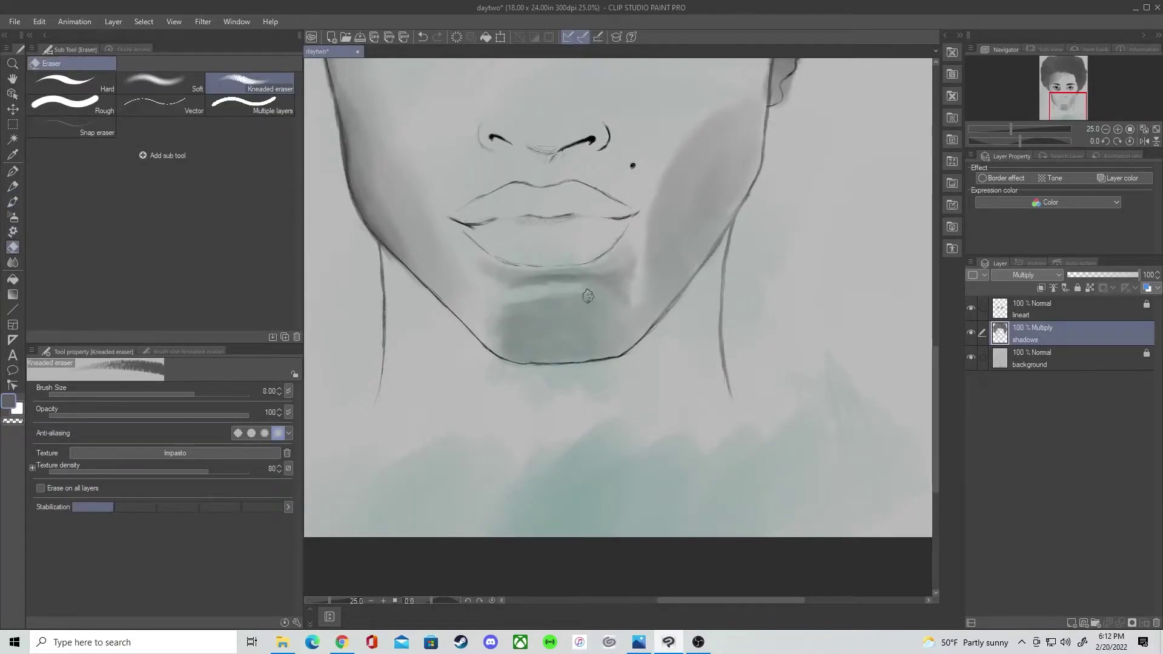
Step: Darken the jawline from the left jaw around the chin to the right side with a brush of size 4 to 3
{"action": "left_click", "coordinate": [12, 201]}
{"action": "key", "text": "bracketleft"}
{"action": "key", "text": "bracketleft"}
{"action": "key", "text": "bracketleft"}
{"action": "key", "text": "bracketleft"}
{"action": "key", "text": "bracketleft"}
{"action": "key", "text": "bracketleft"}
{"action": "key", "text": "bracketleft"}
{"action": "key", "text": "bracketleft"}
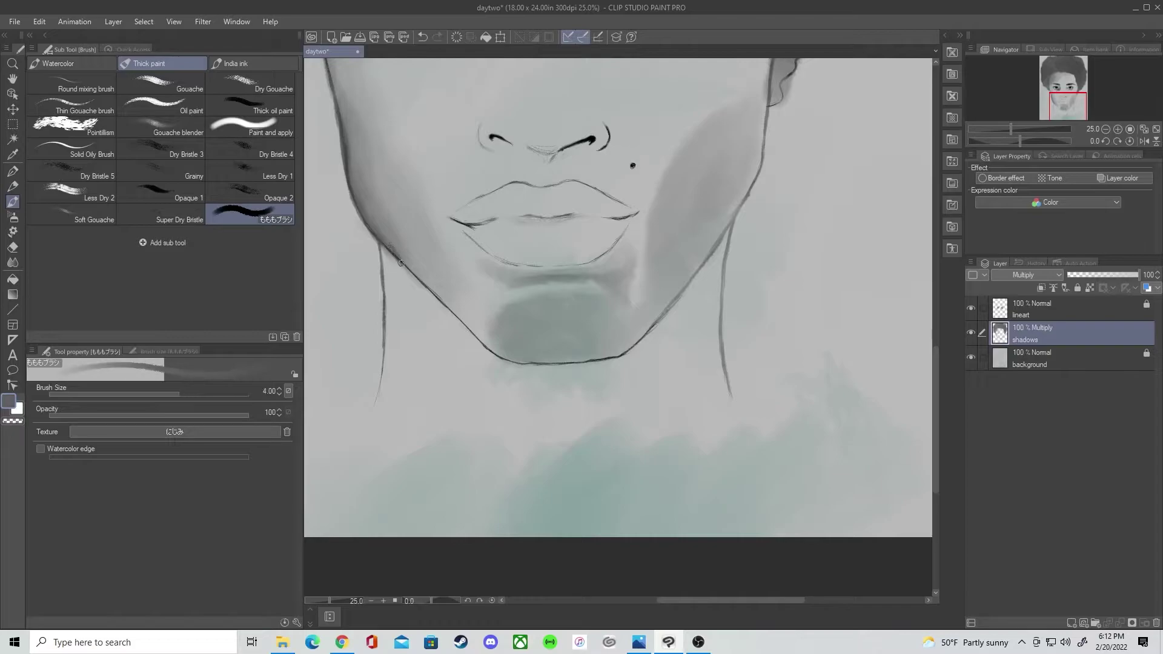
{"action": "mouse_move", "coordinate": [391, 249]}
{"action": "left_mouse_down"}
{"action": "mouse_move", "coordinate": [529, 365]}
{"action": "mouse_move", "coordinate": [603, 357]}
{"action": "mouse_move", "coordinate": [645, 334]}
{"action": "left_mouse_up"}
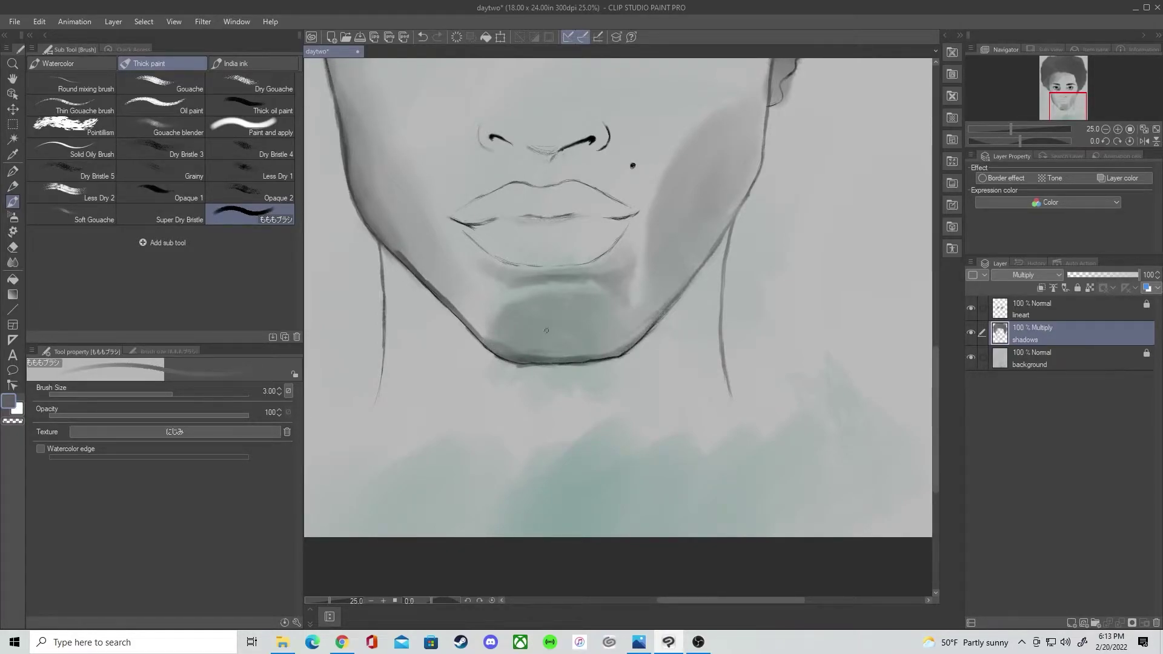
Step: Shade along the lower edge of the chin with the brush at size 6
{"action": "key", "text": "bracketright"}
{"action": "key", "text": "bracketright"}
{"action": "key", "text": "bracketright"}
{"action": "left_click_drag", "start_coordinate": [512, 346], "coordinate": [564, 355]}
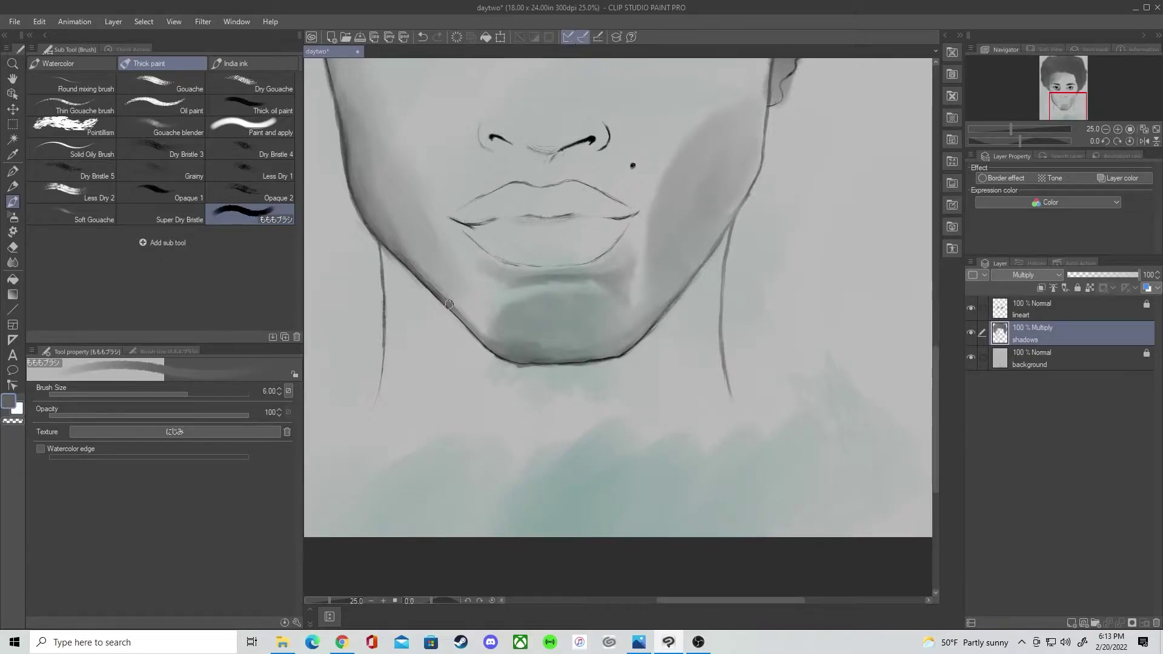
Step: Paint a triangular shadow on the neck below the chin and right jaw, undoing one stroke, and set the brush size to 10
{"action": "mouse_move", "coordinate": [705, 274]}
{"action": "left_mouse_down"}
{"action": "mouse_move", "coordinate": [606, 436]}
{"action": "mouse_move", "coordinate": [579, 399]}
{"action": "mouse_move", "coordinate": [609, 449]}
{"action": "mouse_move", "coordinate": [642, 376]}
{"action": "mouse_move", "coordinate": [612, 418]}
{"action": "mouse_move", "coordinate": [570, 397]}
{"action": "left_mouse_up"}
{"action": "key", "text": "ctrl+z"}
{"action": "scroll", "coordinate": [613, 428], "scroll_direction": "down", "scroll_amount": 2}
{"action": "scroll", "coordinate": [613, 428], "scroll_direction": "up", "scroll_amount": 1}
{"action": "key", "text": "bracketright"}
{"action": "key", "text": "bracketright"}
{"action": "key", "text": "bracketright"}
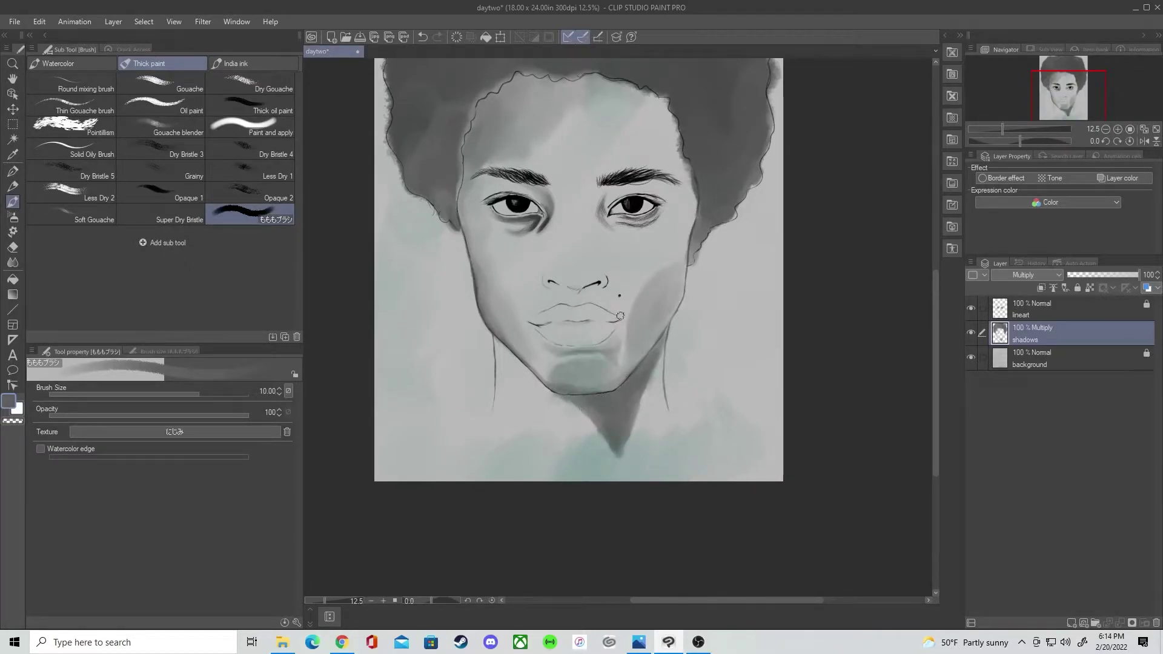
Step: Sample the dark tone beside the left eye and paint a shadow at the right eye's inner corner, reducing the brush to size 3
{"action": "scroll", "coordinate": [576, 210], "scroll_direction": "up", "scroll_amount": 2}
{"action": "left_click", "coordinate": [13, 154]}
{"action": "left_click", "coordinate": [509, 238]}
{"action": "left_click", "coordinate": [13, 201]}
{"action": "key", "text": "bracketleft"}
{"action": "key", "text": "bracketleft"}
{"action": "key", "text": "bracketleft"}
{"action": "mouse_move", "coordinate": [629, 186]}
{"action": "left_mouse_down"}
{"action": "mouse_move", "coordinate": [620, 232]}
{"action": "mouse_move", "coordinate": [640, 251]}
{"action": "left_mouse_up"}
{"action": "key", "text": "bracketleft"}
{"action": "key", "text": "bracketleft"}
{"action": "key", "text": "bracketleft"}
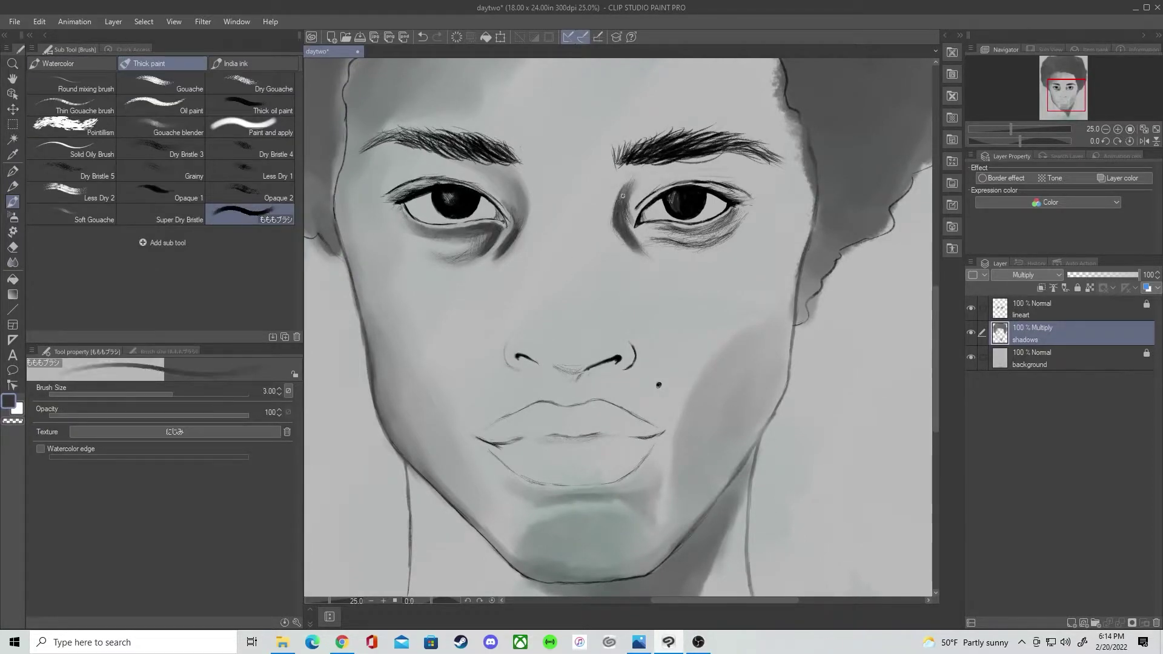
{"action": "mouse_move", "coordinate": [627, 184]}
{"action": "left_mouse_down"}
{"action": "mouse_move", "coordinate": [624, 235]}
{"action": "mouse_move", "coordinate": [619, 201]}
{"action": "left_mouse_up"}
Step: Darken the shadow beneath the right eye, first with a fine brush and again with a larger one
{"action": "left_click_drag", "start_coordinate": [713, 237], "coordinate": [694, 216]}
{"action": "key", "text": "bracketright"}
{"action": "key", "text": "bracketright"}
{"action": "key", "text": "bracketright"}
{"action": "key", "text": "bracketright"}
{"action": "key", "text": "bracketright"}
{"action": "key", "text": "bracketright"}
{"action": "left_click_drag", "start_coordinate": [715, 242], "coordinate": [638, 257]}
Step: Shade the right side of the nose from the inner brow down to the tip with the brush at size 10
{"action": "left_click_drag", "start_coordinate": [599, 338], "coordinate": [578, 296]}
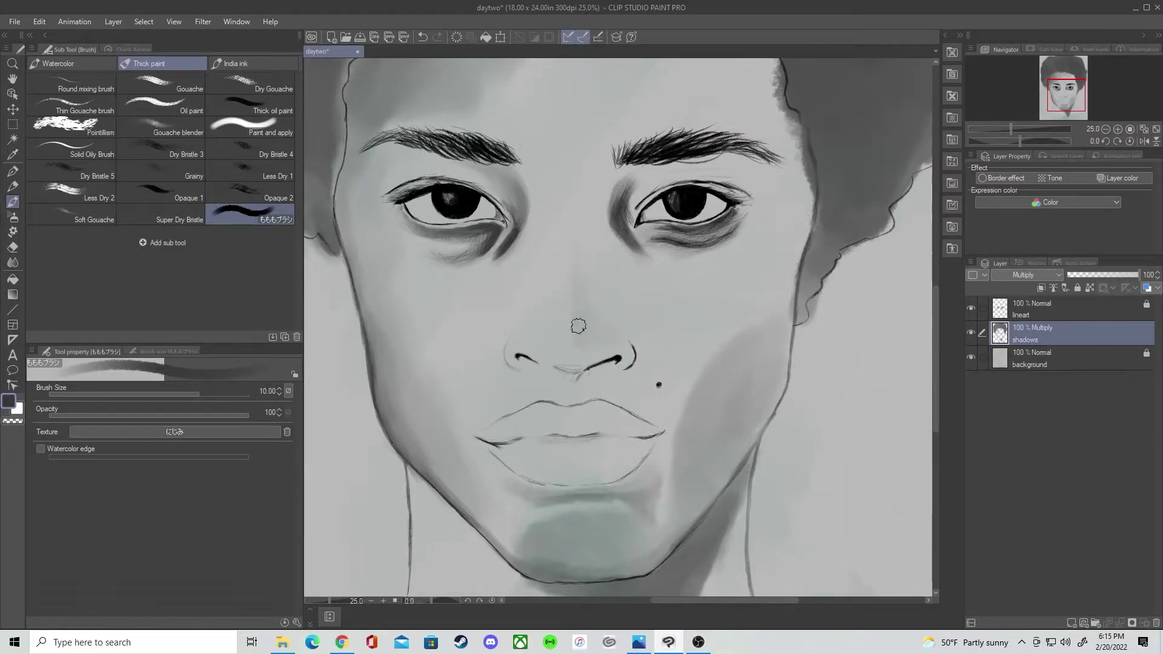
{"action": "left_click_drag", "start_coordinate": [621, 181], "coordinate": [584, 241]}
{"action": "mouse_move", "coordinate": [603, 311]}
{"action": "left_mouse_down"}
{"action": "mouse_move", "coordinate": [582, 294]}
{"action": "mouse_move", "coordinate": [613, 285]}
{"action": "mouse_move", "coordinate": [609, 206]}
{"action": "left_mouse_up"}
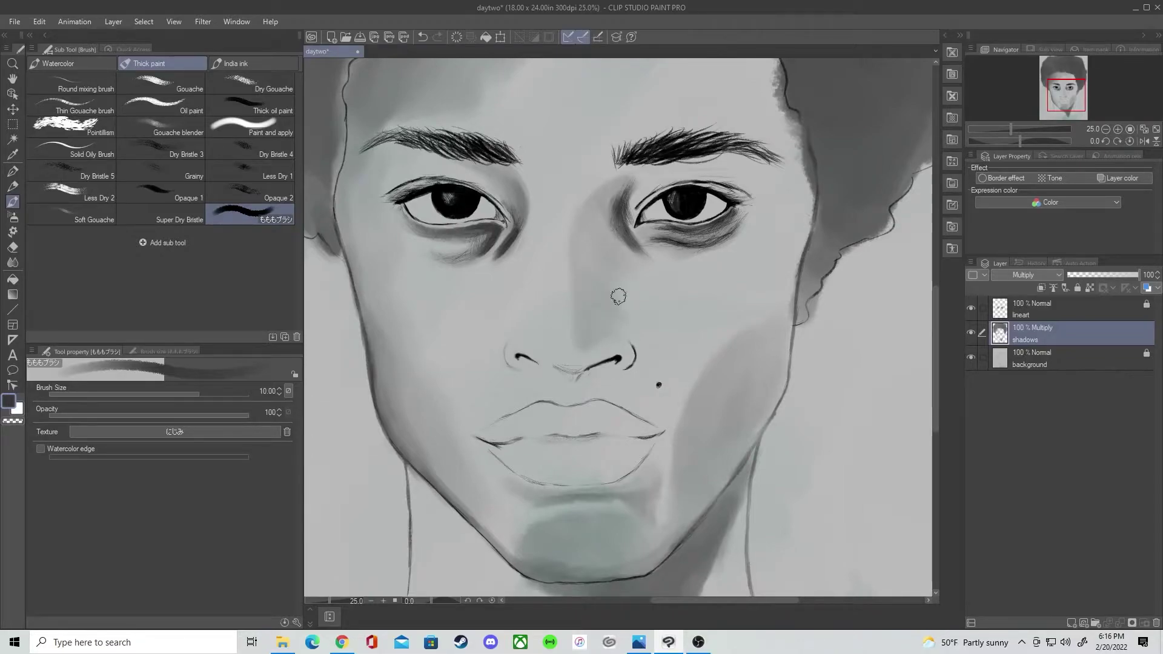
{"action": "left_click_drag", "start_coordinate": [597, 306], "coordinate": [589, 288]}
Step: Add a shadow above the right nostril and extend the nose shading up toward the right inner brow
{"action": "key", "text": "bracketleft"}
{"action": "key", "text": "bracketleft"}
{"action": "key", "text": "bracketleft"}
{"action": "key", "text": "bracketleft"}
{"action": "key", "text": "bracketleft"}
{"action": "key", "text": "bracketleft"}
{"action": "key", "text": "bracketright"}
{"action": "key", "text": "bracketright"}
{"action": "key", "text": "bracketright"}
{"action": "key", "text": "bracketright"}
{"action": "key", "text": "bracketright"}
{"action": "mouse_move", "coordinate": [685, 233]}
{"action": "left_mouse_down"}
{"action": "mouse_move", "coordinate": [663, 259]}
{"action": "mouse_move", "coordinate": [624, 260]}
{"action": "left_mouse_up"}
{"action": "left_click_drag", "start_coordinate": [561, 233], "coordinate": [594, 195]}
Step: Refine the shadow around the right eye's inner corner, stepping the brush down from size 8 to 3
{"action": "key", "text": "bracketleft"}
{"action": "key", "text": "bracketleft"}
{"action": "key", "text": "bracketleft"}
{"action": "key", "text": "bracketleft"}
{"action": "key", "text": "bracketright"}
{"action": "key", "text": "bracketright"}
{"action": "key", "text": "bracketright"}
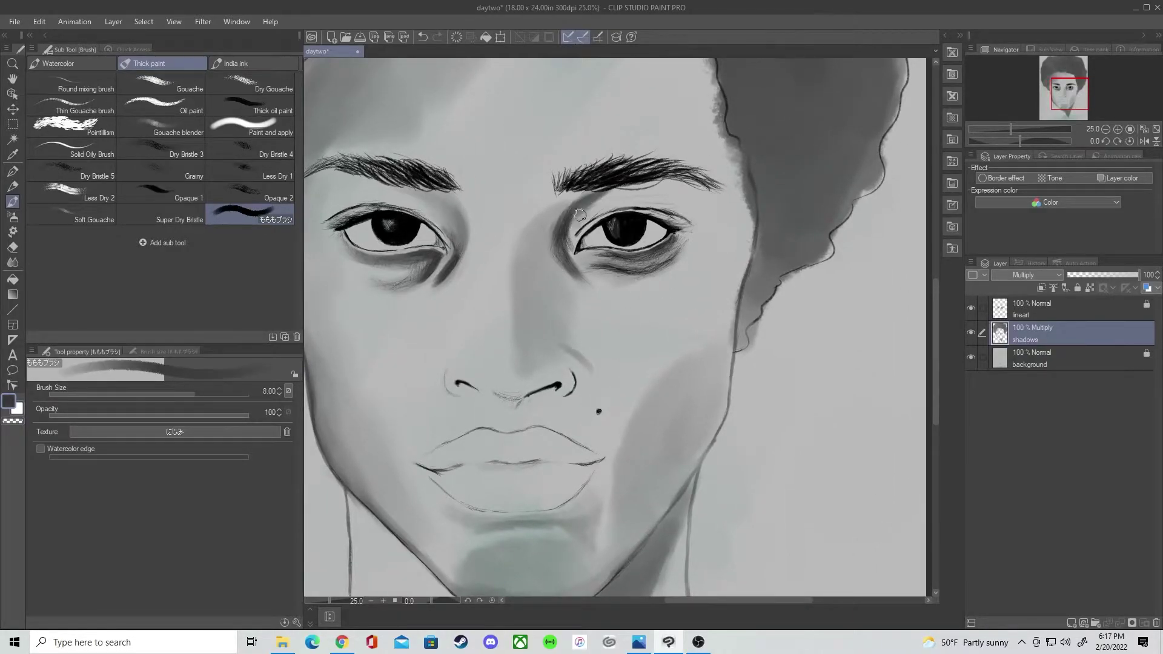
{"action": "key", "text": "bracketleft"}
{"action": "key", "text": "bracketleft"}
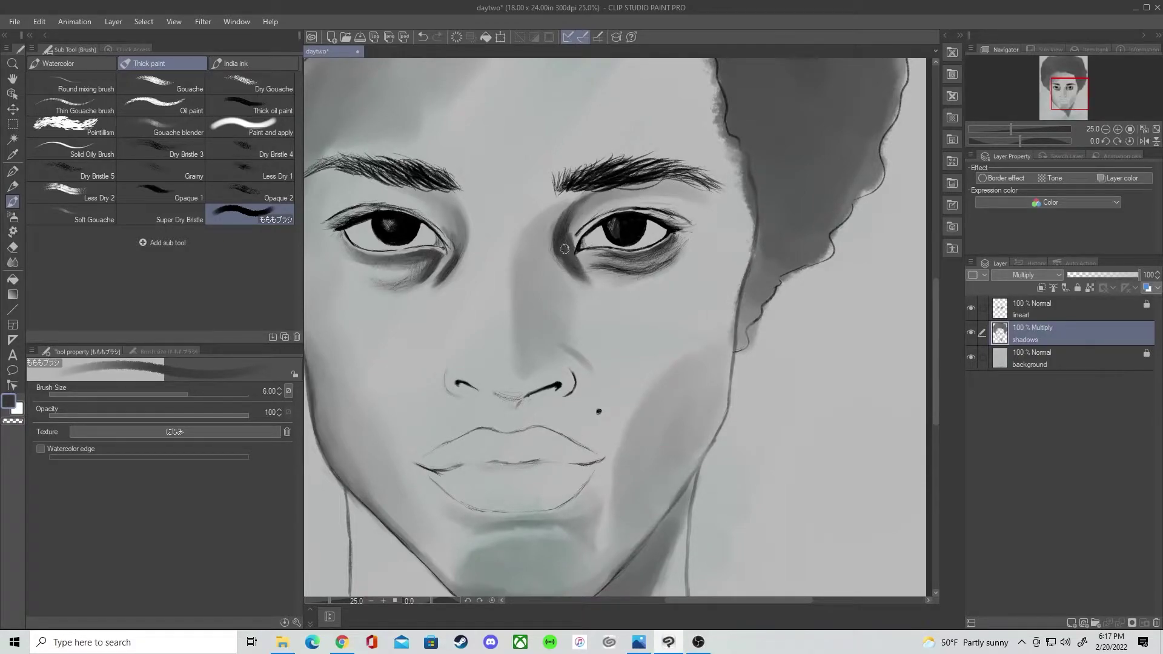
{"action": "key", "text": "bracketleft"}
{"action": "key", "text": "bracketleft"}
{"action": "key", "text": "bracketleft"}
{"action": "left_click_drag", "start_coordinate": [617, 289], "coordinate": [565, 225]}
Step: Sample the dark tone from the right eye's inner corner and deepen the left eye's inner-corner shadow with the brush at size 3
{"action": "left_click", "coordinate": [475, 177], "text": "alt"}
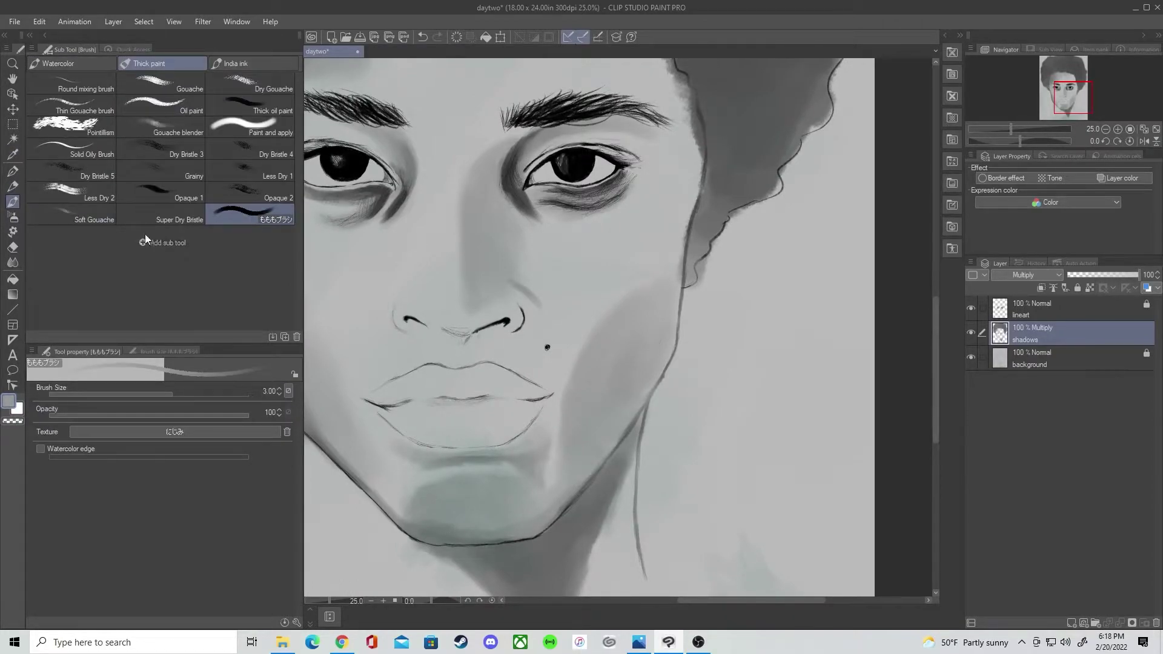
{"action": "left_click", "coordinate": [13, 155]}
{"action": "left_click", "coordinate": [519, 203]}
{"action": "key", "text": "b"}
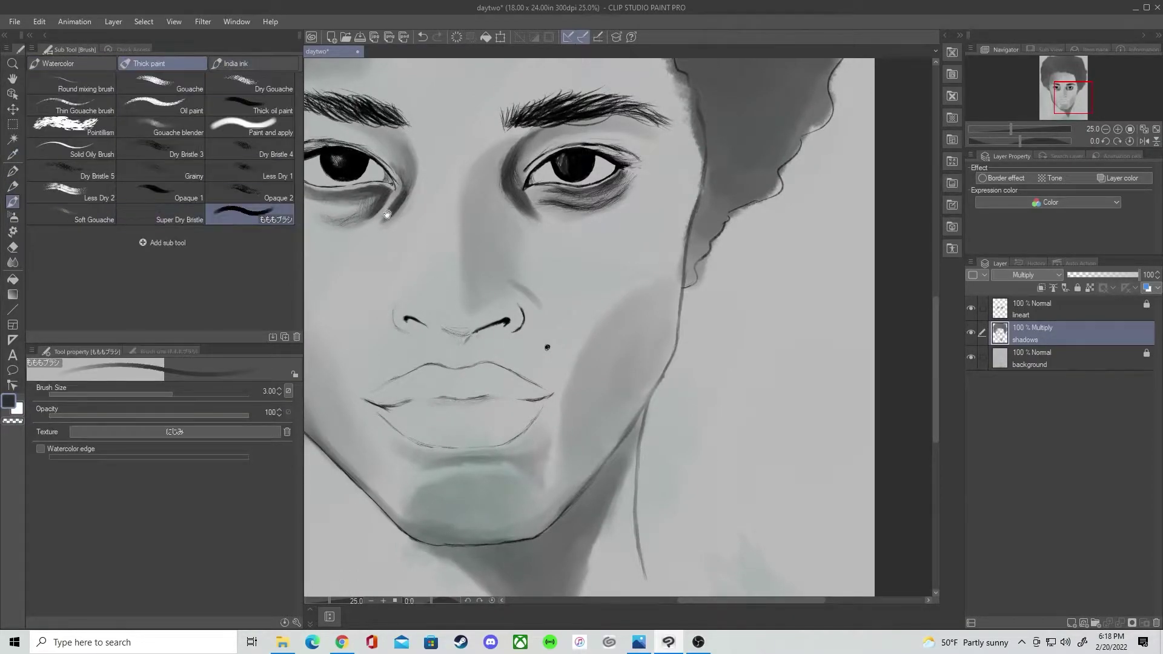
{"action": "left_click_drag", "start_coordinate": [366, 201], "coordinate": [440, 232]}
Step: Darken the hollow between the right eye and the nose bridge up to the brow, ending with the brush at size 7
{"action": "key", "text": "bracketright"}
{"action": "key", "text": "bracketright"}
{"action": "key", "text": "bracketright"}
{"action": "key", "text": "bracketright"}
{"action": "key", "text": "bracketright"}
{"action": "key", "text": "bracketright"}
{"action": "key", "text": "b"}
{"action": "key", "text": "b"}
{"action": "key", "text": "b"}
{"action": "mouse_move", "coordinate": [581, 182]}
{"action": "left_mouse_down"}
{"action": "mouse_move", "coordinate": [581, 234]}
{"action": "mouse_move", "coordinate": [568, 229]}
{"action": "mouse_move", "coordinate": [569, 245]}
{"action": "mouse_move", "coordinate": [565, 202]}
{"action": "mouse_move", "coordinate": [557, 235]}
{"action": "mouse_move", "coordinate": [574, 334]}
{"action": "mouse_move", "coordinate": [561, 218]}
{"action": "mouse_move", "coordinate": [570, 192]}
{"action": "mouse_move", "coordinate": [594, 252]}
{"action": "mouse_move", "coordinate": [573, 213]}
{"action": "mouse_move", "coordinate": [558, 241]}
{"action": "mouse_move", "coordinate": [569, 191]}
{"action": "mouse_move", "coordinate": [554, 210]}
{"action": "mouse_move", "coordinate": [564, 240]}
{"action": "left_mouse_up"}
{"action": "key", "text": "bracketleft"}
{"action": "key", "text": "bracketleft"}
{"action": "left_click_drag", "start_coordinate": [547, 197], "coordinate": [549, 234]}
{"action": "key", "text": "i"}
{"action": "left_click", "coordinate": [13, 202]}
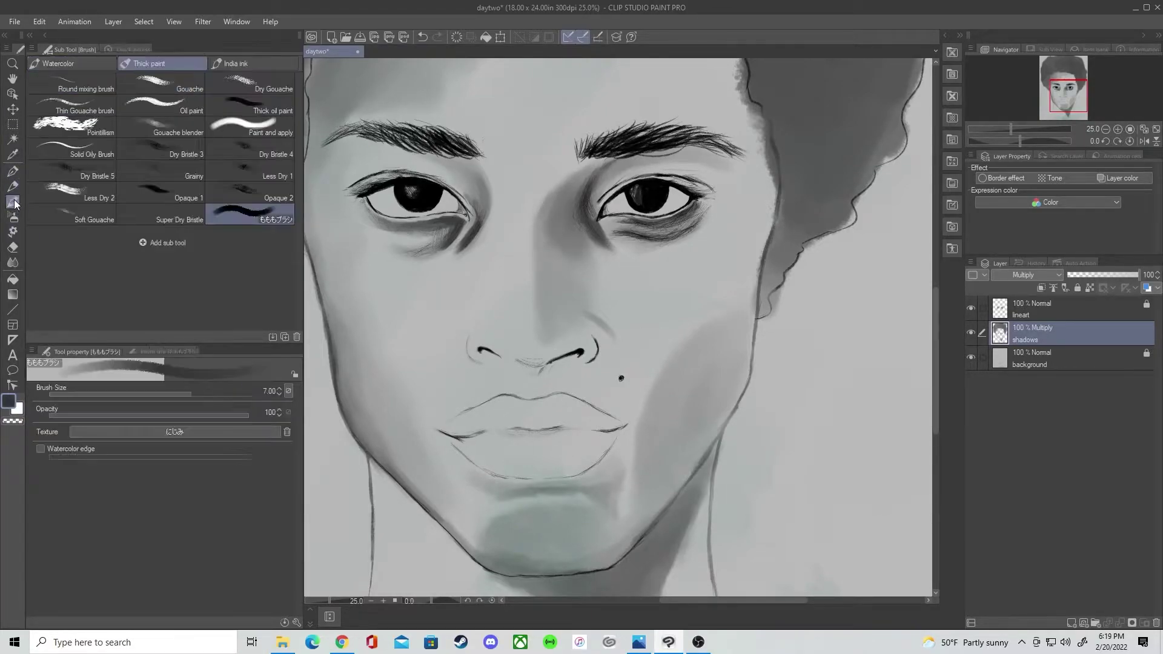
{"action": "left_click_drag", "start_coordinate": [570, 174], "coordinate": [544, 193]}
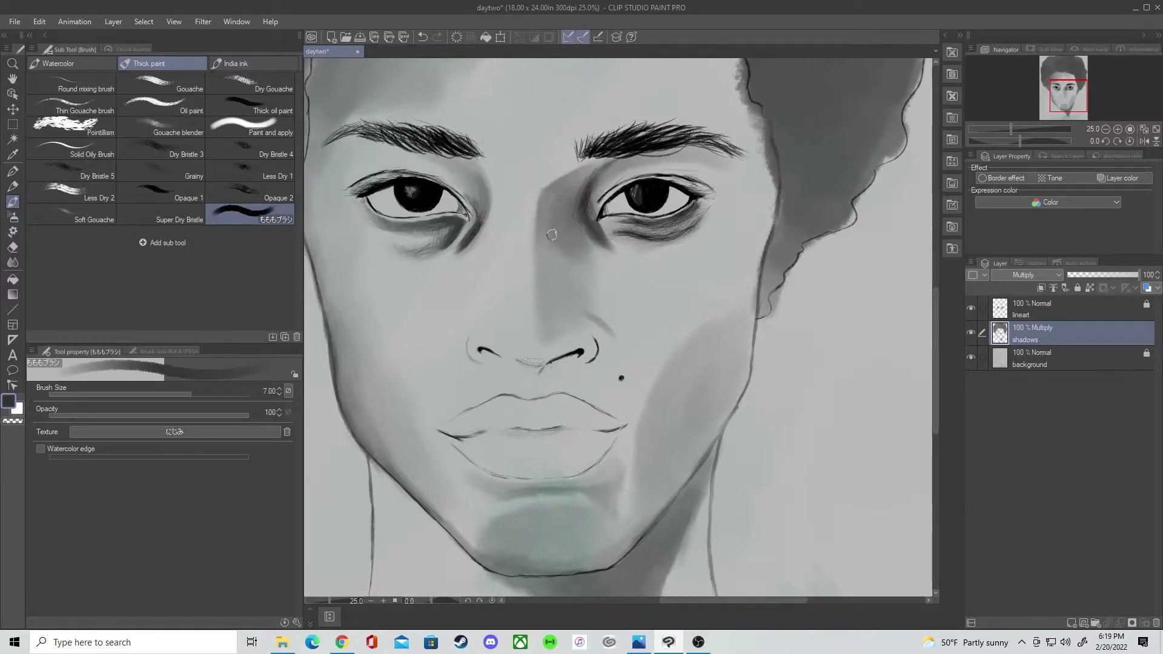
Step: Choose the near-black colour 242424 and fill in the right eyebrow from its inner end to the tail
{"action": "double_click", "coordinate": [8, 401]}
{"action": "left_click", "coordinate": [437, 388]}
{"action": "left_click", "coordinate": [716, 235]}
{"action": "key", "text": "["}
{"action": "mouse_move", "coordinate": [579, 139]}
{"action": "left_mouse_down"}
{"action": "mouse_move", "coordinate": [577, 159]}
{"action": "mouse_move", "coordinate": [631, 126]}
{"action": "mouse_move", "coordinate": [667, 125]}
{"action": "left_mouse_up"}
{"action": "key", "text": "["}
{"action": "key", "text": "["}
{"action": "key", "text": "["}
{"action": "key", "text": "]"}
{"action": "key", "text": "]"}
{"action": "key", "text": "]"}
{"action": "key", "text": "]"}
{"action": "mouse_move", "coordinate": [659, 143]}
{"action": "left_mouse_down"}
{"action": "mouse_move", "coordinate": [706, 124]}
{"action": "mouse_move", "coordinate": [740, 150]}
{"action": "left_mouse_up"}
{"action": "left_click_drag", "start_coordinate": [707, 143], "coordinate": [753, 155]}
Step: Fill in the left eyebrow, set the brush size to 2.5, and briefly toggle the lineart layer's visibility to compare
{"action": "mouse_move", "coordinate": [459, 146]}
{"action": "left_mouse_down"}
{"action": "mouse_move", "coordinate": [484, 154]}
{"action": "mouse_move", "coordinate": [400, 128]}
{"action": "mouse_move", "coordinate": [410, 140]}
{"action": "mouse_move", "coordinate": [394, 147]}
{"action": "mouse_move", "coordinate": [342, 130]}
{"action": "mouse_move", "coordinate": [388, 152]}
{"action": "mouse_move", "coordinate": [328, 143]}
{"action": "left_mouse_up"}
{"action": "key", "text": "["}
{"action": "key", "text": "["}
{"action": "key", "text": "["}
{"action": "key", "text": "["}
{"action": "key", "text": "]"}
{"action": "key", "text": "]"}
{"action": "key", "text": "]"}
{"action": "key", "text": "]"}
{"action": "key", "text": "]"}
{"action": "key", "text": "["}
{"action": "key", "text": "["}
{"action": "key", "text": "["}
{"action": "key", "text": "["}
{"action": "key", "text": "["}
{"action": "key", "text": "["}
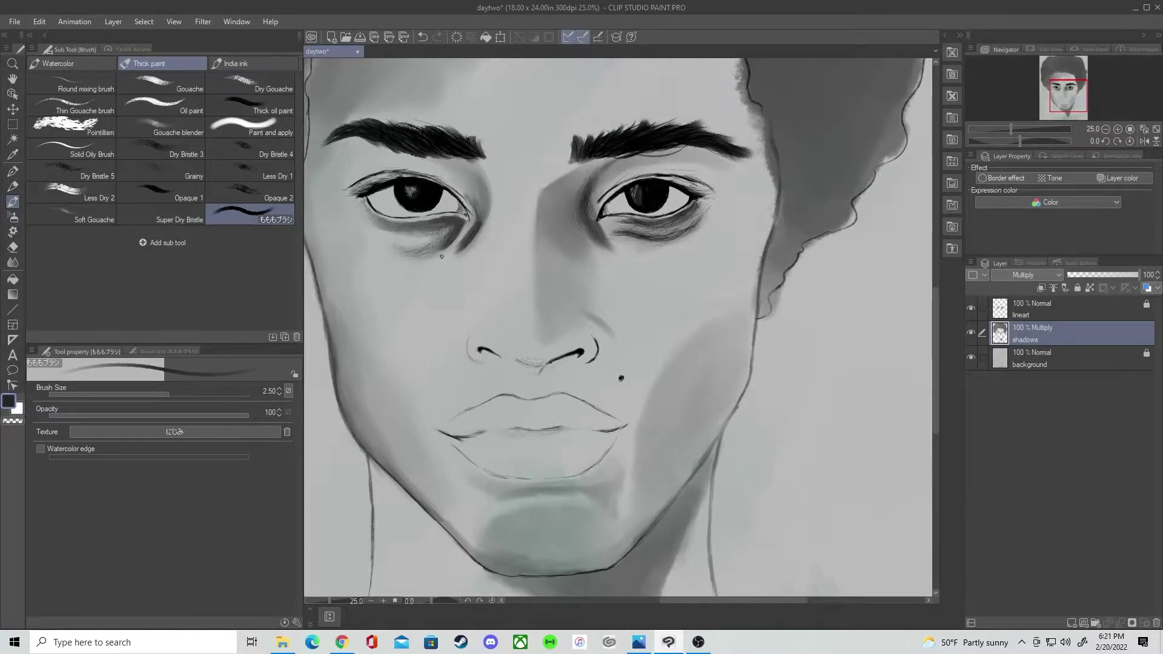
{"action": "left_click", "coordinate": [973, 309]}
{"action": "left_click", "coordinate": [973, 309]}
Step: Sample a grey from the nose area as the drawing colour and reduce the brush to size 1.5
{"action": "left_click_drag", "start_coordinate": [496, 392], "coordinate": [520, 362]}
{"action": "double_click", "coordinate": [8, 401]}
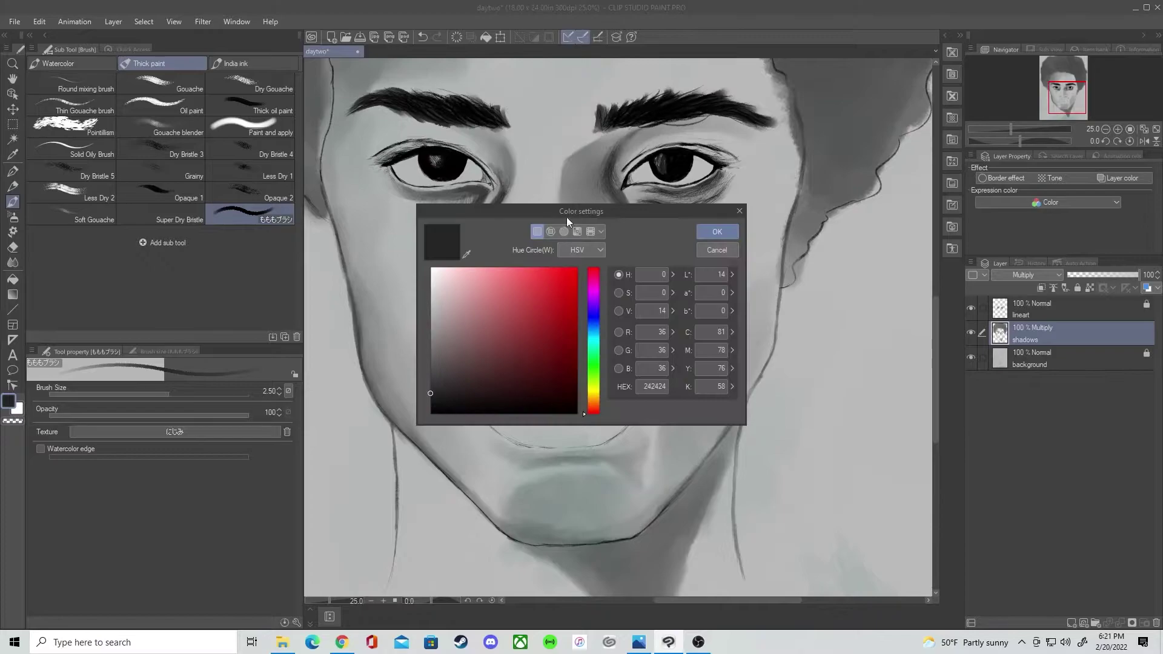
{"action": "left_click_drag", "start_coordinate": [575, 212], "coordinate": [714, 453]}
{"action": "left_click", "coordinate": [604, 495]}
{"action": "left_click", "coordinate": [577, 308]}
{"action": "left_click", "coordinate": [852, 473]}
{"action": "scroll", "coordinate": [493, 315], "scroll_direction": "up", "scroll_amount": 1}
{"action": "key", "text": "bracketleft"}
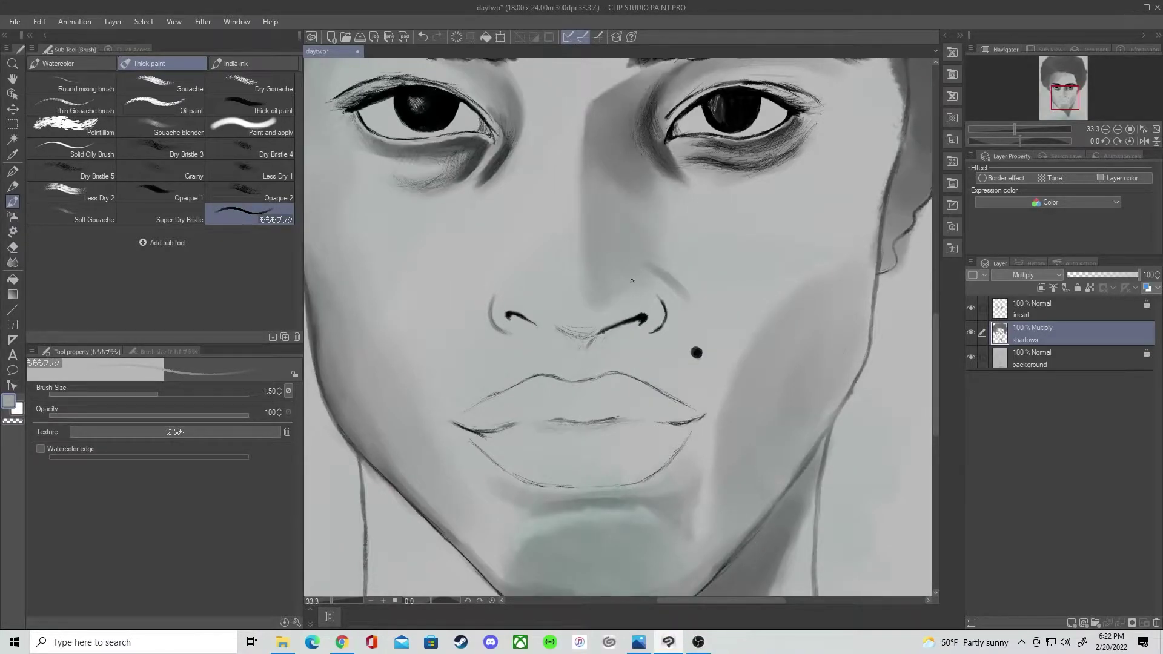
Step: Choose a darker neutral grey as the drawing colour and thicken both nostril lines with the brush at size 2
{"action": "double_click", "coordinate": [9, 401]}
{"action": "left_click", "coordinate": [572, 554]}
{"action": "left_click", "coordinate": [853, 435]}
{"action": "double_click", "coordinate": [8, 401]}
{"action": "left_click", "coordinate": [570, 568]}
{"action": "left_click", "coordinate": [853, 435]}
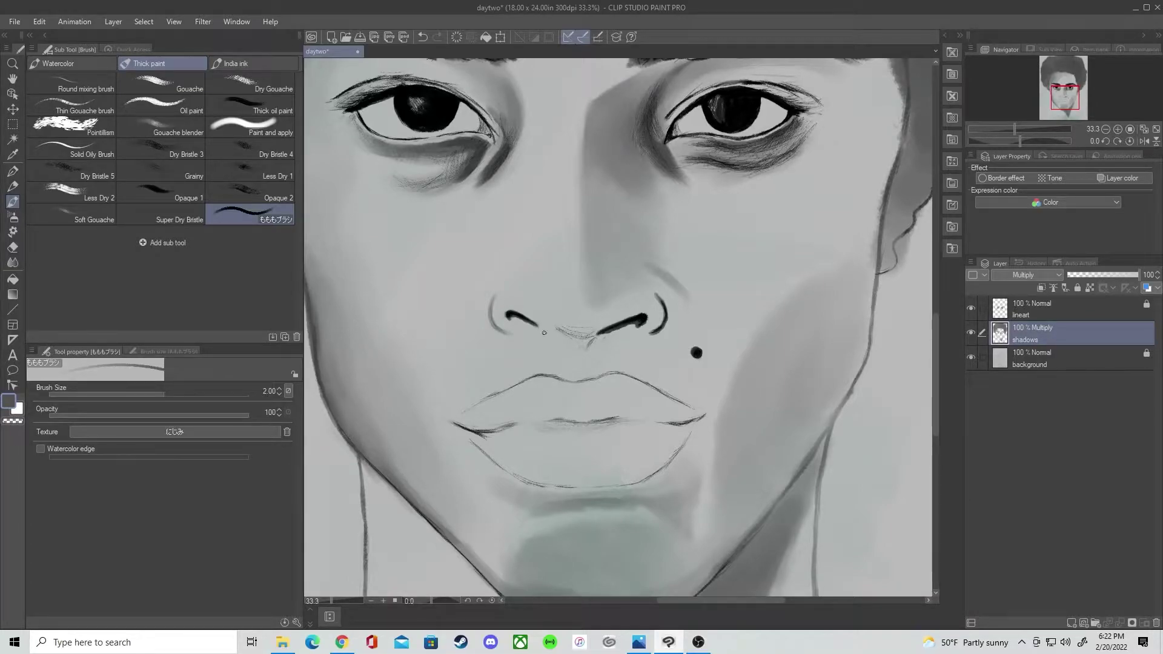
Step: Sample a grey from the face and shade the left side of the nose bridge, reducing the brush to size 5
{"action": "left_click", "coordinate": [13, 154]}
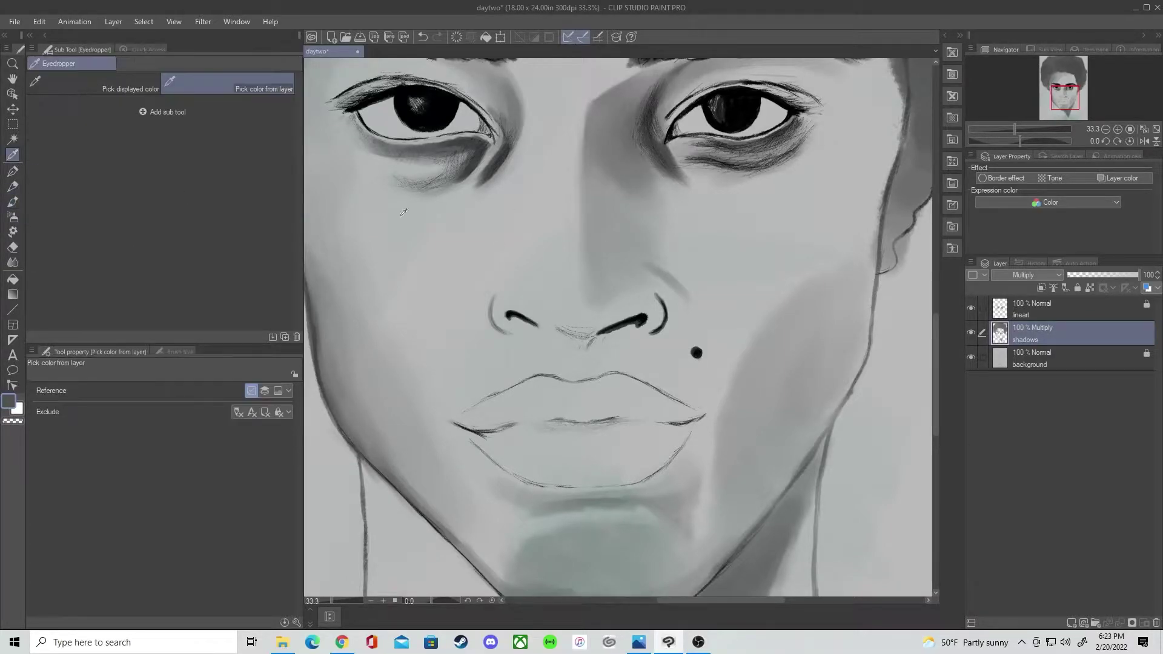
{"action": "left_click", "coordinate": [12, 200]}
{"action": "mouse_move", "coordinate": [506, 280]}
{"action": "left_mouse_down"}
{"action": "mouse_move", "coordinate": [538, 264]}
{"action": "mouse_move", "coordinate": [520, 226]}
{"action": "mouse_move", "coordinate": [535, 211]}
{"action": "mouse_move", "coordinate": [518, 204]}
{"action": "mouse_move", "coordinate": [530, 134]}
{"action": "mouse_move", "coordinate": [524, 272]}
{"action": "mouse_move", "coordinate": [519, 241]}
{"action": "mouse_move", "coordinate": [494, 237]}
{"action": "mouse_move", "coordinate": [521, 266]}
{"action": "left_mouse_up"}
{"action": "key", "text": "bracketleft"}
{"action": "key", "text": "bracketleft"}
{"action": "key", "text": "bracketleft"}
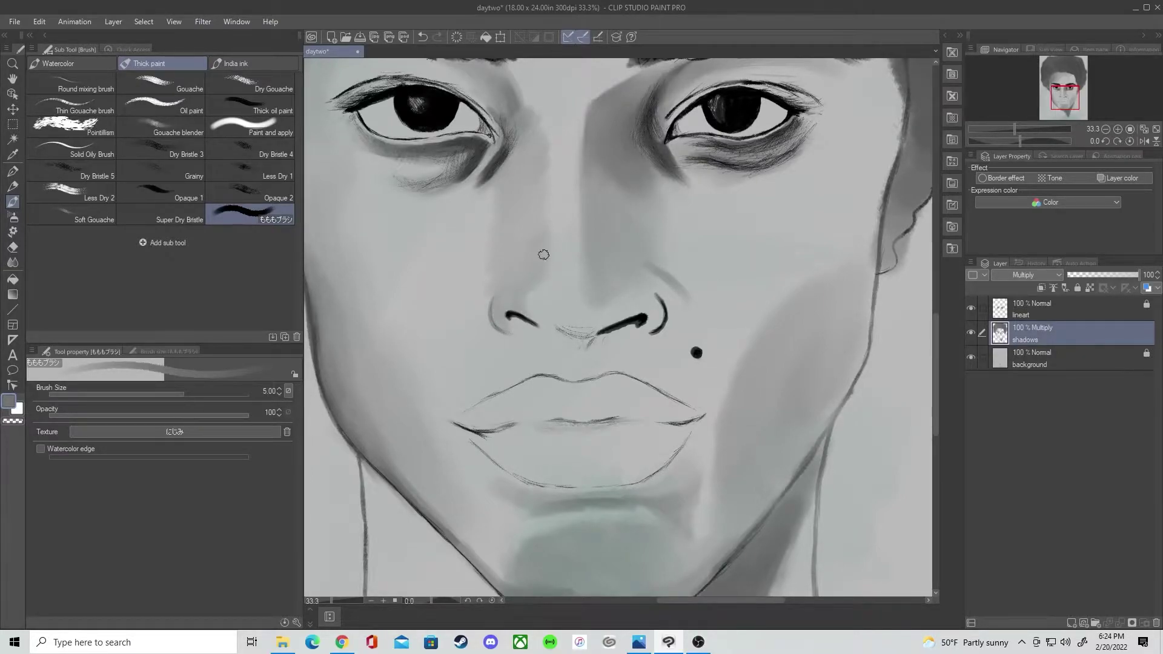
{"action": "left_click_drag", "start_coordinate": [559, 135], "coordinate": [550, 199]}
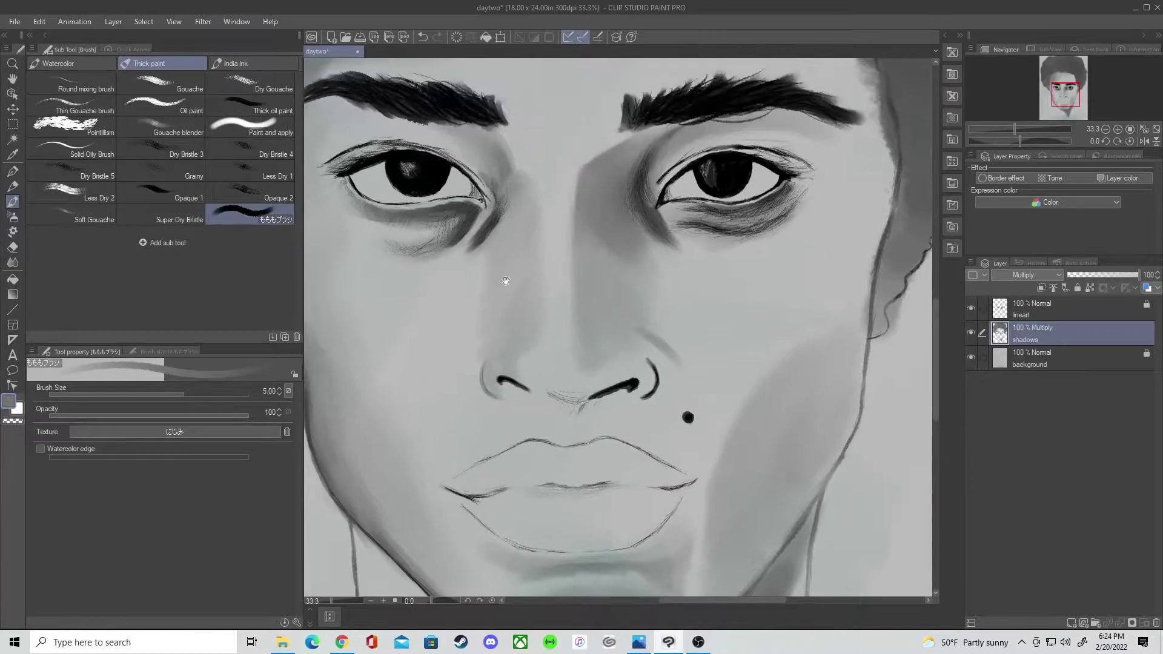
Step: Sample the near-black of the left pupil and shade between the eyebrows with the brush at size 10
{"action": "left_click", "coordinate": [419, 173], "text": "alt"}
{"action": "key", "text": "bracketright"}
{"action": "key", "text": "bracketright"}
{"action": "key", "text": "bracketright"}
{"action": "key", "text": "bracketright"}
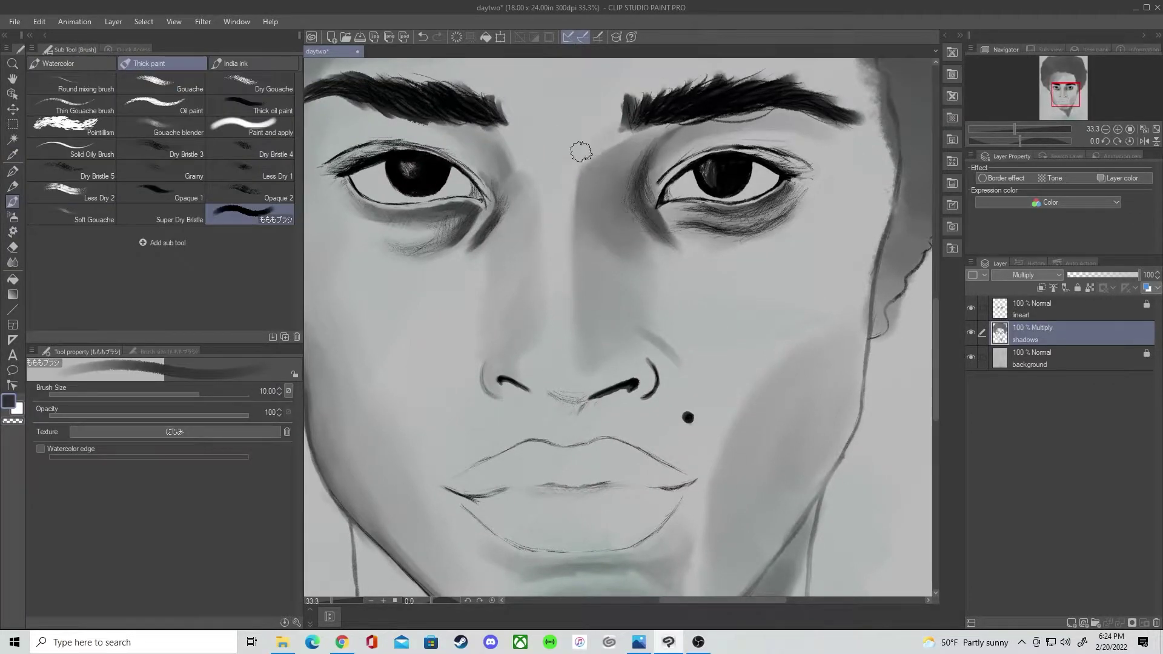
{"action": "mouse_move", "coordinate": [569, 165]}
{"action": "left_mouse_down"}
{"action": "mouse_move", "coordinate": [581, 198]}
{"action": "mouse_move", "coordinate": [561, 149]}
{"action": "mouse_move", "coordinate": [590, 112]}
{"action": "mouse_move", "coordinate": [570, 168]}
{"action": "mouse_move", "coordinate": [585, 215]}
{"action": "mouse_move", "coordinate": [564, 167]}
{"action": "mouse_move", "coordinate": [599, 117]}
{"action": "mouse_move", "coordinate": [570, 114]}
{"action": "mouse_move", "coordinate": [607, 115]}
{"action": "mouse_move", "coordinate": [583, 164]}
{"action": "mouse_move", "coordinate": [619, 121]}
{"action": "left_mouse_up"}
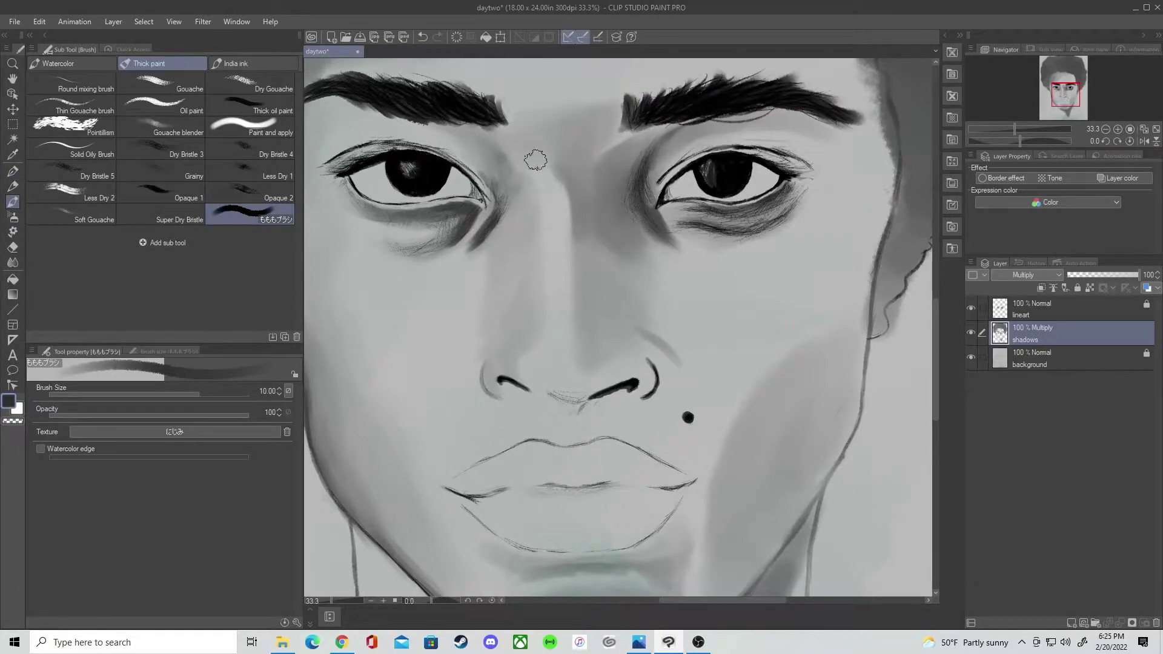
Step: Deepen the shadow beneath the left eyebrow and along the right side of the nose bridge, redoing one nose stroke
{"action": "mouse_move", "coordinate": [446, 133]}
{"action": "left_mouse_down"}
{"action": "mouse_move", "coordinate": [479, 150]}
{"action": "mouse_move", "coordinate": [428, 128]}
{"action": "left_mouse_up"}
{"action": "left_click_drag", "start_coordinate": [438, 484], "coordinate": [480, 526]}
{"action": "left_click_drag", "start_coordinate": [582, 242], "coordinate": [579, 385]}
{"action": "left_click_drag", "start_coordinate": [611, 217], "coordinate": [616, 339]}
{"action": "key", "text": "ctrl+z"}
{"action": "left_click_drag", "start_coordinate": [615, 261], "coordinate": [626, 292]}
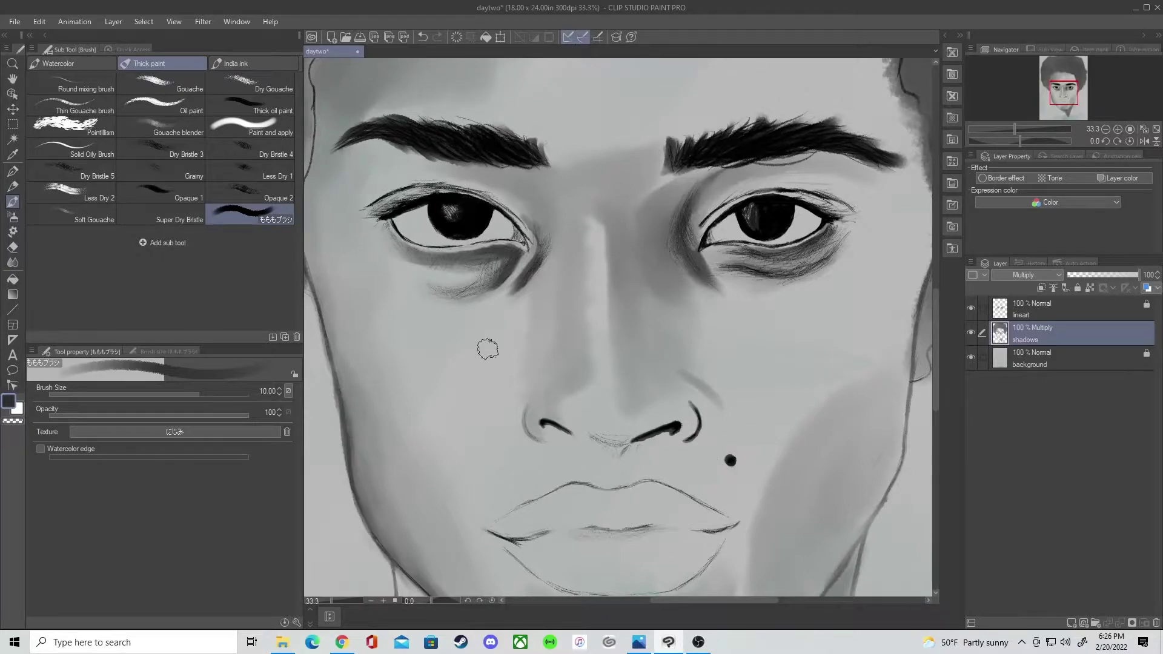
Step: Flip the canvas view horizontally and refine the darker nostril wing with the brush at size 5, then 2.5
{"action": "key", "text": "e"}
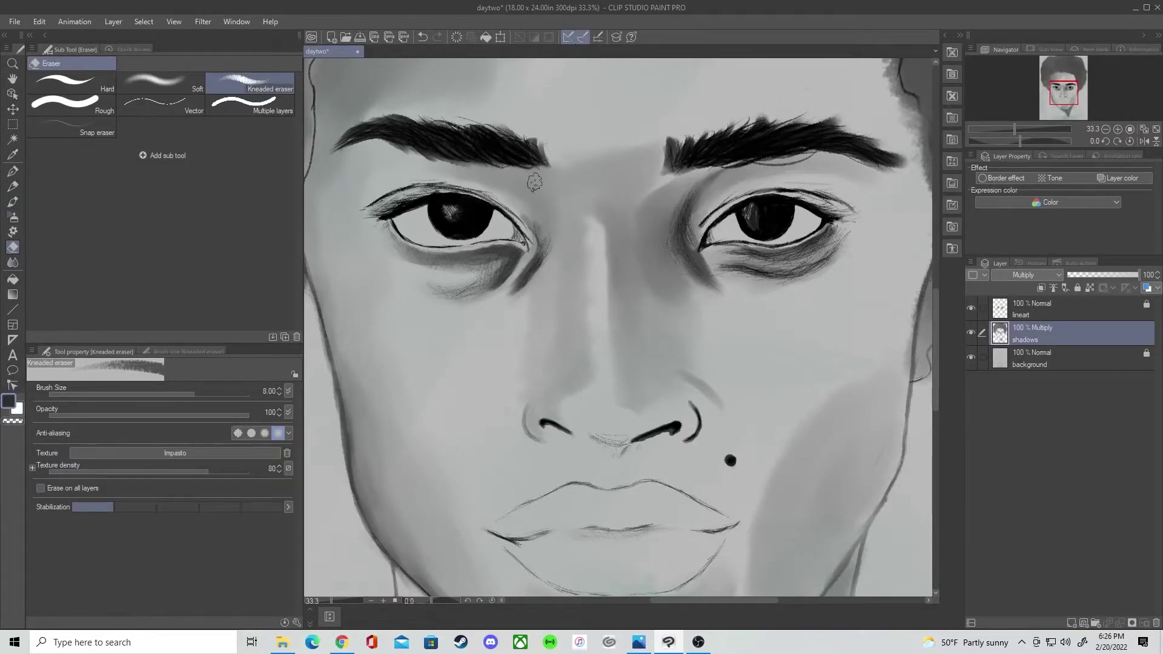
{"action": "key", "text": "b"}
{"action": "left_click", "coordinate": [1145, 141]}
{"action": "key", "text": "bracketleft"}
{"action": "key", "text": "bracketleft"}
{"action": "key", "text": "bracketleft"}
{"action": "key", "text": "bracketleft"}
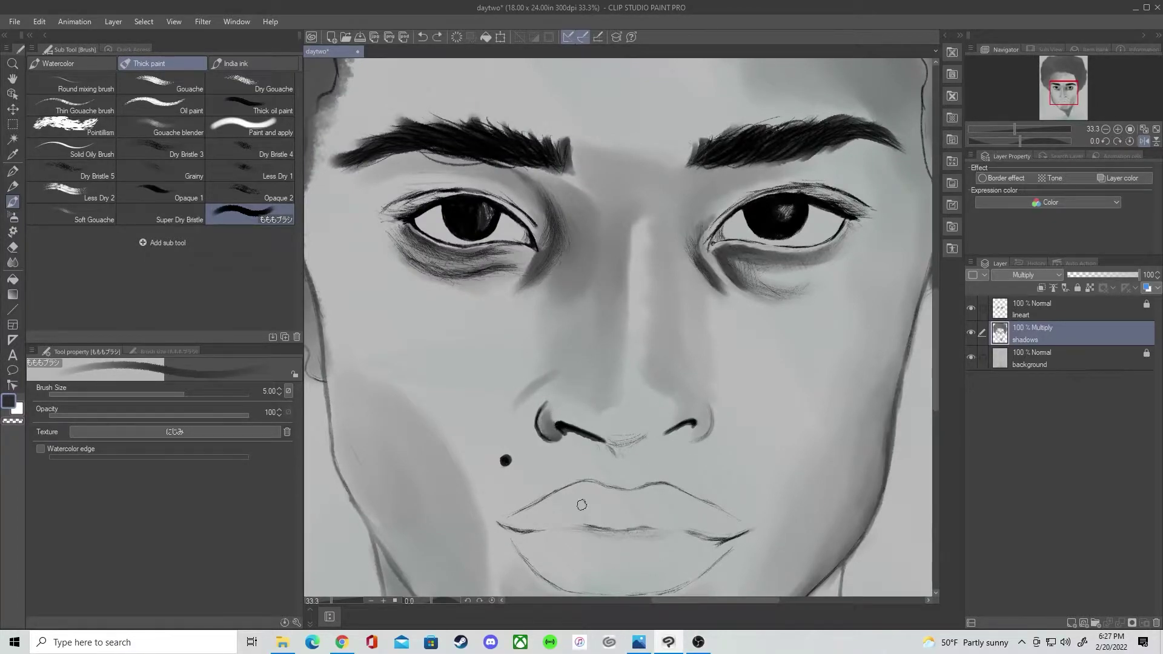
{"action": "key", "text": "bracketleft"}
{"action": "key", "text": "bracketleft"}
{"action": "key", "text": "bracketleft"}
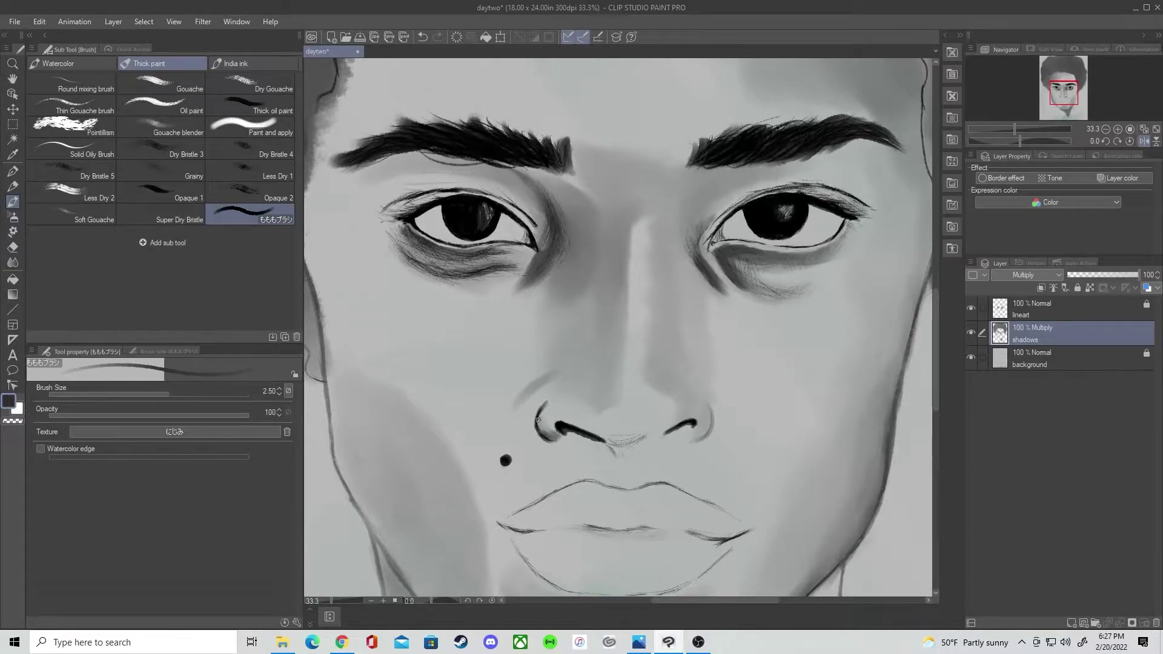
Step: Set the brush size to 7 and shade the underside of the nose between the nostrils
{"action": "key", "text": "bracketright"}
{"action": "key", "text": "bracketright"}
{"action": "key", "text": "bracketright"}
{"action": "key", "text": "bracketright"}
{"action": "key", "text": "bracketright"}
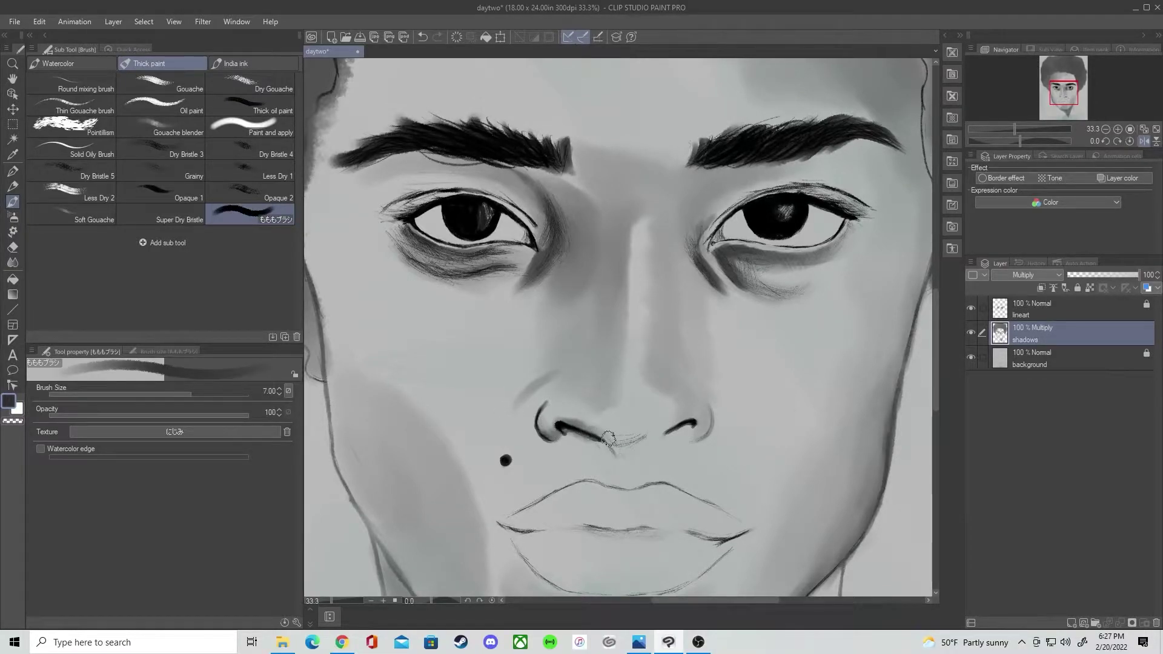
{"action": "left_click_drag", "start_coordinate": [611, 437], "coordinate": [647, 436]}
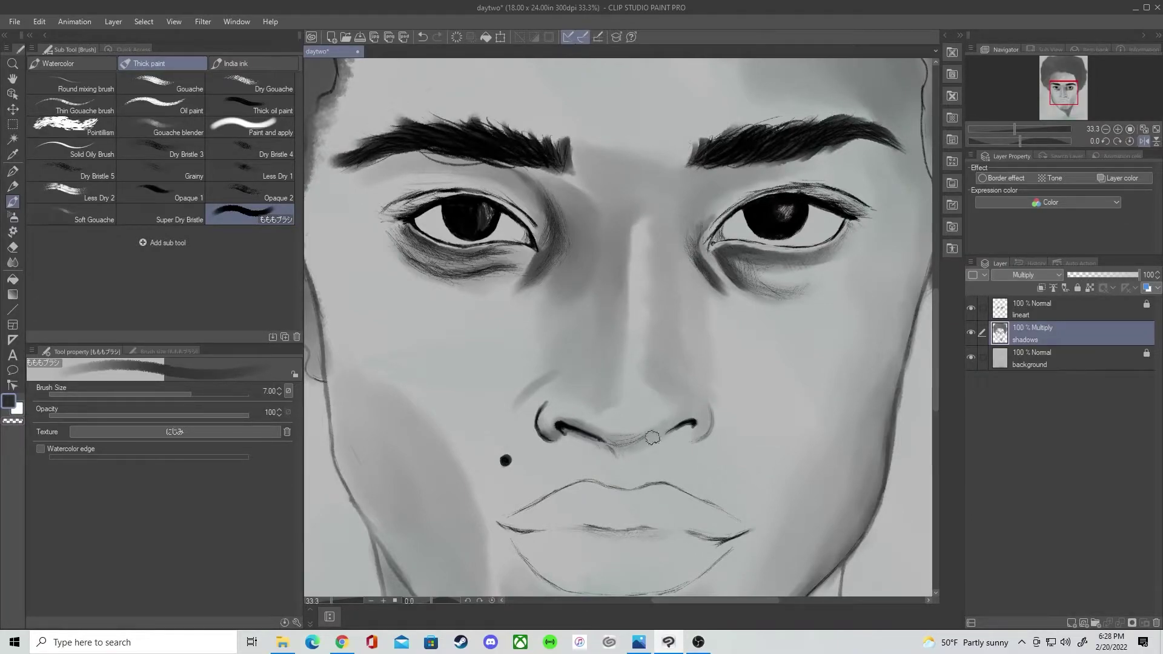
Step: Clean up beside the nose with the kneaded eraser and extend the nose shadow onto the cheek below the inner eye
{"action": "key", "text": "e"}
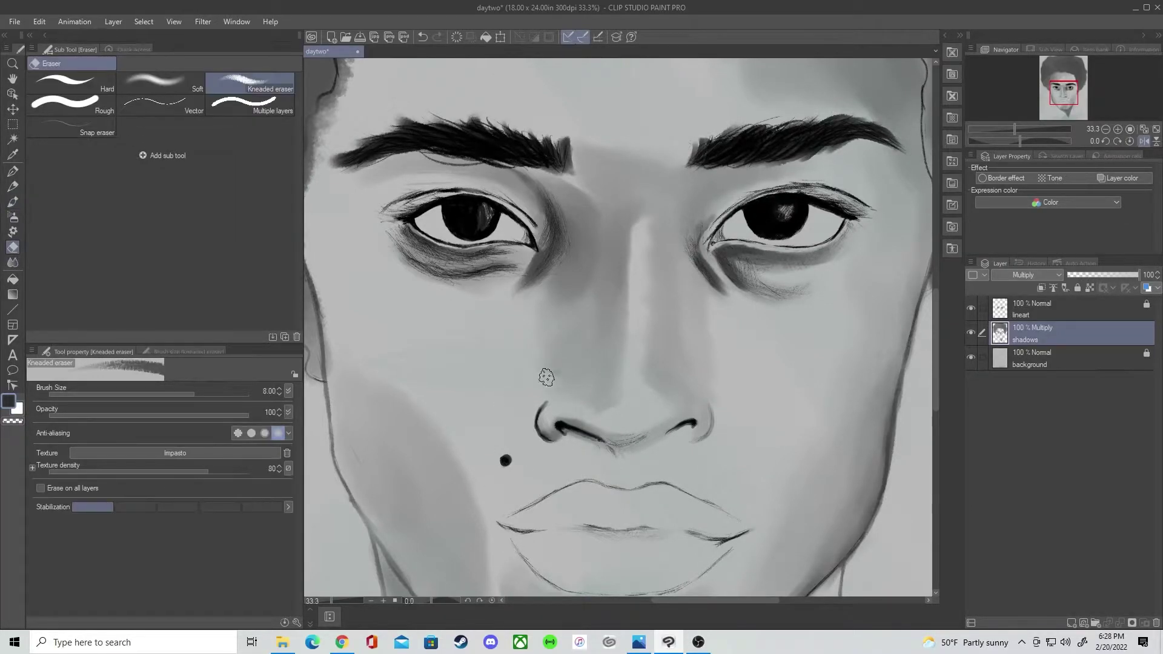
{"action": "key", "text": "b"}
{"action": "mouse_move", "coordinate": [531, 308]}
{"action": "left_mouse_down"}
{"action": "mouse_move", "coordinate": [541, 338]}
{"action": "mouse_move", "coordinate": [563, 309]}
{"action": "left_mouse_up"}
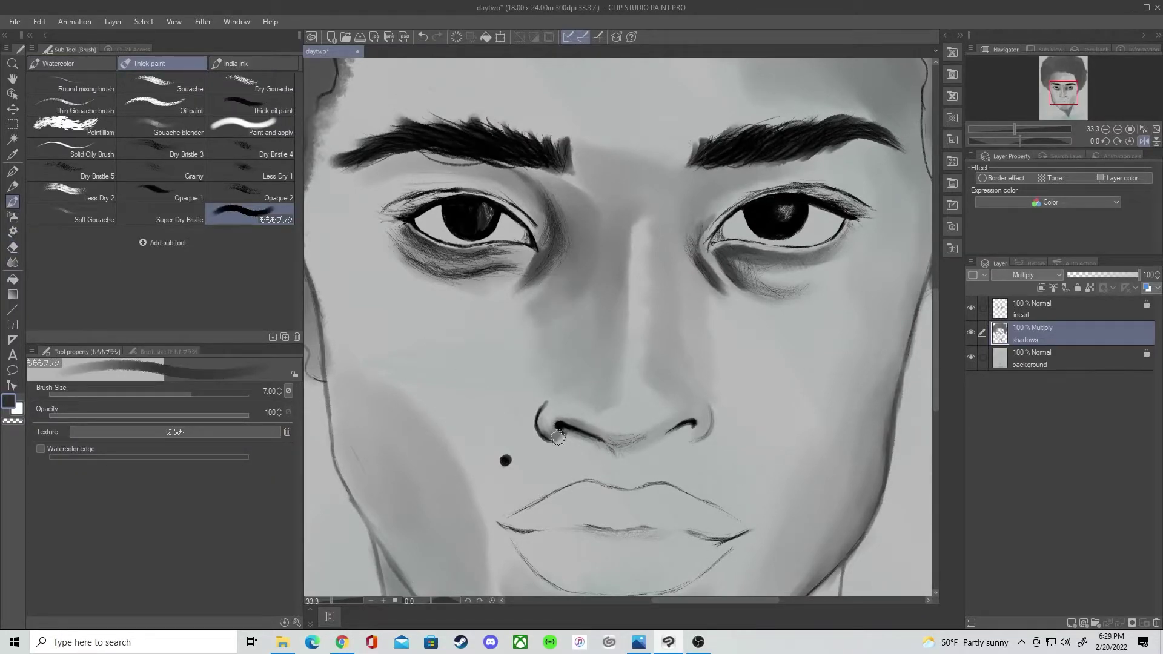
Step: Rework the crease above the nostril wing with the brush at size 3 and flip the canvas view back
{"action": "key", "text": "bracketleft"}
{"action": "key", "text": "bracketleft"}
{"action": "key", "text": "bracketleft"}
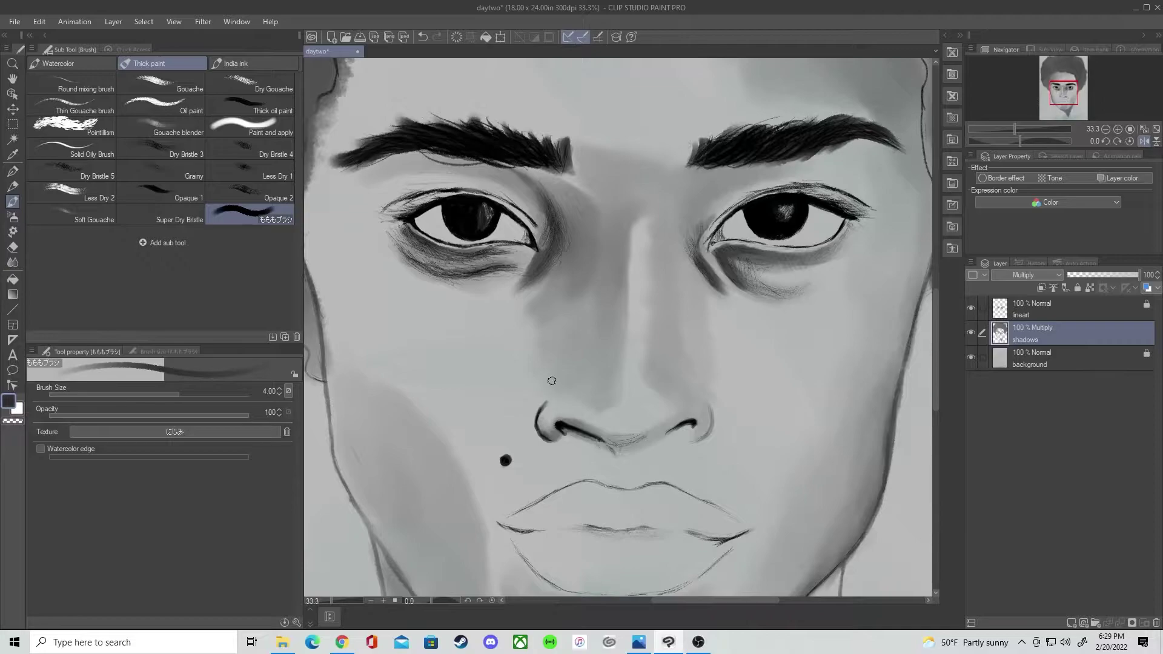
{"action": "left_click_drag", "start_coordinate": [531, 379], "coordinate": [513, 413]}
{"action": "key", "text": "ctrl+z"}
{"action": "key", "text": "bracketleft"}
{"action": "key", "text": "bracketleft"}
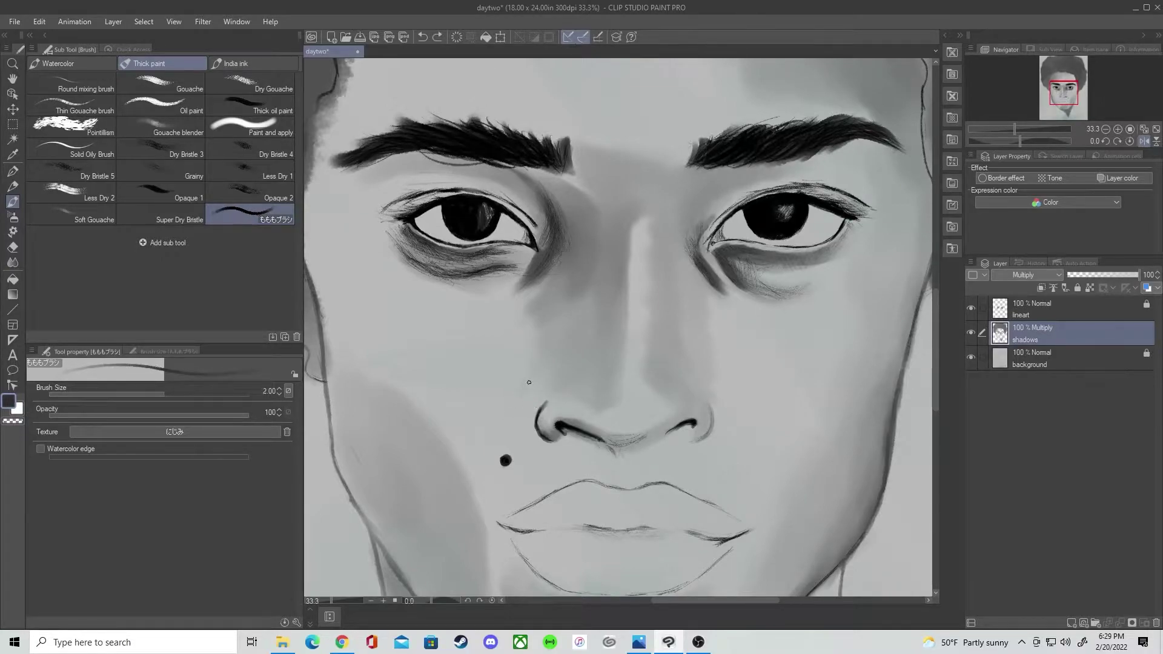
{"action": "key", "text": "bracketright"}
{"action": "key", "text": "ctrl+z"}
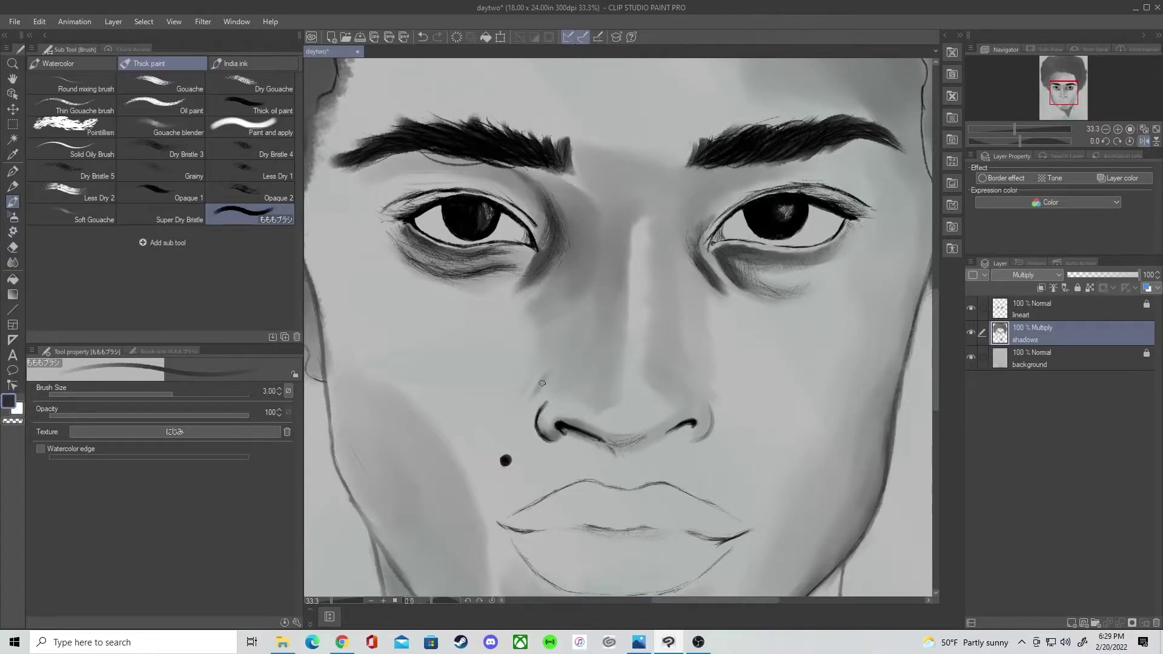
{"action": "left_click", "coordinate": [1145, 141]}
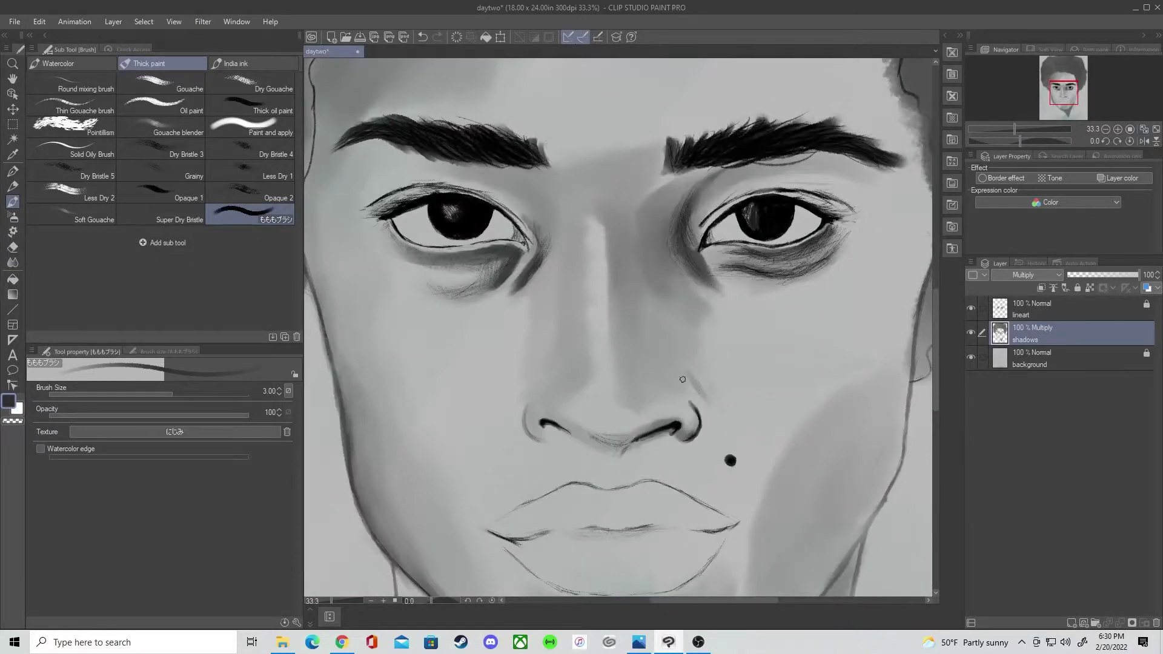
Step: Choose a lighter grey and soften the shading across the right cheek with the brush at size 15
{"action": "key", "text": "bracketright"}
{"action": "key", "text": "bracketright"}
{"action": "key", "text": "bracketright"}
{"action": "key", "text": "bracketright"}
{"action": "key", "text": "bracketright"}
{"action": "key", "text": "bracketright"}
{"action": "key", "text": "bracketright"}
{"action": "key", "text": "bracketright"}
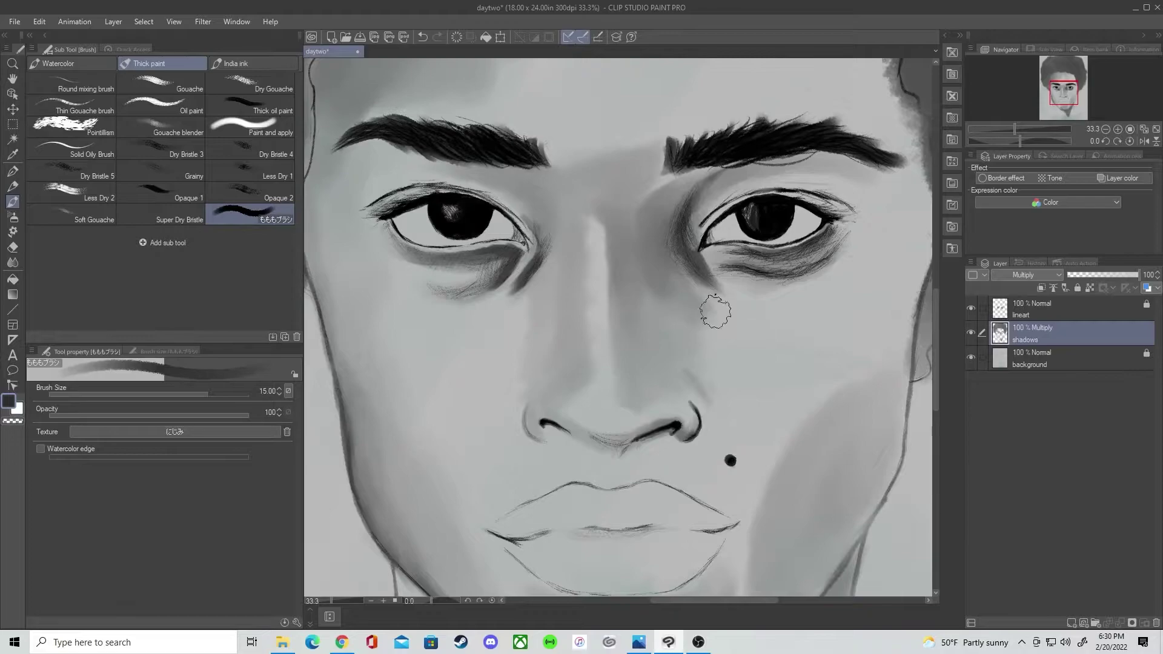
{"action": "double_click", "coordinate": [8, 401]}
{"action": "left_click_drag", "start_coordinate": [568, 564], "coordinate": [568, 542]}
{"action": "key", "text": "Return"}
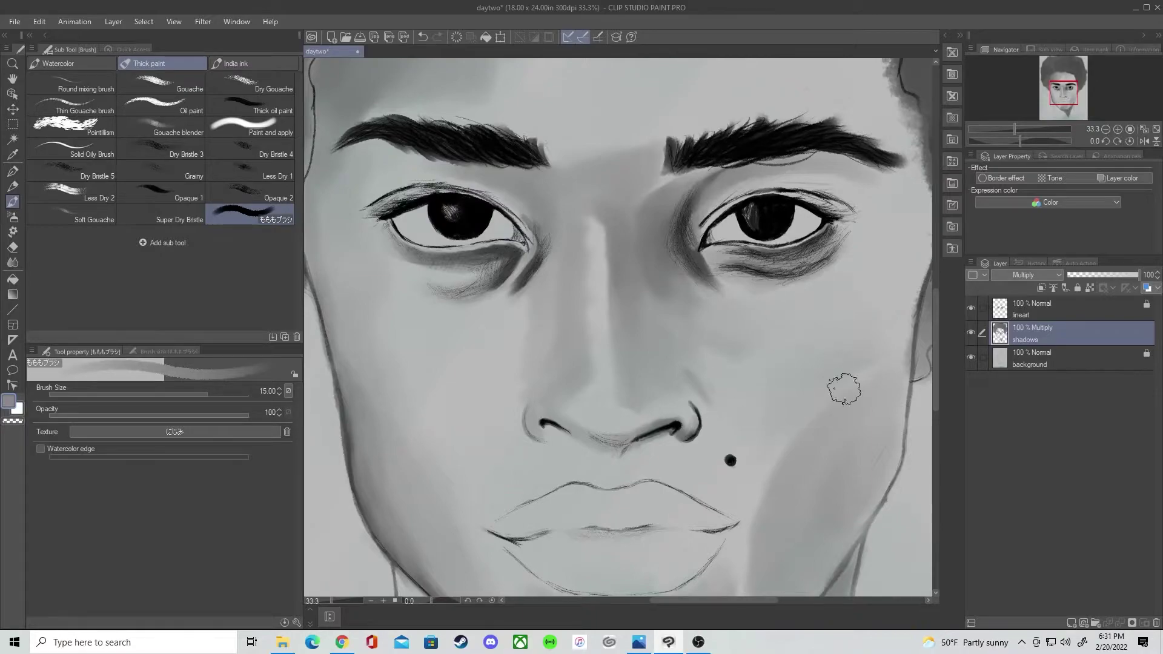
{"action": "left_click_drag", "start_coordinate": [858, 346], "coordinate": [817, 332]}
Step: Sample the shadow grey on the right of the forehead and shade down the right side of the face
{"action": "key", "text": "ctrl+minus"}
{"action": "mouse_move", "coordinate": [724, 359]}
{"action": "left_mouse_down"}
{"action": "mouse_move", "coordinate": [735, 309]}
{"action": "mouse_move", "coordinate": [738, 321]}
{"action": "left_mouse_up"}
{"action": "left_click", "coordinate": [12, 155]}
{"action": "left_click", "coordinate": [652, 200]}
{"action": "left_click", "coordinate": [10, 205]}
{"action": "mouse_move", "coordinate": [753, 377]}
{"action": "left_mouse_down"}
{"action": "mouse_move", "coordinate": [757, 446]}
{"action": "mouse_move", "coordinate": [738, 457]}
{"action": "mouse_move", "coordinate": [786, 385]}
{"action": "mouse_move", "coordinate": [774, 377]}
{"action": "mouse_move", "coordinate": [726, 497]}
{"action": "left_mouse_up"}
{"action": "mouse_move", "coordinate": [818, 112]}
{"action": "left_mouse_down"}
{"action": "mouse_move", "coordinate": [832, 182]}
{"action": "mouse_move", "coordinate": [829, 159]}
{"action": "left_mouse_up"}
{"action": "key", "text": "ctrl+z"}
{"action": "mouse_move", "coordinate": [790, 92]}
{"action": "left_mouse_down"}
{"action": "mouse_move", "coordinate": [732, 238]}
{"action": "mouse_move", "coordinate": [773, 355]}
{"action": "mouse_move", "coordinate": [768, 385]}
{"action": "mouse_move", "coordinate": [744, 249]}
{"action": "mouse_move", "coordinate": [691, 224]}
{"action": "mouse_move", "coordinate": [643, 229]}
{"action": "mouse_move", "coordinate": [737, 244]}
{"action": "mouse_move", "coordinate": [772, 325]}
{"action": "mouse_move", "coordinate": [759, 257]}
{"action": "mouse_move", "coordinate": [776, 305]}
{"action": "left_mouse_up"}
{"action": "key", "text": "ctrl+z"}
Step: Shade the right temple and blend the shadow across the right side of the forehead, varying the brush size
{"action": "key", "text": "bracketleft"}
{"action": "key", "text": "bracketleft"}
{"action": "key", "text": "bracketleft"}
{"action": "key", "text": "bracketleft"}
{"action": "left_click_drag", "start_coordinate": [745, 222], "coordinate": [747, 246]}
{"action": "key", "text": "bracketright"}
{"action": "key", "text": "bracketright"}
{"action": "key", "text": "bracketright"}
{"action": "key", "text": "bracketright"}
{"action": "left_click_drag", "start_coordinate": [762, 285], "coordinate": [707, 238]}
{"action": "mouse_move", "coordinate": [610, 208]}
{"action": "left_mouse_down"}
{"action": "mouse_move", "coordinate": [631, 168]}
{"action": "mouse_move", "coordinate": [612, 179]}
{"action": "mouse_move", "coordinate": [608, 242]}
{"action": "mouse_move", "coordinate": [600, 200]}
{"action": "mouse_move", "coordinate": [665, 128]}
{"action": "mouse_move", "coordinate": [663, 160]}
{"action": "mouse_move", "coordinate": [724, 198]}
{"action": "mouse_move", "coordinate": [700, 132]}
{"action": "mouse_move", "coordinate": [630, 163]}
{"action": "mouse_move", "coordinate": [611, 236]}
{"action": "mouse_move", "coordinate": [756, 220]}
{"action": "mouse_move", "coordinate": [633, 170]}
{"action": "mouse_move", "coordinate": [656, 160]}
{"action": "mouse_move", "coordinate": [611, 88]}
{"action": "mouse_move", "coordinate": [583, 86]}
{"action": "mouse_move", "coordinate": [647, 160]}
{"action": "mouse_move", "coordinate": [707, 147]}
{"action": "mouse_move", "coordinate": [610, 105]}
{"action": "mouse_move", "coordinate": [688, 180]}
{"action": "mouse_move", "coordinate": [696, 216]}
{"action": "left_mouse_up"}
Step: Reduce the brush to size 2.5 and define the edge of the face beside the right ear
{"action": "key", "text": "["}
{"action": "key", "text": "["}
{"action": "key", "text": "["}
{"action": "key", "text": "["}
{"action": "key", "text": "["}
{"action": "key", "text": "["}
{"action": "key", "text": "["}
{"action": "key", "text": "["}
{"action": "key", "text": "["}
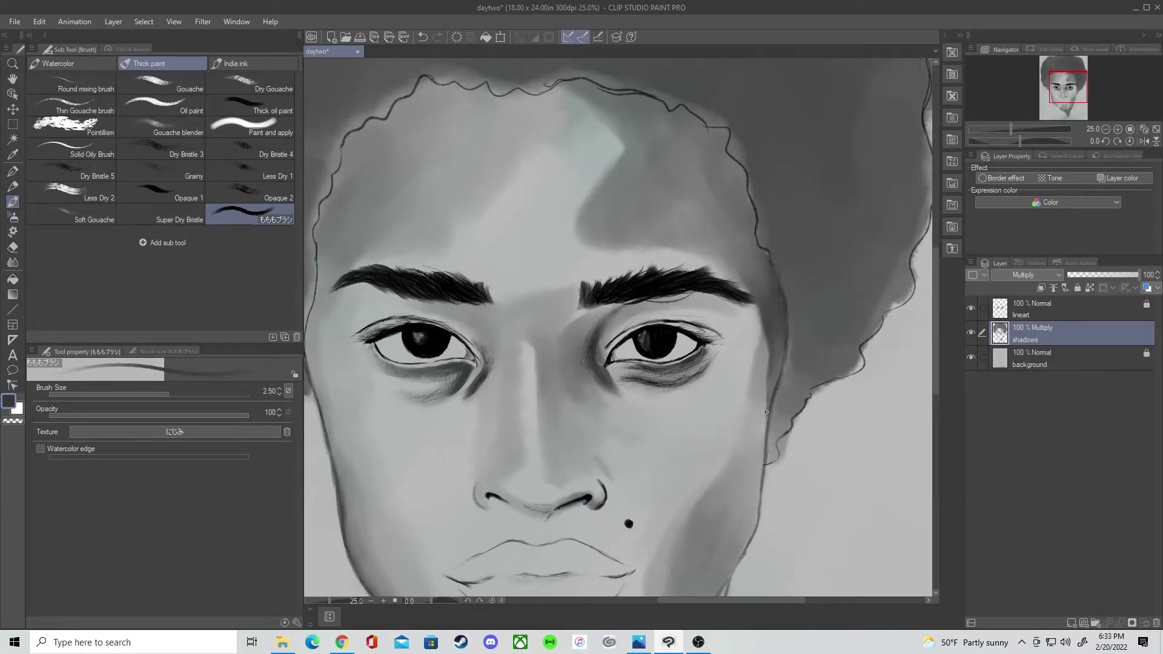
Step: Shade the hollow between the right eyebrow and upper eyelid with the brush at size 7, then 5
{"action": "key", "text": "bracketright"}
{"action": "key", "text": "bracketright"}
{"action": "key", "text": "bracketright"}
{"action": "key", "text": "bracketright"}
{"action": "key", "text": "bracketright"}
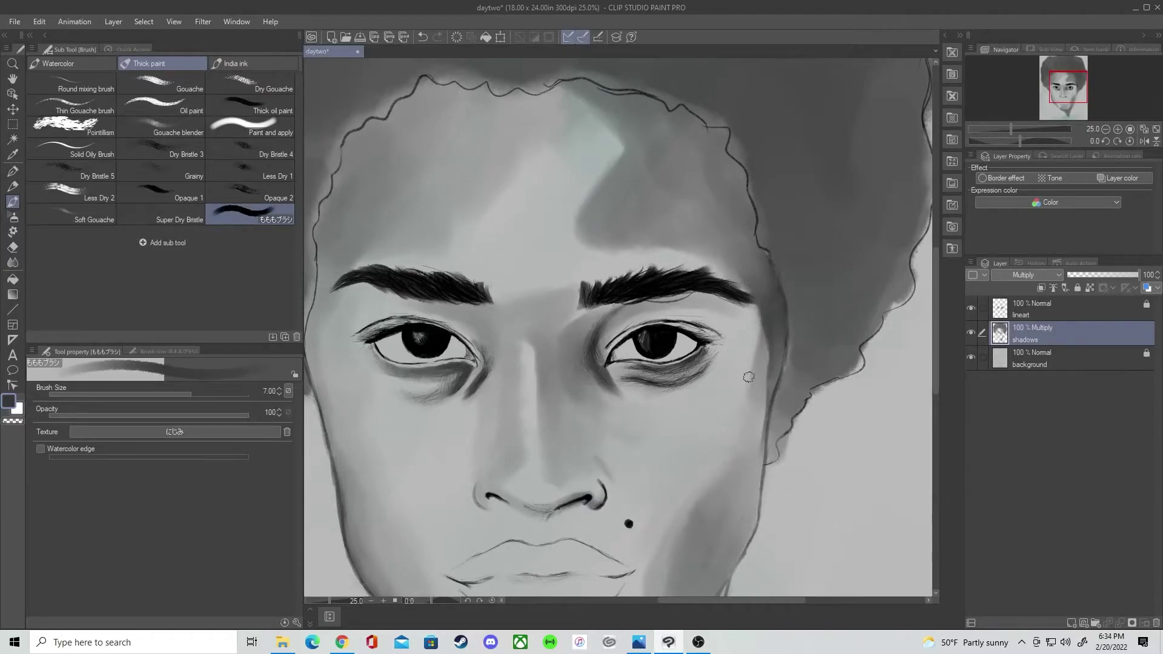
{"action": "key", "text": "bracketleft"}
{"action": "key", "text": "bracketleft"}
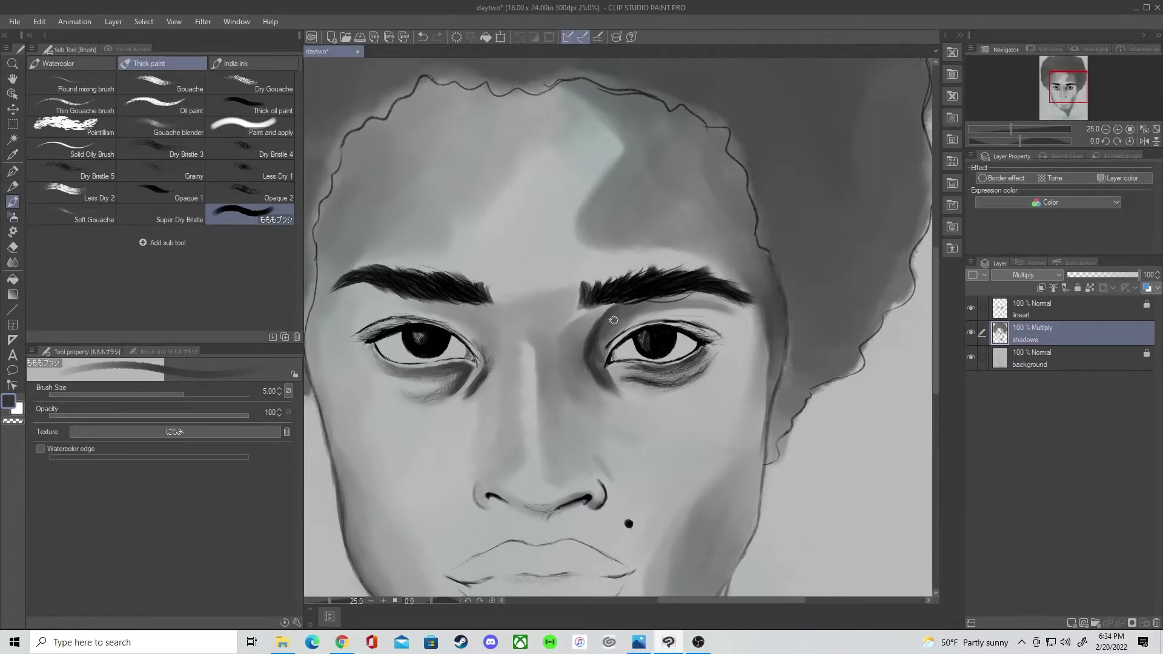
Step: Set the brush size to 3 and darken the bag beneath the right eye
{"action": "key", "text": "bracketleft"}
{"action": "key", "text": "bracketleft"}
{"action": "left_click_drag", "start_coordinate": [642, 385], "coordinate": [701, 364]}
{"action": "left_click_drag", "start_coordinate": [629, 375], "coordinate": [679, 364]}
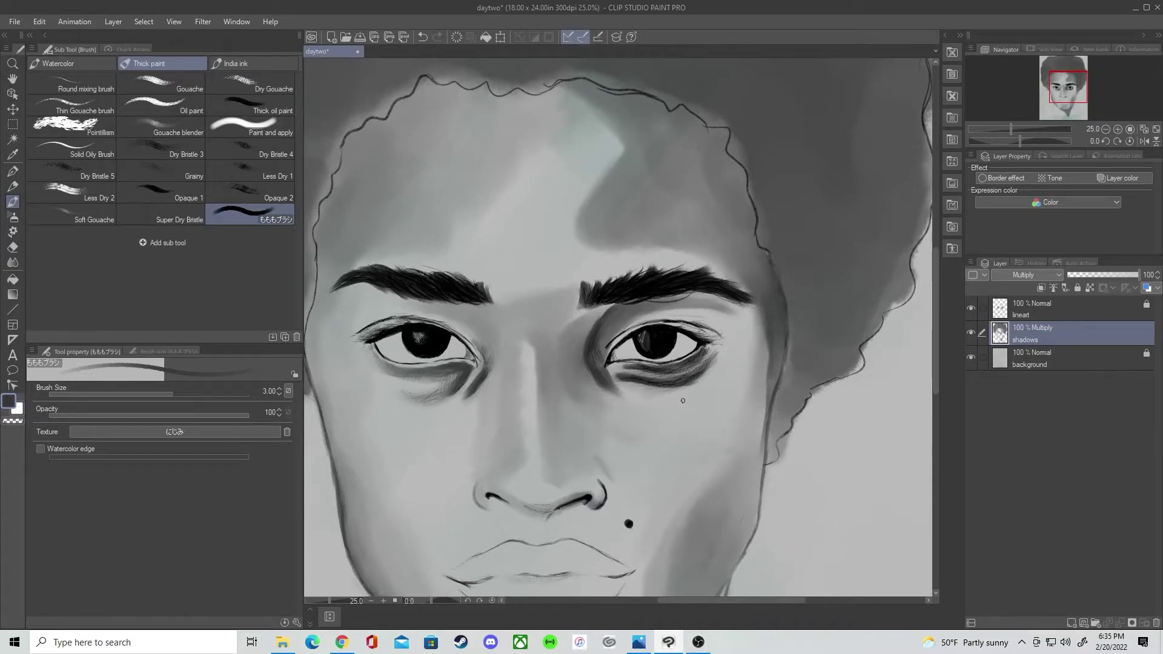
Step: Choose a light grey and soften the right cheek below the eye with the brush at size 8, then 17
{"action": "key", "text": "bracketright"}
{"action": "key", "text": "bracketright"}
{"action": "key", "text": "bracketright"}
{"action": "key", "text": "bracketright"}
{"action": "key", "text": "bracketright"}
{"action": "double_click", "coordinate": [12, 405]}
{"action": "left_click", "coordinate": [567, 475]}
{"action": "left_click", "coordinate": [852, 432]}
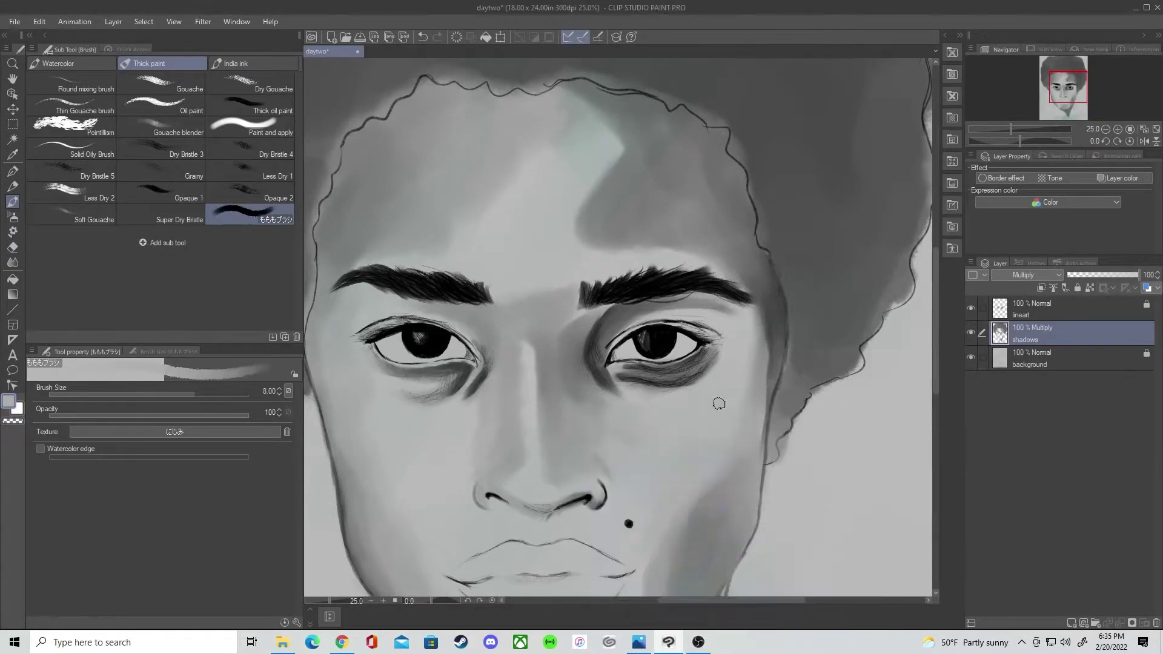
{"action": "key", "text": "bracketright"}
{"action": "key", "text": "bracketright"}
Step: Fit the whole canvas in view and toggle the lineart layer's visibility to examine the shading on its own
{"action": "key", "text": "ctrl+0"}
{"action": "left_click", "coordinate": [972, 308]}
{"action": "left_click", "coordinate": [971, 309]}
{"action": "left_click", "coordinate": [971, 308]}
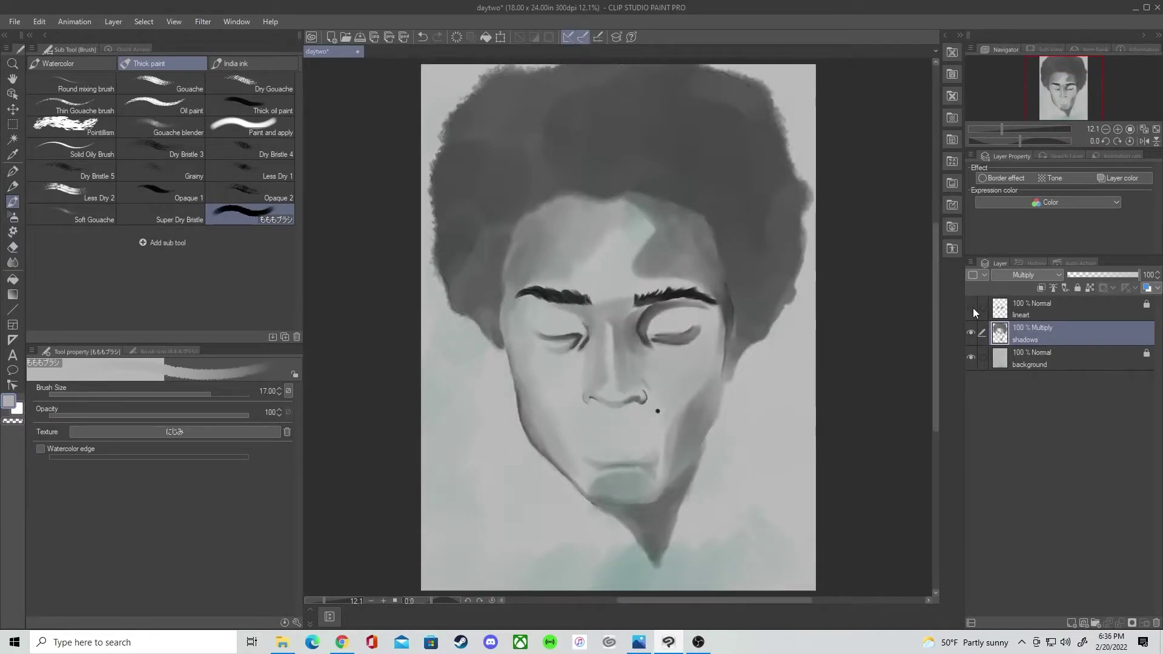
{"action": "left_click", "coordinate": [971, 308]}
Step: Sample a near-black and fill in the afro with broad strokes, enlarging the brush
{"action": "left_click", "coordinate": [419, 265], "text": "alt"}
{"action": "scroll", "coordinate": [539, 176], "scroll_direction": "up", "scroll_amount": 1}
{"action": "mouse_move", "coordinate": [540, 174]}
{"action": "left_mouse_down"}
{"action": "mouse_move", "coordinate": [501, 241]}
{"action": "mouse_move", "coordinate": [628, 234]}
{"action": "mouse_move", "coordinate": [721, 285]}
{"action": "mouse_move", "coordinate": [755, 340]}
{"action": "mouse_move", "coordinate": [761, 249]}
{"action": "mouse_move", "coordinate": [743, 208]}
{"action": "mouse_move", "coordinate": [662, 130]}
{"action": "mouse_move", "coordinate": [594, 194]}
{"action": "mouse_move", "coordinate": [530, 182]}
{"action": "mouse_move", "coordinate": [486, 190]}
{"action": "mouse_move", "coordinate": [428, 261]}
{"action": "mouse_move", "coordinate": [483, 250]}
{"action": "mouse_move", "coordinate": [455, 363]}
{"action": "mouse_move", "coordinate": [430, 330]}
{"action": "mouse_move", "coordinate": [447, 252]}
{"action": "left_mouse_up"}
{"action": "key", "text": "bracketright"}
{"action": "key", "text": "bracketright"}
{"action": "key", "text": "bracketright"}
{"action": "key", "text": "bracketright"}
{"action": "key", "text": "bracketright"}
Step: Reduce the brush to size 8 and darken the hair's edge along the left hairline down to the temple
{"action": "key", "text": "bracketleft"}
{"action": "key", "text": "bracketleft"}
{"action": "key", "text": "bracketleft"}
{"action": "key", "text": "bracketleft"}
{"action": "key", "text": "bracketleft"}
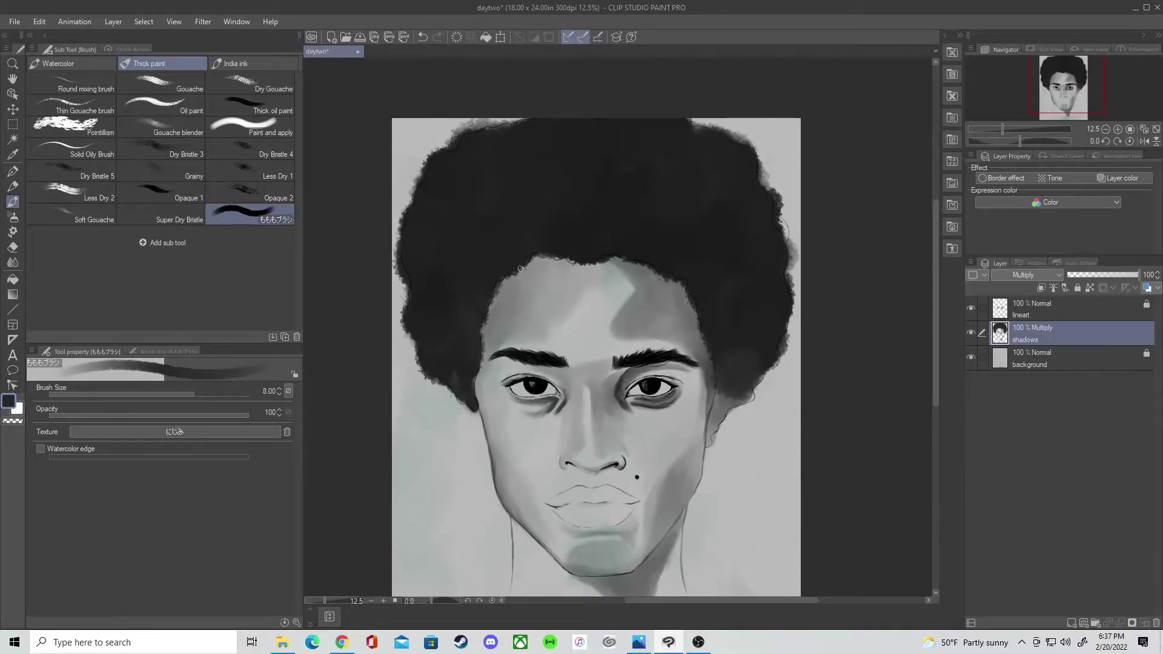
{"action": "mouse_move", "coordinate": [537, 257]}
{"action": "left_mouse_down"}
{"action": "mouse_move", "coordinate": [497, 264]}
{"action": "mouse_move", "coordinate": [453, 371]}
{"action": "left_mouse_up"}
Step: Enlarge the brush to size 40 and even out the dark fill above the forehead hairline
{"action": "key", "text": "bracketright"}
{"action": "key", "text": "bracketright"}
{"action": "key", "text": "bracketright"}
{"action": "key", "text": "bracketright"}
{"action": "key", "text": "bracketright"}
{"action": "left_click_drag", "start_coordinate": [539, 210], "coordinate": [592, 201]}
Step: Reduce the brush to size 17 and darken the hair's inner edge down the right temple and sideburn
{"action": "key", "text": "bracketleft"}
{"action": "key", "text": "bracketleft"}
{"action": "key", "text": "bracketleft"}
{"action": "key", "text": "bracketleft"}
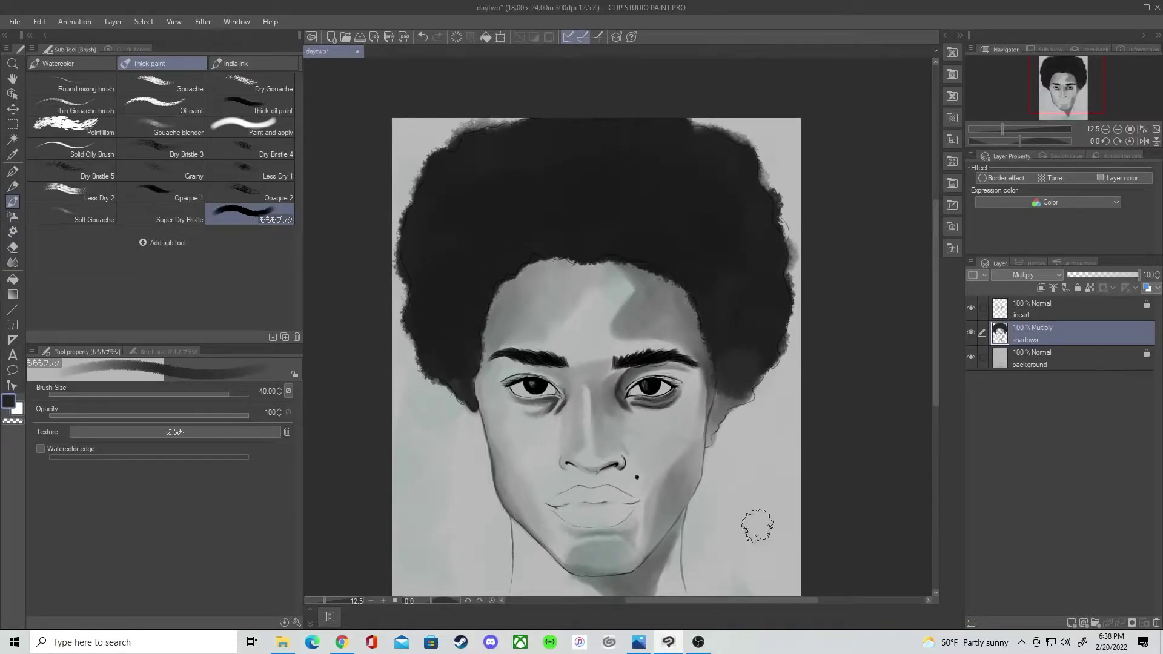
{"action": "key", "text": "bracketleft"}
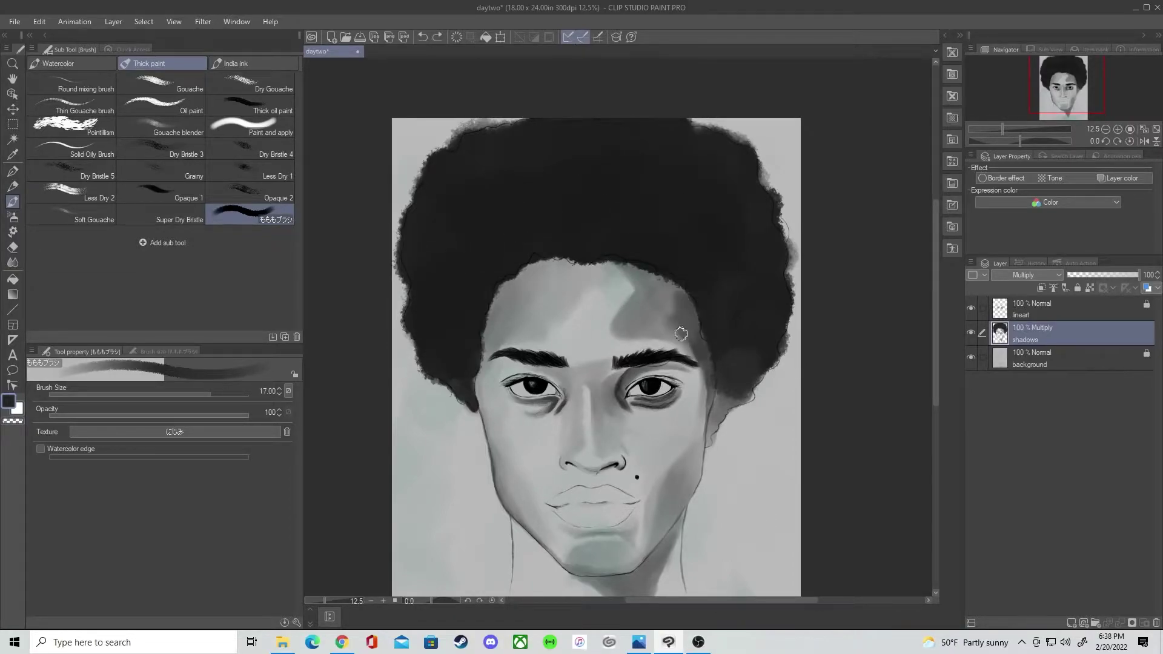
{"action": "left_click_drag", "start_coordinate": [695, 332], "coordinate": [707, 392]}
{"action": "left_click_drag", "start_coordinate": [683, 330], "coordinate": [693, 336]}
{"action": "mouse_move", "coordinate": [729, 390]}
{"action": "left_mouse_down"}
{"action": "mouse_move", "coordinate": [687, 342]}
{"action": "mouse_move", "coordinate": [691, 273]}
{"action": "mouse_move", "coordinate": [677, 282]}
{"action": "left_mouse_up"}
Step: Vary the brush size up to 25 and even out the near-black fill around the right temple and the hair's lower tip
{"action": "key", "text": "bracketright"}
{"action": "key", "text": "bracketright"}
{"action": "key", "text": "bracketright"}
{"action": "key", "text": "bracketright"}
{"action": "key", "text": "bracketright"}
{"action": "key", "text": "bracketright"}
{"action": "key", "text": "bracketleft"}
{"action": "key", "text": "bracketleft"}
{"action": "key", "text": "bracketleft"}
{"action": "left_click_drag", "start_coordinate": [695, 339], "coordinate": [683, 345]}
{"action": "mouse_move", "coordinate": [678, 356]}
{"action": "left_mouse_down"}
{"action": "mouse_move", "coordinate": [667, 405]}
{"action": "mouse_move", "coordinate": [685, 370]}
{"action": "mouse_move", "coordinate": [682, 389]}
{"action": "mouse_move", "coordinate": [679, 368]}
{"action": "left_mouse_up"}
{"action": "key", "text": "bracketleft"}
{"action": "key", "text": "bracketleft"}
{"action": "key", "text": "bracketleft"}
{"action": "key", "text": "bracketright"}
{"action": "key", "text": "bracketright"}
{"action": "key", "text": "bracketright"}
{"action": "scroll", "coordinate": [504, 349], "scroll_direction": "down", "scroll_amount": 3}
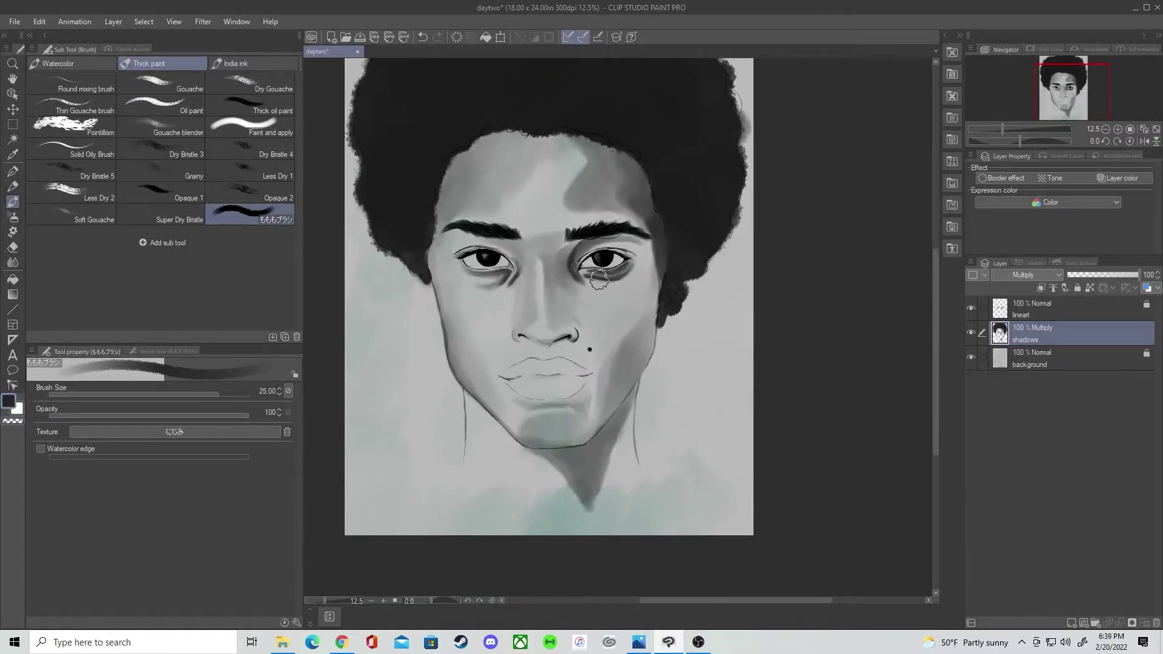
Step: Sample the dark tone and outline the right eye's lids with the brush at size 2
{"action": "scroll", "coordinate": [600, 249], "scroll_direction": "up", "scroll_amount": 4}
{"action": "key", "text": "bracketleft"}
{"action": "key", "text": "bracketleft"}
{"action": "key", "text": "bracketleft"}
{"action": "key", "text": "bracketleft"}
{"action": "key", "text": "bracketleft"}
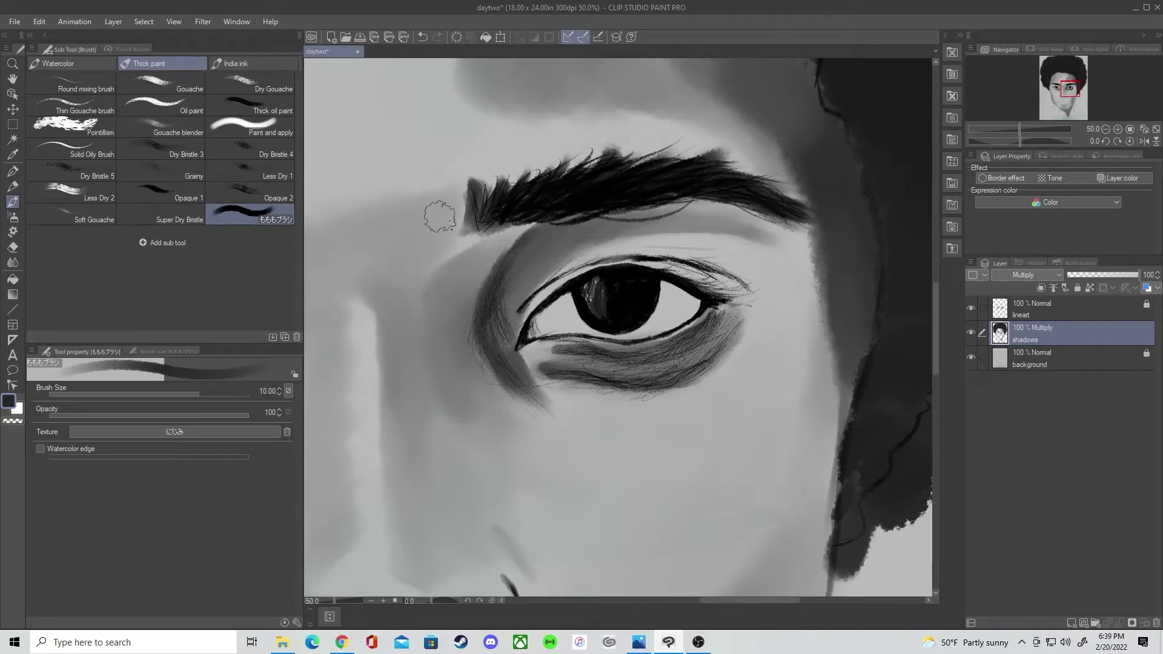
{"action": "left_click", "coordinate": [13, 154]}
{"action": "key", "text": "b"}
{"action": "key", "text": "bracketleft"}
{"action": "key", "text": "bracketleft"}
{"action": "key", "text": "bracketleft"}
{"action": "key", "text": "bracketleft"}
{"action": "key", "text": "bracketleft"}
{"action": "key", "text": "bracketleft"}
{"action": "key", "text": "bracketleft"}
{"action": "key", "text": "bracketleft"}
{"action": "mouse_move", "coordinate": [550, 301]}
{"action": "left_mouse_down"}
{"action": "mouse_move", "coordinate": [536, 338]}
{"action": "mouse_move", "coordinate": [678, 331]}
{"action": "mouse_move", "coordinate": [701, 306]}
{"action": "mouse_move", "coordinate": [678, 284]}
{"action": "mouse_move", "coordinate": [724, 308]}
{"action": "left_mouse_up"}
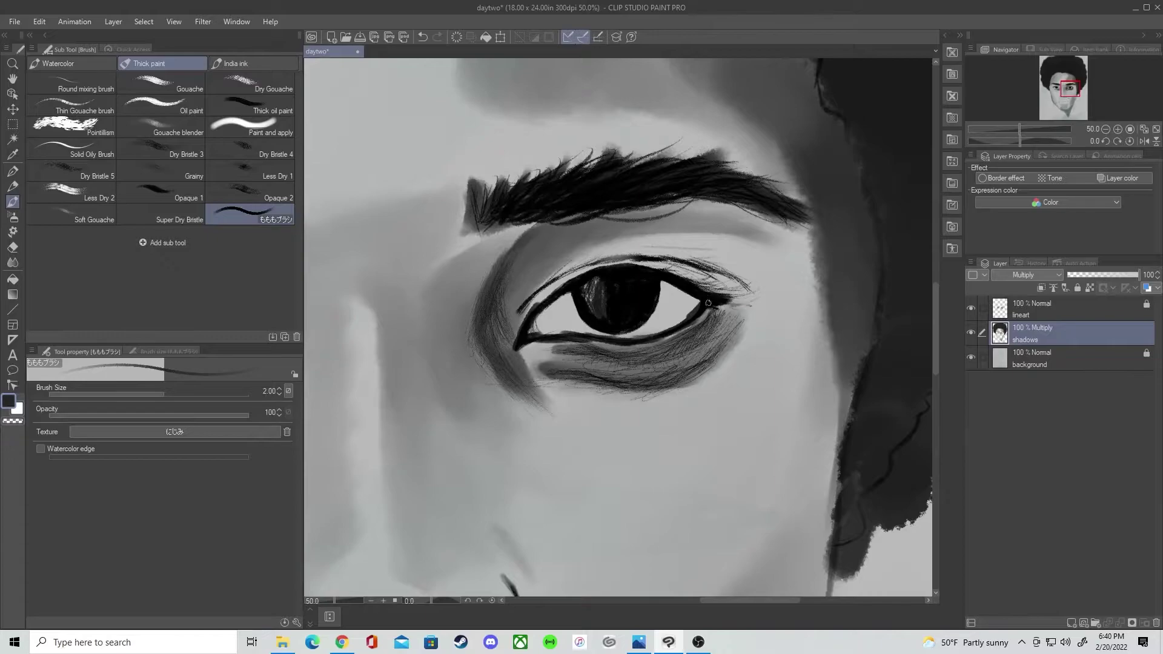
Step: Enlarge the brush and fill the right eye's iris solid near-black, using a small brush for its edge
{"action": "key", "text": "bracketright"}
{"action": "key", "text": "bracketright"}
{"action": "key", "text": "bracketright"}
{"action": "key", "text": "bracketright"}
{"action": "mouse_move", "coordinate": [585, 285]}
{"action": "left_mouse_down"}
{"action": "mouse_move", "coordinate": [581, 314]}
{"action": "mouse_move", "coordinate": [624, 330]}
{"action": "mouse_move", "coordinate": [653, 306]}
{"action": "mouse_move", "coordinate": [628, 290]}
{"action": "mouse_move", "coordinate": [594, 308]}
{"action": "left_mouse_up"}
{"action": "key", "text": "bracketleft"}
{"action": "key", "text": "bracketleft"}
{"action": "key", "text": "bracketleft"}
{"action": "key", "text": "bracketleft"}
{"action": "key", "text": "bracketleft"}
{"action": "key", "text": "bracketright"}
{"action": "key", "text": "bracketright"}
{"action": "key", "text": "bracketright"}
{"action": "key", "text": "bracketright"}
{"action": "key", "text": "bracketright"}
{"action": "key", "text": "bracketright"}
{"action": "key", "text": "bracketleft"}
{"action": "key", "text": "bracketleft"}
{"action": "key", "text": "bracketleft"}
{"action": "key", "text": "bracketleft"}
{"action": "key", "text": "bracketleft"}
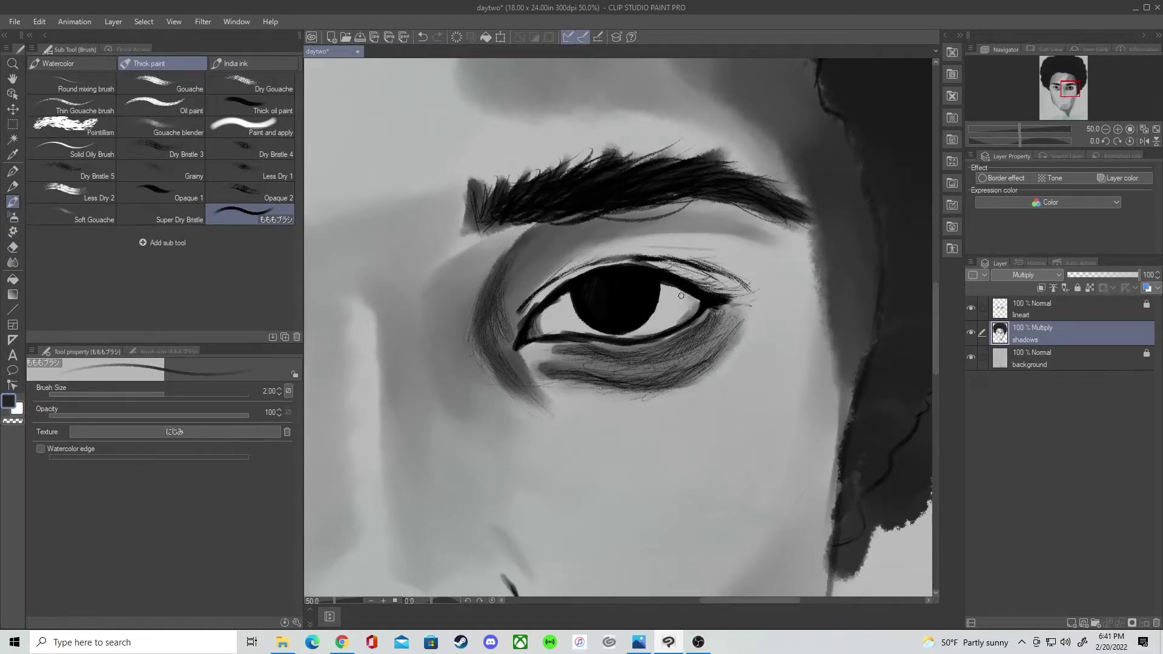
Step: Strengthen the right eye's lower lid line at size 2, hiding the lineart to complete it from the inner corner
{"action": "left_click_drag", "start_coordinate": [609, 337], "coordinate": [545, 333]}
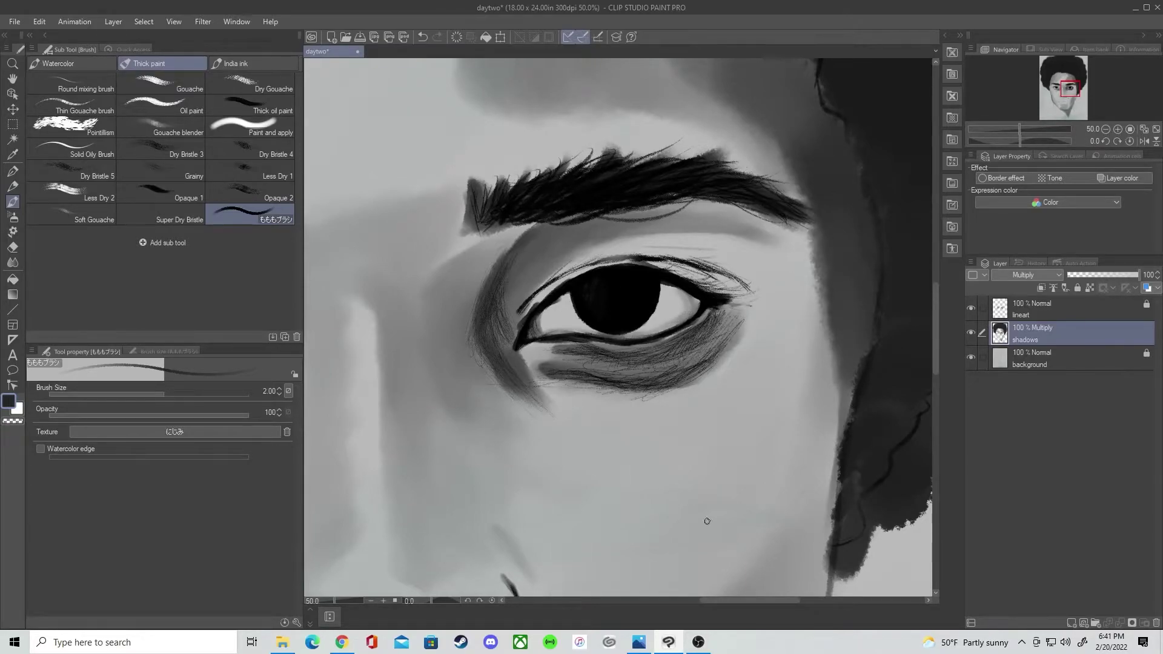
{"action": "key", "text": "e"}
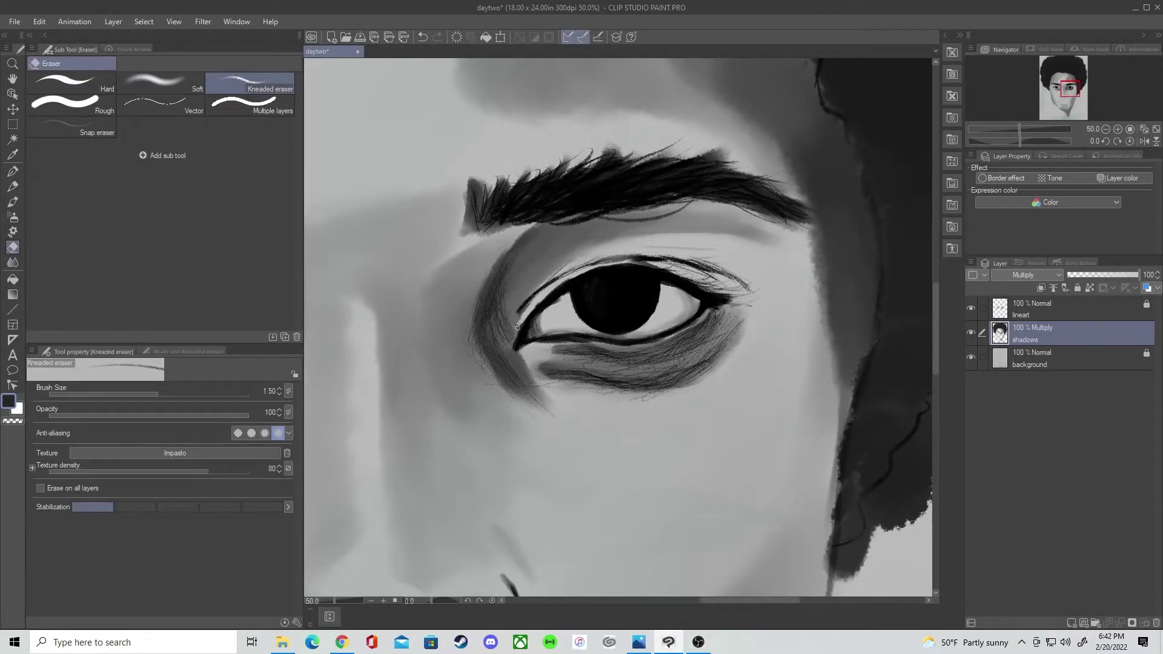
{"action": "left_click", "coordinate": [972, 309]}
{"action": "left_click", "coordinate": [972, 309]}
{"action": "left_click", "coordinate": [972, 309]}
{"action": "key", "text": "b"}
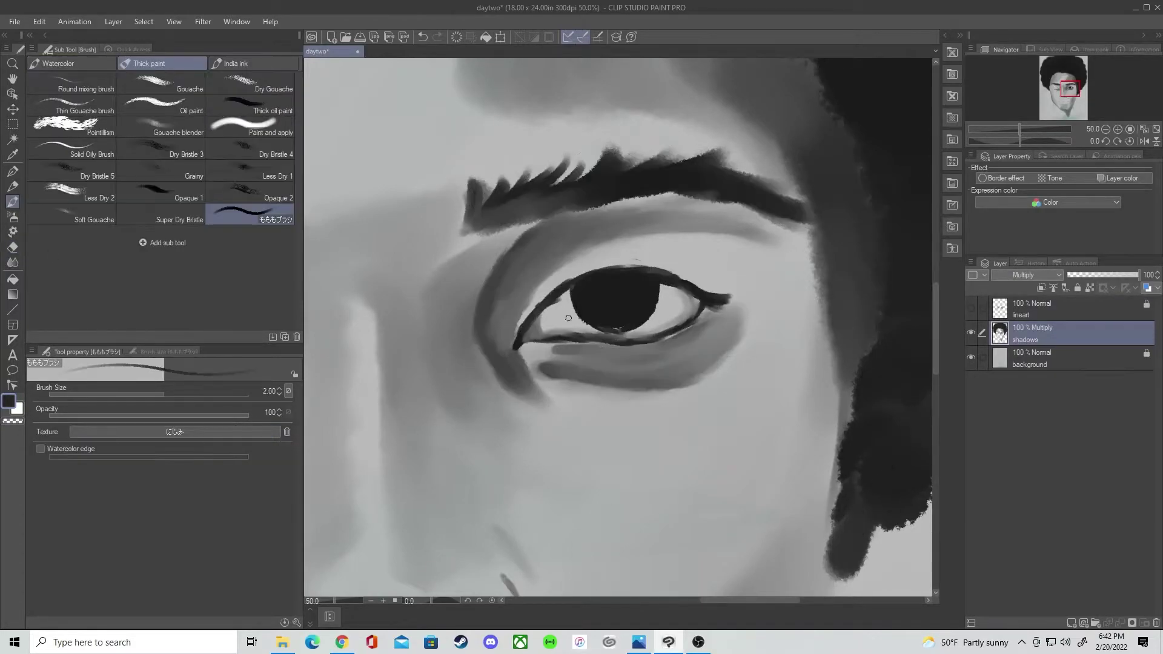
{"action": "left_click_drag", "start_coordinate": [523, 346], "coordinate": [644, 336]}
Step: Trim the shadow beneath the right eye with the Kneaded eraser at size 2.5, undo the last stroke and show the lineart
{"action": "key", "text": "e"}
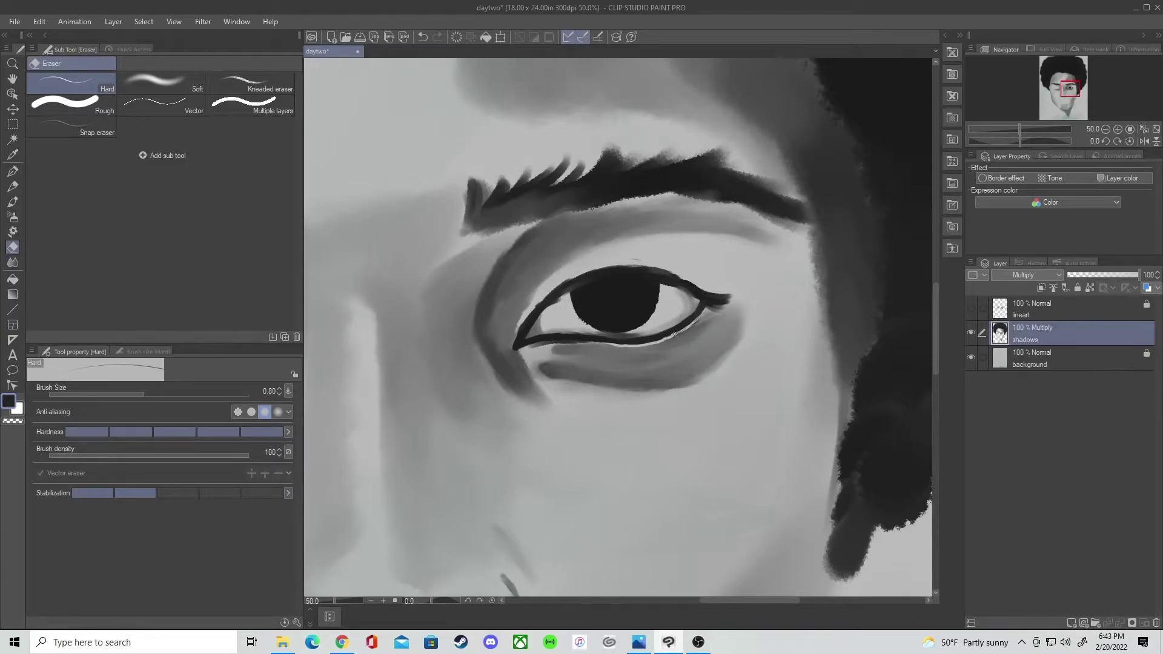
{"action": "left_click", "coordinate": [249, 81]}
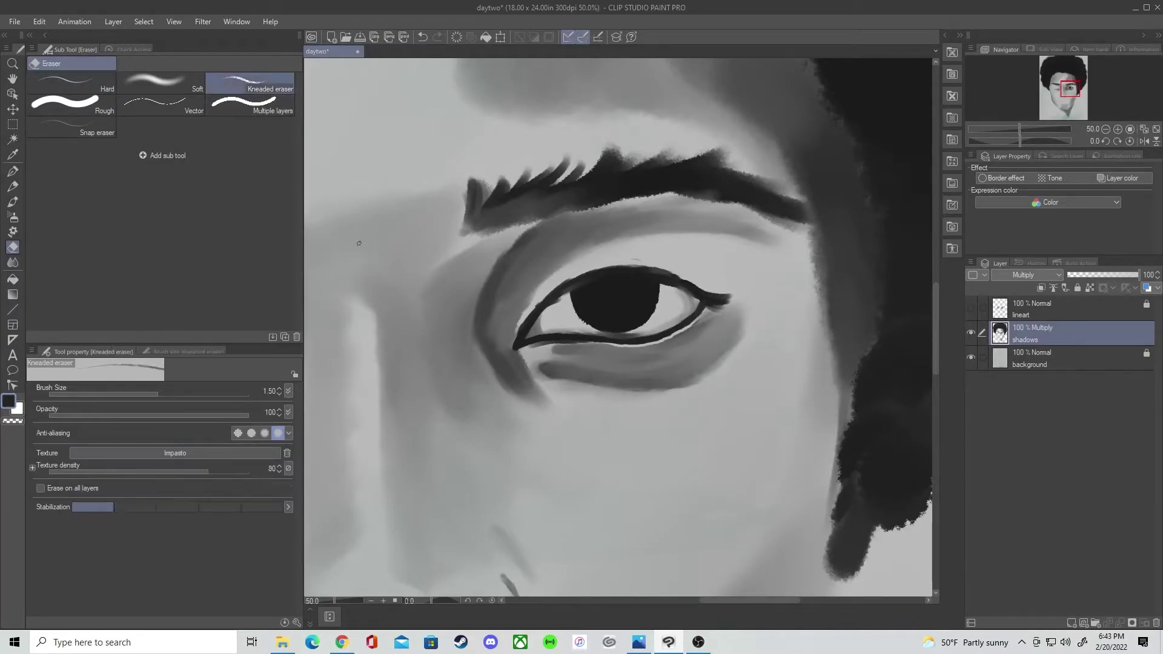
{"action": "key", "text": "bracketright"}
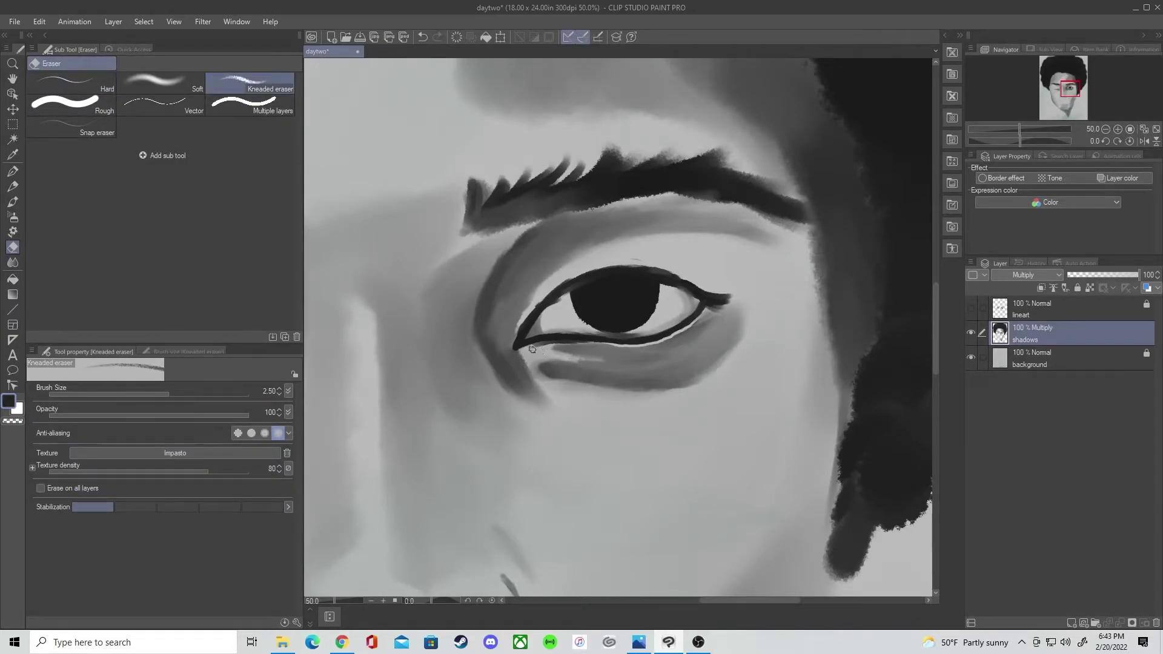
{"action": "left_click_drag", "start_coordinate": [547, 377], "coordinate": [585, 386]}
{"action": "key", "text": "ctrl+z"}
{"action": "left_click", "coordinate": [971, 310]}
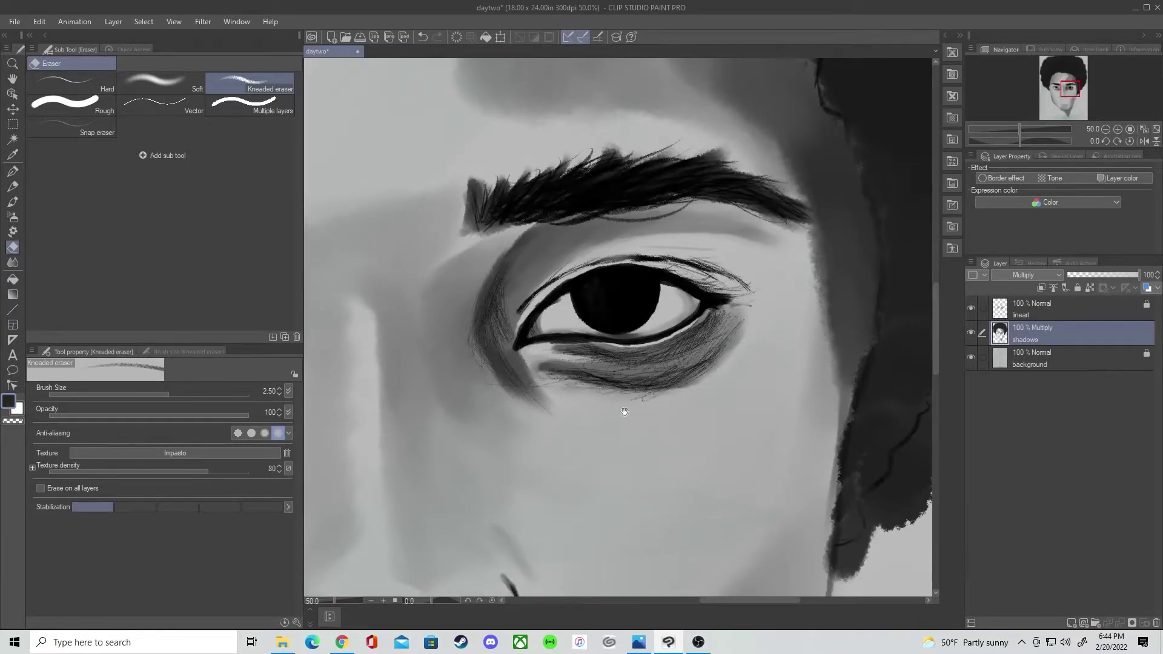
Step: Hide the lineart, darken the right eyebrow's inner end and add hair strokes along its upper edge with the brush at size 2
{"action": "left_click_drag", "start_coordinate": [655, 434], "coordinate": [688, 414]}
{"action": "left_click", "coordinate": [971, 309]}
{"action": "key", "text": "b"}
{"action": "key", "text": "bracketright"}
{"action": "key", "text": "bracketright"}
{"action": "mouse_move", "coordinate": [552, 192]}
{"action": "left_mouse_down"}
{"action": "mouse_move", "coordinate": [526, 183]}
{"action": "mouse_move", "coordinate": [569, 179]}
{"action": "mouse_move", "coordinate": [525, 166]}
{"action": "left_mouse_up"}
{"action": "key", "text": "bracketleft"}
{"action": "key", "text": "bracketleft"}
{"action": "left_click_drag", "start_coordinate": [506, 206], "coordinate": [507, 166]}
{"action": "mouse_move", "coordinate": [522, 203]}
{"action": "left_mouse_down"}
{"action": "mouse_move", "coordinate": [540, 162]}
{"action": "mouse_move", "coordinate": [671, 137]}
{"action": "left_mouse_up"}
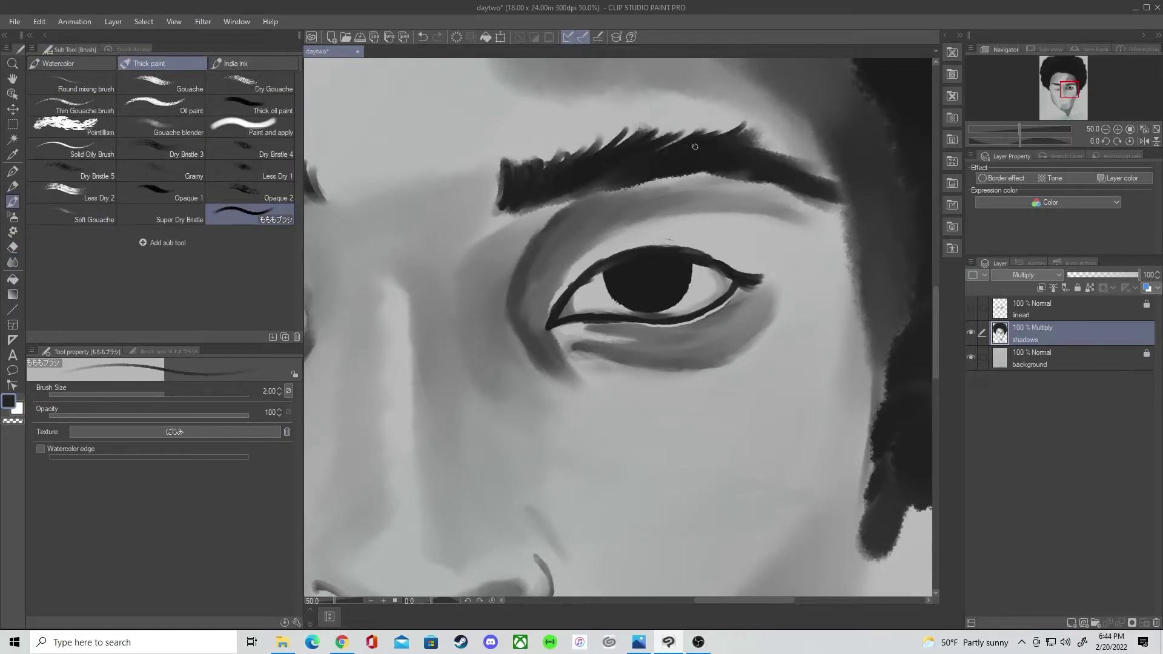
Step: Compare the layers by toggling their visibility, and paint dark nostril lines on the nose with the brush reduced to size 1
{"action": "left_click", "coordinate": [971, 309]}
{"action": "left_click", "coordinate": [971, 332]}
{"action": "left_click", "coordinate": [972, 332]}
{"action": "left_click_drag", "start_coordinate": [630, 448], "coordinate": [697, 241]}
{"action": "left_click", "coordinate": [971, 309]}
{"action": "left_click_drag", "start_coordinate": [582, 388], "coordinate": [575, 398]}
{"action": "left_click_drag", "start_coordinate": [584, 388], "coordinate": [528, 407]}
{"action": "key", "text": "bracketleft"}
{"action": "left_click_drag", "start_coordinate": [382, 387], "coordinate": [389, 383]}
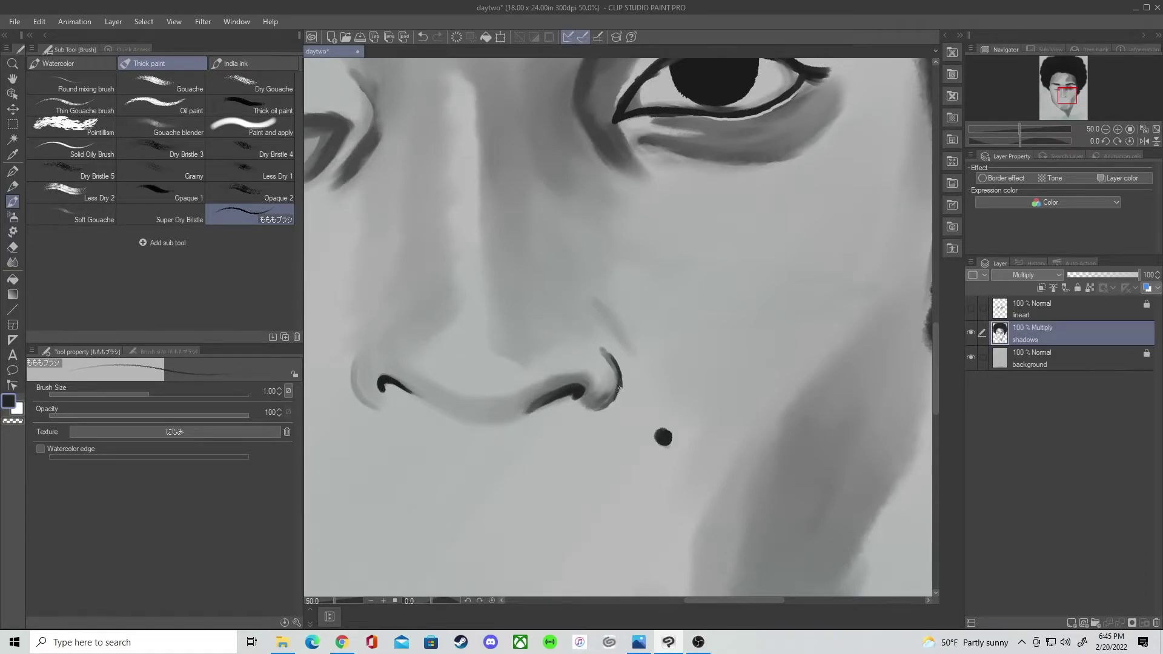
{"action": "left_click_drag", "start_coordinate": [344, 150], "coordinate": [406, 179]}
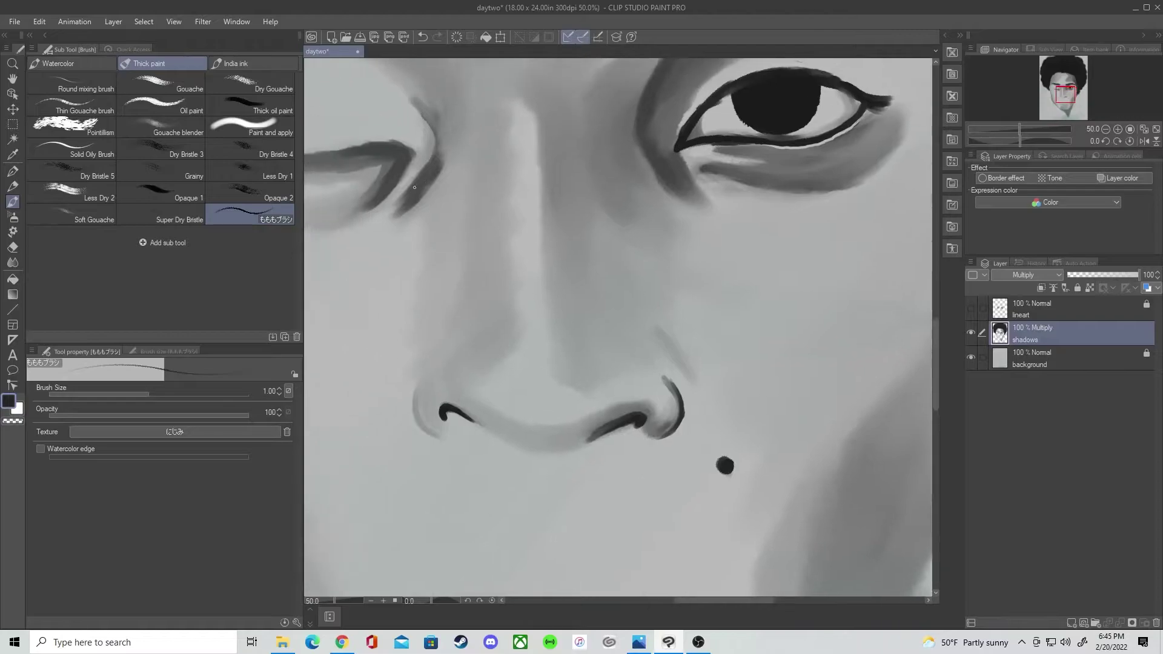
{"action": "key", "text": "bracketright"}
{"action": "mouse_move", "coordinate": [659, 146]}
{"action": "left_mouse_down"}
{"action": "mouse_move", "coordinate": [685, 183]}
{"action": "mouse_move", "coordinate": [656, 161]}
{"action": "mouse_move", "coordinate": [665, 109]}
{"action": "left_mouse_up"}
{"action": "key", "text": "ctrl+z"}
{"action": "scroll", "coordinate": [704, 278], "scroll_direction": "down", "scroll_amount": 4}
{"action": "key", "text": "ctrl+z"}
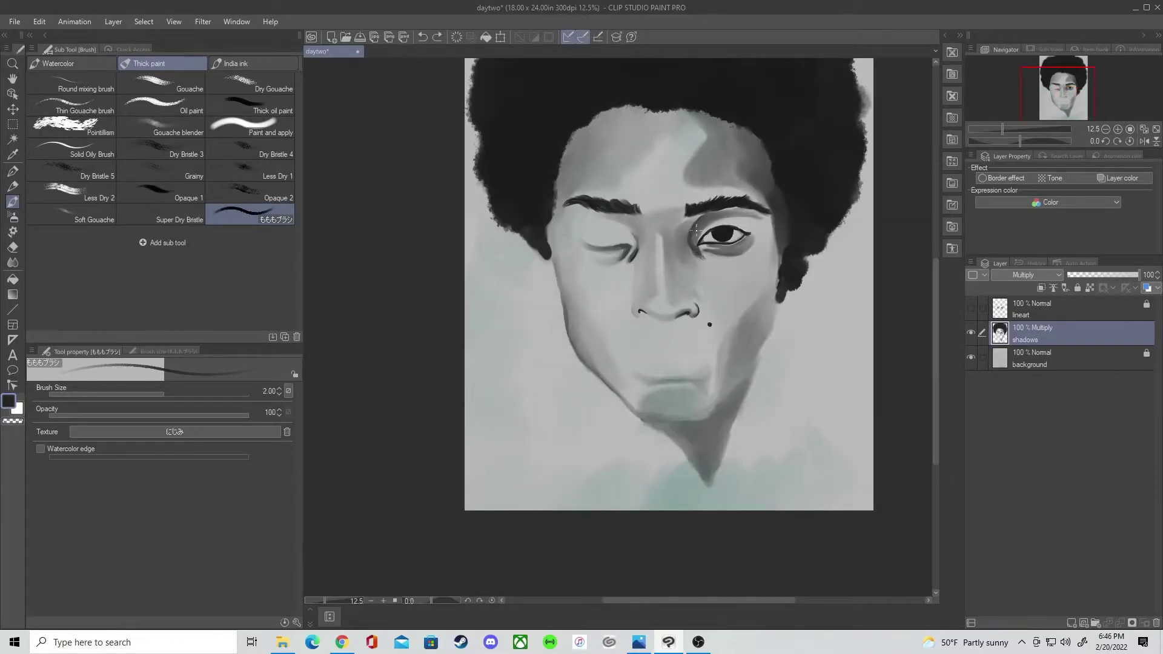
Step: Paint the right eye's upper lid crease from the inner corner to the outer corner with the brush at size 2
{"action": "scroll", "coordinate": [745, 225], "scroll_direction": "up", "scroll_amount": 4}
{"action": "mouse_move", "coordinate": [560, 278]}
{"action": "left_mouse_down"}
{"action": "mouse_move", "coordinate": [639, 224]}
{"action": "mouse_move", "coordinate": [760, 236]}
{"action": "mouse_move", "coordinate": [801, 255]}
{"action": "left_mouse_up"}
{"action": "left_click_drag", "start_coordinate": [599, 232], "coordinate": [682, 216]}
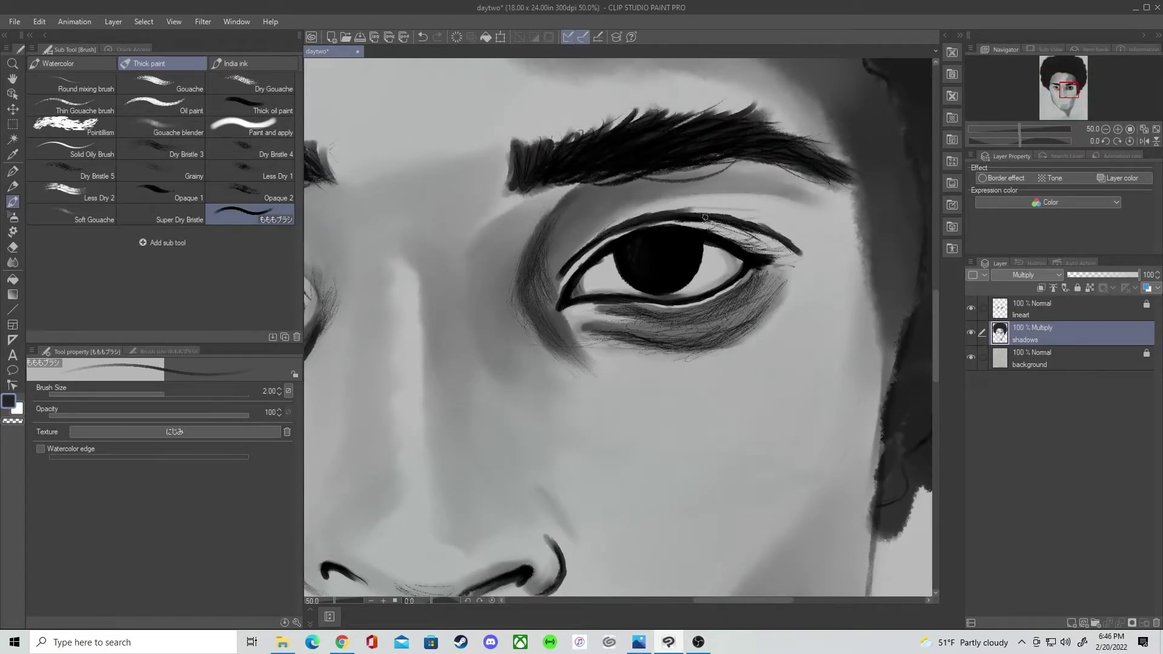
{"action": "key", "text": "bracketleft"}
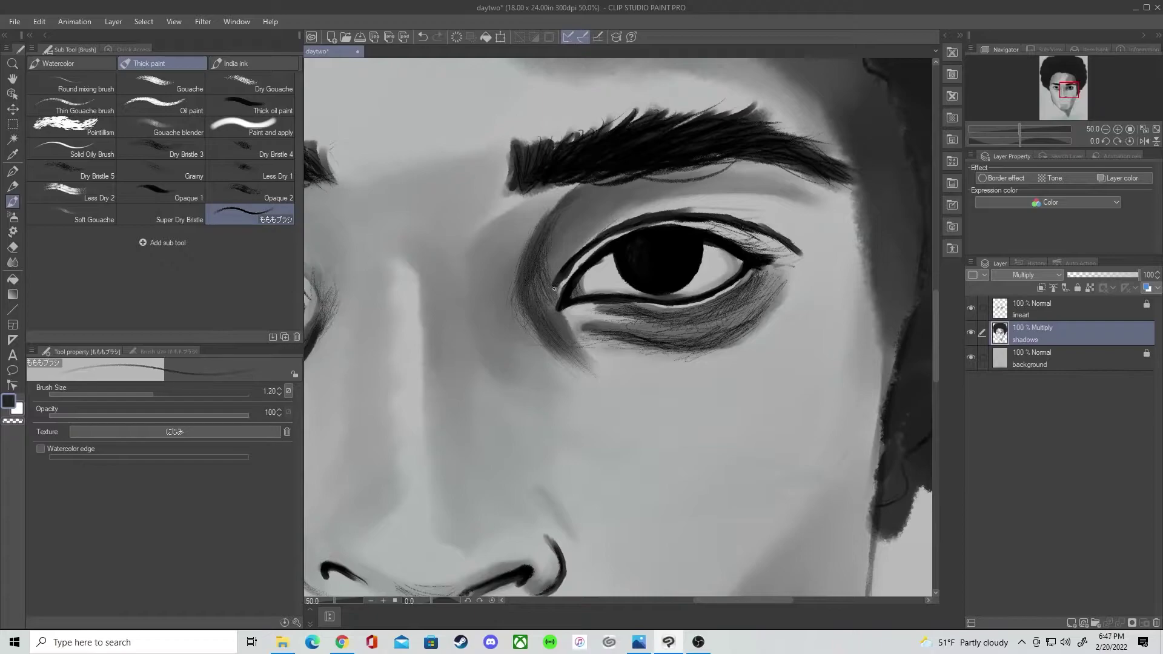
Step: Thin the right eye's lid crease with the Kneaded eraser at size 1.7 while the lineart is hidden
{"action": "left_click", "coordinate": [971, 308]}
{"action": "key", "text": "e"}
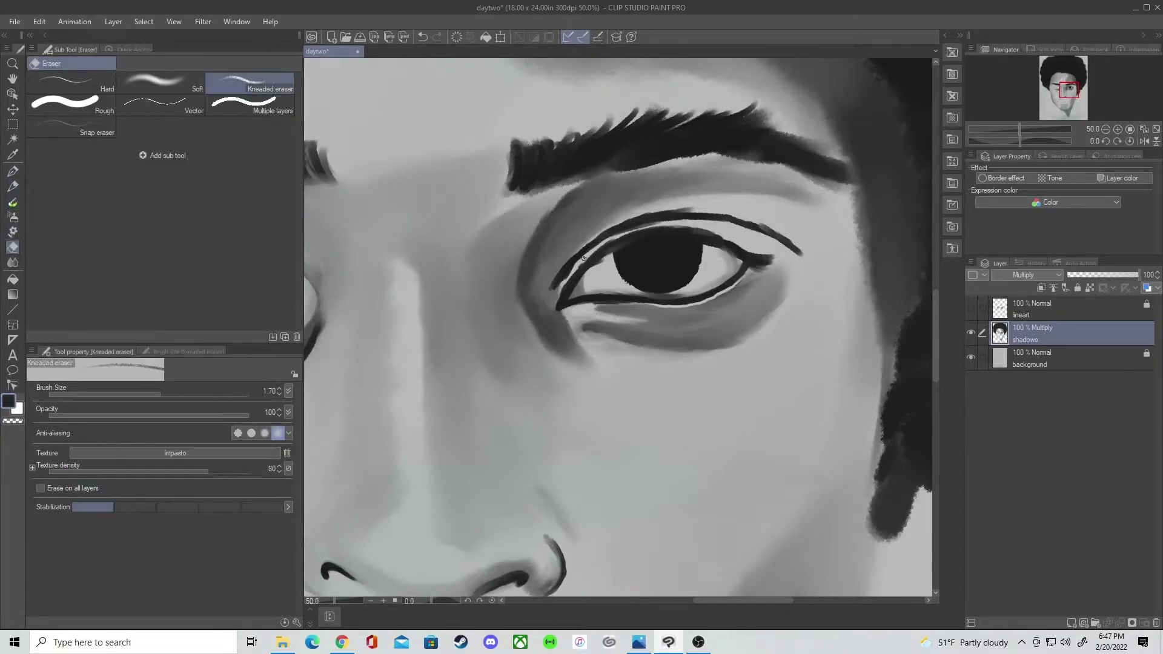
{"action": "left_click_drag", "start_coordinate": [667, 210], "coordinate": [609, 232]}
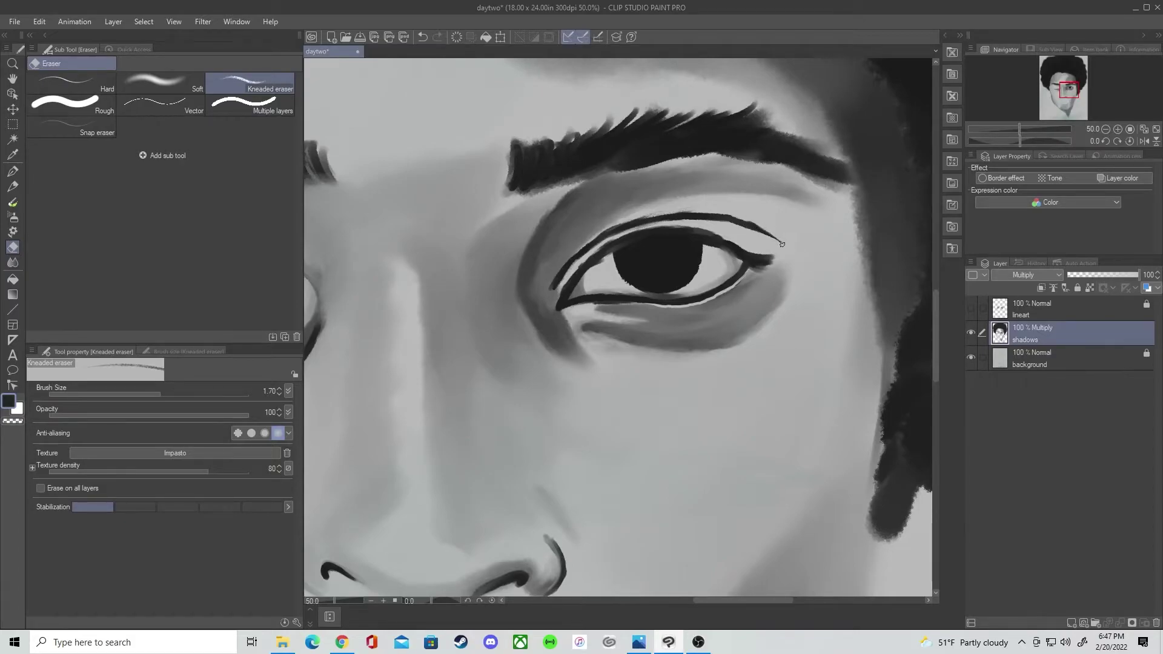
{"action": "left_click", "coordinate": [972, 309]}
Step: Flip the canvas view horizontally and darken the other eye's inner corner and upper lid line with a fine brush up to size 2
{"action": "left_click_drag", "start_coordinate": [545, 319], "coordinate": [870, 331]}
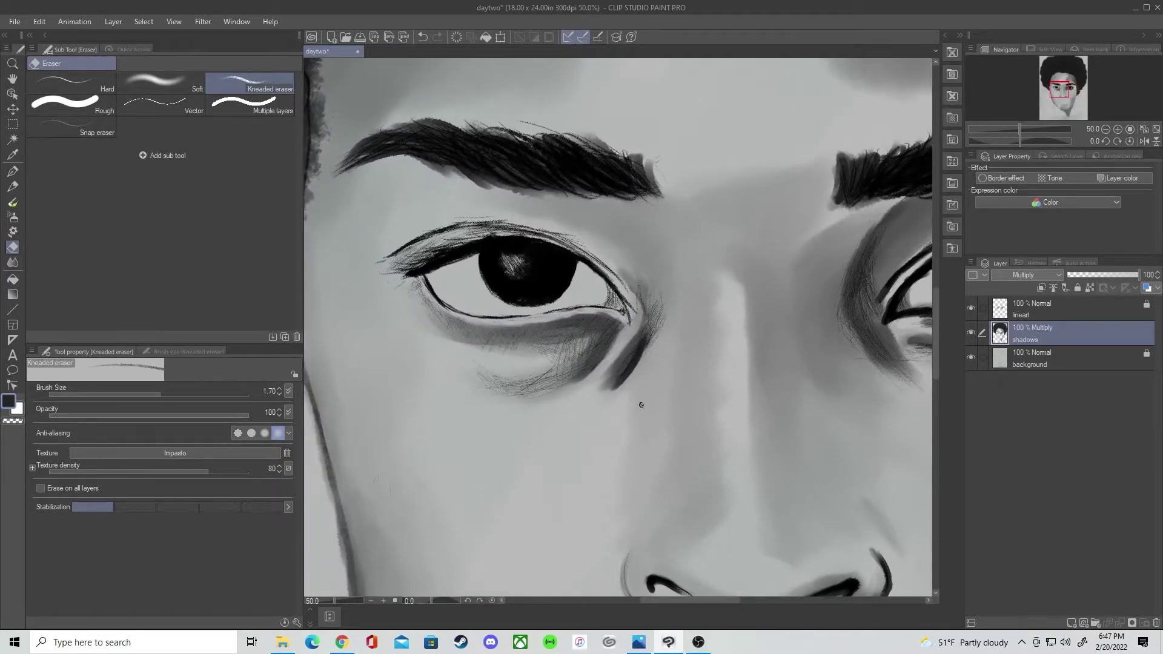
{"action": "left_click_drag", "start_coordinate": [634, 407], "coordinate": [628, 386]}
{"action": "left_click", "coordinate": [1145, 141]}
{"action": "left_click_drag", "start_coordinate": [779, 343], "coordinate": [618, 391]}
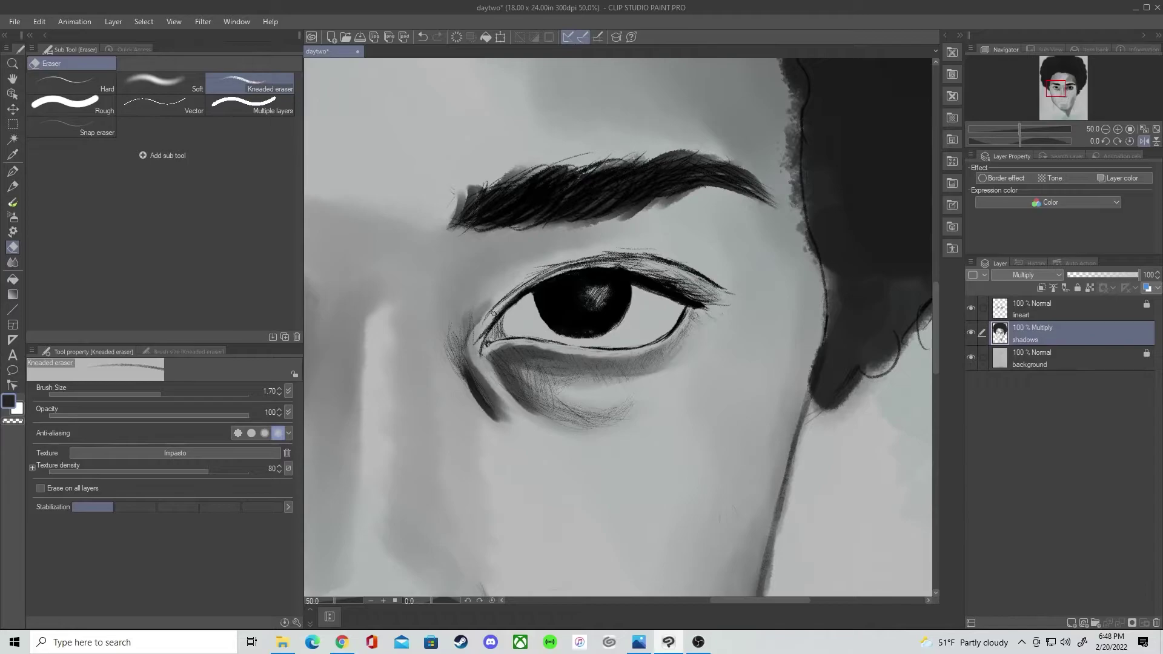
{"action": "key", "text": "b"}
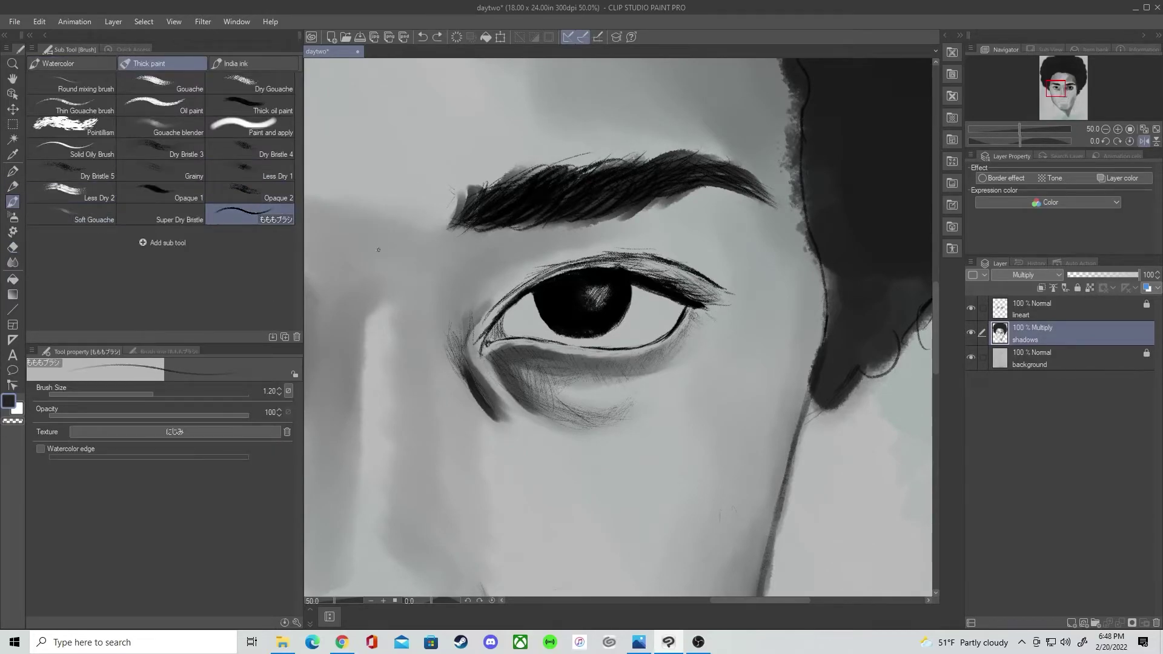
{"action": "left_click_drag", "start_coordinate": [505, 331], "coordinate": [501, 322]}
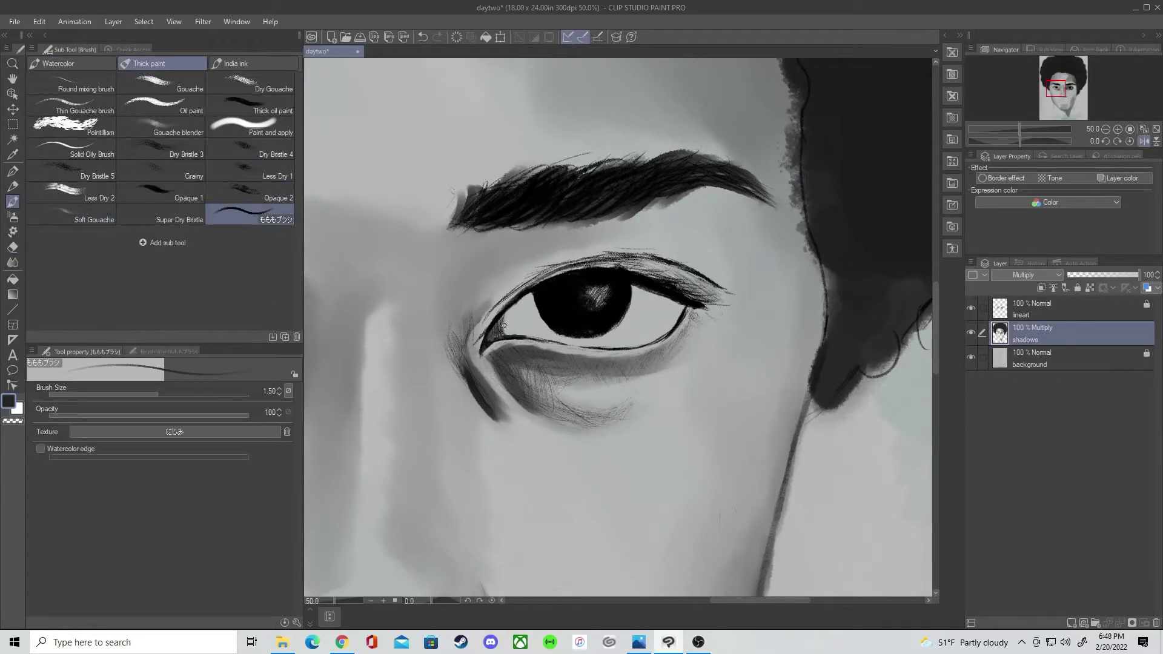
{"action": "key", "text": "bracketright"}
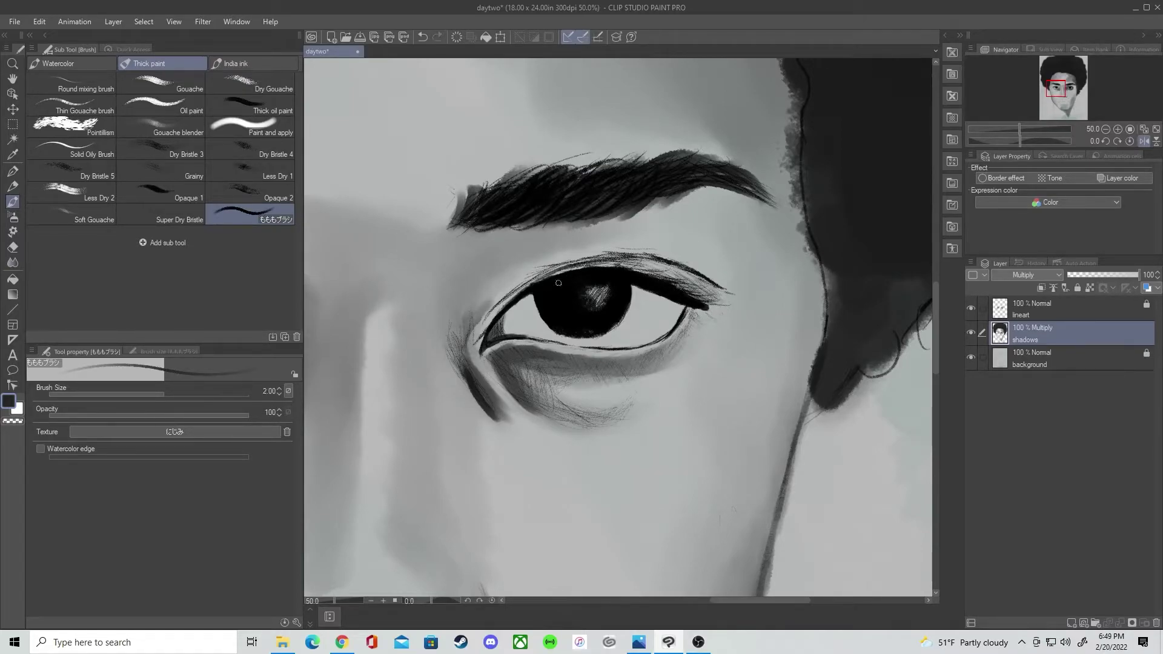
Step: Enlarge the brush and paint over the highlight in this eye's iris with near-black
{"action": "key", "text": "bracketright"}
{"action": "key", "text": "bracketright"}
{"action": "key", "text": "bracketright"}
{"action": "key", "text": "bracketright"}
{"action": "key", "text": "bracketright"}
{"action": "key", "text": "bracketright"}
{"action": "mouse_move", "coordinate": [591, 297]}
{"action": "left_mouse_down"}
{"action": "mouse_move", "coordinate": [572, 326]}
{"action": "mouse_move", "coordinate": [619, 280]}
{"action": "mouse_move", "coordinate": [594, 326]}
{"action": "mouse_move", "coordinate": [552, 312]}
{"action": "mouse_move", "coordinate": [694, 311]}
{"action": "mouse_move", "coordinate": [568, 285]}
{"action": "mouse_move", "coordinate": [613, 277]}
{"action": "left_mouse_up"}
Step: Toggle the lineart, reduce the brush to size 1.5 and outline this eye's lower lid from the inner to the outer corner
{"action": "left_click", "coordinate": [972, 308]}
{"action": "key", "text": "bracketleft"}
{"action": "key", "text": "bracketleft"}
{"action": "key", "text": "bracketleft"}
{"action": "key", "text": "bracketleft"}
{"action": "key", "text": "bracketleft"}
{"action": "mouse_move", "coordinate": [512, 301]}
{"action": "left_mouse_down"}
{"action": "mouse_move", "coordinate": [521, 337]}
{"action": "mouse_move", "coordinate": [634, 348]}
{"action": "mouse_move", "coordinate": [669, 335]}
{"action": "left_mouse_up"}
{"action": "key", "text": "ctrl+shift+h"}
{"action": "key", "text": "bracketleft"}
{"action": "key", "text": "bracketleft"}
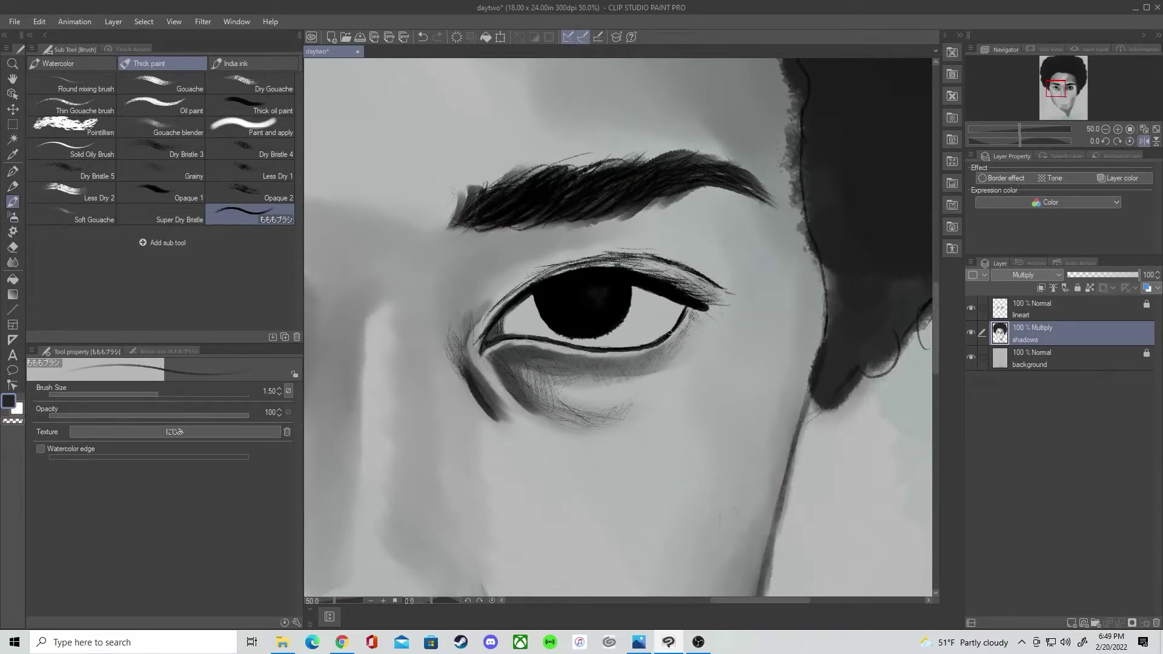
Step: Paint this eye's upper lid crease from corner to corner with the brush at size 1.7
{"action": "key", "text": "bracketright"}
{"action": "key", "text": "bracketright"}
{"action": "key", "text": "bracketright"}
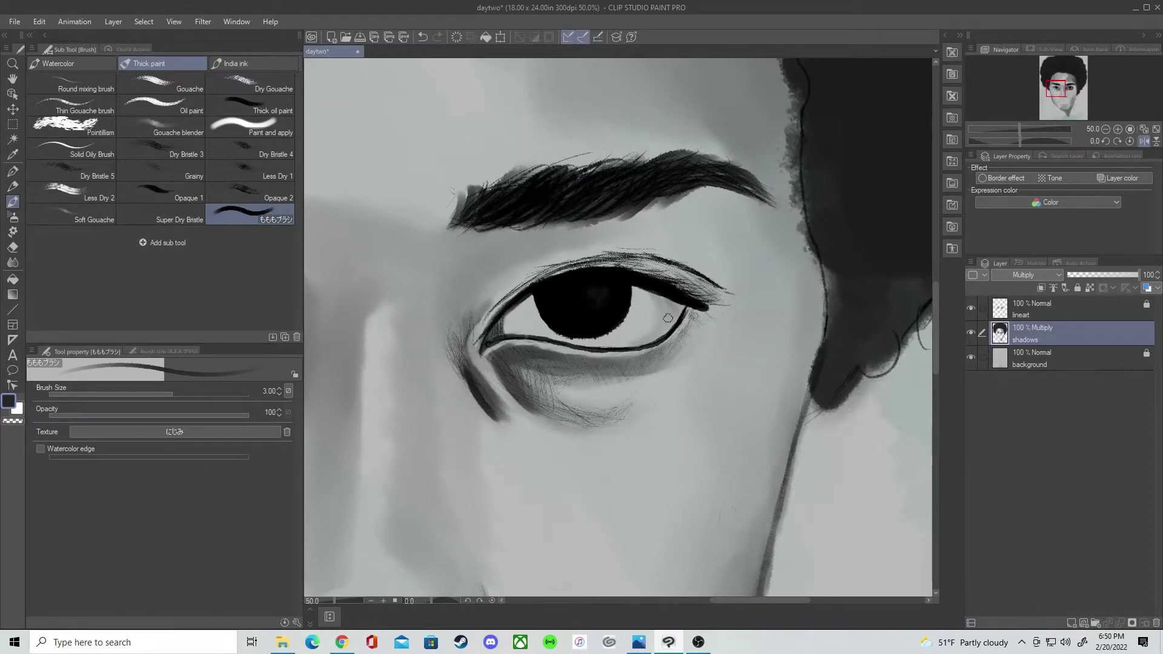
{"action": "key", "text": "bracketleft"}
{"action": "key", "text": "bracketleft"}
{"action": "key", "text": "bracketleft"}
{"action": "mouse_move", "coordinate": [485, 329]}
{"action": "left_mouse_down"}
{"action": "mouse_move", "coordinate": [518, 284]}
{"action": "mouse_move", "coordinate": [657, 257]}
{"action": "mouse_move", "coordinate": [724, 289]}
{"action": "left_mouse_up"}
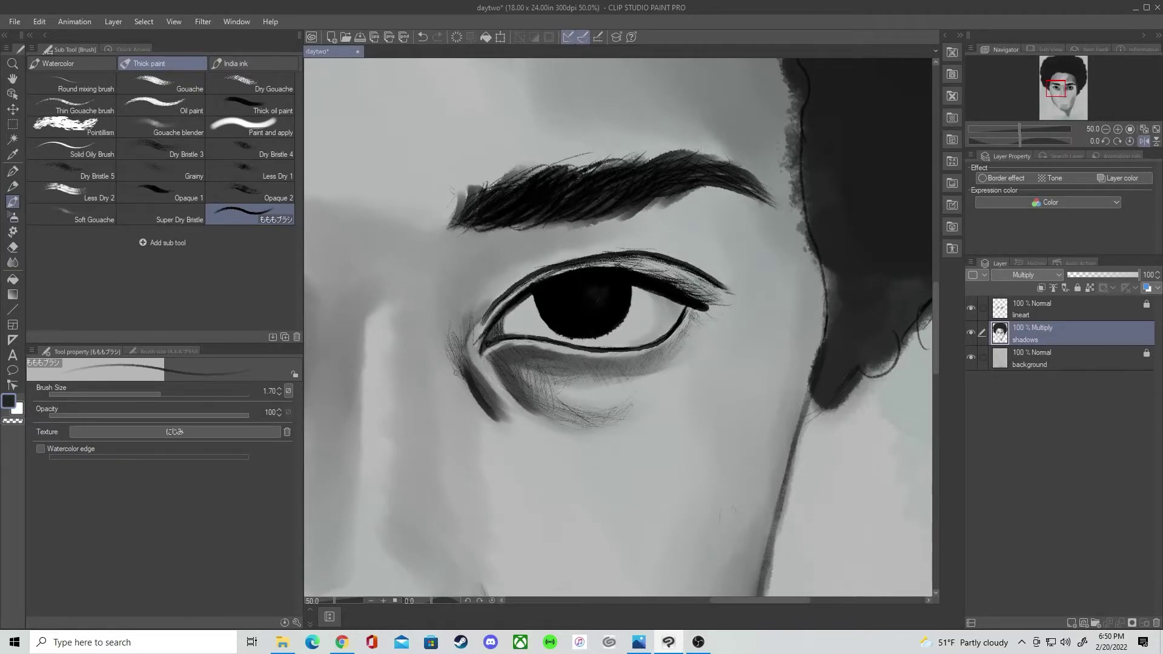
Step: Fit the whole canvas in view and toggle the lineart's visibility to compare both eyes with and without it
{"action": "scroll", "coordinate": [770, 403], "scroll_direction": "down", "scroll_amount": 1}
{"action": "scroll", "coordinate": [630, 388], "scroll_direction": "up", "scroll_amount": 1}
{"action": "key", "text": "ctrl+0"}
{"action": "left_click", "coordinate": [983, 308]}
{"action": "left_click", "coordinate": [971, 309]}
{"action": "left_click", "coordinate": [972, 309]}
{"action": "left_click", "coordinate": [972, 309]}
{"action": "double_click", "coordinate": [971, 310]}
{"action": "left_click", "coordinate": [971, 311]}
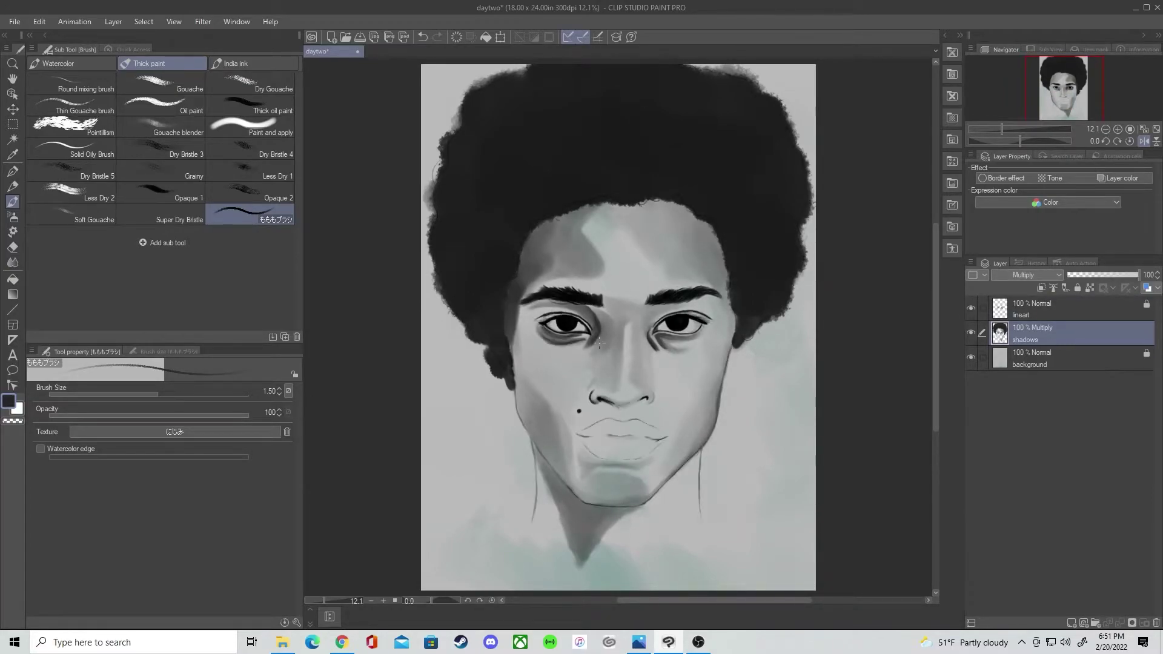
Step: Flip the canvas view horizontally and shade the upper lip inward from the mouth corner opposite the mole
{"action": "scroll", "coordinate": [611, 449], "scroll_direction": "up", "scroll_amount": 5}
{"action": "left_click", "coordinate": [1145, 141]}
{"action": "key", "text": "bracketright"}
{"action": "key", "text": "bracketright"}
{"action": "key", "text": "bracketright"}
{"action": "key", "text": "bracketright"}
{"action": "key", "text": "bracketright"}
{"action": "key", "text": "bracketright"}
{"action": "key", "text": "bracketleft"}
{"action": "key", "text": "bracketleft"}
{"action": "key", "text": "bracketleft"}
{"action": "mouse_move", "coordinate": [404, 424]}
{"action": "left_mouse_down"}
{"action": "mouse_move", "coordinate": [478, 421]}
{"action": "mouse_move", "coordinate": [454, 399]}
{"action": "mouse_move", "coordinate": [432, 417]}
{"action": "mouse_move", "coordinate": [474, 430]}
{"action": "mouse_move", "coordinate": [543, 413]}
{"action": "mouse_move", "coordinate": [473, 391]}
{"action": "mouse_move", "coordinate": [444, 423]}
{"action": "mouse_move", "coordinate": [475, 397]}
{"action": "mouse_move", "coordinate": [540, 395]}
{"action": "mouse_move", "coordinate": [553, 414]}
{"action": "mouse_move", "coordinate": [487, 390]}
{"action": "mouse_move", "coordinate": [541, 380]}
{"action": "mouse_move", "coordinate": [560, 407]}
{"action": "mouse_move", "coordinate": [541, 371]}
{"action": "mouse_move", "coordinate": [462, 404]}
{"action": "mouse_move", "coordinate": [562, 404]}
{"action": "mouse_move", "coordinate": [581, 382]}
{"action": "mouse_move", "coordinate": [653, 393]}
{"action": "mouse_move", "coordinate": [611, 411]}
{"action": "mouse_move", "coordinate": [651, 398]}
{"action": "mouse_move", "coordinate": [632, 356]}
{"action": "mouse_move", "coordinate": [719, 407]}
{"action": "mouse_move", "coordinate": [686, 387]}
{"action": "mouse_move", "coordinate": [664, 407]}
{"action": "mouse_move", "coordinate": [662, 390]}
{"action": "mouse_move", "coordinate": [636, 387]}
{"action": "mouse_move", "coordinate": [688, 390]}
{"action": "mouse_move", "coordinate": [640, 378]}
{"action": "mouse_move", "coordinate": [604, 389]}
{"action": "mouse_move", "coordinate": [553, 384]}
{"action": "mouse_move", "coordinate": [637, 407]}
{"action": "mouse_move", "coordinate": [568, 382]}
{"action": "mouse_move", "coordinate": [677, 386]}
{"action": "mouse_move", "coordinate": [694, 405]}
{"action": "mouse_move", "coordinate": [467, 408]}
{"action": "left_mouse_up"}
Step: Adjust the brush size and darken the mouth line at the corner opposite the mole with near-black
{"action": "key", "text": "bracketright"}
{"action": "key", "text": "bracketright"}
{"action": "key", "text": "bracketright"}
{"action": "key", "text": "bracketright"}
{"action": "key", "text": "bracketleft"}
{"action": "key", "text": "bracketleft"}
{"action": "key", "text": "bracketleft"}
{"action": "key", "text": "bracketleft"}
{"action": "mouse_move", "coordinate": [412, 438]}
{"action": "left_mouse_down"}
{"action": "mouse_move", "coordinate": [442, 470]}
{"action": "mouse_move", "coordinate": [468, 445]}
{"action": "left_mouse_up"}
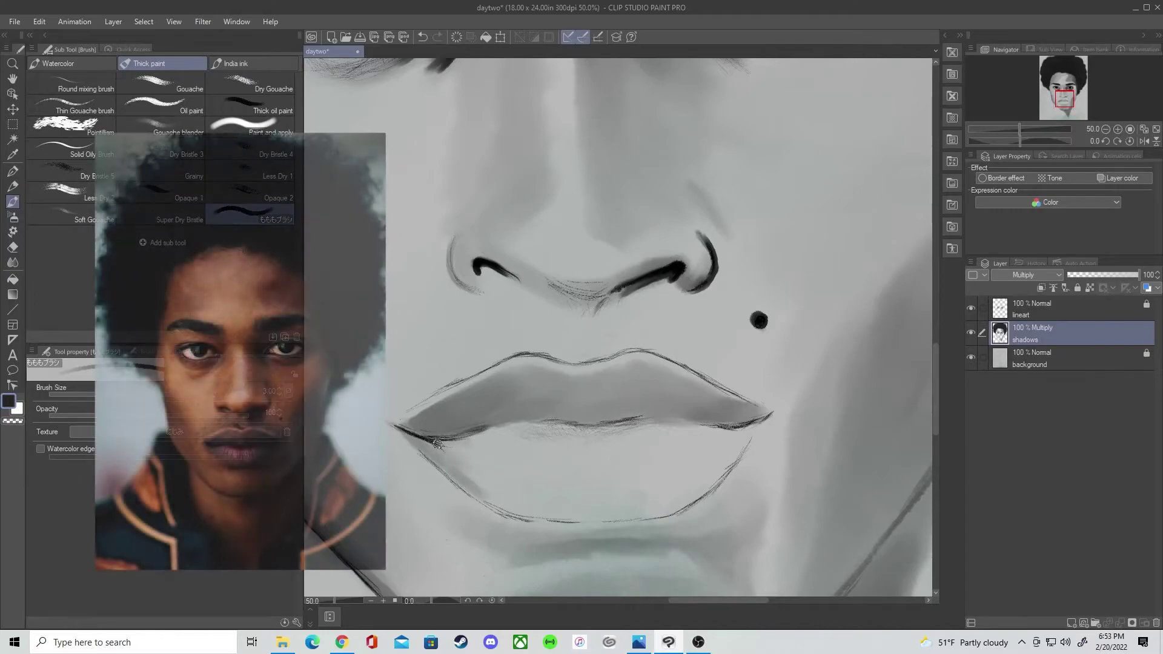
Step: Outline the lower lip from corner to corner with the brush at size 2 and shade just inside its edge
{"action": "mouse_move", "coordinate": [750, 426]}
{"action": "left_mouse_down"}
{"action": "mouse_move", "coordinate": [724, 458]}
{"action": "mouse_move", "coordinate": [745, 429]}
{"action": "mouse_move", "coordinate": [686, 510]}
{"action": "mouse_move", "coordinate": [740, 454]}
{"action": "left_mouse_up"}
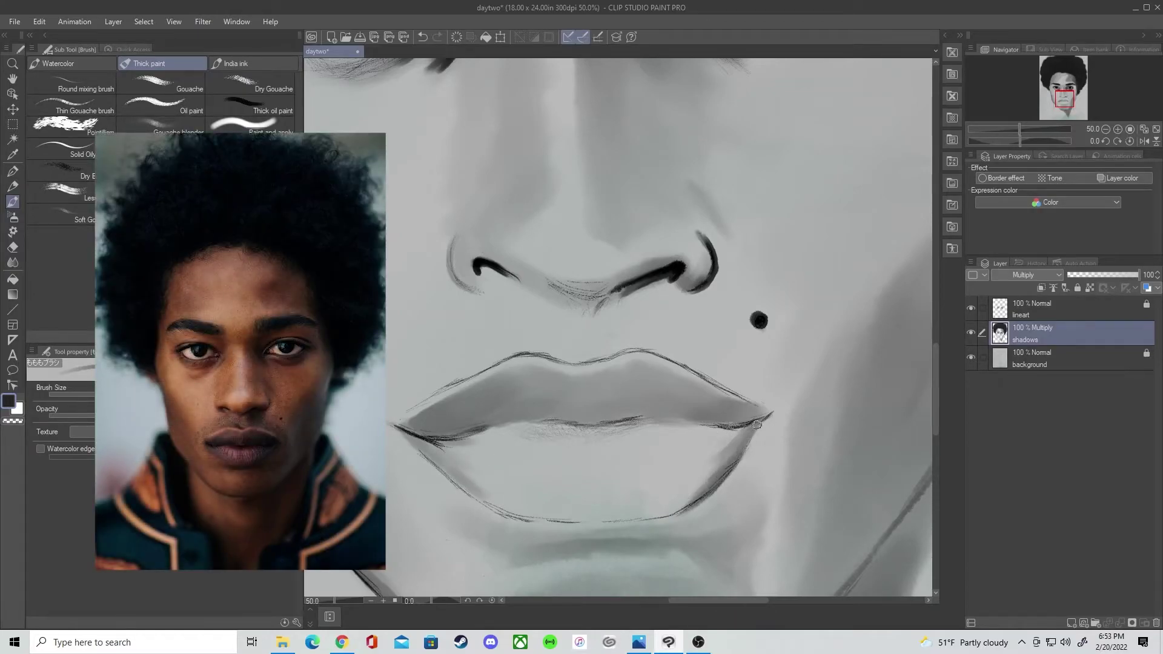
{"action": "mouse_move", "coordinate": [414, 446]}
{"action": "left_mouse_down"}
{"action": "mouse_move", "coordinate": [455, 481]}
{"action": "mouse_move", "coordinate": [427, 443]}
{"action": "mouse_move", "coordinate": [492, 512]}
{"action": "mouse_move", "coordinate": [563, 521]}
{"action": "mouse_move", "coordinate": [512, 514]}
{"action": "mouse_move", "coordinate": [484, 484]}
{"action": "left_mouse_up"}
{"action": "left_click_drag", "start_coordinate": [563, 516], "coordinate": [666, 516]}
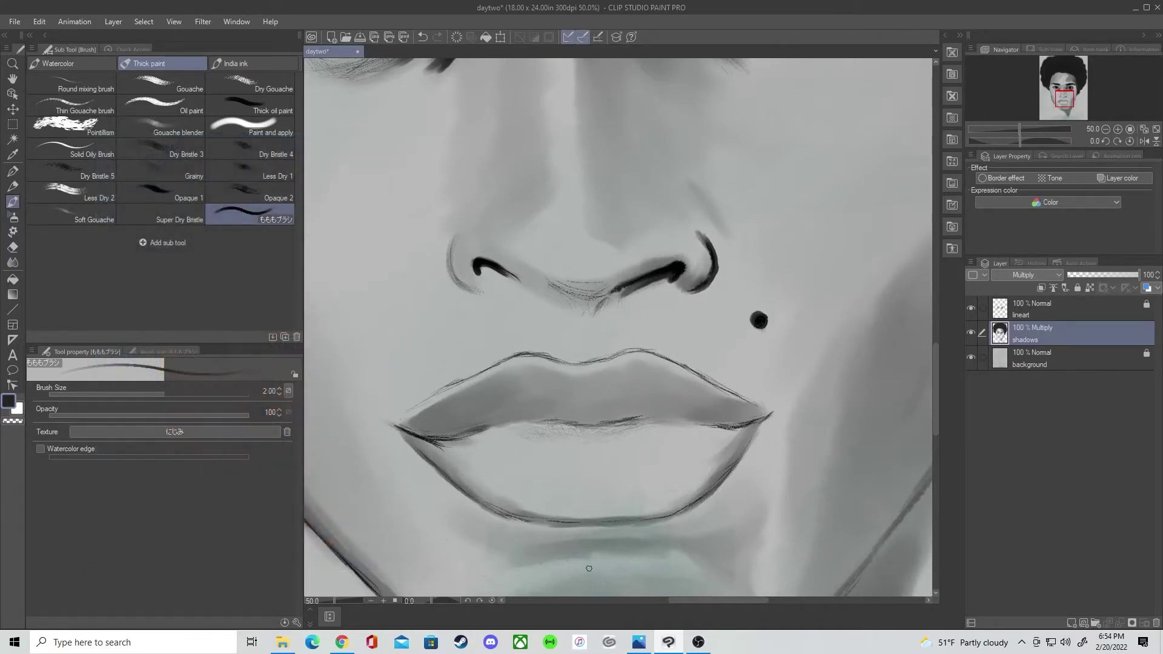
{"action": "mouse_move", "coordinate": [408, 441]}
{"action": "left_mouse_down"}
{"action": "mouse_move", "coordinate": [529, 507]}
{"action": "mouse_move", "coordinate": [559, 497]}
{"action": "mouse_move", "coordinate": [620, 518]}
{"action": "mouse_move", "coordinate": [696, 482]}
{"action": "mouse_move", "coordinate": [692, 442]}
{"action": "mouse_move", "coordinate": [681, 487]}
{"action": "mouse_move", "coordinate": [699, 438]}
{"action": "mouse_move", "coordinate": [504, 481]}
{"action": "mouse_move", "coordinate": [633, 487]}
{"action": "left_mouse_up"}
Step: Reduce the brush to size 1 and paint the middle of the mouth line between the lips in near-black
{"action": "key", "text": "bracketright"}
{"action": "key", "text": "bracketright"}
{"action": "key", "text": "bracketright"}
{"action": "key", "text": "bracketright"}
{"action": "key", "text": "bracketright"}
{"action": "key", "text": "bracketleft"}
{"action": "key", "text": "bracketleft"}
{"action": "key", "text": "bracketleft"}
{"action": "key", "text": "bracketleft"}
{"action": "key", "text": "bracketleft"}
{"action": "key", "text": "bracketleft"}
{"action": "key", "text": "bracketleft"}
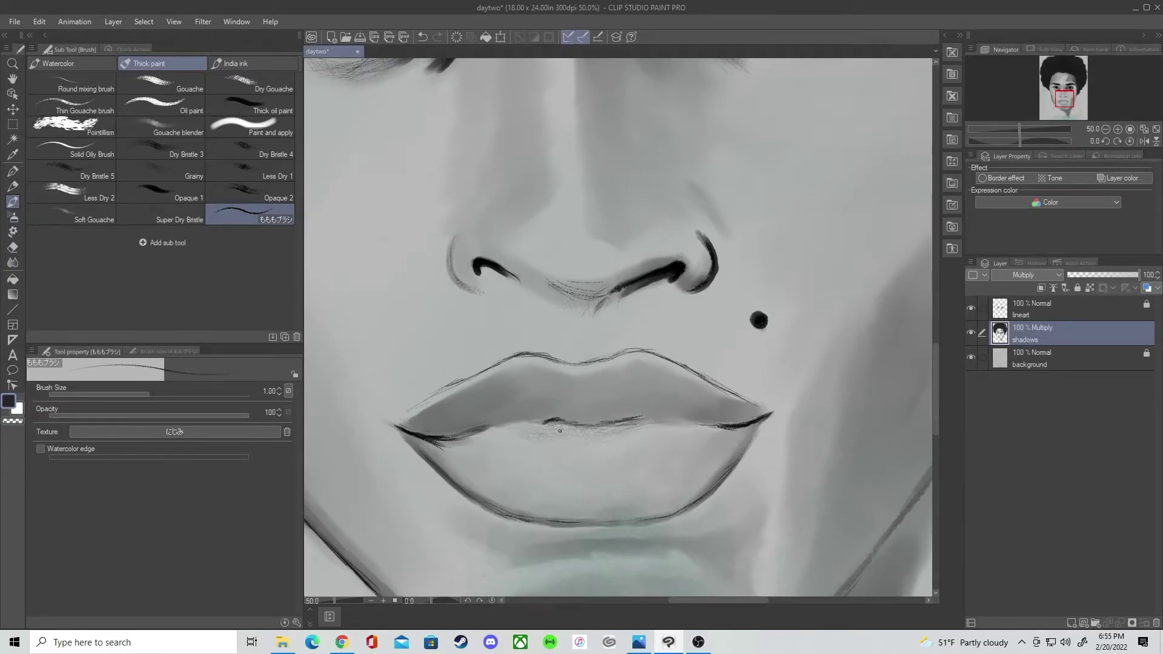
Step: Enlarge the brush to size 3 and darken both halves of the upper lip above the mouth line
{"action": "key", "text": "bracketright"}
{"action": "key", "text": "bracketright"}
{"action": "key", "text": "bracketright"}
{"action": "key", "text": "bracketright"}
{"action": "mouse_move", "coordinate": [406, 428]}
{"action": "left_mouse_down"}
{"action": "mouse_move", "coordinate": [727, 397]}
{"action": "mouse_move", "coordinate": [479, 400]}
{"action": "mouse_move", "coordinate": [533, 389]}
{"action": "left_mouse_up"}
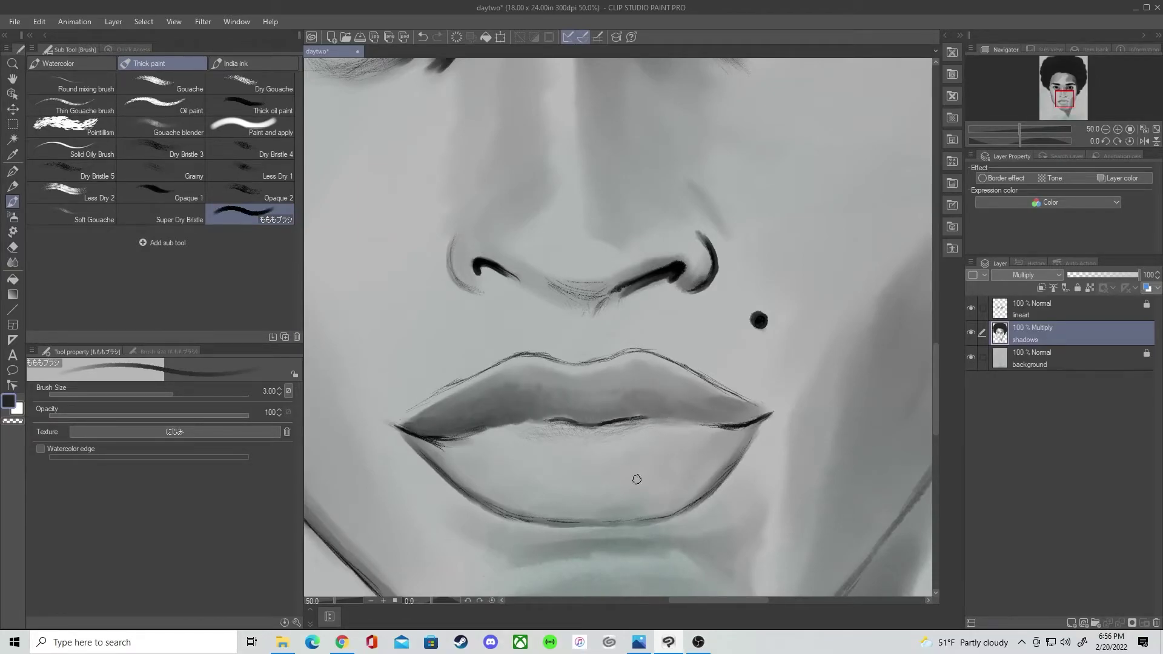
{"action": "left_click_drag", "start_coordinate": [634, 399], "coordinate": [718, 393]}
Step: Switch to a light grey and shade the skin along the upper lip's edge with the brush at size 2.5
{"action": "key", "text": "bracketleft"}
{"action": "double_click", "coordinate": [9, 401]}
{"action": "left_click", "coordinate": [573, 533]}
{"action": "left_click", "coordinate": [855, 437]}
{"action": "left_click_drag", "start_coordinate": [407, 407], "coordinate": [513, 352]}
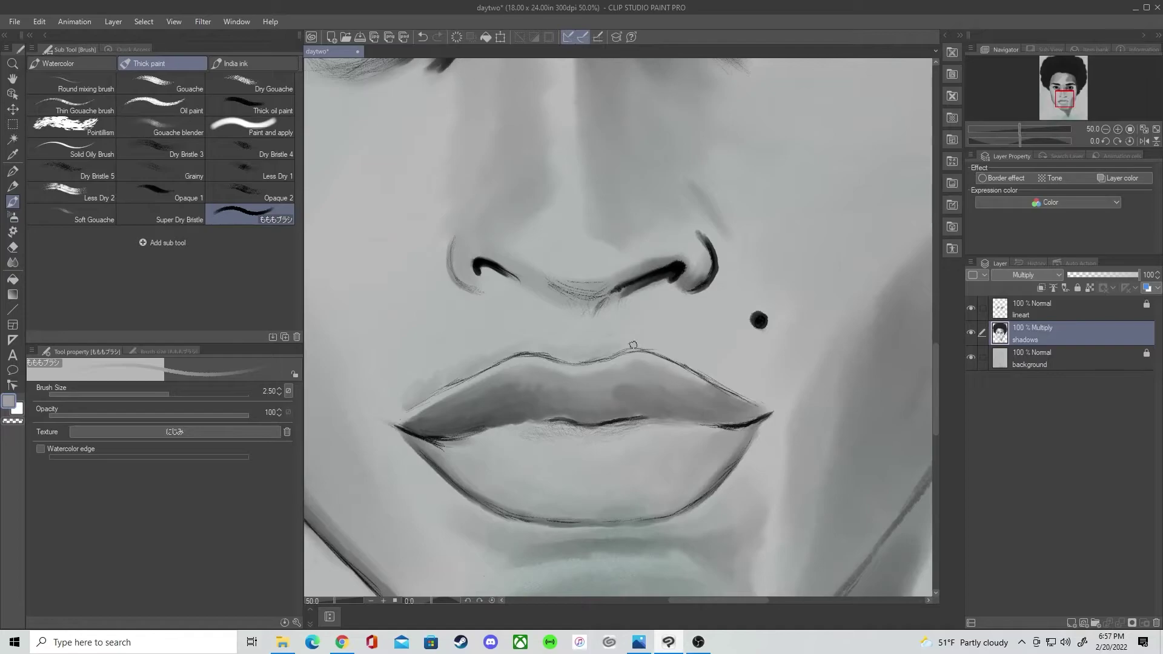
Step: Continue the grey shading above the mole-side half of the lip at size 5, then refine the lip's central dip at size 2
{"action": "key", "text": "bracketright"}
{"action": "key", "text": "bracketright"}
{"action": "key", "text": "bracketright"}
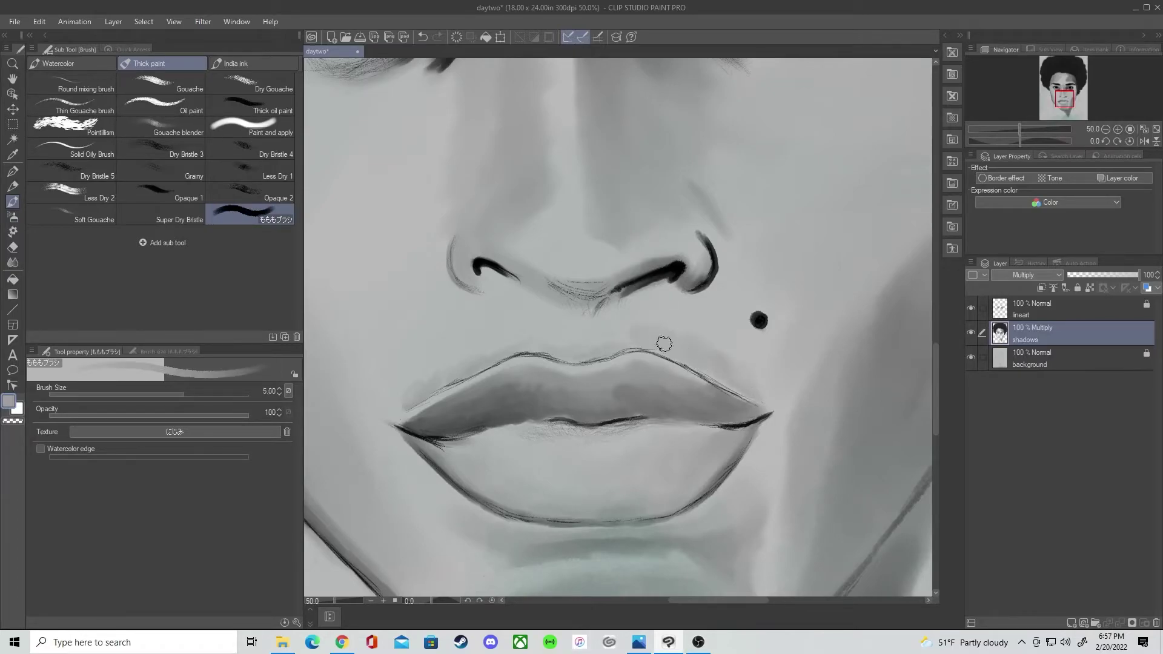
{"action": "key", "text": "bracketleft"}
{"action": "key", "text": "bracketleft"}
{"action": "key", "text": "bracketleft"}
{"action": "key", "text": "bracketleft"}
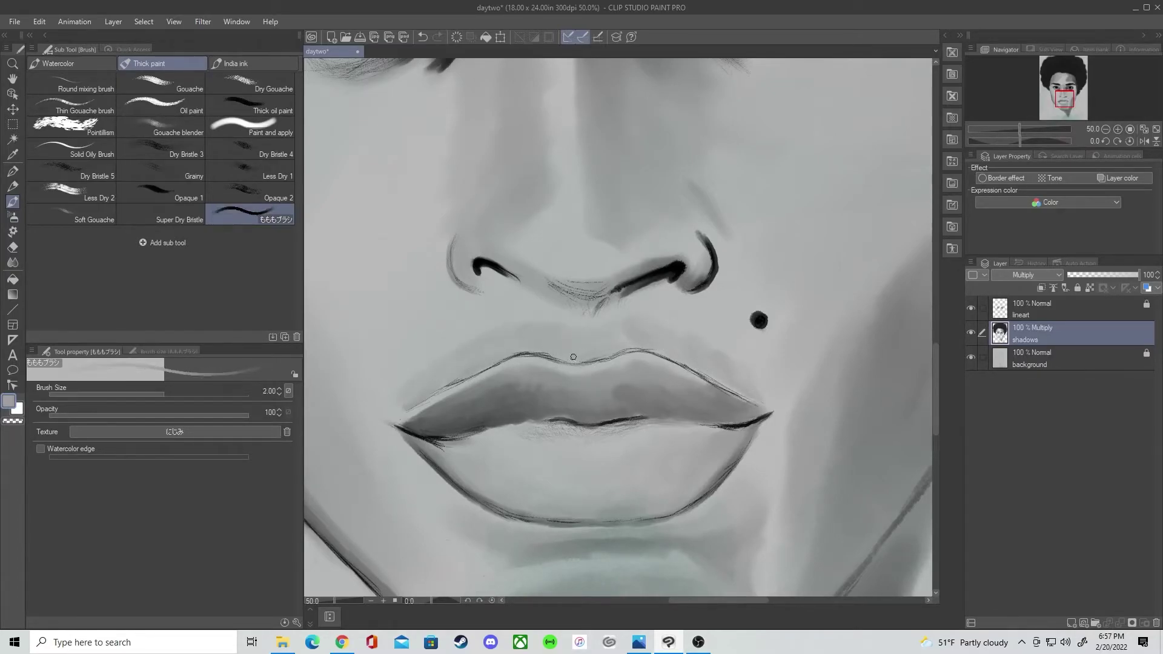
Step: Paint a grey shadow from the nose base to the upper lip and around the mole-side mouth corner at brush size 5
{"action": "key", "text": "bracketright"}
{"action": "key", "text": "bracketright"}
{"action": "key", "text": "bracketright"}
{"action": "key", "text": "bracketright"}
{"action": "mouse_move", "coordinate": [609, 295]}
{"action": "left_mouse_down"}
{"action": "mouse_move", "coordinate": [658, 346]}
{"action": "mouse_move", "coordinate": [675, 341]}
{"action": "mouse_move", "coordinate": [631, 311]}
{"action": "mouse_move", "coordinate": [670, 348]}
{"action": "mouse_move", "coordinate": [646, 330]}
{"action": "mouse_move", "coordinate": [632, 298]}
{"action": "mouse_move", "coordinate": [674, 317]}
{"action": "mouse_move", "coordinate": [721, 376]}
{"action": "mouse_move", "coordinate": [637, 323]}
{"action": "mouse_move", "coordinate": [718, 369]}
{"action": "mouse_move", "coordinate": [623, 329]}
{"action": "left_mouse_up"}
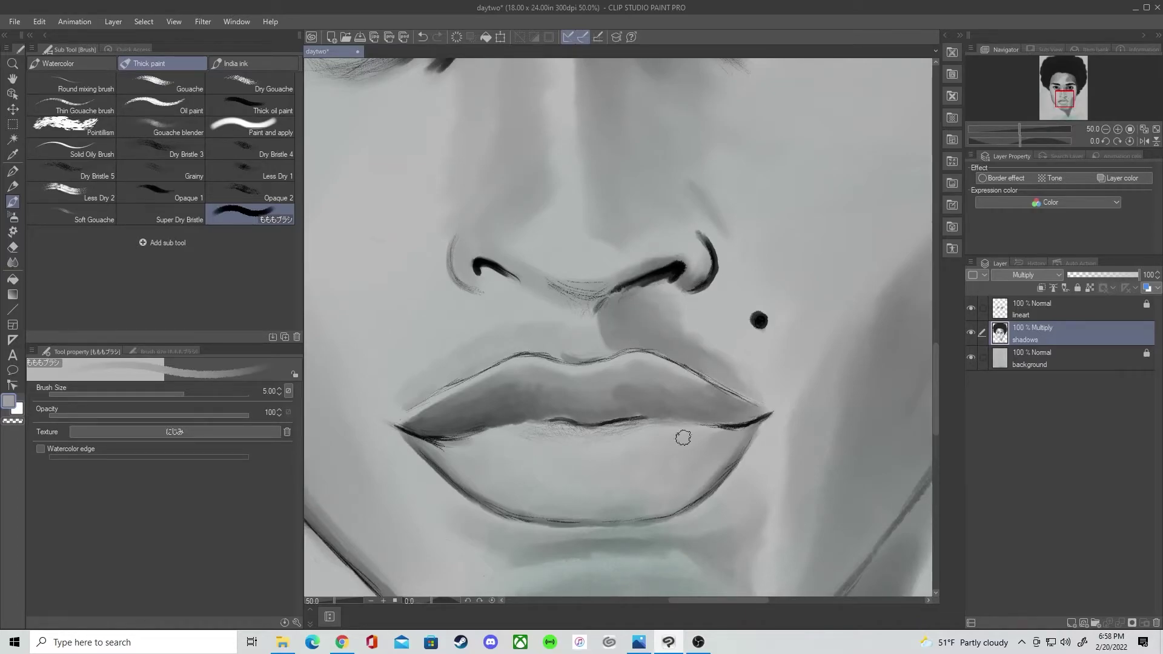
{"action": "mouse_move", "coordinate": [718, 370]}
{"action": "left_mouse_down"}
{"action": "mouse_move", "coordinate": [779, 441]}
{"action": "mouse_move", "coordinate": [770, 468]}
{"action": "mouse_move", "coordinate": [781, 433]}
{"action": "mouse_move", "coordinate": [747, 558]}
{"action": "left_mouse_up"}
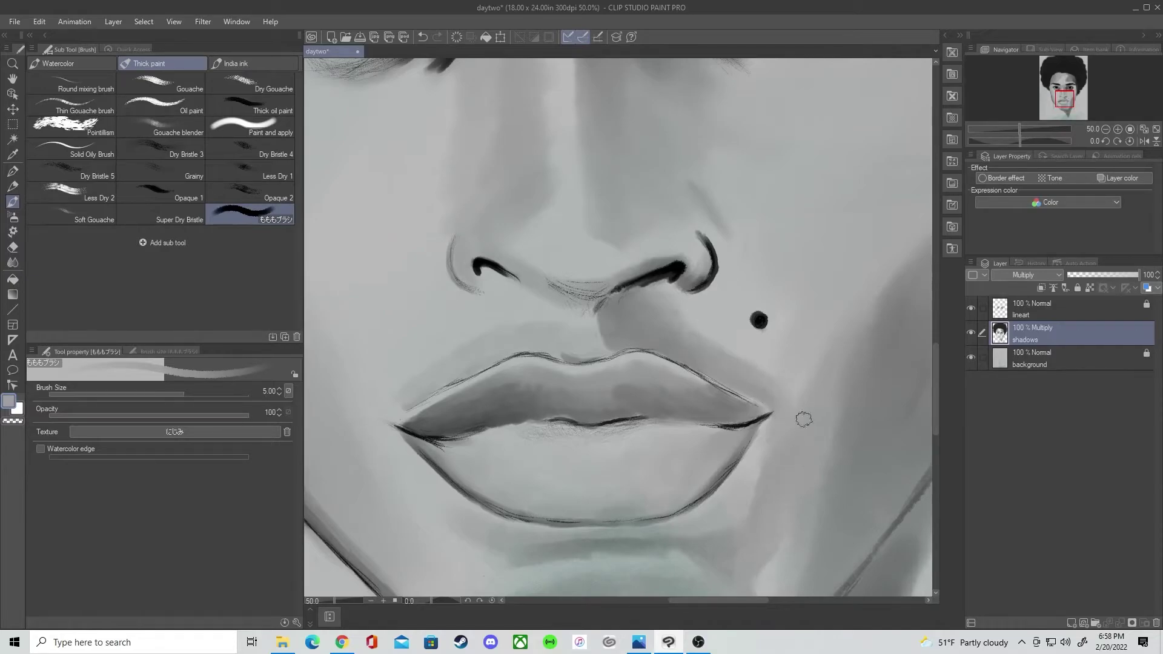
Step: Compare the face with and without the lineart, hide it and shade the lower lip along its contour at brush size 4
{"action": "scroll", "coordinate": [779, 550], "scroll_direction": "down", "scroll_amount": 2}
{"action": "left_click_drag", "start_coordinate": [558, 467], "coordinate": [537, 388]}
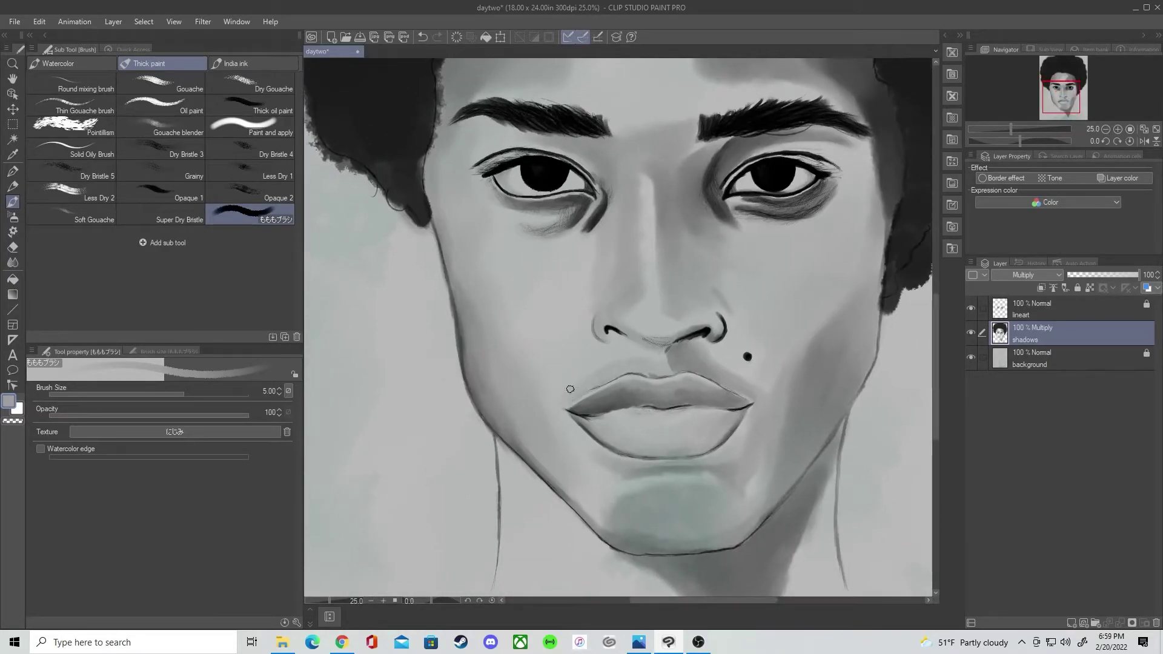
{"action": "left_click", "coordinate": [971, 309]}
{"action": "left_click", "coordinate": [972, 308]}
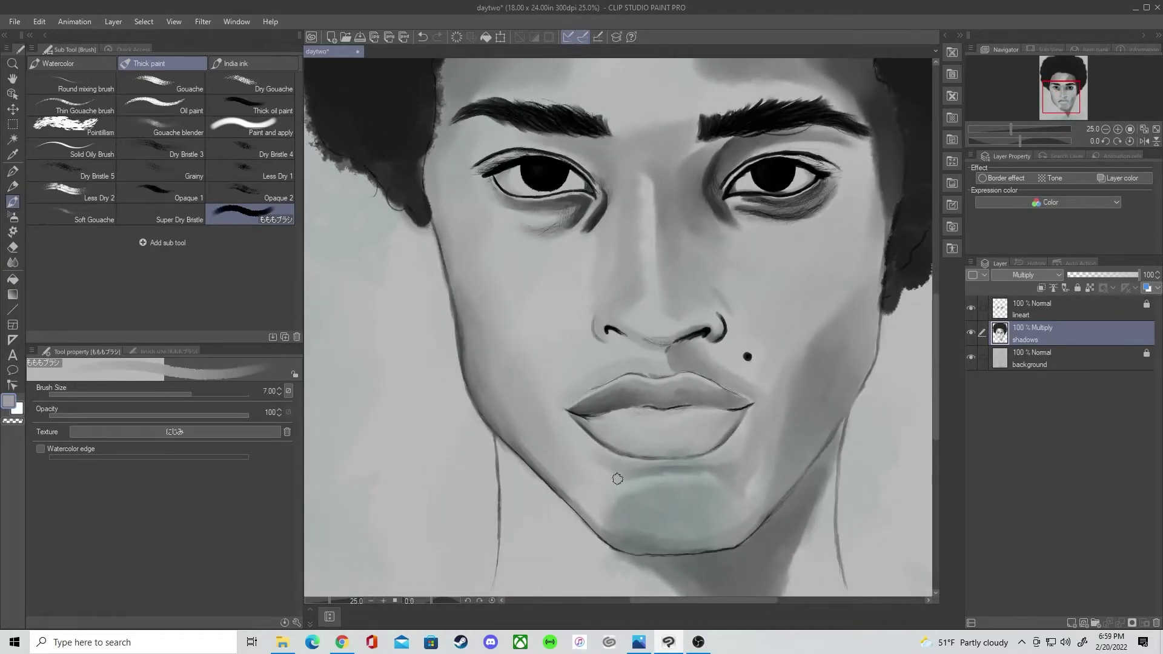
{"action": "scroll", "coordinate": [553, 358], "scroll_direction": "up", "scroll_amount": 3}
{"action": "key", "text": "bracketleft"}
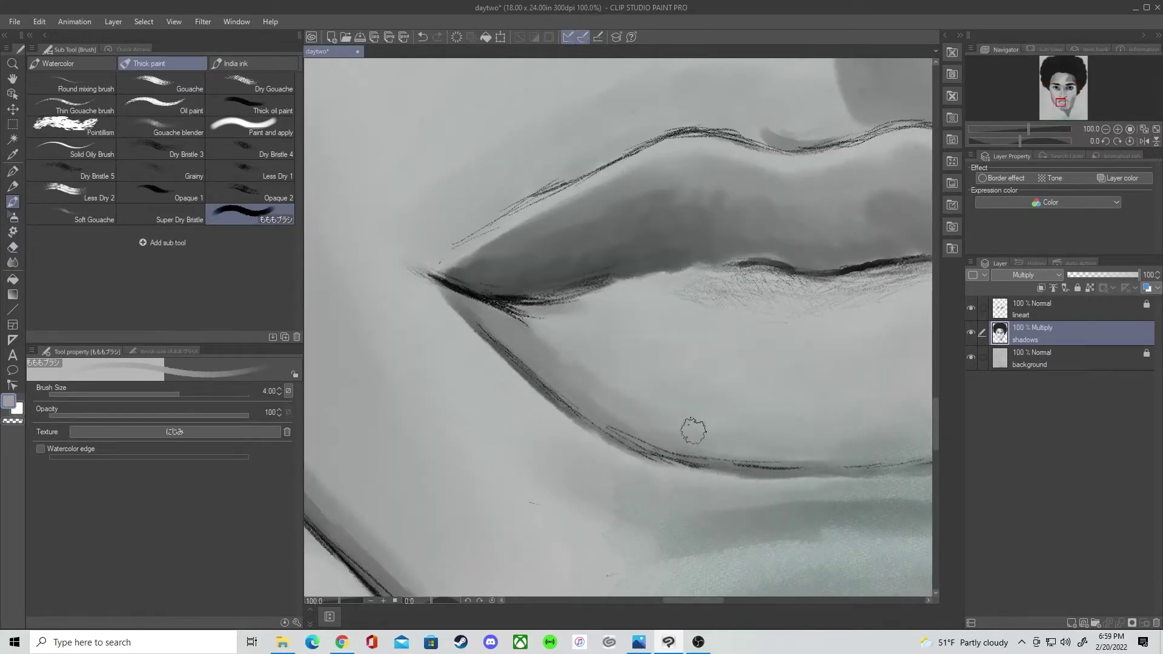
{"action": "key", "text": "ctrl+z"}
{"action": "mouse_move", "coordinate": [509, 327]}
{"action": "left_mouse_down"}
{"action": "mouse_move", "coordinate": [730, 449]}
{"action": "mouse_move", "coordinate": [853, 451]}
{"action": "left_mouse_up"}
{"action": "mouse_move", "coordinate": [844, 452]}
{"action": "left_mouse_down"}
{"action": "mouse_move", "coordinate": [634, 416]}
{"action": "mouse_move", "coordinate": [834, 377]}
{"action": "mouse_move", "coordinate": [866, 300]}
{"action": "left_mouse_up"}
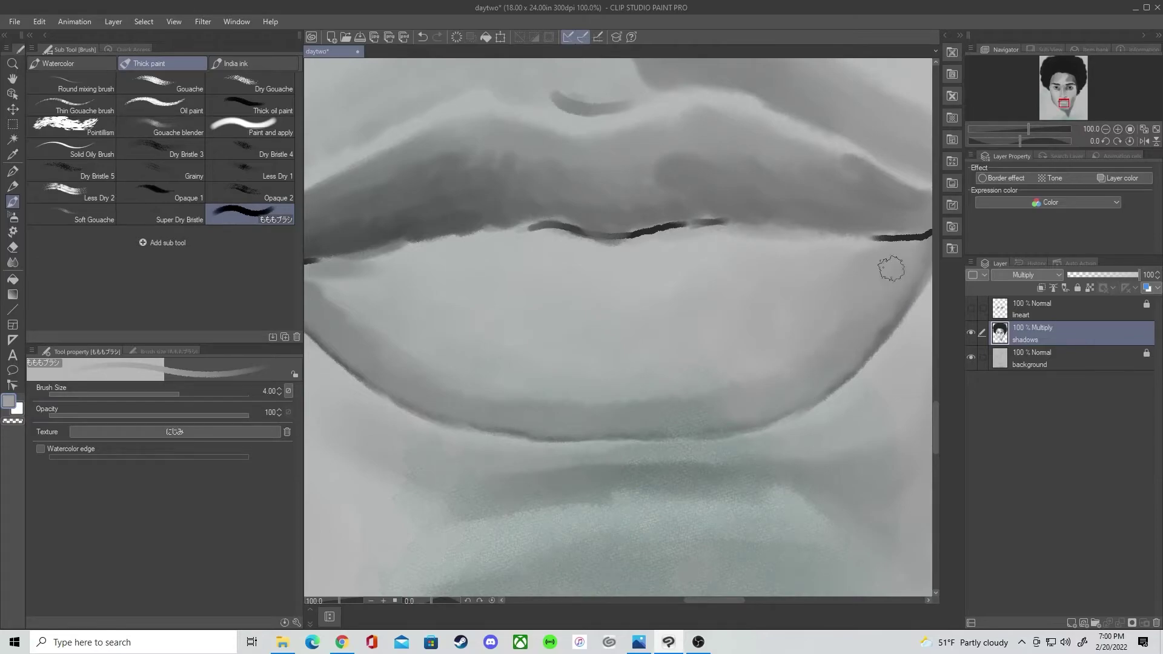
Step: Sample near-black from the mouth line and paint a small shadow beneath its centre with the brush at size 3
{"action": "mouse_move", "coordinate": [571, 246]}
{"action": "left_mouse_down"}
{"action": "mouse_move", "coordinate": [589, 248]}
{"action": "mouse_move", "coordinate": [553, 227]}
{"action": "mouse_move", "coordinate": [635, 236]}
{"action": "mouse_move", "coordinate": [582, 247]}
{"action": "mouse_move", "coordinate": [654, 247]}
{"action": "mouse_move", "coordinate": [536, 236]}
{"action": "mouse_move", "coordinate": [708, 224]}
{"action": "mouse_move", "coordinate": [569, 242]}
{"action": "mouse_move", "coordinate": [629, 256]}
{"action": "mouse_move", "coordinate": [544, 249]}
{"action": "mouse_move", "coordinate": [577, 258]}
{"action": "mouse_move", "coordinate": [556, 252]}
{"action": "mouse_move", "coordinate": [683, 252]}
{"action": "mouse_move", "coordinate": [725, 238]}
{"action": "left_mouse_up"}
{"action": "key", "text": "ctrl+z"}
{"action": "left_click", "coordinate": [657, 230], "text": "alt"}
{"action": "key", "text": "["}
{"action": "key", "text": "["}
{"action": "key", "text": "["}
{"action": "key", "text": "]"}
{"action": "key", "text": "]"}
{"action": "key", "text": "]"}
{"action": "key", "text": "]"}
{"action": "key", "text": "]"}
{"action": "key", "text": "ctrl+z"}
{"action": "key", "text": "["}
{"action": "key", "text": "["}
{"action": "key", "text": "]"}
{"action": "key", "text": "]"}
{"action": "key", "text": "]"}
{"action": "scroll", "coordinate": [630, 242], "scroll_direction": "down", "scroll_amount": 6}
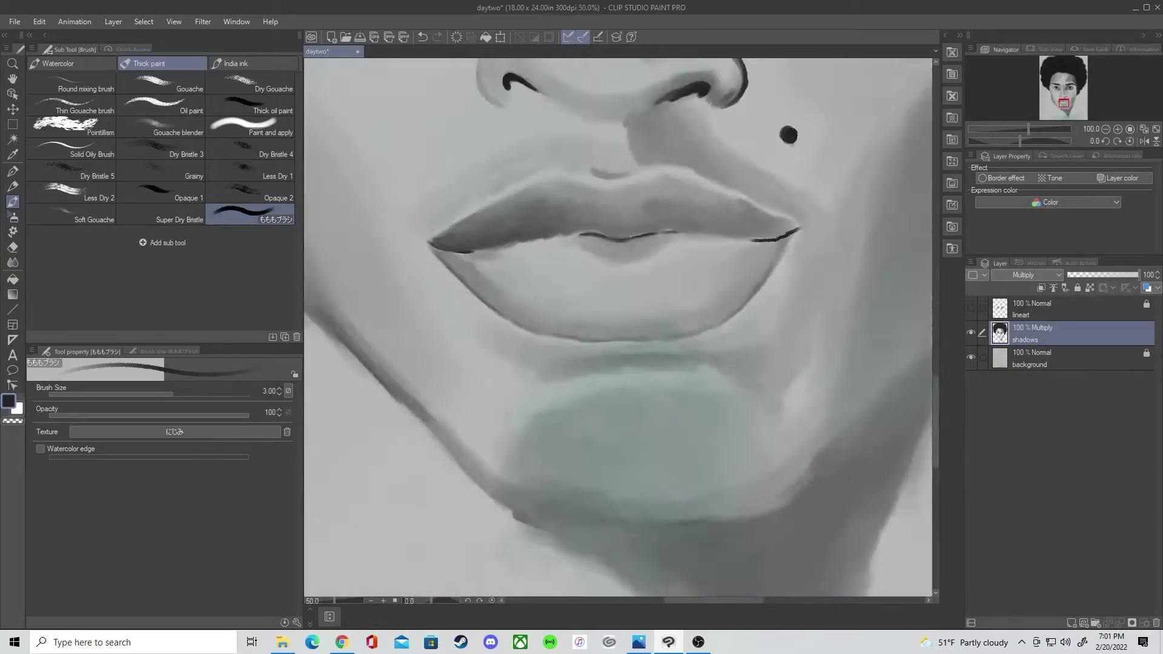
Step: Reduce the brush to size 2.5 and darken the upper lip along the mouth line and at its corner
{"action": "scroll", "coordinate": [629, 243], "scroll_direction": "up", "scroll_amount": 3}
{"action": "key", "text": "bracketleft"}
{"action": "mouse_move", "coordinate": [633, 343]}
{"action": "left_mouse_down"}
{"action": "mouse_move", "coordinate": [666, 341]}
{"action": "mouse_move", "coordinate": [644, 345]}
{"action": "mouse_move", "coordinate": [640, 334]}
{"action": "mouse_move", "coordinate": [669, 353]}
{"action": "mouse_move", "coordinate": [683, 344]}
{"action": "mouse_move", "coordinate": [637, 351]}
{"action": "mouse_move", "coordinate": [654, 336]}
{"action": "mouse_move", "coordinate": [595, 332]}
{"action": "mouse_move", "coordinate": [626, 340]}
{"action": "mouse_move", "coordinate": [598, 315]}
{"action": "left_mouse_up"}
{"action": "left_click_drag", "start_coordinate": [333, 360], "coordinate": [345, 352]}
{"action": "scroll", "coordinate": [608, 458], "scroll_direction": "down", "scroll_amount": 2}
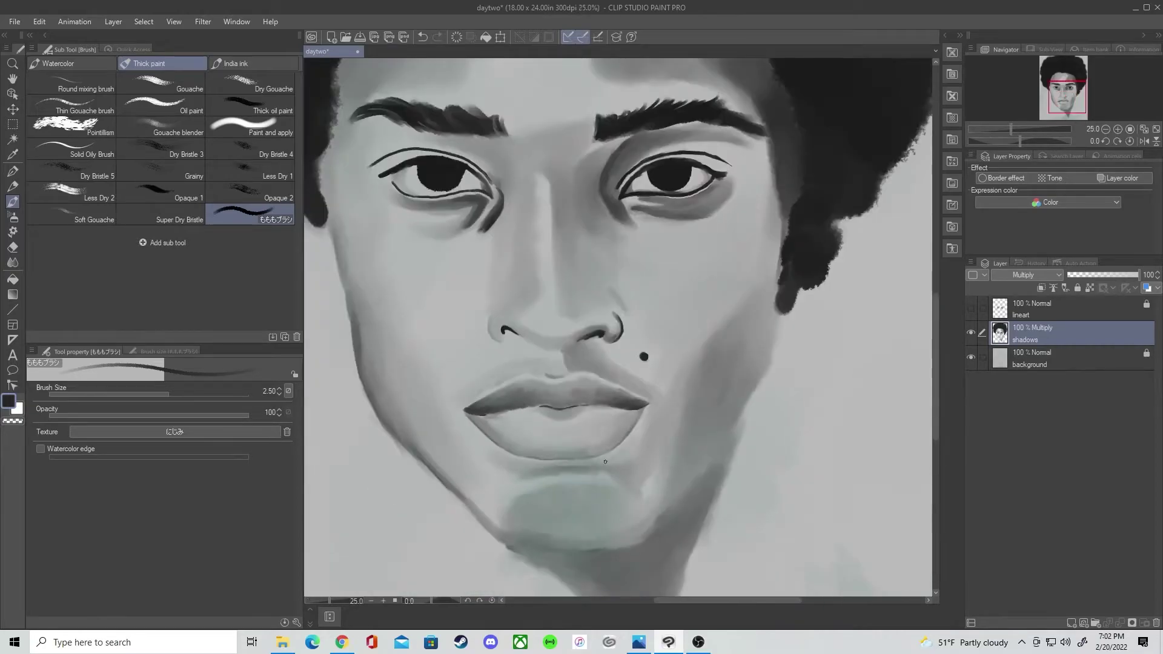
Step: Enlarge the brush to size 5 and deepen the shadow beneath the lower lip and down the mole side of the chin
{"action": "scroll", "coordinate": [552, 475], "scroll_direction": "up", "scroll_amount": 2}
{"action": "key", "text": "bracketright"}
{"action": "key", "text": "bracketright"}
{"action": "key", "text": "bracketright"}
{"action": "left_click_drag", "start_coordinate": [514, 466], "coordinate": [630, 459]}
{"action": "mouse_move", "coordinate": [703, 455]}
{"action": "left_mouse_down"}
{"action": "mouse_move", "coordinate": [726, 500]}
{"action": "mouse_move", "coordinate": [744, 478]}
{"action": "mouse_move", "coordinate": [733, 515]}
{"action": "left_mouse_up"}
{"action": "left_click_drag", "start_coordinate": [556, 467], "coordinate": [495, 473]}
{"action": "mouse_move", "coordinate": [617, 459]}
{"action": "left_mouse_down"}
{"action": "mouse_move", "coordinate": [564, 471]}
{"action": "mouse_move", "coordinate": [674, 483]}
{"action": "mouse_move", "coordinate": [625, 467]}
{"action": "mouse_move", "coordinate": [513, 473]}
{"action": "left_mouse_up"}
{"action": "scroll", "coordinate": [781, 563], "scroll_direction": "down", "scroll_amount": 4}
{"action": "left_click_drag", "start_coordinate": [569, 527], "coordinate": [528, 433]}
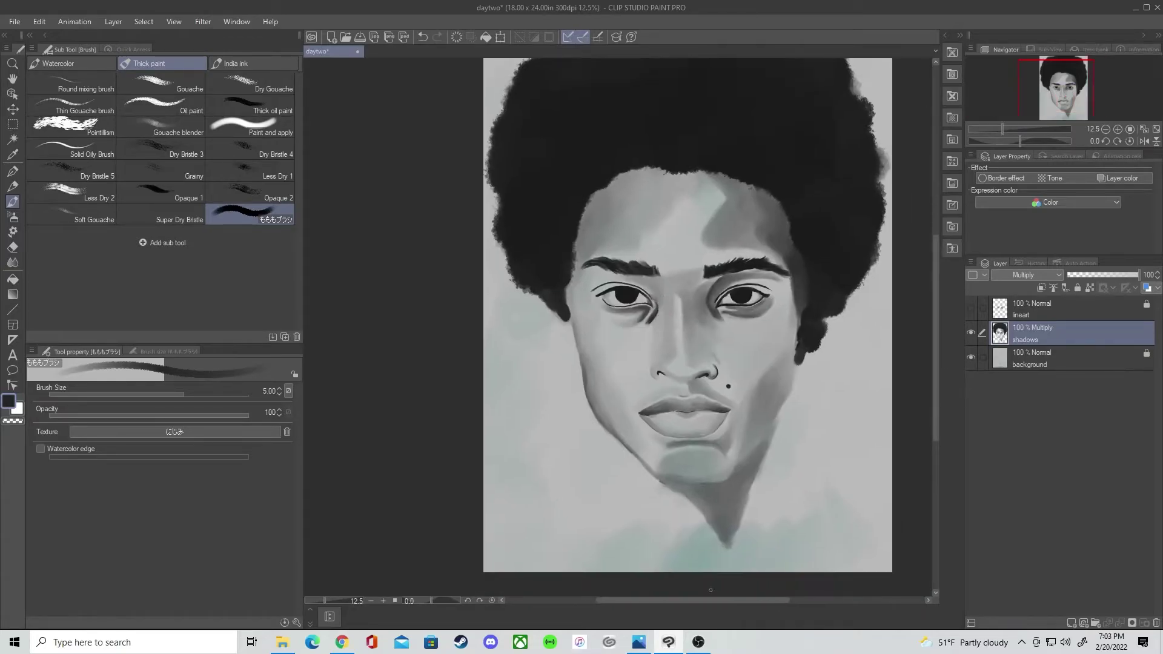
Step: Enlarge the brush to size 12 and paint a dark shadow over the cheek hollow and jaw opposite the mole
{"action": "scroll", "coordinate": [601, 413], "scroll_direction": "up", "scroll_amount": 2}
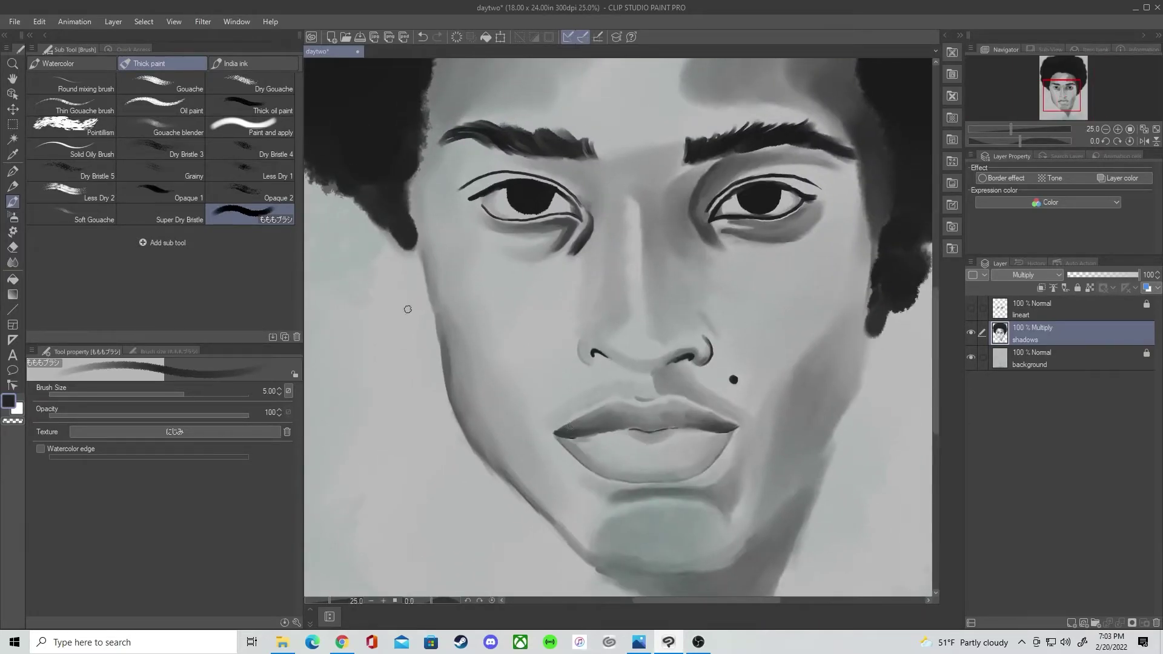
{"action": "key", "text": "]"}
{"action": "key", "text": "]"}
{"action": "key", "text": "]"}
{"action": "key", "text": "]"}
{"action": "key", "text": "]"}
{"action": "left_click_drag", "start_coordinate": [449, 327], "coordinate": [490, 453]}
{"action": "left_click_drag", "start_coordinate": [475, 394], "coordinate": [511, 457]}
{"action": "mouse_move", "coordinate": [467, 350]}
{"action": "left_mouse_down"}
{"action": "mouse_move", "coordinate": [528, 468]}
{"action": "mouse_move", "coordinate": [488, 434]}
{"action": "left_mouse_up"}
{"action": "key", "text": "ctrl+z"}
{"action": "mouse_move", "coordinate": [468, 383]}
{"action": "left_mouse_down"}
{"action": "mouse_move", "coordinate": [478, 421]}
{"action": "mouse_move", "coordinate": [512, 463]}
{"action": "left_mouse_up"}
{"action": "mouse_move", "coordinate": [455, 340]}
{"action": "left_mouse_down"}
{"action": "mouse_move", "coordinate": [453, 271]}
{"action": "mouse_move", "coordinate": [460, 332]}
{"action": "mouse_move", "coordinate": [415, 185]}
{"action": "mouse_move", "coordinate": [432, 263]}
{"action": "mouse_move", "coordinate": [433, 177]}
{"action": "mouse_move", "coordinate": [463, 403]}
{"action": "left_mouse_up"}
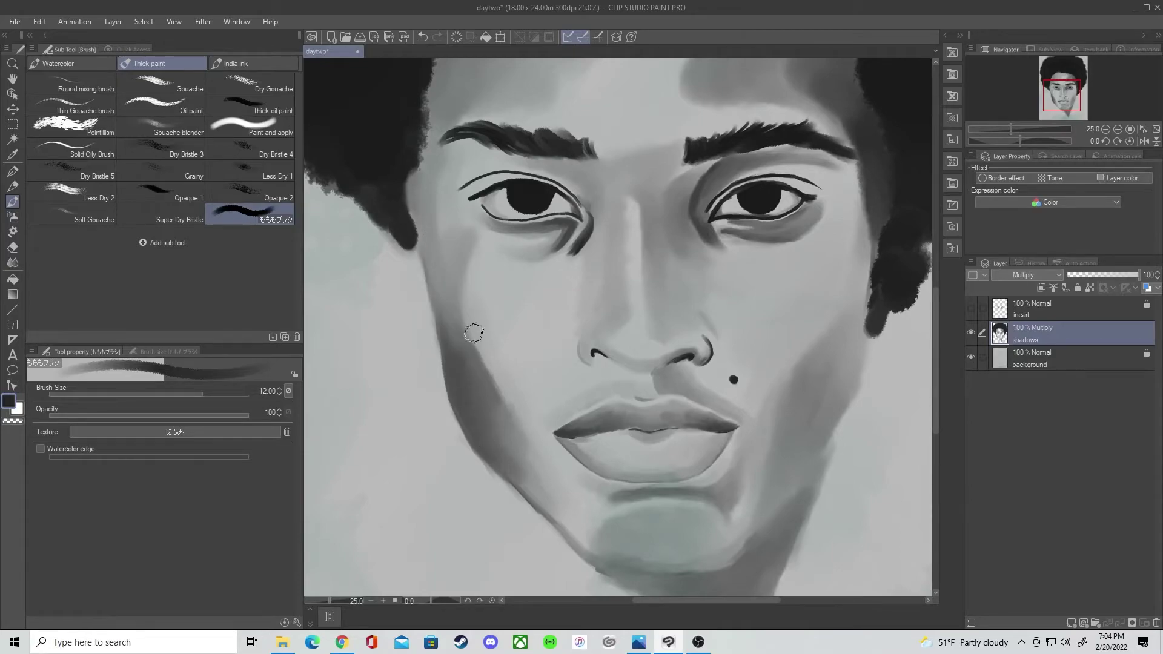
Step: Reduce the brush to size 6 and shade around the inner eye corners and the bridge of the nose
{"action": "key", "text": "bracketleft"}
{"action": "key", "text": "bracketleft"}
{"action": "key", "text": "bracketleft"}
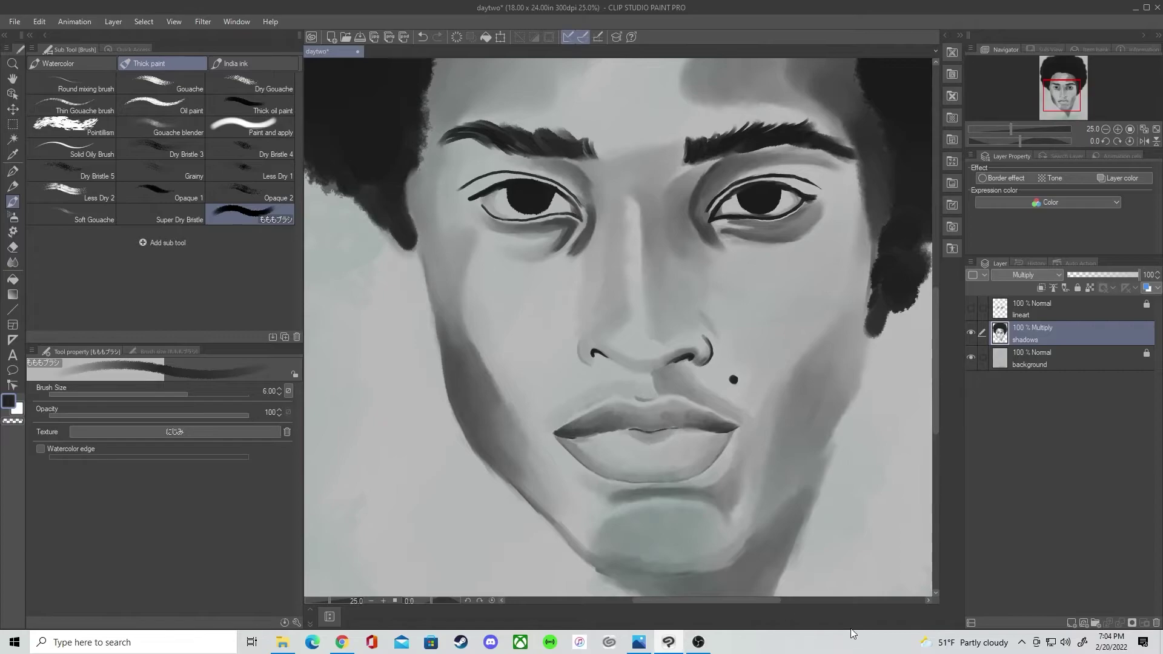
Step: Enlarge the brush and darken the cheek hollow and jaw on the mole side, then return the brush to size 6
{"action": "key", "text": "bracketright"}
{"action": "key", "text": "bracketright"}
{"action": "key", "text": "bracketright"}
{"action": "key", "text": "bracketright"}
{"action": "mouse_move", "coordinate": [845, 351]}
{"action": "left_mouse_down"}
{"action": "mouse_move", "coordinate": [833, 409]}
{"action": "mouse_move", "coordinate": [782, 482]}
{"action": "mouse_move", "coordinate": [842, 374]}
{"action": "mouse_move", "coordinate": [794, 417]}
{"action": "mouse_move", "coordinate": [792, 448]}
{"action": "mouse_move", "coordinate": [823, 405]}
{"action": "mouse_move", "coordinate": [834, 340]}
{"action": "mouse_move", "coordinate": [745, 540]}
{"action": "mouse_move", "coordinate": [861, 309]}
{"action": "mouse_move", "coordinate": [794, 435]}
{"action": "mouse_move", "coordinate": [835, 390]}
{"action": "mouse_move", "coordinate": [818, 329]}
{"action": "left_mouse_up"}
{"action": "key", "text": "bracketleft"}
{"action": "key", "text": "bracketleft"}
{"action": "key", "text": "bracketleft"}
{"action": "key", "text": "bracketleft"}
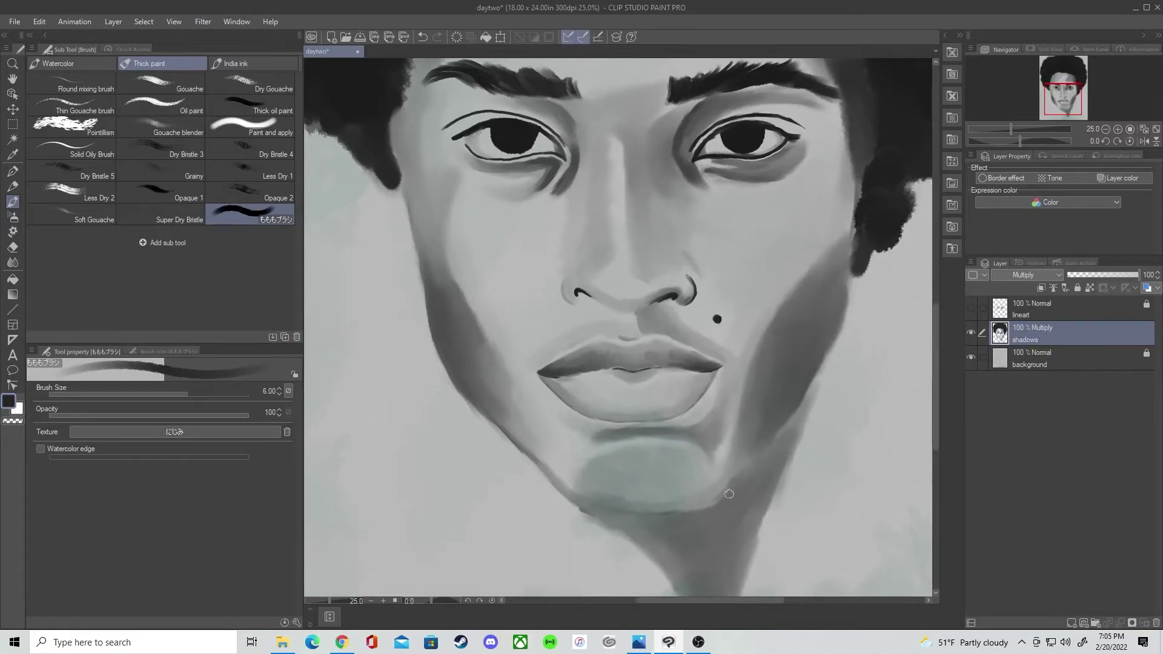
Step: Reduce the brush to size 4 and darken the jaw edge beside the chin on the mole side, undoing the last stroke
{"action": "scroll", "coordinate": [723, 501], "scroll_direction": "down", "scroll_amount": 2}
{"action": "key", "text": "bracketleft"}
{"action": "key", "text": "bracketleft"}
{"action": "left_click_drag", "start_coordinate": [718, 432], "coordinate": [745, 397]}
{"action": "mouse_move", "coordinate": [710, 438]}
{"action": "left_mouse_down"}
{"action": "mouse_move", "coordinate": [749, 391]}
{"action": "mouse_move", "coordinate": [703, 454]}
{"action": "mouse_move", "coordinate": [732, 429]}
{"action": "left_mouse_up"}
{"action": "key", "text": "ctrl+z"}
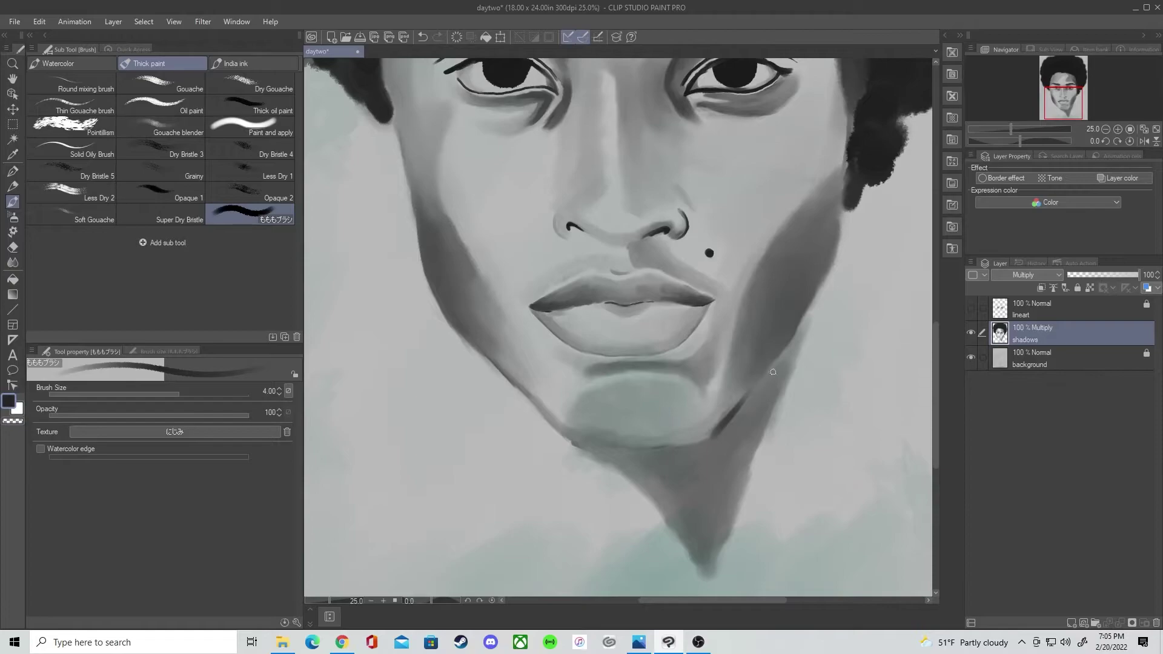
Step: Darken the neck shadow below the mole-side jaw and under the chin, enlarging the brush to size 7
{"action": "mouse_move", "coordinate": [758, 418]}
{"action": "left_mouse_down"}
{"action": "mouse_move", "coordinate": [788, 362]}
{"action": "mouse_move", "coordinate": [733, 463]}
{"action": "left_mouse_up"}
{"action": "mouse_move", "coordinate": [805, 337]}
{"action": "left_mouse_down"}
{"action": "mouse_move", "coordinate": [742, 417]}
{"action": "mouse_move", "coordinate": [737, 503]}
{"action": "left_mouse_up"}
{"action": "key", "text": "bracketright"}
{"action": "key", "text": "bracketright"}
{"action": "key", "text": "bracketright"}
{"action": "mouse_move", "coordinate": [756, 438]}
{"action": "left_mouse_down"}
{"action": "mouse_move", "coordinate": [743, 465]}
{"action": "mouse_move", "coordinate": [732, 435]}
{"action": "mouse_move", "coordinate": [787, 367]}
{"action": "mouse_move", "coordinate": [762, 438]}
{"action": "mouse_move", "coordinate": [699, 471]}
{"action": "mouse_move", "coordinate": [720, 502]}
{"action": "mouse_move", "coordinate": [686, 451]}
{"action": "left_mouse_up"}
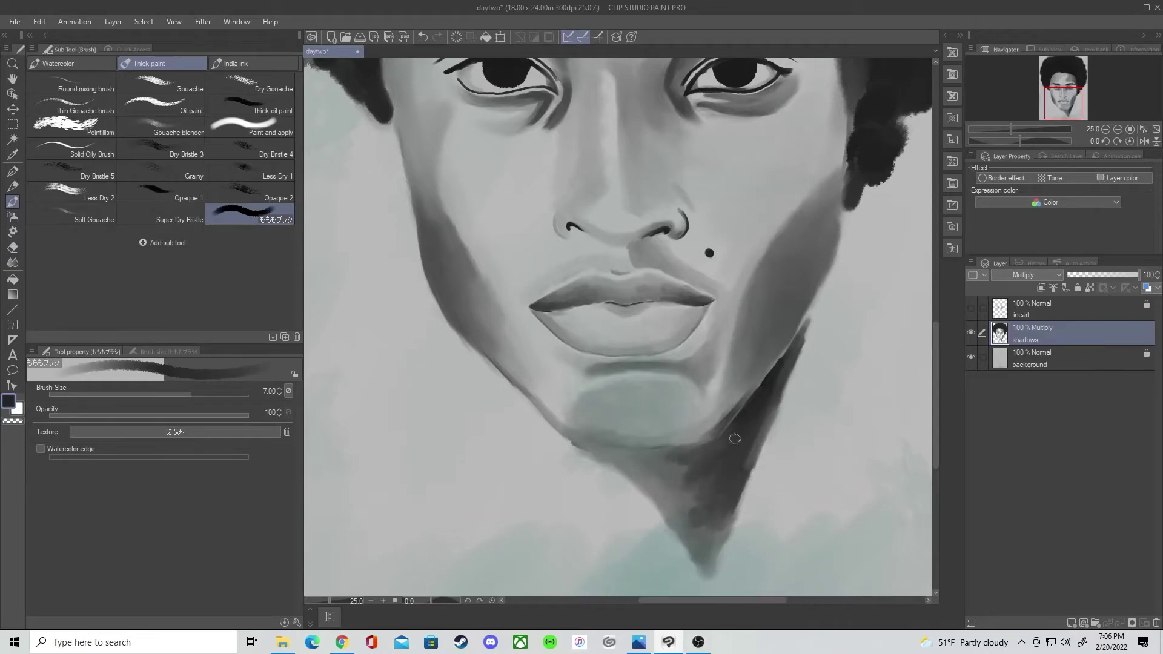
Step: Define the jawline and the chin's underside with brush sizes 4 and 7, and extend the cheek shadow opposite the mole
{"action": "key", "text": "bracketleft"}
{"action": "key", "text": "bracketleft"}
{"action": "key", "text": "bracketleft"}
{"action": "mouse_move", "coordinate": [562, 429]}
{"action": "left_mouse_down"}
{"action": "mouse_move", "coordinate": [604, 441]}
{"action": "mouse_move", "coordinate": [576, 431]}
{"action": "mouse_move", "coordinate": [699, 429]}
{"action": "mouse_move", "coordinate": [619, 447]}
{"action": "mouse_move", "coordinate": [655, 451]}
{"action": "mouse_move", "coordinate": [729, 434]}
{"action": "left_mouse_up"}
{"action": "key", "text": "bracketright"}
{"action": "key", "text": "bracketright"}
{"action": "key", "text": "bracketright"}
{"action": "mouse_move", "coordinate": [516, 373]}
{"action": "left_mouse_down"}
{"action": "mouse_move", "coordinate": [642, 439]}
{"action": "mouse_move", "coordinate": [753, 387]}
{"action": "left_mouse_up"}
{"action": "left_click_drag", "start_coordinate": [674, 430], "coordinate": [615, 427]}
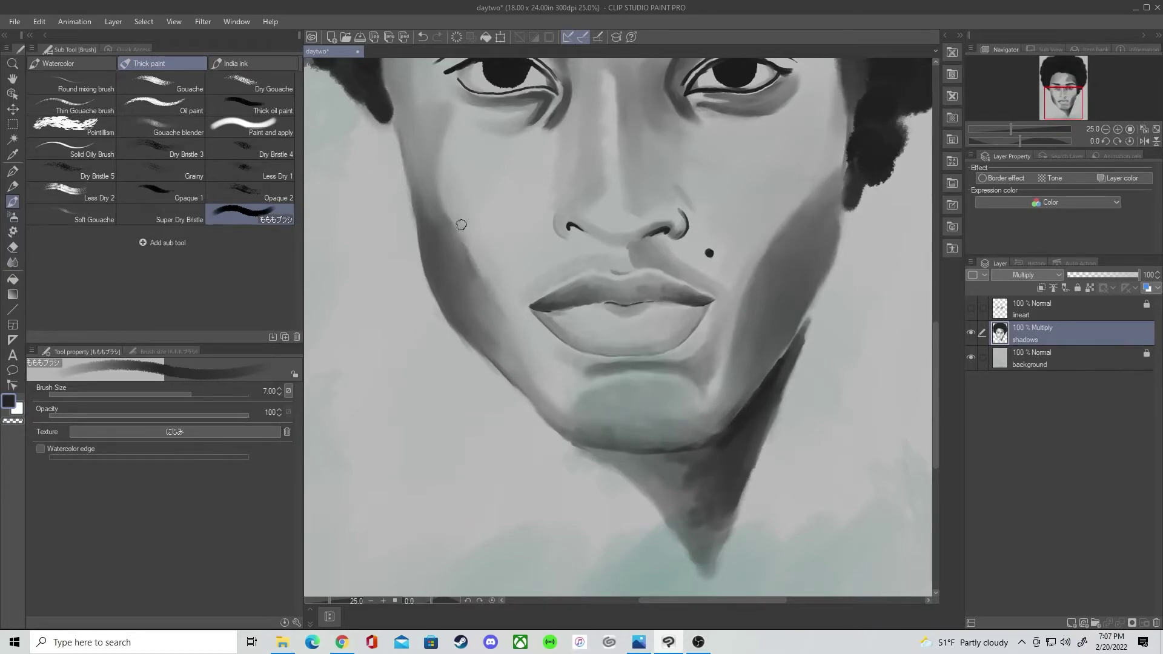
{"action": "left_click_drag", "start_coordinate": [449, 192], "coordinate": [463, 215]}
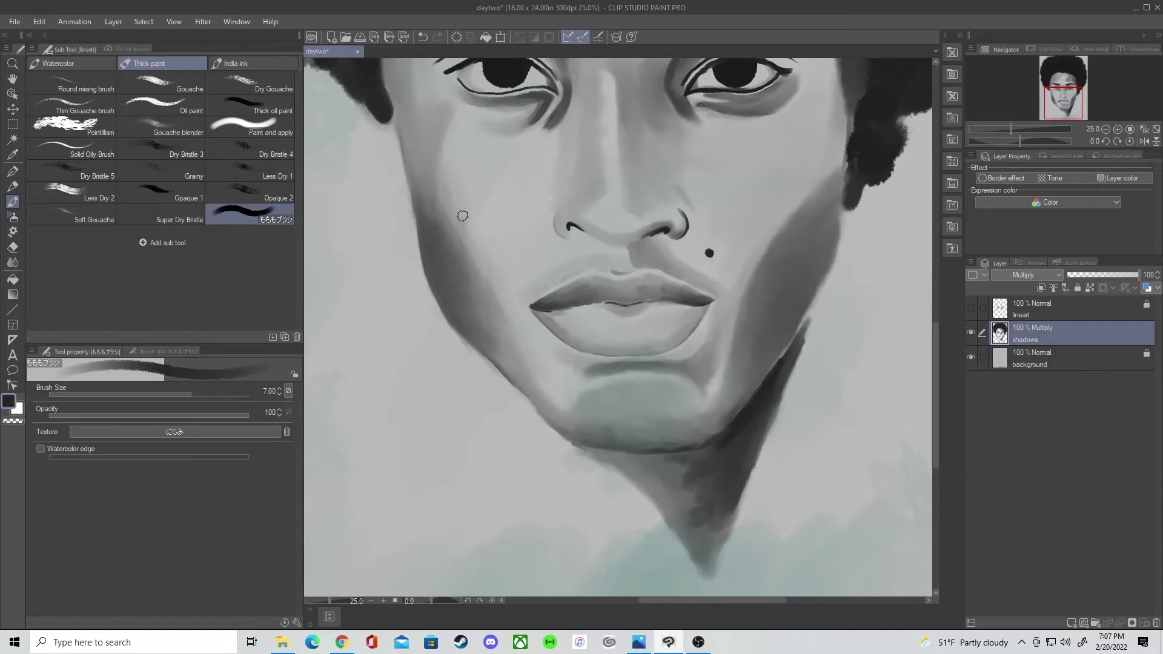
Step: Show the lineart and paint along both neck lines and the jaw edge with the brush at size 3
{"action": "left_click", "coordinate": [972, 309]}
{"action": "key", "text": "bracketleft"}
{"action": "key", "text": "bracketleft"}
{"action": "key", "text": "bracketleft"}
{"action": "key", "text": "bracketleft"}
{"action": "left_click_drag", "start_coordinate": [459, 342], "coordinate": [454, 485]}
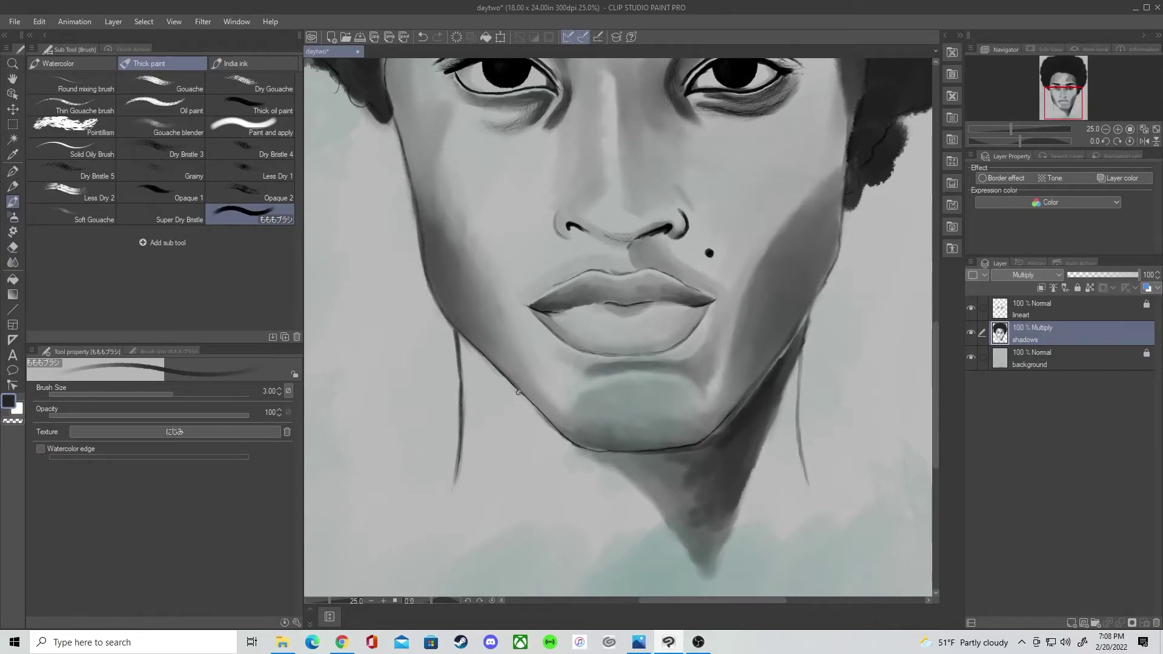
{"action": "left_click_drag", "start_coordinate": [798, 401], "coordinate": [805, 466]}
{"action": "mouse_move", "coordinate": [745, 406]}
{"action": "left_mouse_down"}
{"action": "mouse_move", "coordinate": [789, 346]}
{"action": "mouse_move", "coordinate": [746, 405]}
{"action": "left_mouse_up"}
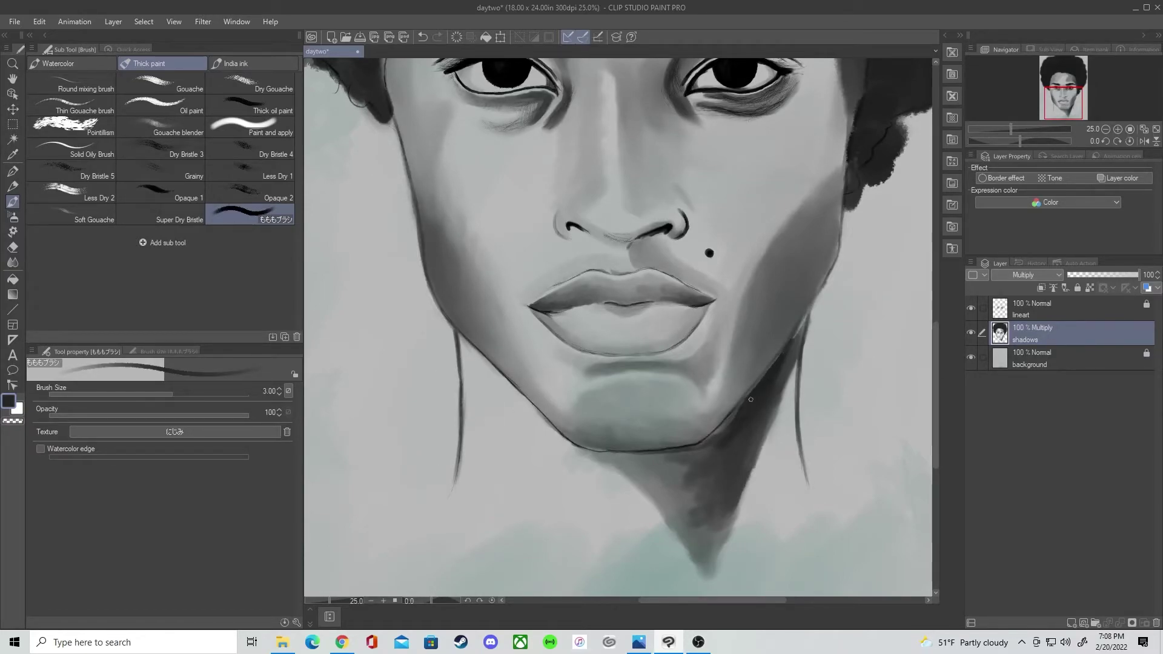
Step: Enlarge the brush to size 12 and shade the mole-side neck between the dark jaw shadow and the neck line
{"action": "key", "text": "bracketright"}
{"action": "key", "text": "bracketright"}
{"action": "key", "text": "bracketright"}
{"action": "key", "text": "bracketright"}
{"action": "key", "text": "bracketright"}
{"action": "key", "text": "bracketright"}
{"action": "key", "text": "bracketright"}
{"action": "left_click_drag", "start_coordinate": [790, 371], "coordinate": [791, 506]}
{"action": "left_click_drag", "start_coordinate": [783, 418], "coordinate": [744, 536]}
{"action": "left_click_drag", "start_coordinate": [770, 440], "coordinate": [746, 530]}
{"action": "left_click_drag", "start_coordinate": [789, 413], "coordinate": [775, 485]}
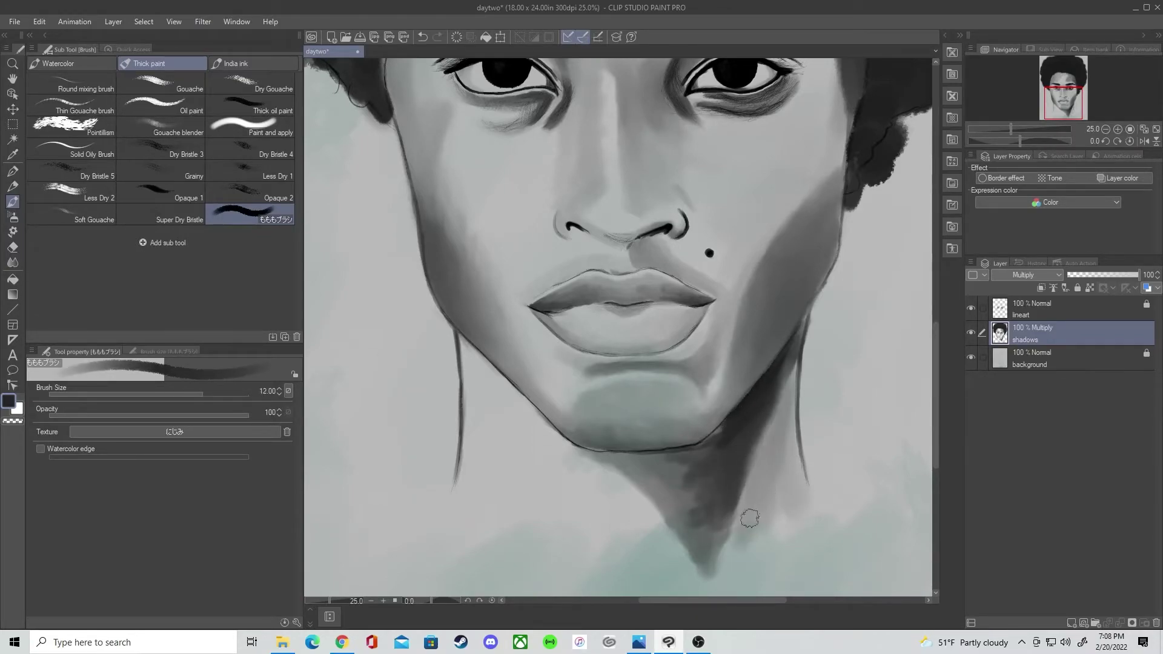
{"action": "left_click_drag", "start_coordinate": [768, 433], "coordinate": [737, 547]}
Step: Reduce the brush and shade the neck opposite the mole, along the neck line and under the jaw edge
{"action": "key", "text": "bracketleft"}
{"action": "key", "text": "bracketleft"}
{"action": "left_click_drag", "start_coordinate": [466, 347], "coordinate": [470, 463]}
{"action": "left_click_drag", "start_coordinate": [471, 407], "coordinate": [466, 487]}
{"action": "left_click_drag", "start_coordinate": [475, 394], "coordinate": [491, 486]}
{"action": "left_click_drag", "start_coordinate": [481, 369], "coordinate": [574, 460]}
{"action": "mouse_move", "coordinate": [490, 382]}
{"action": "left_mouse_down"}
{"action": "mouse_move", "coordinate": [560, 453]}
{"action": "mouse_move", "coordinate": [509, 465]}
{"action": "left_mouse_up"}
Step: Extend the neck shading under the chin and down the side opposite the mole at brush size 17, and hide the lineart
{"action": "key", "text": "bracketright"}
{"action": "key", "text": "bracketright"}
{"action": "key", "text": "bracketright"}
{"action": "key", "text": "bracketright"}
{"action": "mouse_move", "coordinate": [506, 421]}
{"action": "left_mouse_down"}
{"action": "mouse_move", "coordinate": [543, 459]}
{"action": "mouse_move", "coordinate": [490, 454]}
{"action": "mouse_move", "coordinate": [473, 497]}
{"action": "left_mouse_up"}
{"action": "mouse_move", "coordinate": [521, 447]}
{"action": "left_mouse_down"}
{"action": "mouse_move", "coordinate": [566, 475]}
{"action": "mouse_move", "coordinate": [630, 489]}
{"action": "left_mouse_up"}
{"action": "mouse_move", "coordinate": [578, 469]}
{"action": "left_mouse_down"}
{"action": "mouse_move", "coordinate": [485, 499]}
{"action": "mouse_move", "coordinate": [565, 473]}
{"action": "mouse_move", "coordinate": [677, 548]}
{"action": "left_mouse_up"}
{"action": "left_click_drag", "start_coordinate": [476, 436], "coordinate": [461, 521]}
{"action": "left_click_drag", "start_coordinate": [594, 479], "coordinate": [526, 450]}
{"action": "mouse_move", "coordinate": [544, 472]}
{"action": "left_mouse_down"}
{"action": "mouse_move", "coordinate": [506, 512]}
{"action": "mouse_move", "coordinate": [673, 557]}
{"action": "left_mouse_up"}
{"action": "left_click", "coordinate": [971, 309]}
{"action": "key", "text": "ctrl+0"}
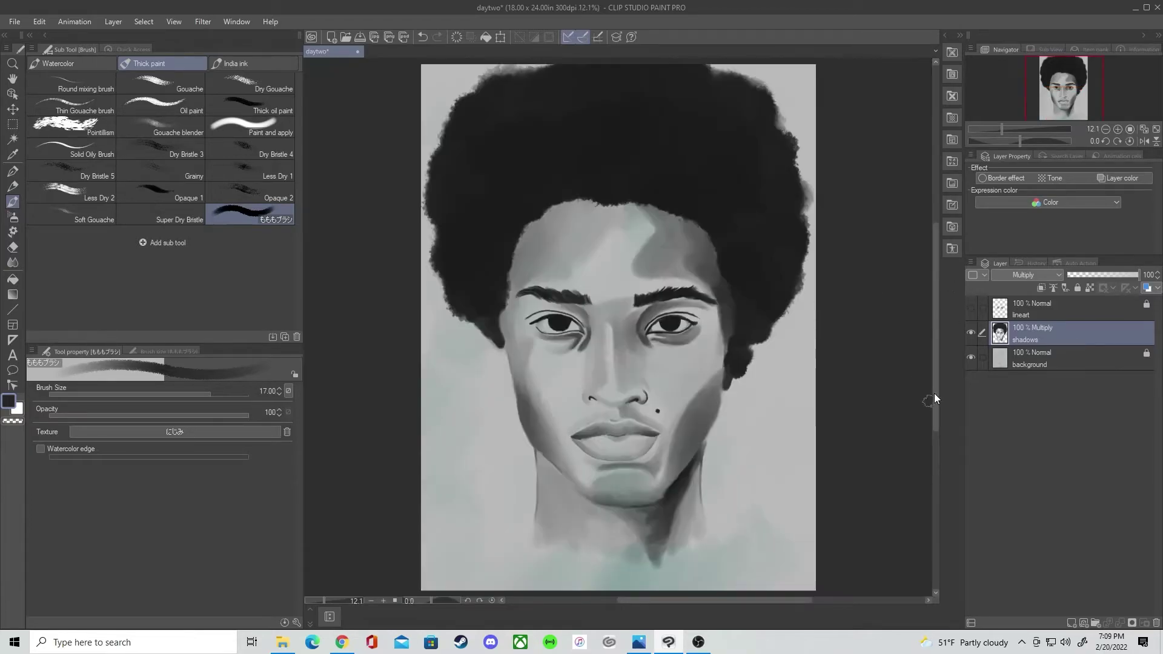
Step: Choose a near-white paint colour and enlarge the brush to size 25 to lighten the cheeks
{"action": "scroll", "coordinate": [683, 426], "scroll_direction": "up", "scroll_amount": 4}
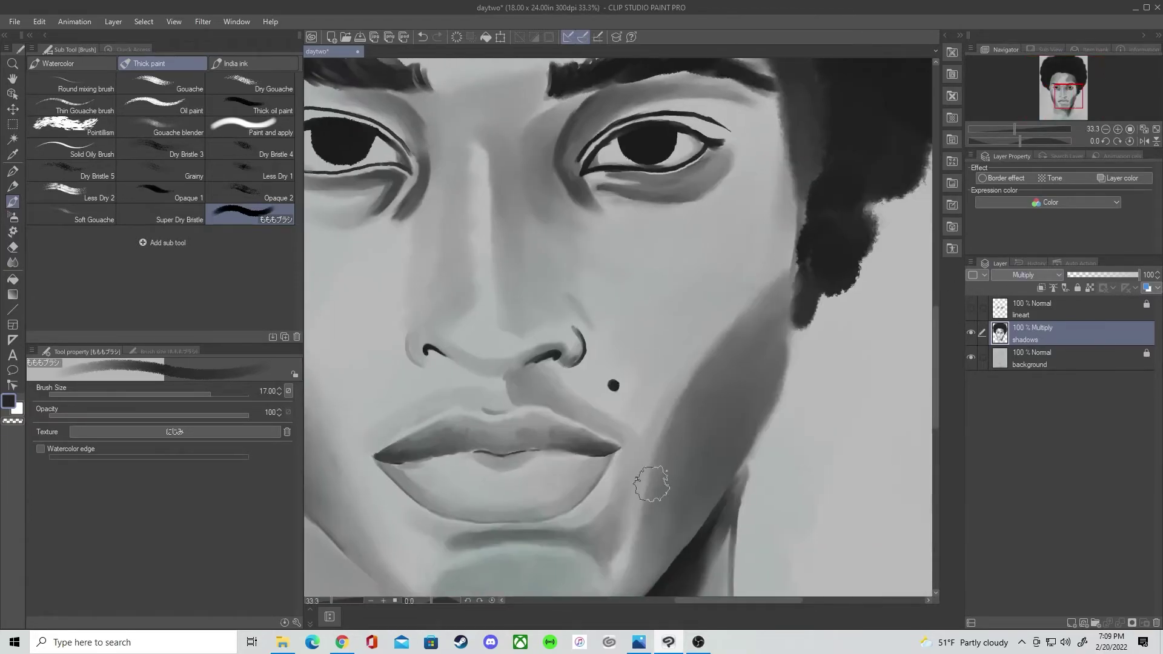
{"action": "left_click", "coordinate": [13, 155]}
{"action": "double_click", "coordinate": [8, 401]}
{"action": "left_click", "coordinate": [570, 488]}
{"action": "left_click", "coordinate": [855, 436]}
{"action": "left_click", "coordinate": [12, 202]}
{"action": "key", "text": "]"}
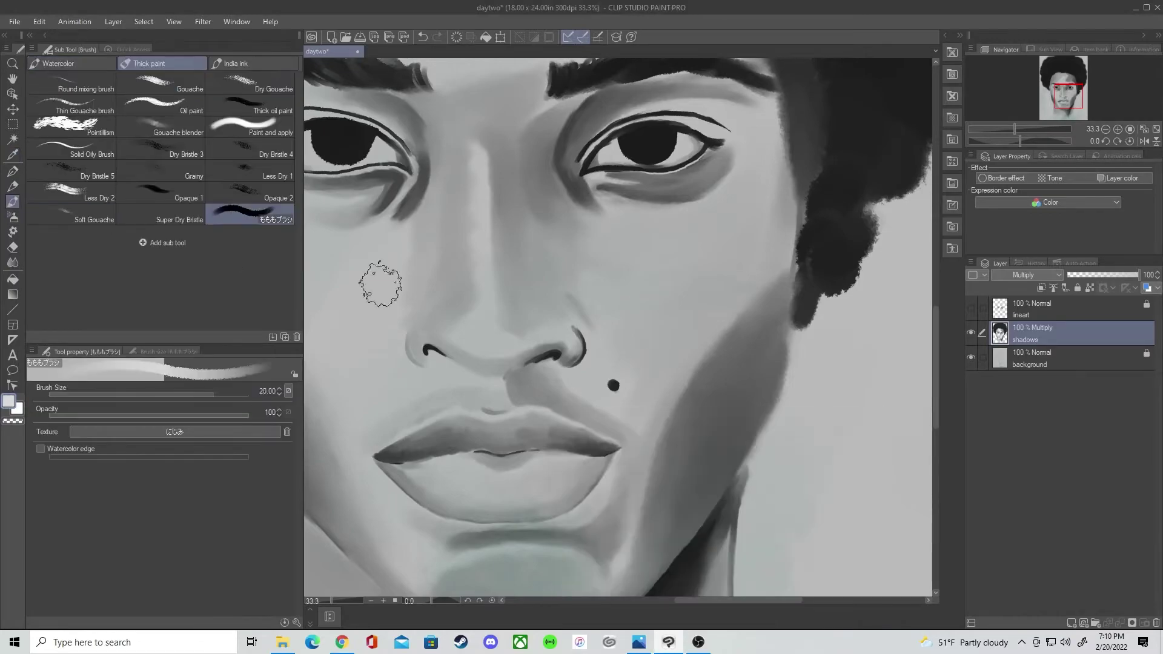
{"action": "key", "text": "bracketright"}
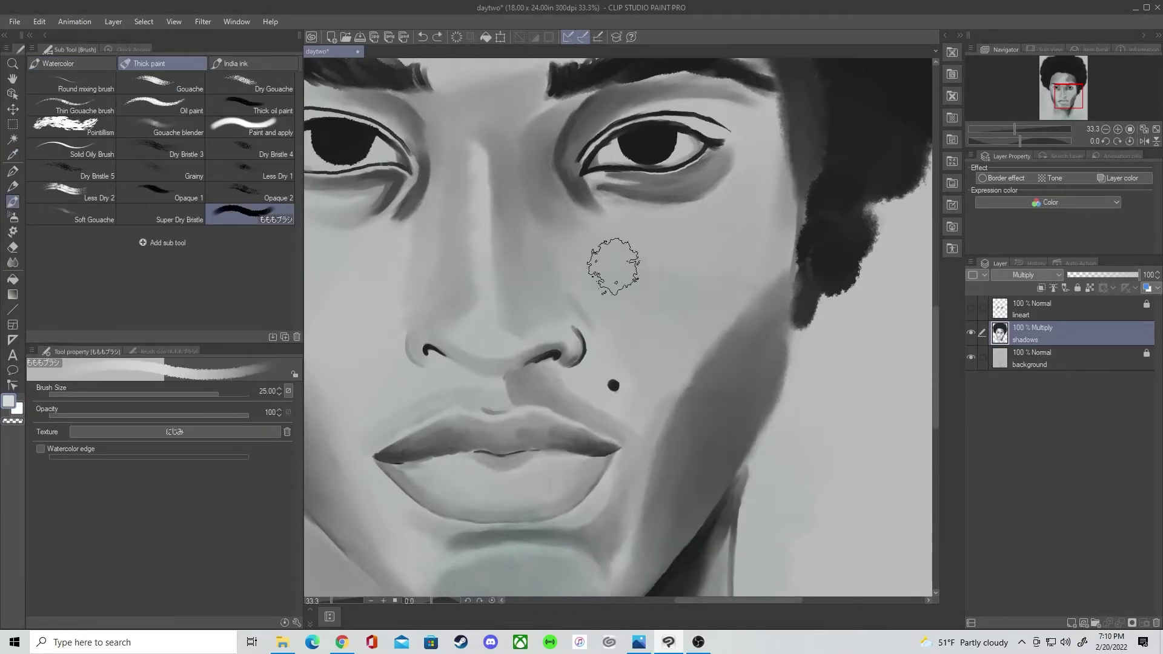
Step: Sample the grey of the mole-side cheek shadow, rework its upper edge, and smooth both cheeks with the Blend tool
{"action": "left_click", "coordinate": [676, 387], "text": "alt"}
{"action": "mouse_move", "coordinate": [661, 353]}
{"action": "left_mouse_down"}
{"action": "mouse_move", "coordinate": [571, 237]}
{"action": "mouse_move", "coordinate": [682, 312]}
{"action": "left_mouse_up"}
{"action": "key", "text": "ctrl+minus"}
{"action": "left_click", "coordinate": [12, 263]}
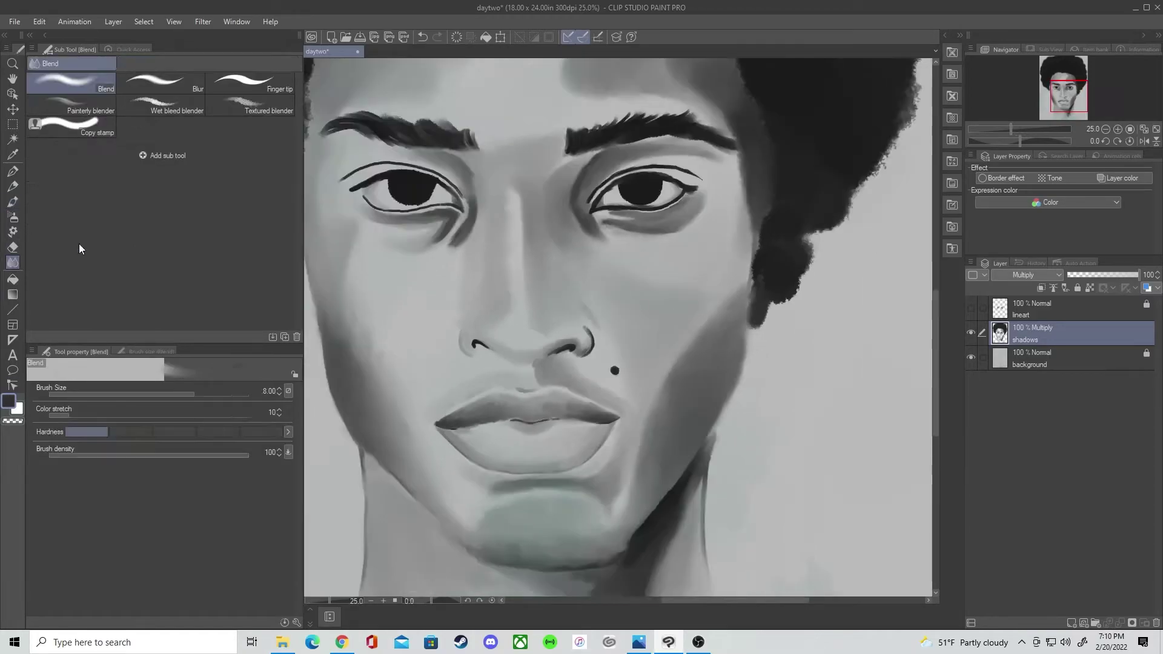
{"action": "mouse_move", "coordinate": [660, 375]}
{"action": "left_mouse_down"}
{"action": "mouse_move", "coordinate": [676, 343]}
{"action": "mouse_move", "coordinate": [639, 429]}
{"action": "mouse_move", "coordinate": [689, 366]}
{"action": "mouse_move", "coordinate": [680, 356]}
{"action": "mouse_move", "coordinate": [690, 328]}
{"action": "mouse_move", "coordinate": [581, 437]}
{"action": "mouse_move", "coordinate": [734, 339]}
{"action": "left_mouse_up"}
{"action": "left_click_drag", "start_coordinate": [410, 312], "coordinate": [394, 333]}
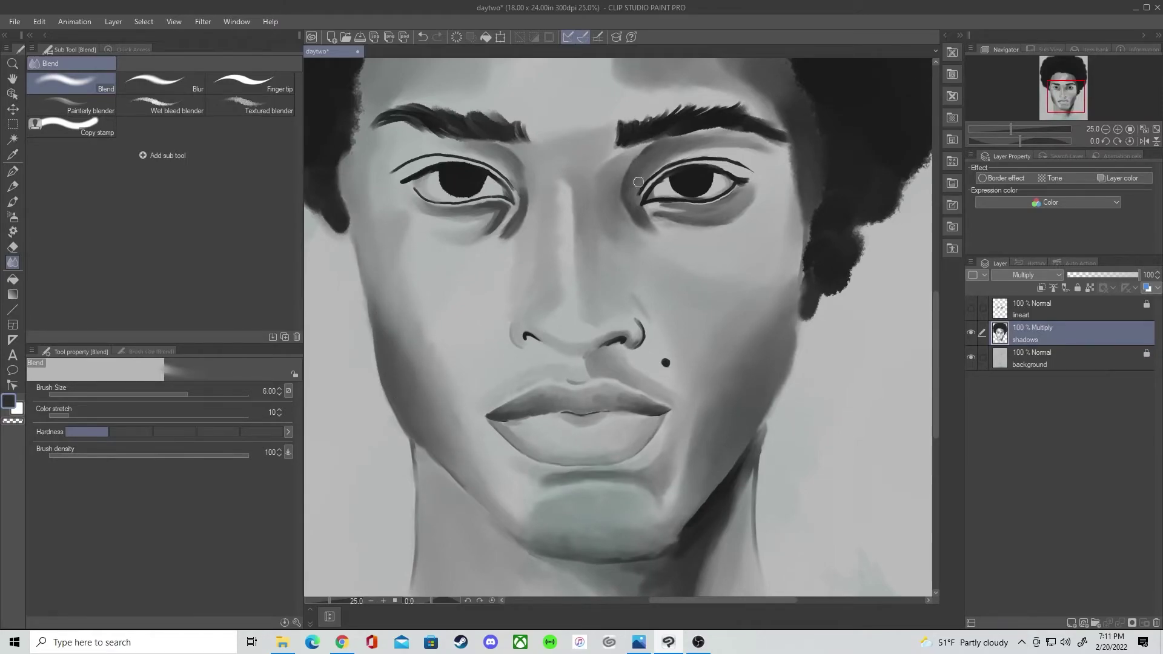
Step: Enlarge the Blend tool to size 15 and smooth the mole-side forehead shadow
{"action": "key", "text": "ctrl+0"}
{"action": "key", "text": "bracketright"}
{"action": "key", "text": "bracketright"}
{"action": "key", "text": "bracketright"}
{"action": "key", "text": "bracketright"}
{"action": "key", "text": "bracketright"}
{"action": "mouse_move", "coordinate": [631, 249]}
{"action": "left_mouse_down"}
{"action": "mouse_move", "coordinate": [658, 274]}
{"action": "mouse_move", "coordinate": [676, 250]}
{"action": "left_mouse_up"}
Step: Unlock the lineart layer, keeping the shadows layer unlocked
{"action": "left_click", "coordinate": [1078, 288]}
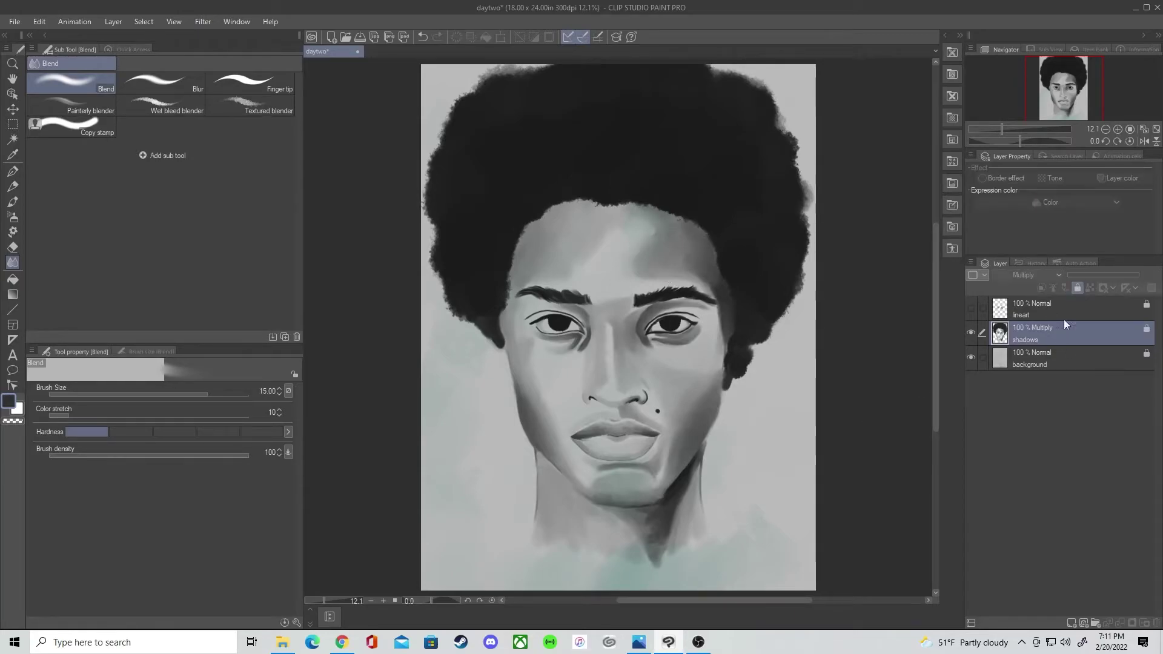
{"action": "left_click", "coordinate": [1077, 289]}
{"action": "left_click", "coordinate": [1059, 310]}
{"action": "left_click", "coordinate": [1078, 288]}
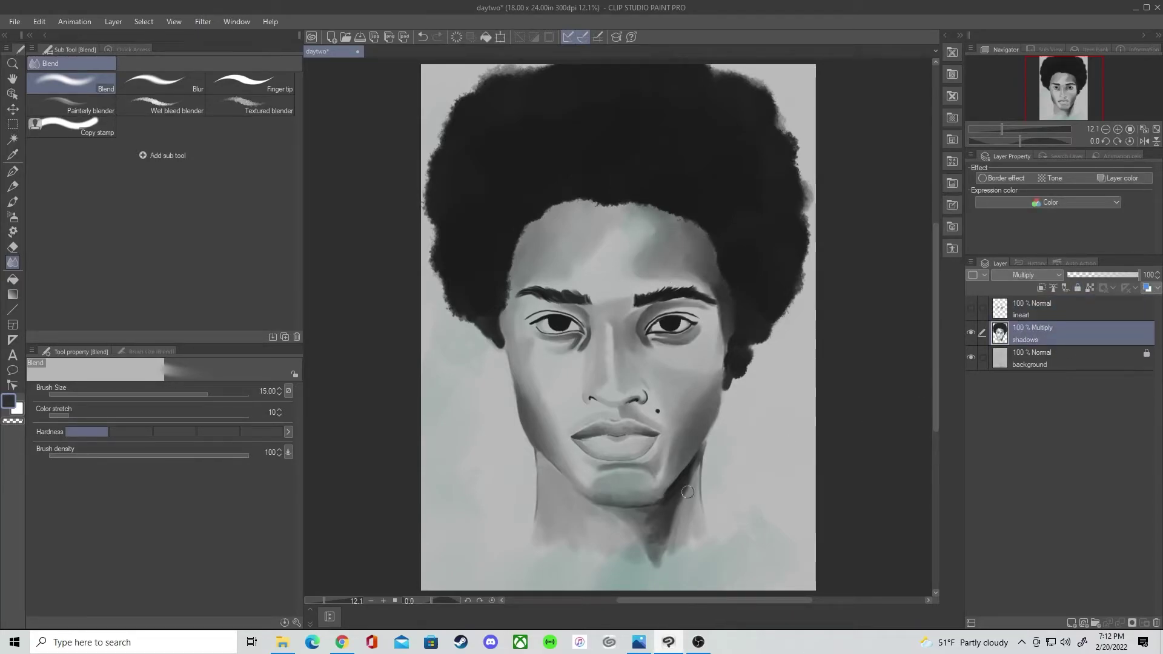
Step: Return to the brush and add a Multiply layer named deepshadows above the shadows layer
{"action": "key", "text": "b"}
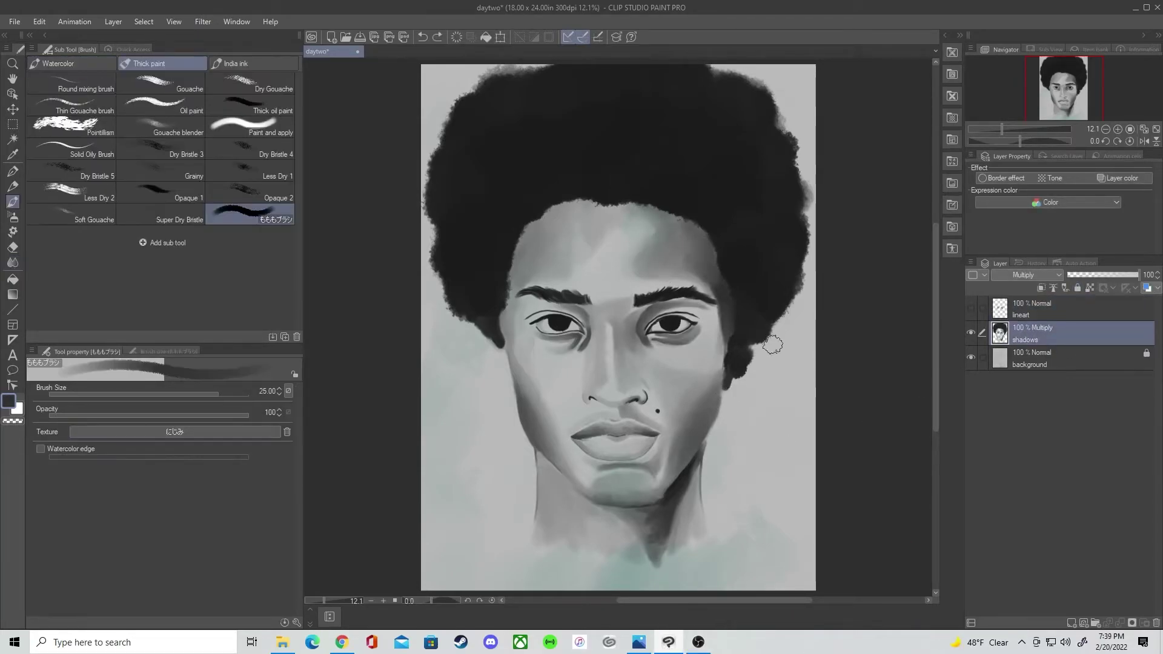
{"action": "left_click", "coordinate": [1071, 623]}
{"action": "double_click", "coordinate": [1025, 340]}
{"action": "type", "text": "deepshadows"}
{"action": "key", "text": "Return"}
{"action": "left_click", "coordinate": [1029, 275]}
{"action": "left_click", "coordinate": [1027, 315]}
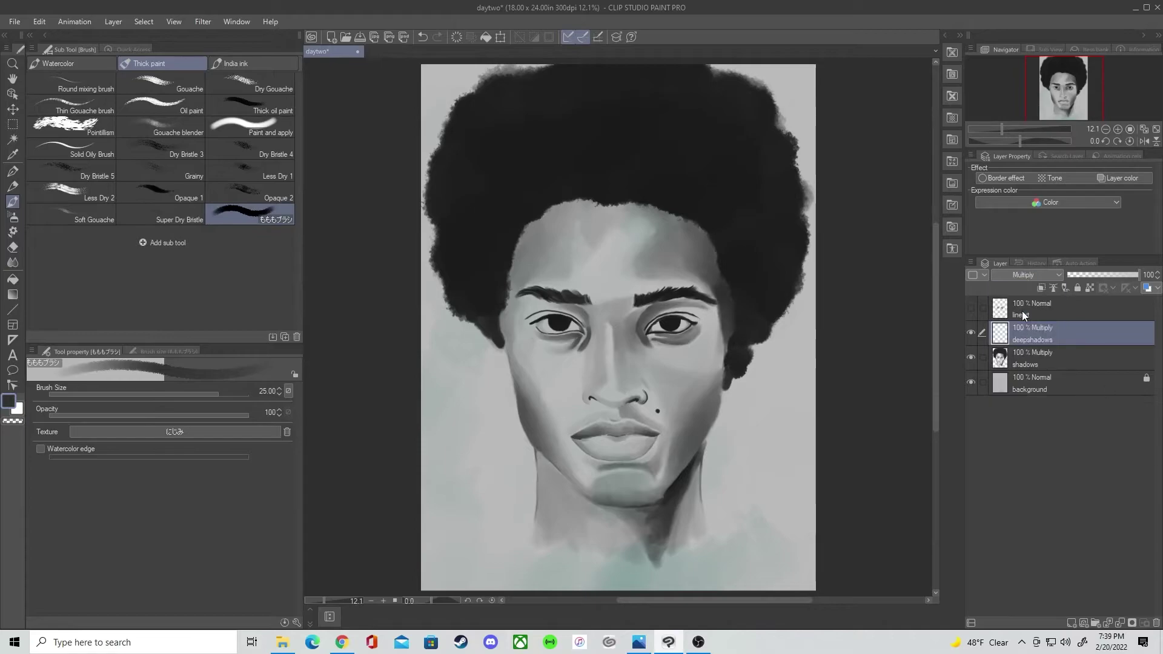
Step: Deepen the shadows around the eye opposite the mole, reducing the brush from size 17 to 12 and 7
{"action": "key", "text": "bracketleft"}
{"action": "key", "text": "bracketleft"}
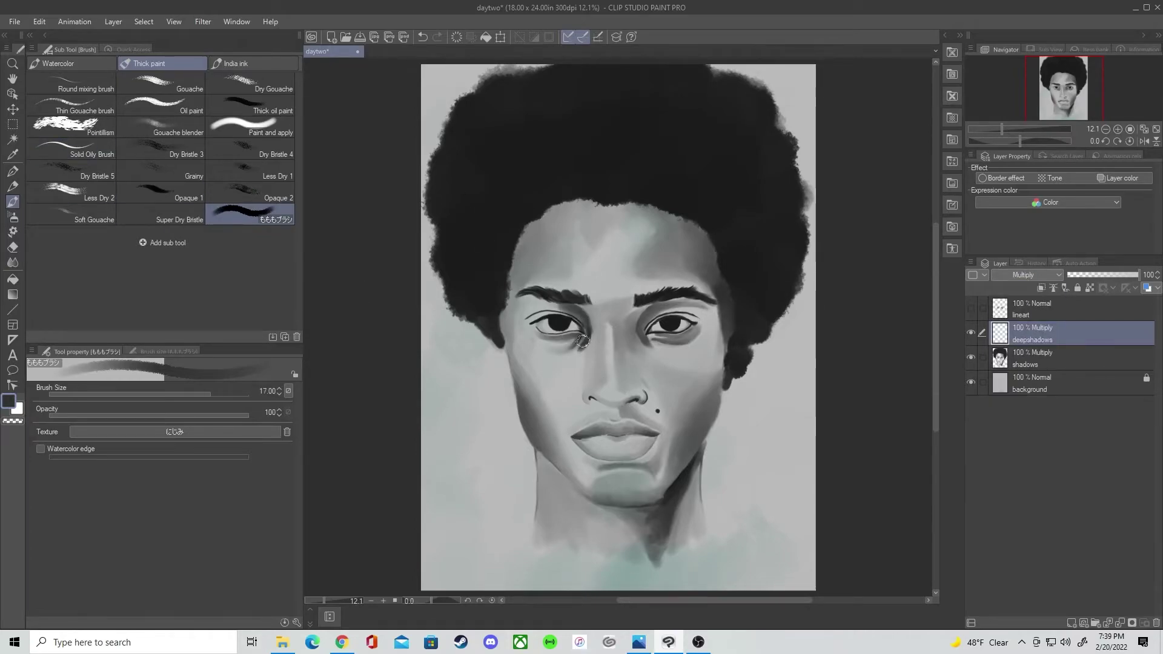
{"action": "scroll", "coordinate": [588, 298], "scroll_direction": "up", "scroll_amount": 1}
{"action": "scroll", "coordinate": [544, 314], "scroll_direction": "up", "scroll_amount": 2}
{"action": "mouse_move", "coordinate": [588, 298]}
{"action": "left_mouse_down"}
{"action": "mouse_move", "coordinate": [534, 324]}
{"action": "mouse_move", "coordinate": [511, 301]}
{"action": "mouse_move", "coordinate": [550, 349]}
{"action": "mouse_move", "coordinate": [535, 386]}
{"action": "left_mouse_up"}
{"action": "key", "text": "bracketleft"}
{"action": "key", "text": "bracketleft"}
{"action": "mouse_move", "coordinate": [536, 369]}
{"action": "left_mouse_down"}
{"action": "mouse_move", "coordinate": [496, 399]}
{"action": "mouse_move", "coordinate": [493, 359]}
{"action": "mouse_move", "coordinate": [527, 316]}
{"action": "mouse_move", "coordinate": [476, 308]}
{"action": "left_mouse_up"}
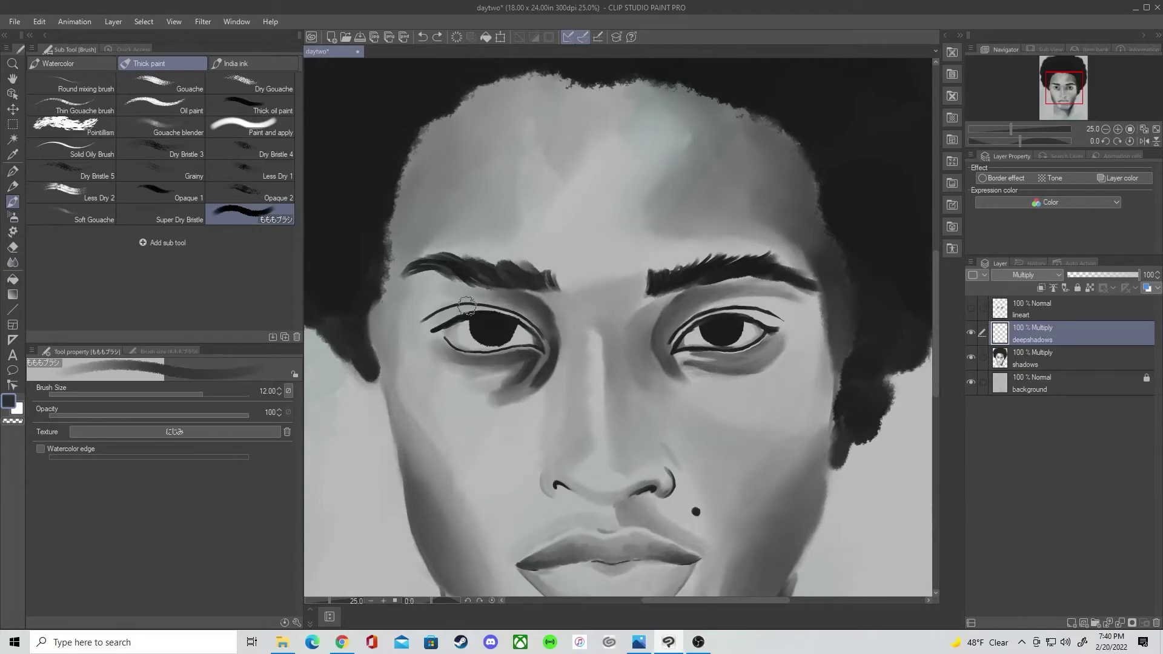
{"action": "key", "text": "bracketleft"}
{"action": "key", "text": "bracketleft"}
{"action": "mouse_move", "coordinate": [537, 358]}
{"action": "left_mouse_down"}
{"action": "mouse_move", "coordinate": [523, 394]}
{"action": "mouse_move", "coordinate": [539, 326]}
{"action": "mouse_move", "coordinate": [550, 352]}
{"action": "left_mouse_up"}
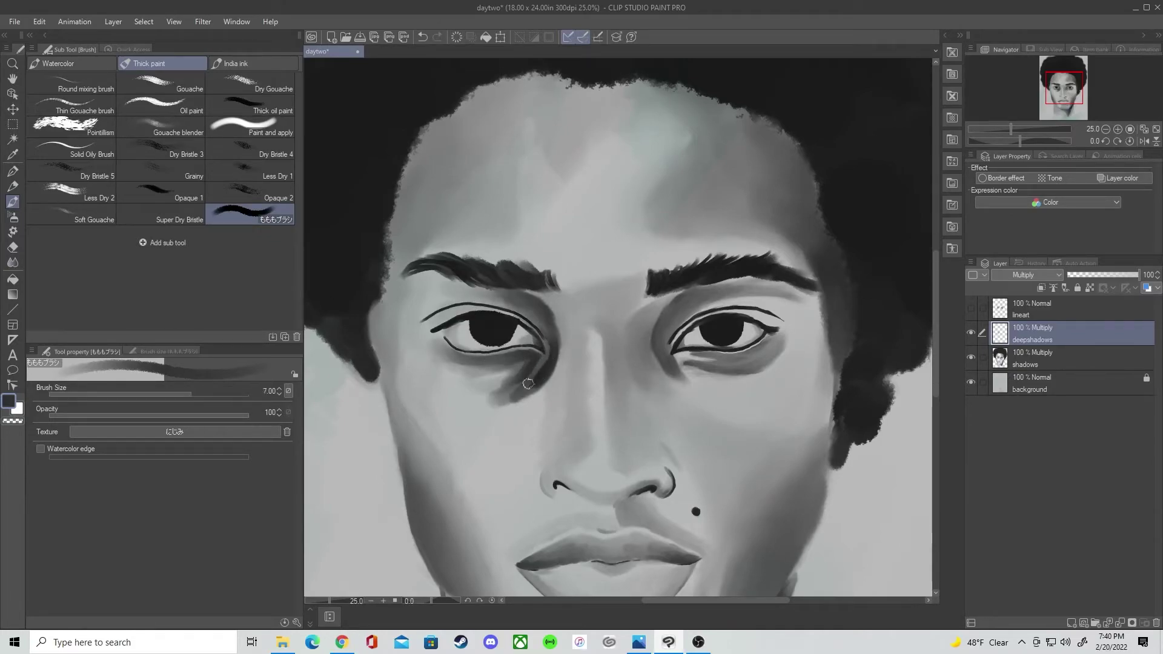
Step: Undo the deep eye shading and the creation of the deepshadows layer
{"action": "scroll", "coordinate": [629, 464], "scroll_direction": "down", "scroll_amount": 4}
{"action": "scroll", "coordinate": [625, 464], "scroll_direction": "up", "scroll_amount": 4}
{"action": "key", "text": "ctrl+z"}
{"action": "key", "text": "ctrl+z"}
{"action": "key", "text": "ctrl+z"}
{"action": "key", "text": "ctrl+z"}
{"action": "key", "text": "ctrl+z"}
{"action": "key", "text": "ctrl+z"}
{"action": "key", "text": "ctrl+z"}
{"action": "key", "text": "ctrl+z"}
{"action": "key", "text": "ctrl+z"}
{"action": "key", "text": "ctrl+z"}
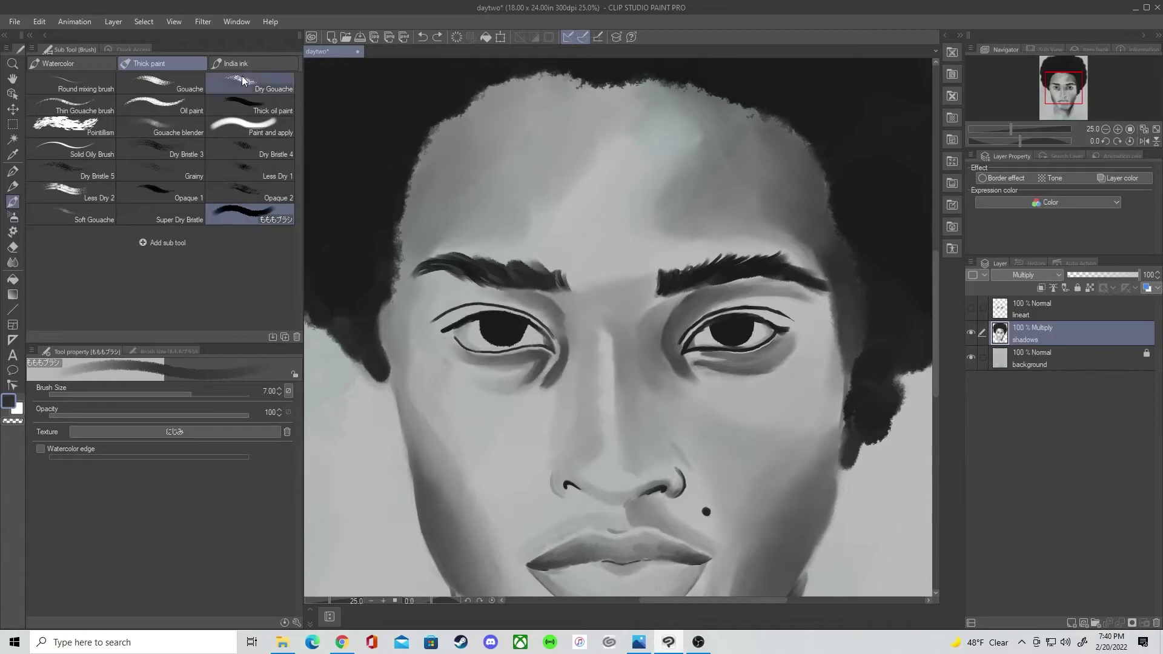
Step: Add a new layer above shadows, set it to Multiply, and name it deepshadows
{"action": "left_click", "coordinate": [1080, 623]}
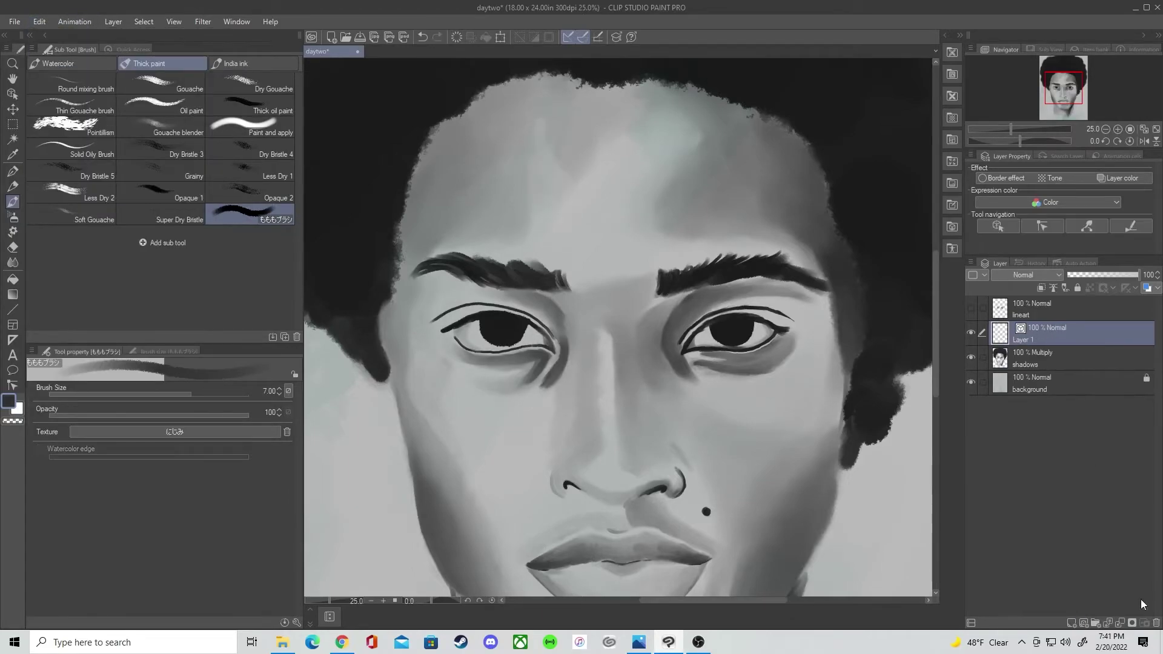
{"action": "left_click", "coordinate": [1027, 274]}
{"action": "left_click", "coordinate": [1024, 309]}
{"action": "double_click", "coordinate": [1024, 340]}
{"action": "type", "text": "deepshadows"}
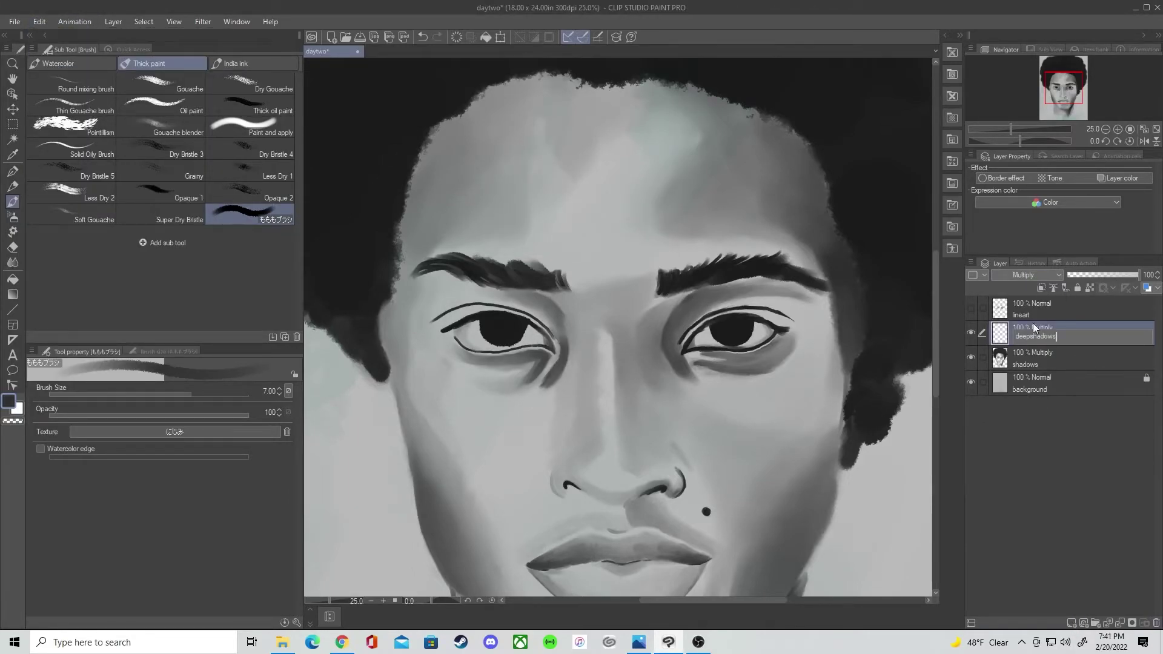
{"action": "key", "text": "Return"}
Step: Deepen the shadows around both eyes at brush size 7, undoing the last stroke beside the nose
{"action": "mouse_move", "coordinate": [495, 363]}
{"action": "left_mouse_down"}
{"action": "mouse_move", "coordinate": [457, 351]}
{"action": "mouse_move", "coordinate": [540, 363]}
{"action": "mouse_move", "coordinate": [452, 349]}
{"action": "mouse_move", "coordinate": [471, 364]}
{"action": "mouse_move", "coordinate": [565, 354]}
{"action": "mouse_move", "coordinate": [555, 336]}
{"action": "mouse_move", "coordinate": [543, 391]}
{"action": "left_mouse_up"}
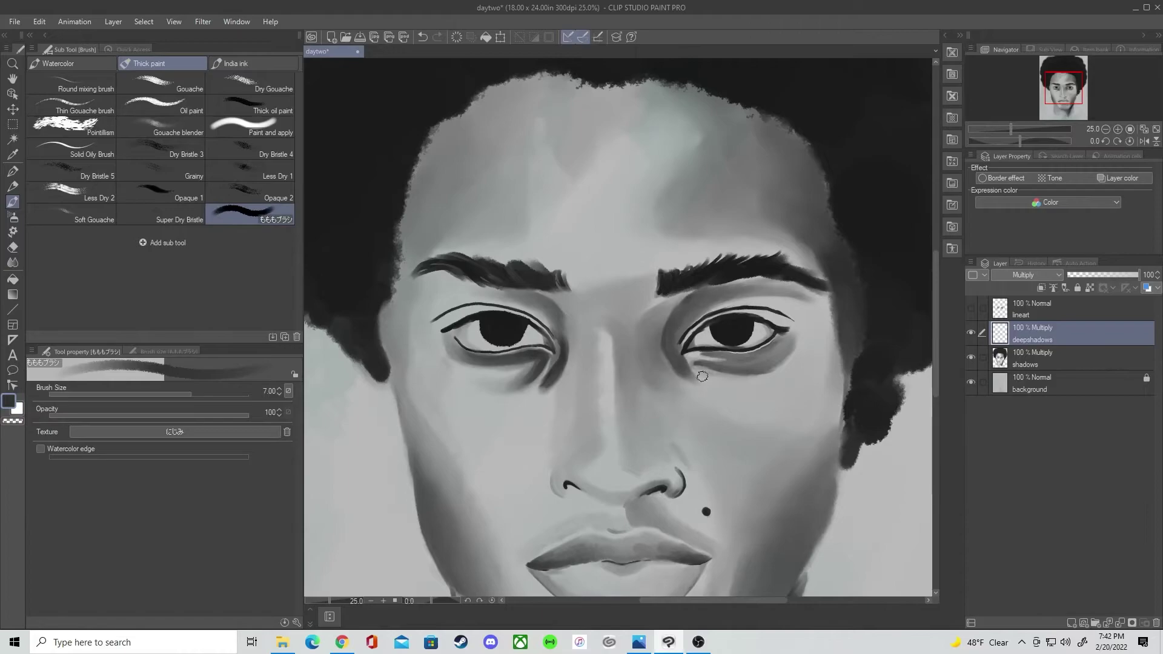
{"action": "left_click_drag", "start_coordinate": [674, 345], "coordinate": [812, 294]}
{"action": "mouse_move", "coordinate": [675, 358]}
{"action": "left_mouse_down"}
{"action": "mouse_move", "coordinate": [787, 350]}
{"action": "mouse_move", "coordinate": [648, 436]}
{"action": "left_mouse_up"}
{"action": "scroll", "coordinate": [727, 360], "scroll_direction": "down", "scroll_amount": 5}
{"action": "key", "text": "ctrl+z"}
Step: Darken the mole-side neck shadow below the jaw at brush size 12 and refine its upper tip at size 3
{"action": "mouse_move", "coordinate": [721, 361]}
{"action": "left_mouse_down"}
{"action": "mouse_move", "coordinate": [696, 405]}
{"action": "mouse_move", "coordinate": [616, 477]}
{"action": "mouse_move", "coordinate": [634, 569]}
{"action": "mouse_move", "coordinate": [635, 507]}
{"action": "mouse_move", "coordinate": [667, 445]}
{"action": "left_mouse_up"}
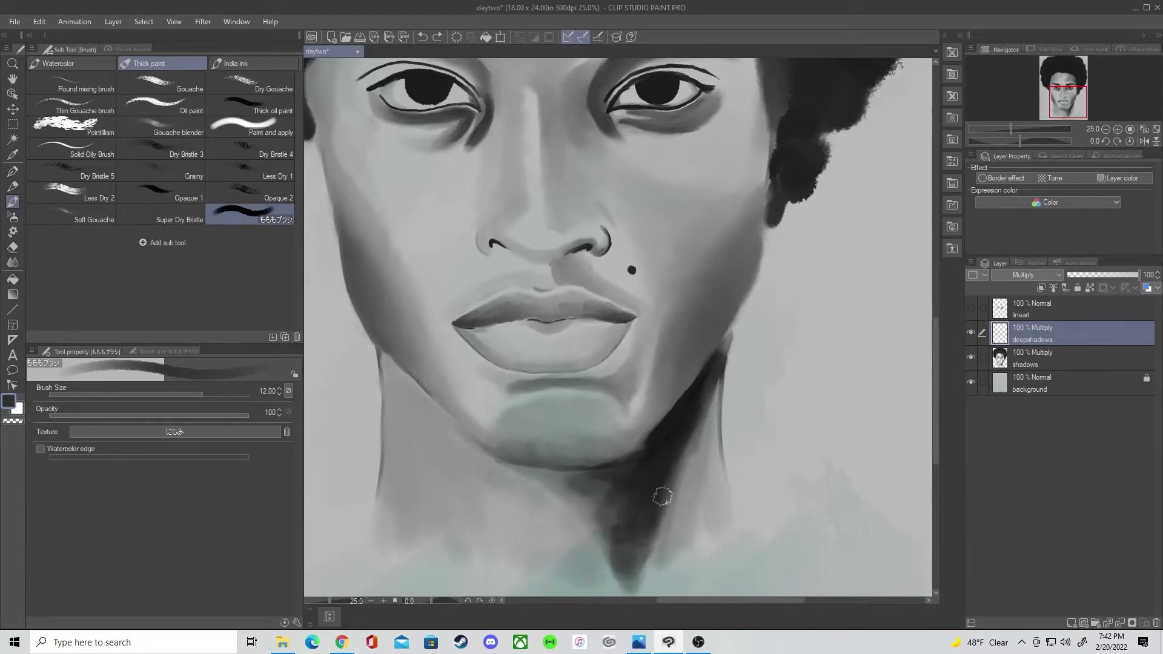
{"action": "key", "text": "bracketleft"}
{"action": "key", "text": "bracketleft"}
{"action": "key", "text": "bracketleft"}
{"action": "key", "text": "bracketleft"}
{"action": "key", "text": "bracketleft"}
{"action": "key", "text": "bracketleft"}
{"action": "key", "text": "bracketleft"}
{"action": "left_click_drag", "start_coordinate": [721, 351], "coordinate": [718, 355]}
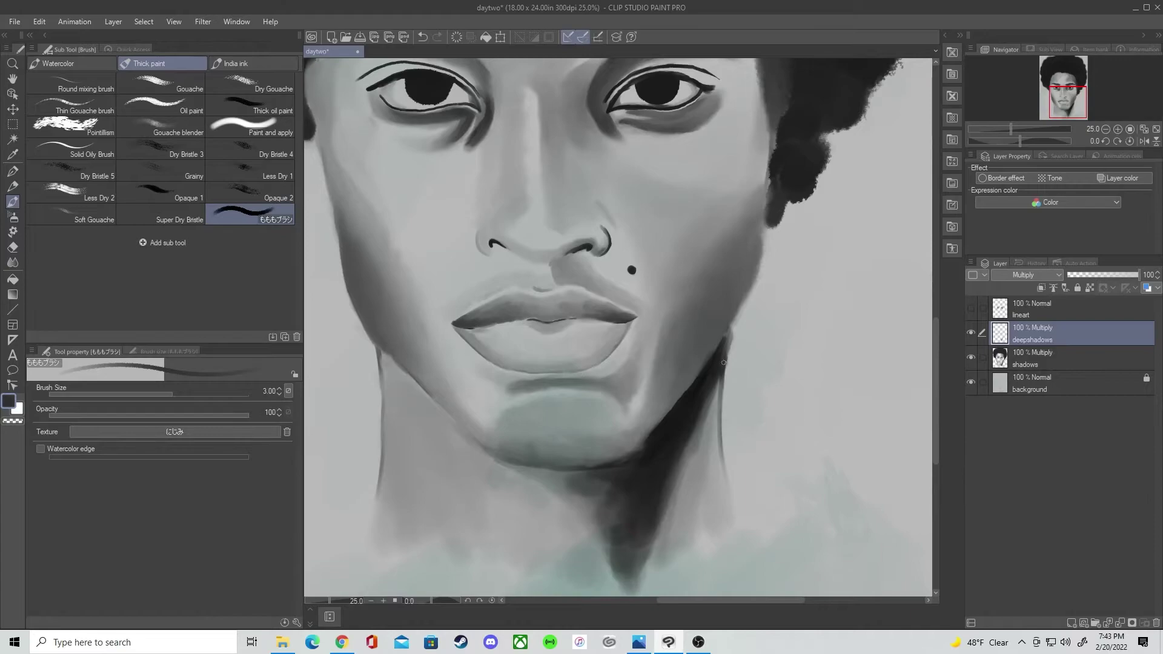
Step: Enlarge the brush to deepen the lip shadows along the mouth line and corners, finishing at size 6
{"action": "key", "text": "bracketright"}
{"action": "key", "text": "bracketright"}
{"action": "key", "text": "bracketright"}
{"action": "key", "text": "bracketright"}
{"action": "key", "text": "bracketright"}
{"action": "mouse_move", "coordinate": [461, 326]}
{"action": "left_mouse_down"}
{"action": "mouse_move", "coordinate": [585, 309]}
{"action": "mouse_move", "coordinate": [632, 317]}
{"action": "left_mouse_up"}
{"action": "mouse_move", "coordinate": [633, 317]}
{"action": "left_mouse_down"}
{"action": "mouse_move", "coordinate": [574, 302]}
{"action": "mouse_move", "coordinate": [510, 306]}
{"action": "mouse_move", "coordinate": [478, 347]}
{"action": "mouse_move", "coordinate": [530, 368]}
{"action": "mouse_move", "coordinate": [624, 333]}
{"action": "mouse_move", "coordinate": [595, 320]}
{"action": "left_mouse_up"}
{"action": "key", "text": "bracketleft"}
{"action": "key", "text": "bracketleft"}
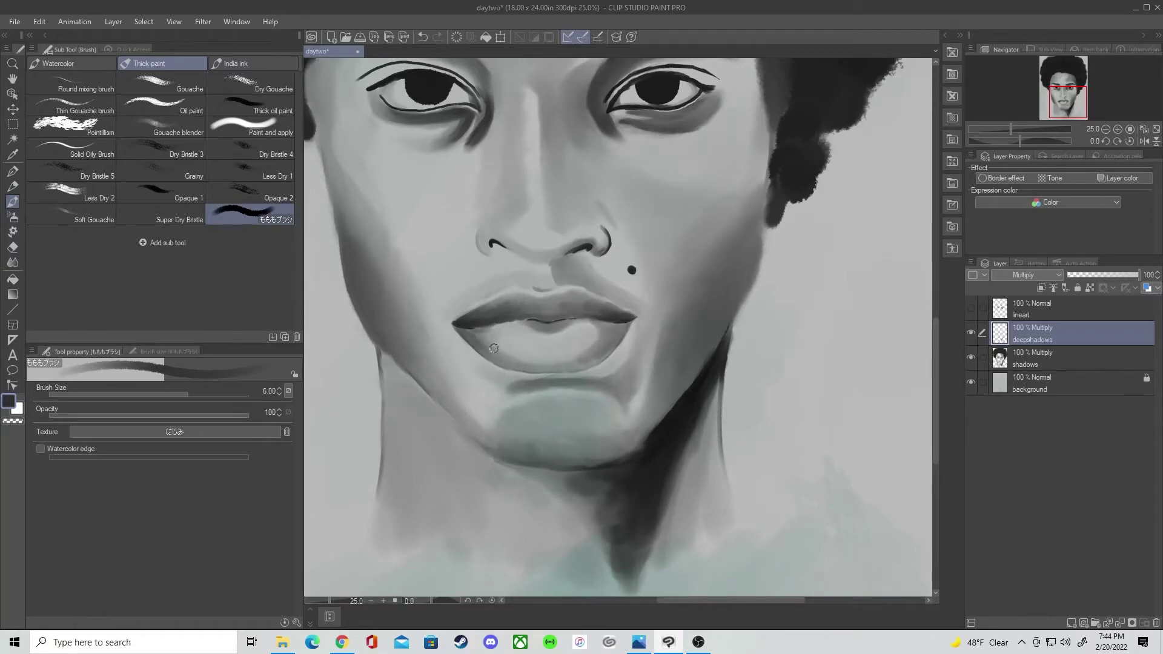
Step: Set the brush to size 10 and deepen the shading beside the nose, on the mole-side jaw and around the chin
{"action": "key", "text": "bracketright"}
{"action": "key", "text": "bracketright"}
{"action": "key", "text": "bracketright"}
{"action": "key", "text": "bracketright"}
{"action": "mouse_move", "coordinate": [550, 143]}
{"action": "left_mouse_down"}
{"action": "mouse_move", "coordinate": [597, 97]}
{"action": "mouse_move", "coordinate": [554, 148]}
{"action": "mouse_move", "coordinate": [587, 76]}
{"action": "mouse_move", "coordinate": [558, 238]}
{"action": "mouse_move", "coordinate": [556, 221]}
{"action": "mouse_move", "coordinate": [551, 390]}
{"action": "mouse_move", "coordinate": [577, 351]}
{"action": "mouse_move", "coordinate": [558, 316]}
{"action": "mouse_move", "coordinate": [545, 361]}
{"action": "left_mouse_up"}
{"action": "mouse_move", "coordinate": [721, 430]}
{"action": "left_mouse_down"}
{"action": "mouse_move", "coordinate": [707, 337]}
{"action": "mouse_move", "coordinate": [656, 368]}
{"action": "left_mouse_up"}
{"action": "left_click_drag", "start_coordinate": [488, 454], "coordinate": [525, 451]}
{"action": "mouse_move", "coordinate": [598, 436]}
{"action": "left_mouse_down"}
{"action": "mouse_move", "coordinate": [573, 524]}
{"action": "mouse_move", "coordinate": [445, 514]}
{"action": "mouse_move", "coordinate": [569, 525]}
{"action": "mouse_move", "coordinate": [573, 512]}
{"action": "left_mouse_up"}
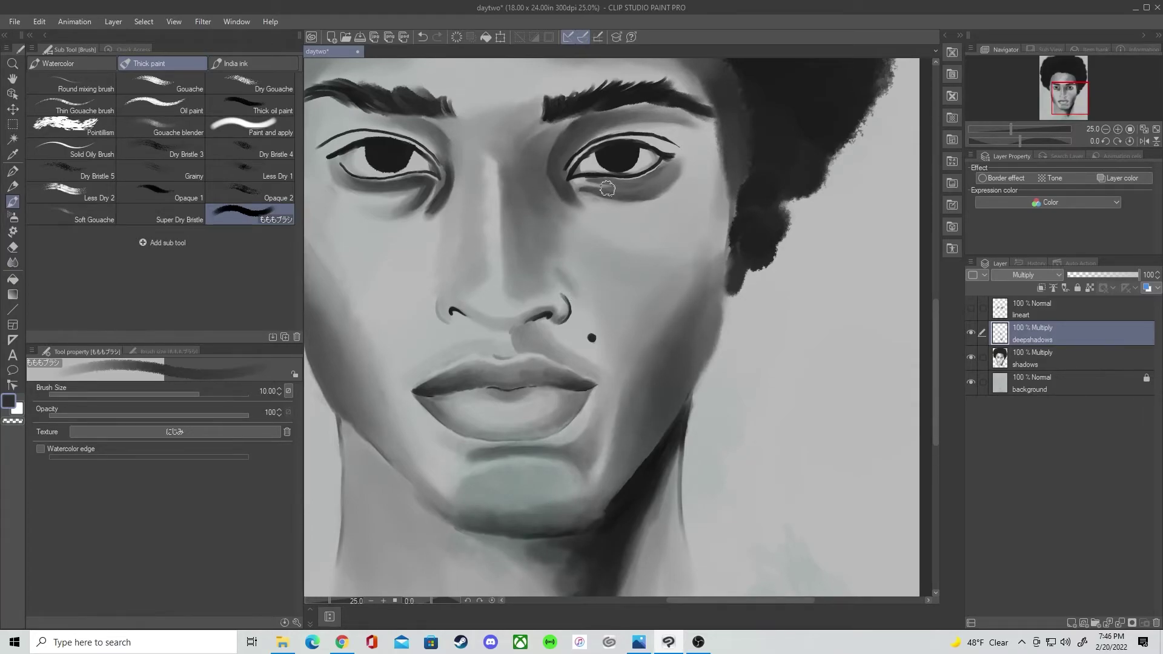
Step: Enlarge the brush and deepen the shadows at the forehead sides and along both outer edges of the face
{"action": "key", "text": "ctrl+minus"}
{"action": "key", "text": "ctrl+minus"}
{"action": "key", "text": "bracketright"}
{"action": "key", "text": "bracketright"}
{"action": "key", "text": "bracketright"}
{"action": "key", "text": "bracketright"}
{"action": "key", "text": "bracketright"}
{"action": "key", "text": "bracketright"}
{"action": "key", "text": "bracketright"}
{"action": "mouse_move", "coordinate": [688, 187]}
{"action": "left_mouse_down"}
{"action": "mouse_move", "coordinate": [640, 132]}
{"action": "mouse_move", "coordinate": [683, 192]}
{"action": "left_mouse_up"}
{"action": "left_click_drag", "start_coordinate": [705, 253], "coordinate": [697, 314]}
{"action": "mouse_move", "coordinate": [485, 157]}
{"action": "left_mouse_down"}
{"action": "mouse_move", "coordinate": [475, 266]}
{"action": "mouse_move", "coordinate": [501, 348]}
{"action": "left_mouse_up"}
Step: Reduce the brush to size 17 and deepen the neck shading below the chin
{"action": "key", "text": "bracketleft"}
{"action": "key", "text": "bracketleft"}
{"action": "key", "text": "bracketleft"}
{"action": "mouse_move", "coordinate": [582, 443]}
{"action": "left_mouse_down"}
{"action": "mouse_move", "coordinate": [621, 452]}
{"action": "mouse_move", "coordinate": [605, 436]}
{"action": "left_mouse_up"}
{"action": "mouse_move", "coordinate": [636, 485]}
{"action": "left_mouse_down"}
{"action": "mouse_move", "coordinate": [669, 408]}
{"action": "mouse_move", "coordinate": [676, 464]}
{"action": "left_mouse_up"}
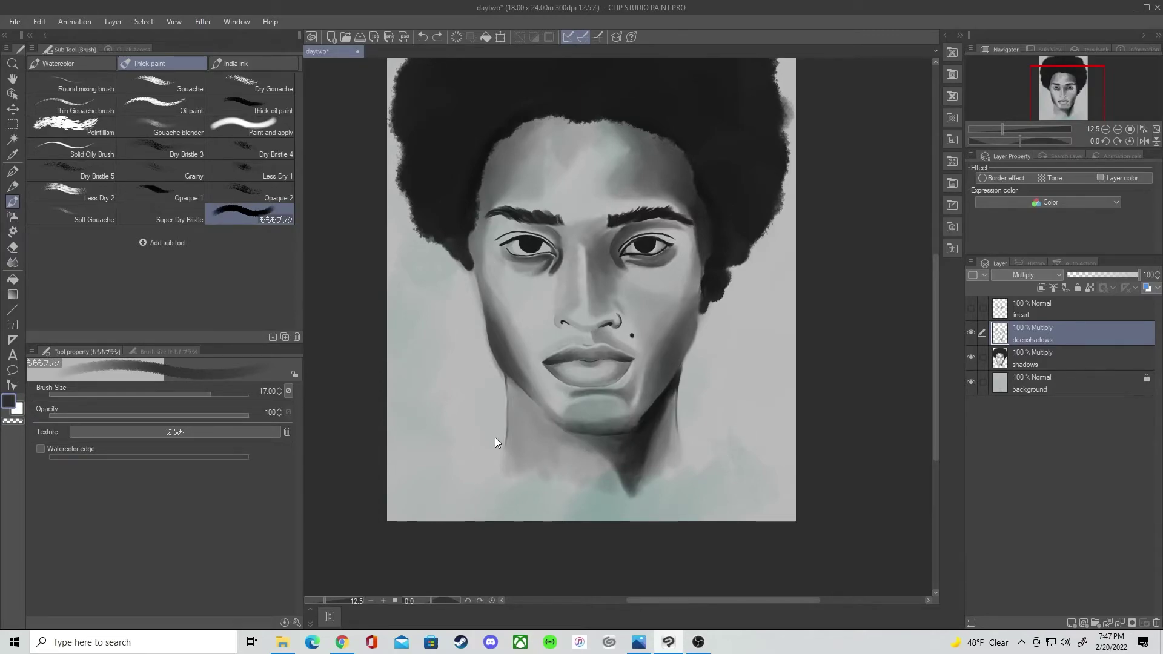
Step: On the shadows layer, choose a near-white colour and paint small highlights in both irises with a much smaller brush
{"action": "left_click", "coordinate": [1031, 360]}
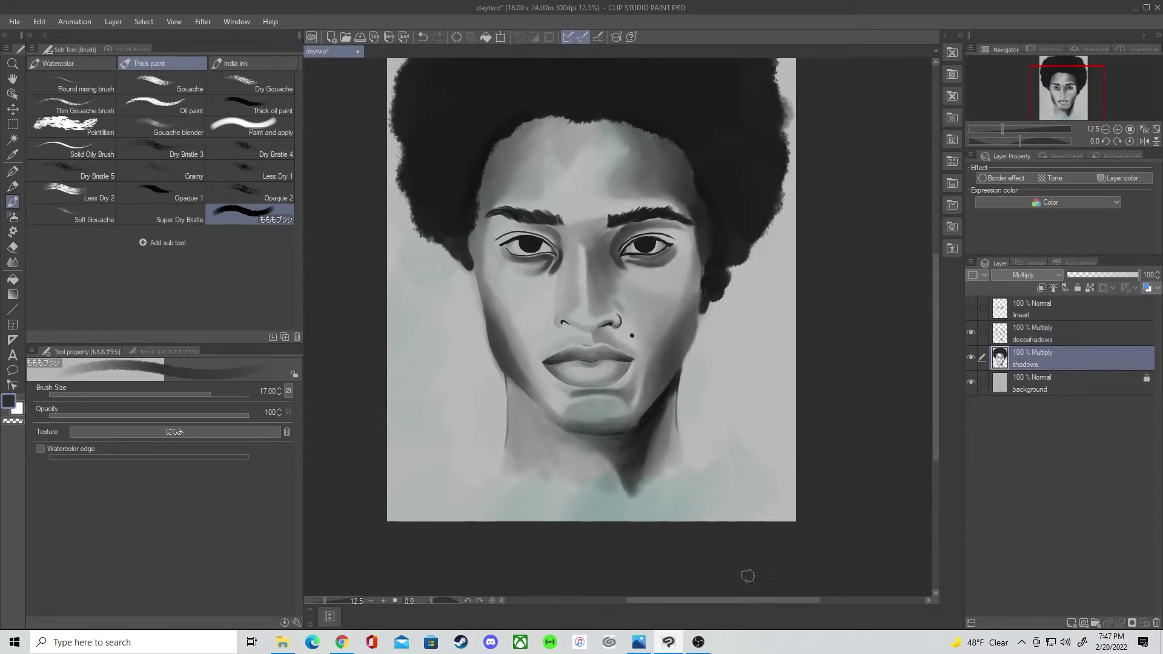
{"action": "scroll", "coordinate": [568, 279], "scroll_direction": "up", "scroll_amount": 2}
{"action": "double_click", "coordinate": [9, 401]}
{"action": "left_click_drag", "start_coordinate": [570, 507], "coordinate": [567, 500]}
{"action": "left_click", "coordinate": [855, 437]}
{"action": "key", "text": "bracketleft"}
{"action": "key", "text": "bracketleft"}
{"action": "key", "text": "bracketleft"}
{"action": "key", "text": "bracketleft"}
{"action": "key", "text": "bracketleft"}
{"action": "key", "text": "bracketleft"}
{"action": "key", "text": "bracketleft"}
{"action": "key", "text": "bracketleft"}
{"action": "key", "text": "bracketleft"}
{"action": "left_click_drag", "start_coordinate": [479, 203], "coordinate": [485, 209]}
{"action": "left_click_drag", "start_coordinate": [717, 205], "coordinate": [714, 214]}
Step: Switch to the Blend tool and make deepshadows the active layer
{"action": "key", "text": "j"}
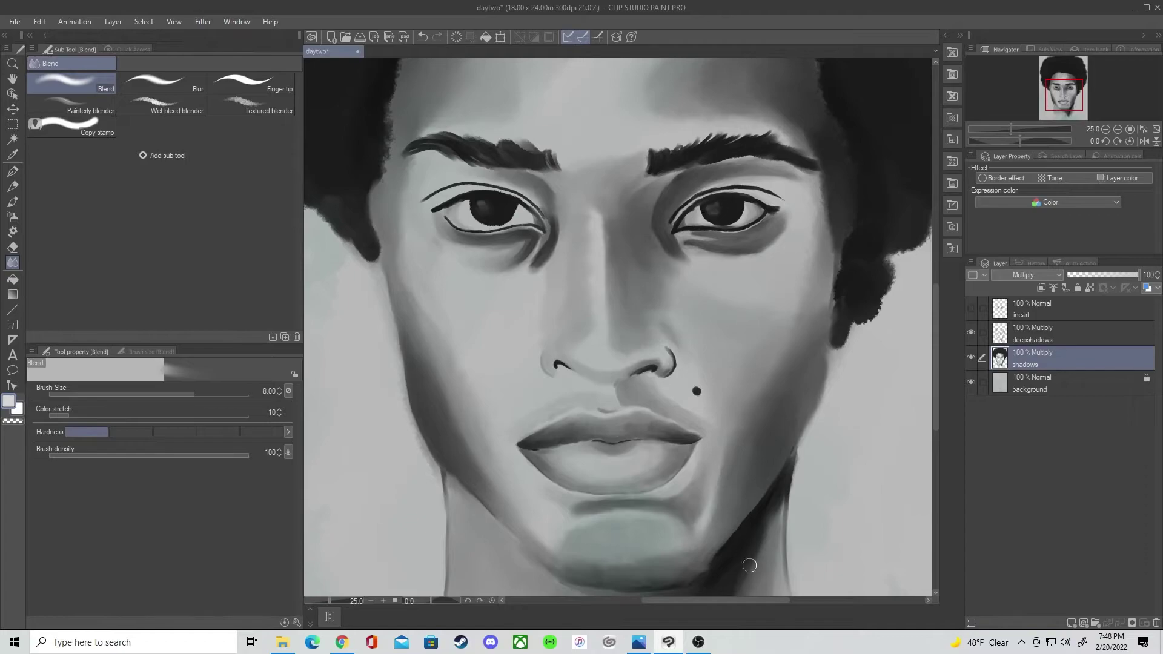
{"action": "scroll", "coordinate": [752, 573], "scroll_direction": "down", "scroll_amount": 2}
{"action": "left_click_drag", "start_coordinate": [758, 589], "coordinate": [686, 485]}
{"action": "left_click", "coordinate": [1030, 337]}
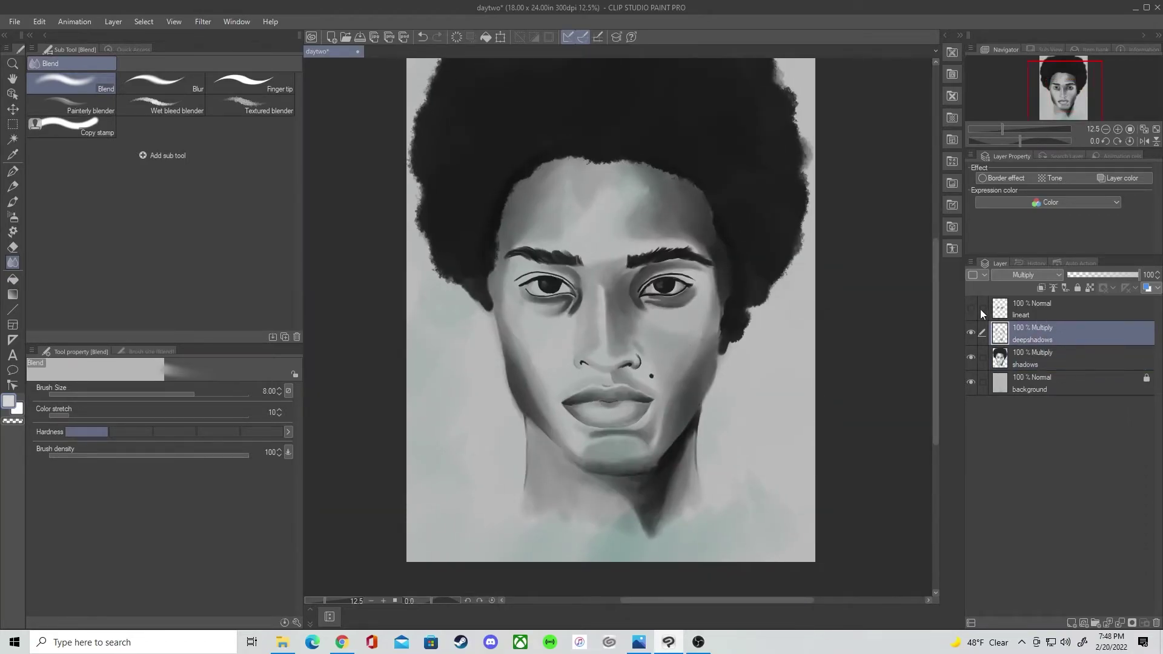
Step: Set the basecolor layer's blending mode to Color and take the Soft airbrush at about size 33
{"action": "left_click", "coordinate": [1028, 275]}
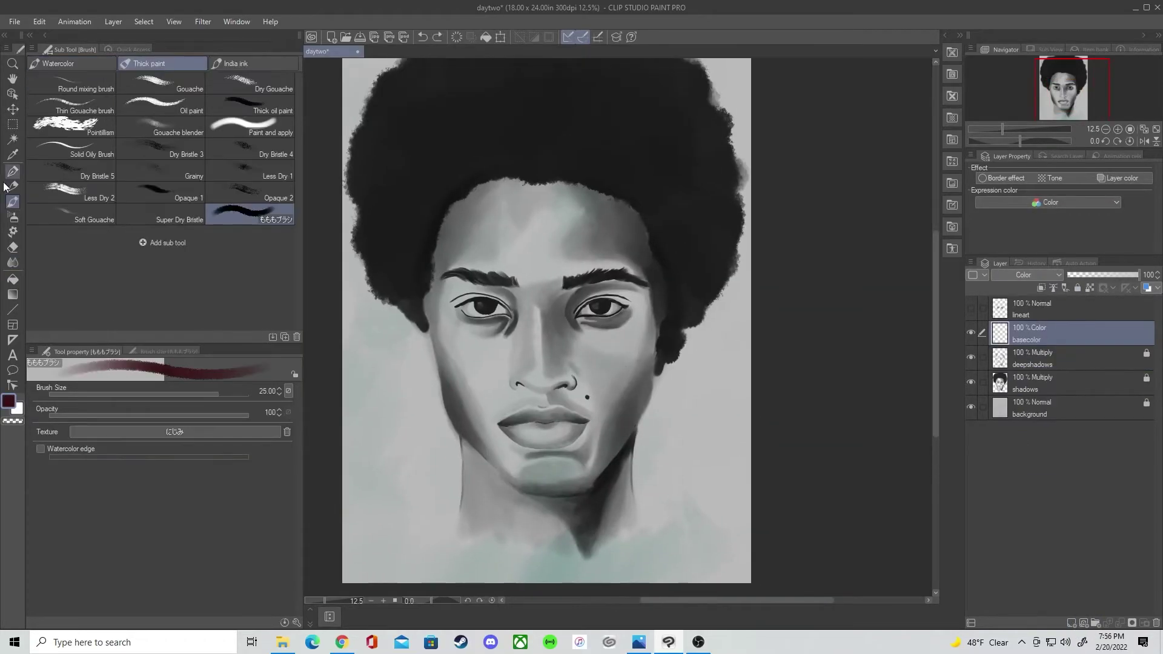
{"action": "left_click", "coordinate": [13, 217]}
{"action": "left_click_drag", "start_coordinate": [206, 394], "coordinate": [225, 395]}
Step: Pick a dark orange-brown and airbrush a first skin tint over the cheeks, nose and forehead, enlarging the brush
{"action": "double_click", "coordinate": [8, 401]}
{"action": "left_click_drag", "start_coordinate": [738, 486], "coordinate": [740, 492]}
{"action": "left_click", "coordinate": [719, 475]}
{"action": "left_click", "coordinate": [738, 490]}
{"action": "left_click", "coordinate": [860, 322]}
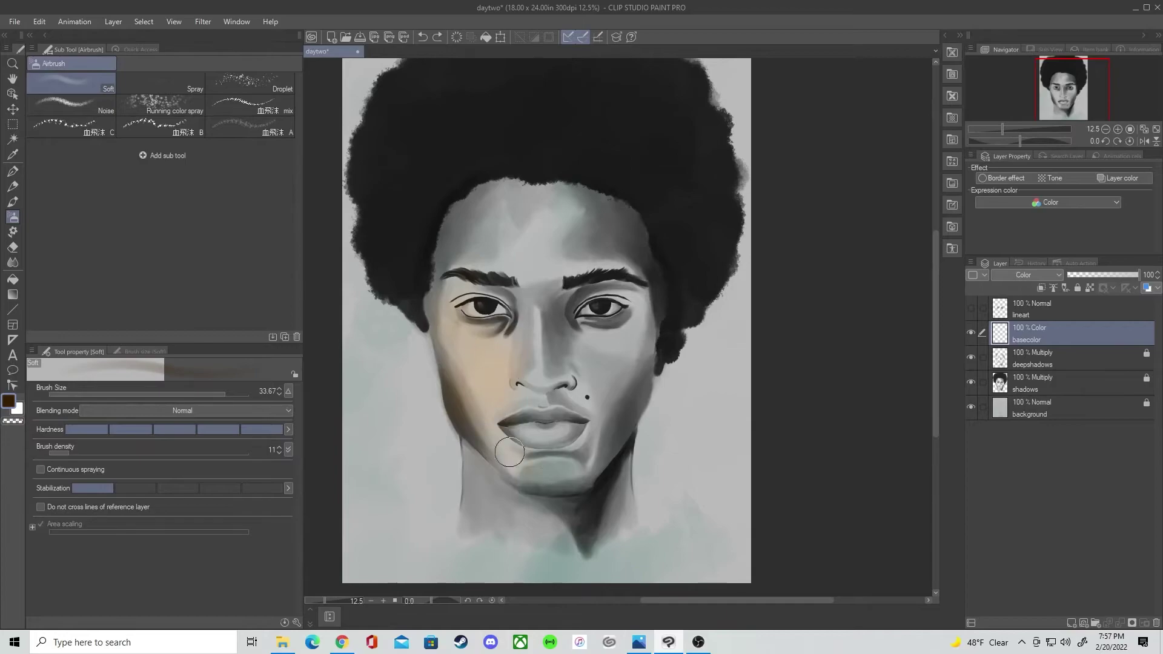
{"action": "key", "text": "bracketright"}
{"action": "key", "text": "bracketright"}
{"action": "key", "text": "bracketright"}
{"action": "left_click_drag", "start_coordinate": [536, 365], "coordinate": [536, 396]}
{"action": "mouse_move", "coordinate": [540, 248]}
{"action": "left_mouse_down"}
{"action": "mouse_move", "coordinate": [579, 237]}
{"action": "mouse_move", "coordinate": [638, 345]}
{"action": "left_mouse_up"}
Step: Choose a brighter, fully saturated brown and spread the skin tint across the whole face with the large brush
{"action": "double_click", "coordinate": [8, 401]}
{"action": "left_click", "coordinate": [720, 457]}
{"action": "left_click", "coordinate": [860, 323]}
{"action": "mouse_move", "coordinate": [468, 359]}
{"action": "left_mouse_down"}
{"action": "mouse_move", "coordinate": [539, 358]}
{"action": "mouse_move", "coordinate": [551, 218]}
{"action": "mouse_move", "coordinate": [483, 261]}
{"action": "mouse_move", "coordinate": [619, 249]}
{"action": "mouse_move", "coordinate": [570, 435]}
{"action": "mouse_move", "coordinate": [464, 362]}
{"action": "mouse_move", "coordinate": [583, 521]}
{"action": "mouse_move", "coordinate": [534, 365]}
{"action": "mouse_move", "coordinate": [533, 200]}
{"action": "mouse_move", "coordinate": [633, 327]}
{"action": "left_mouse_up"}
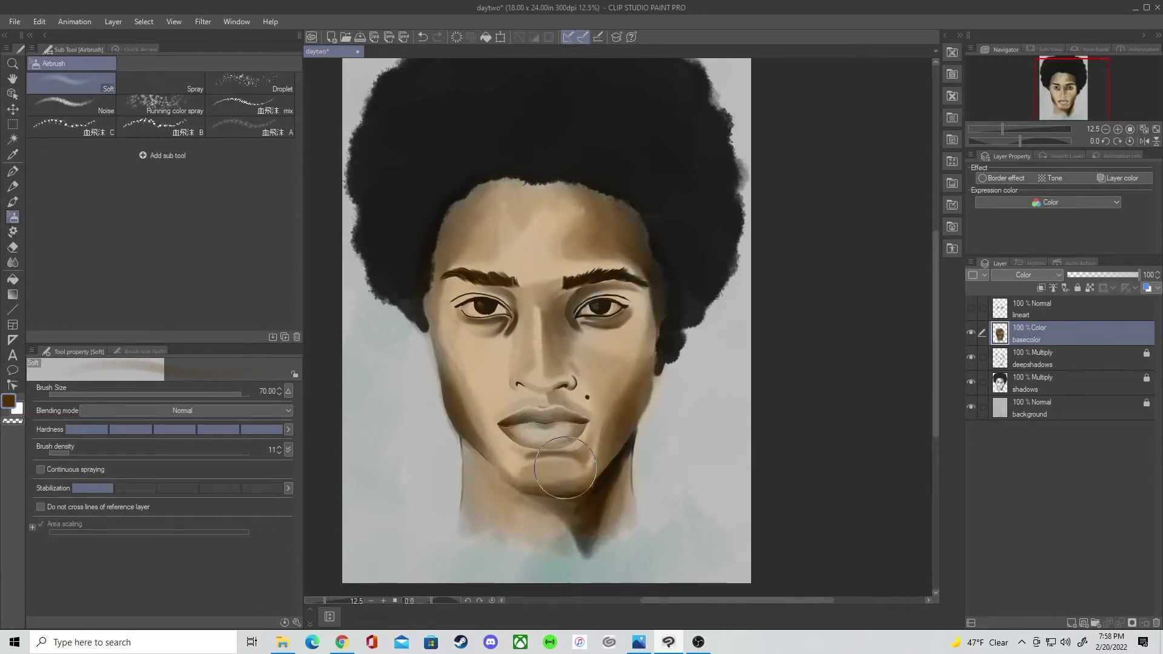
Step: Shift the colour to a redder brown and tint the shadow under the viewer's left eye with a much smaller brush
{"action": "double_click", "coordinate": [9, 401]}
{"action": "left_click", "coordinate": [733, 493]}
{"action": "left_click", "coordinate": [858, 322]}
{"action": "key", "text": "["}
{"action": "key", "text": "["}
{"action": "key", "text": "["}
{"action": "key", "text": "["}
{"action": "key", "text": "["}
{"action": "key", "text": "["}
{"action": "left_click_drag", "start_coordinate": [508, 326], "coordinate": [489, 326]}
Step: Keep the reddish brown, enlarge the brush and warm the shadowed cheek edge on the viewer's left
{"action": "left_click", "coordinate": [9, 401]}
{"action": "left_click", "coordinate": [860, 325]}
{"action": "key", "text": "bracketright"}
{"action": "key", "text": "bracketright"}
{"action": "key", "text": "bracketright"}
{"action": "mouse_move", "coordinate": [458, 389]}
{"action": "left_mouse_down"}
{"action": "mouse_move", "coordinate": [470, 376]}
{"action": "mouse_move", "coordinate": [467, 423]}
{"action": "left_mouse_up"}
{"action": "key", "text": "bracketleft"}
{"action": "key", "text": "bracketleft"}
Step: Try a redder tint along the cheek edge on the viewer's right with an enlarged brush
{"action": "left_click", "coordinate": [8, 401]}
{"action": "left_click", "coordinate": [737, 498]}
{"action": "left_click", "coordinate": [859, 325]}
{"action": "key", "text": "bracketright"}
{"action": "key", "text": "bracketright"}
{"action": "key", "text": "bracketright"}
{"action": "left_click_drag", "start_coordinate": [643, 361], "coordinate": [635, 377]}
{"action": "key", "text": "ctrl+z"}
Step: Reduce the brush to size 20, pick a dark olive-brown and tint the area above the viewer's right eyebrow
{"action": "key", "text": "bracketleft"}
{"action": "key", "text": "bracketleft"}
{"action": "key", "text": "bracketleft"}
{"action": "key", "text": "bracketleft"}
{"action": "left_click", "coordinate": [8, 401]}
{"action": "left_click", "coordinate": [861, 320]}
{"action": "left_click", "coordinate": [8, 401]}
{"action": "left_click", "coordinate": [719, 415]}
{"action": "left_click", "coordinate": [862, 321]}
{"action": "left_click_drag", "start_coordinate": [733, 492], "coordinate": [734, 487]}
{"action": "left_click", "coordinate": [719, 477]}
{"action": "left_click", "coordinate": [860, 323]}
{"action": "left_click_drag", "start_coordinate": [562, 260], "coordinate": [626, 247]}
Step: Pick the dark brown 240E00, enlarge the brush to 40 and tint the skin beside the nose bridge and inner eye corner
{"action": "double_click", "coordinate": [9, 402]}
{"action": "left_click", "coordinate": [735, 492]}
{"action": "left_click", "coordinate": [721, 483]}
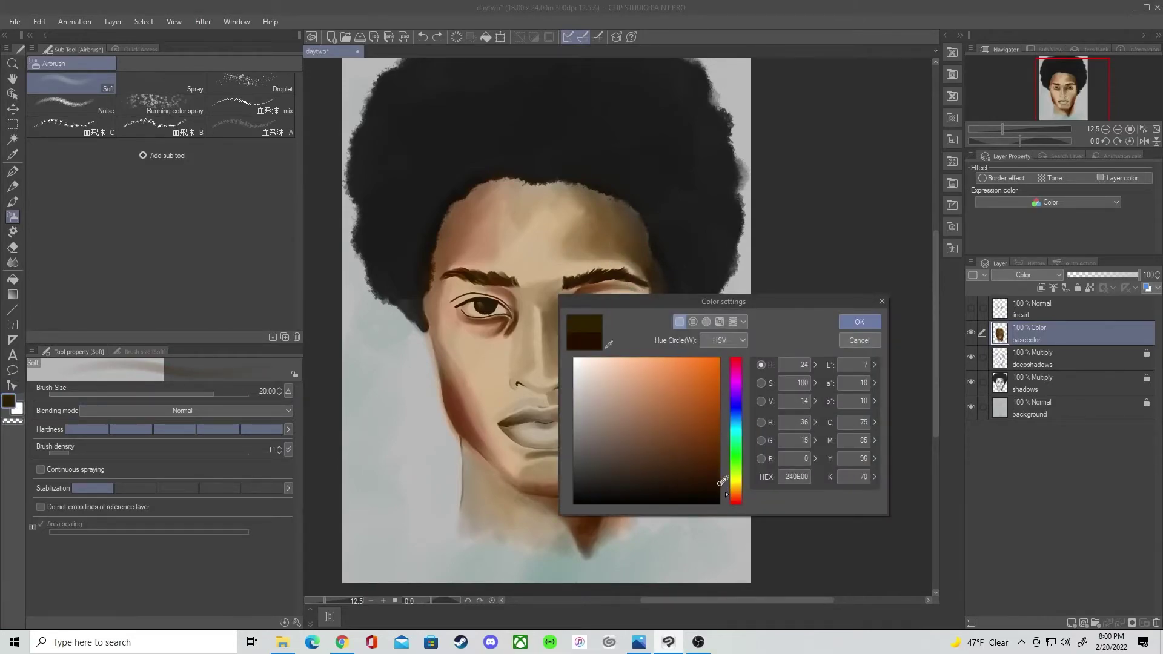
{"action": "left_click", "coordinate": [859, 323]}
{"action": "key", "text": "bracketright"}
{"action": "key", "text": "bracketright"}
{"action": "key", "text": "bracketright"}
{"action": "left_click_drag", "start_coordinate": [531, 303], "coordinate": [516, 314]}
Step: Choose a more saturated reddish brown and warm the skin across the forehead and the rest of the face
{"action": "double_click", "coordinate": [8, 402]}
{"action": "left_click", "coordinate": [735, 500]}
{"action": "left_click", "coordinate": [719, 458]}
{"action": "left_click", "coordinate": [860, 322]}
{"action": "mouse_move", "coordinate": [604, 249]}
{"action": "left_mouse_down"}
{"action": "mouse_move", "coordinate": [606, 205]}
{"action": "mouse_move", "coordinate": [526, 243]}
{"action": "left_mouse_up"}
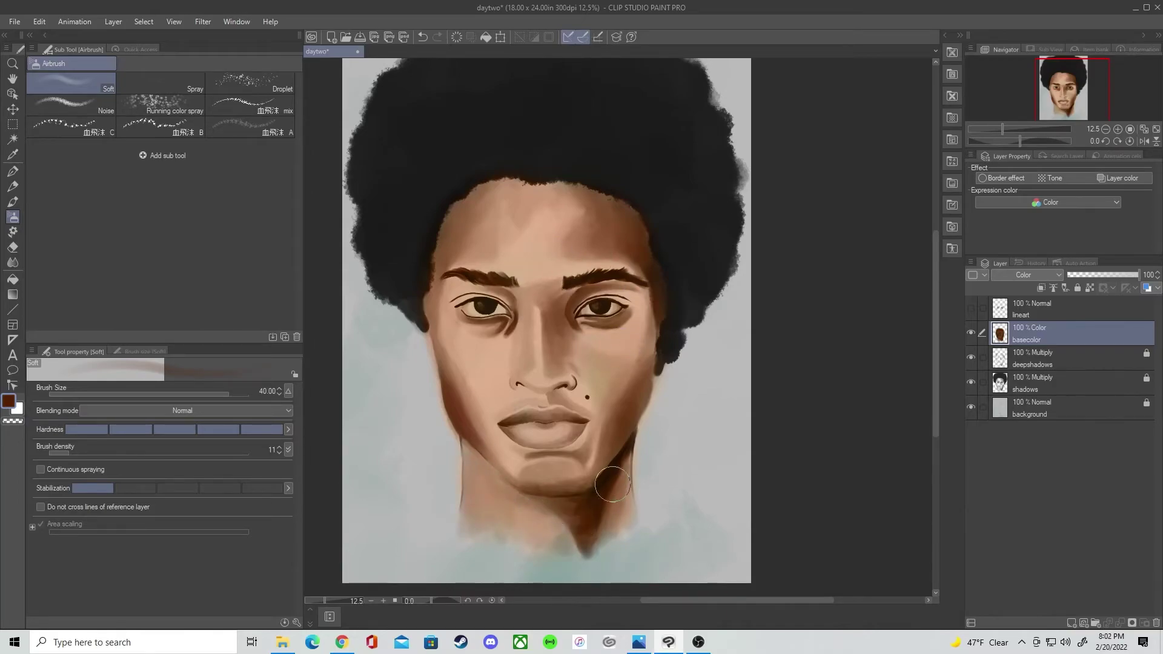
Step: Undo the last tint stroke and try a near-black brown along the side of the nose
{"action": "left_click", "coordinate": [9, 401]}
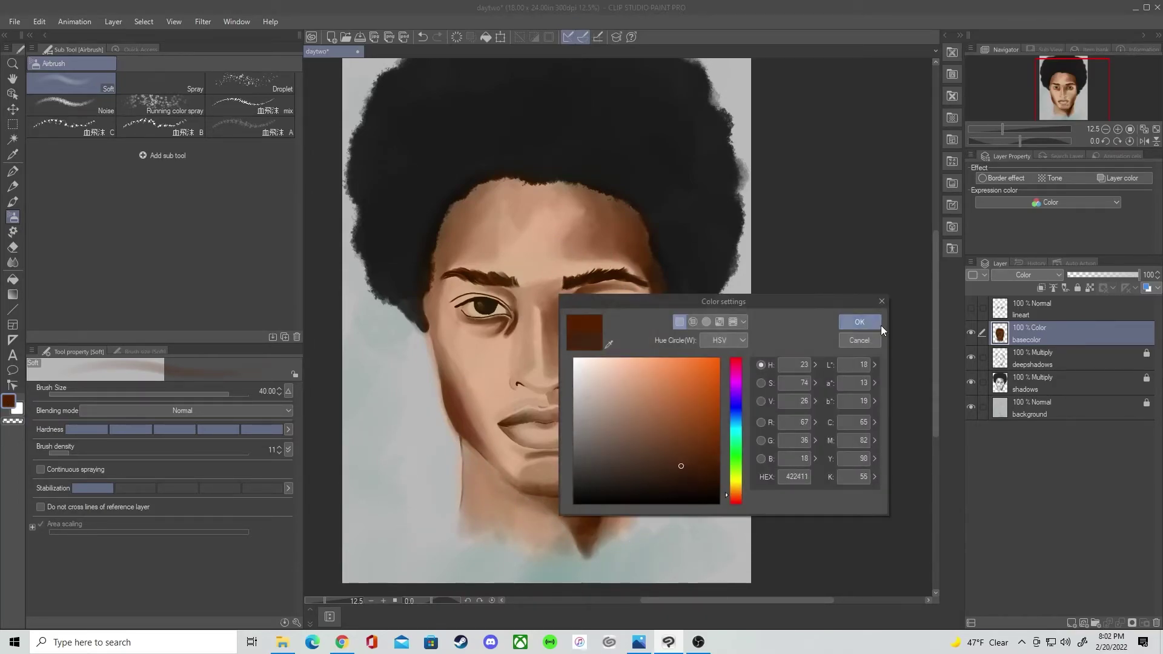
{"action": "left_click", "coordinate": [860, 323]}
{"action": "key", "text": "ctrl+z"}
{"action": "left_click", "coordinate": [8, 401]}
{"action": "mouse_move", "coordinate": [703, 479]}
{"action": "left_mouse_down"}
{"action": "mouse_move", "coordinate": [734, 482]}
{"action": "mouse_move", "coordinate": [721, 493]}
{"action": "left_mouse_up"}
{"action": "left_click", "coordinate": [859, 323]}
{"action": "left_click_drag", "start_coordinate": [557, 339], "coordinate": [548, 385]}
{"action": "key", "text": "ctrl+z"}
Step: Choose black and neutralise the skin tint over the viewer's left iris with the brush at size 17
{"action": "left_click", "coordinate": [9, 402]}
{"action": "left_click", "coordinate": [720, 412]}
{"action": "left_click", "coordinate": [860, 323]}
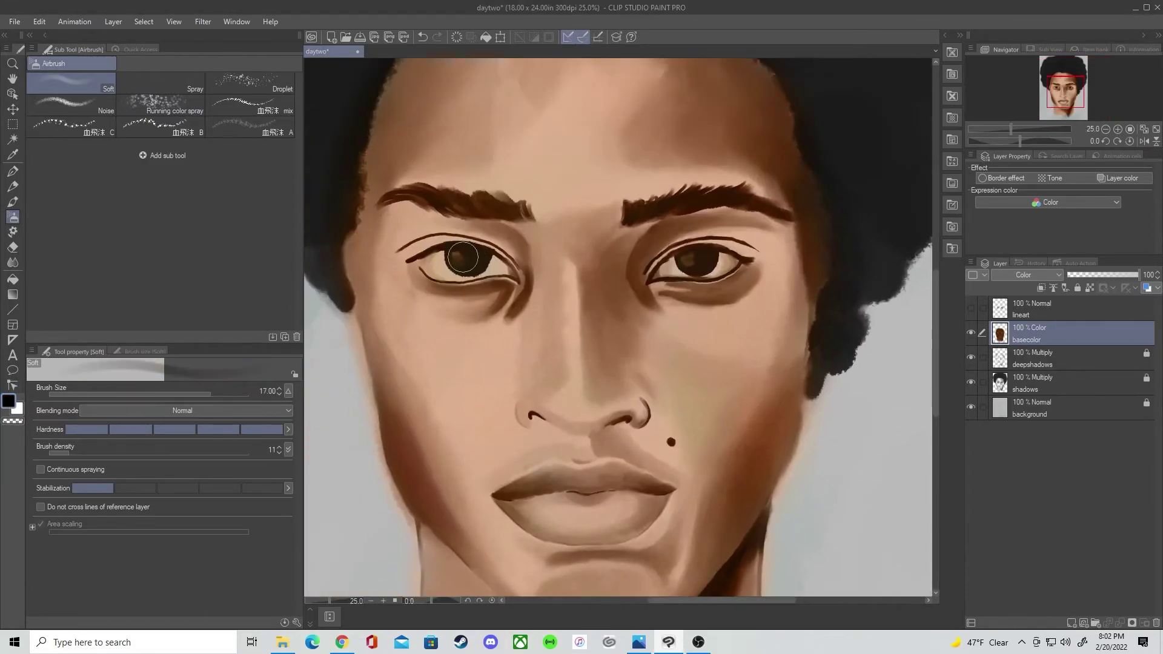
{"action": "left_click_drag", "start_coordinate": [463, 257], "coordinate": [487, 277]}
Step: Neutralise the viewer's left eye's lash line with the brush at size 4 and its white at size 6
{"action": "key", "text": "bracketleft"}
{"action": "key", "text": "bracketleft"}
{"action": "key", "text": "bracketleft"}
{"action": "key", "text": "bracketleft"}
{"action": "key", "text": "bracketleft"}
{"action": "key", "text": "bracketleft"}
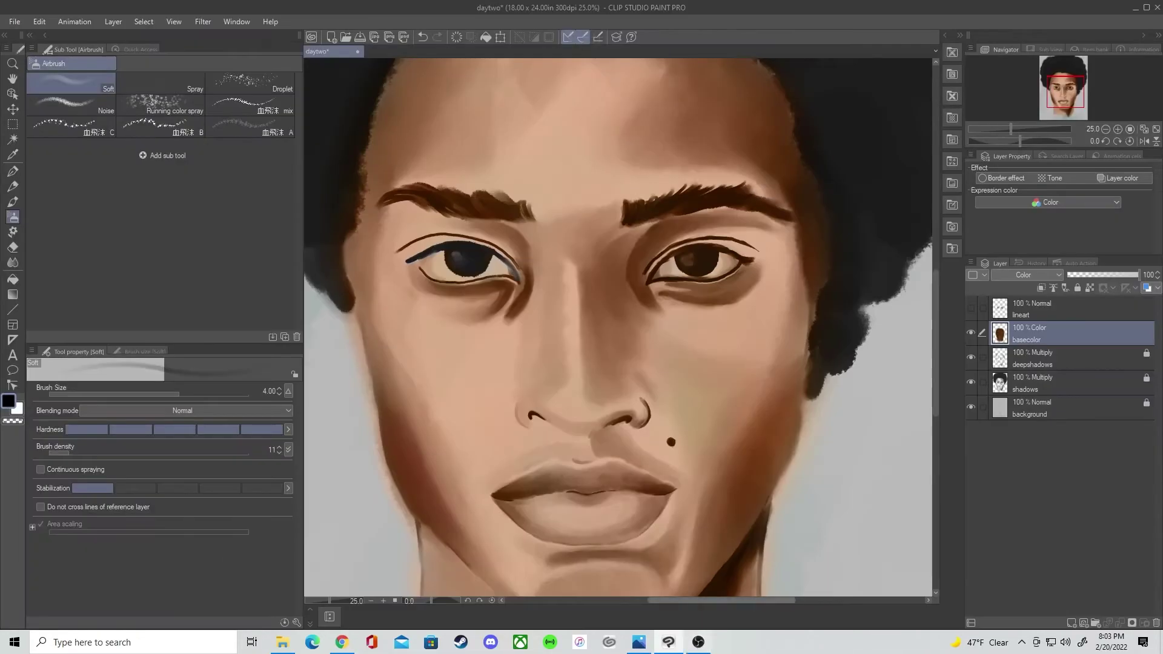
{"action": "key", "text": "bracketright"}
{"action": "key", "text": "bracketright"}
{"action": "left_click_drag", "start_coordinate": [453, 273], "coordinate": [500, 265]}
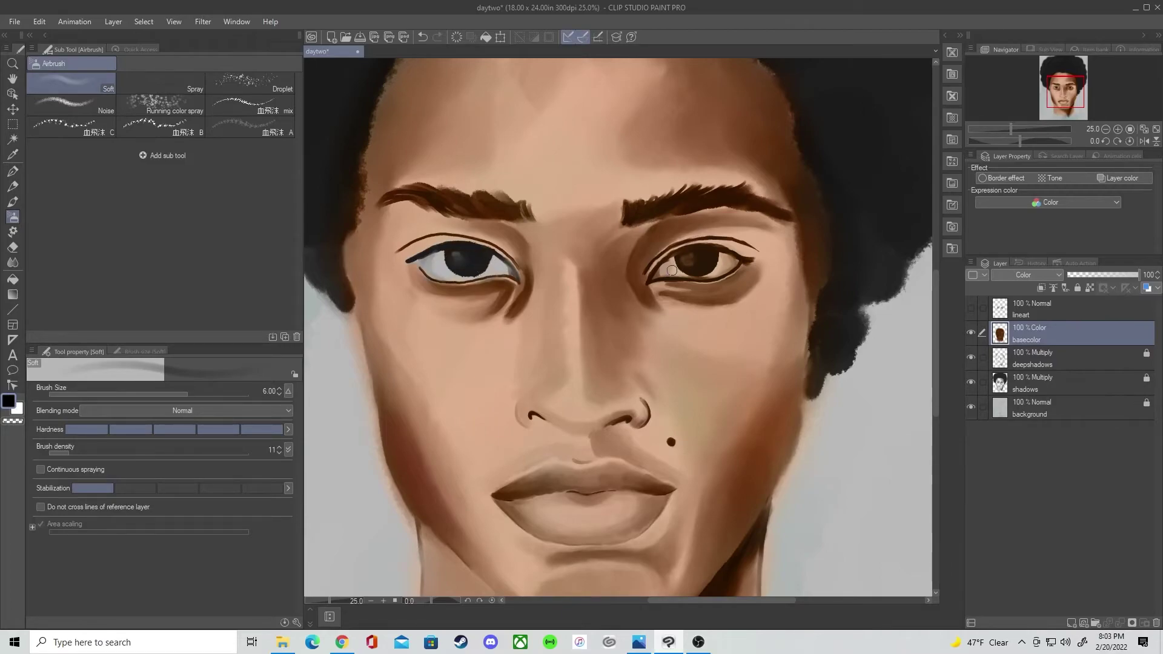
Step: Remove the skin tint from the viewer's right iris, eye white and lash line using brush sizes 6, 2 and 5
{"action": "left_click_drag", "start_coordinate": [661, 277], "coordinate": [624, 290]}
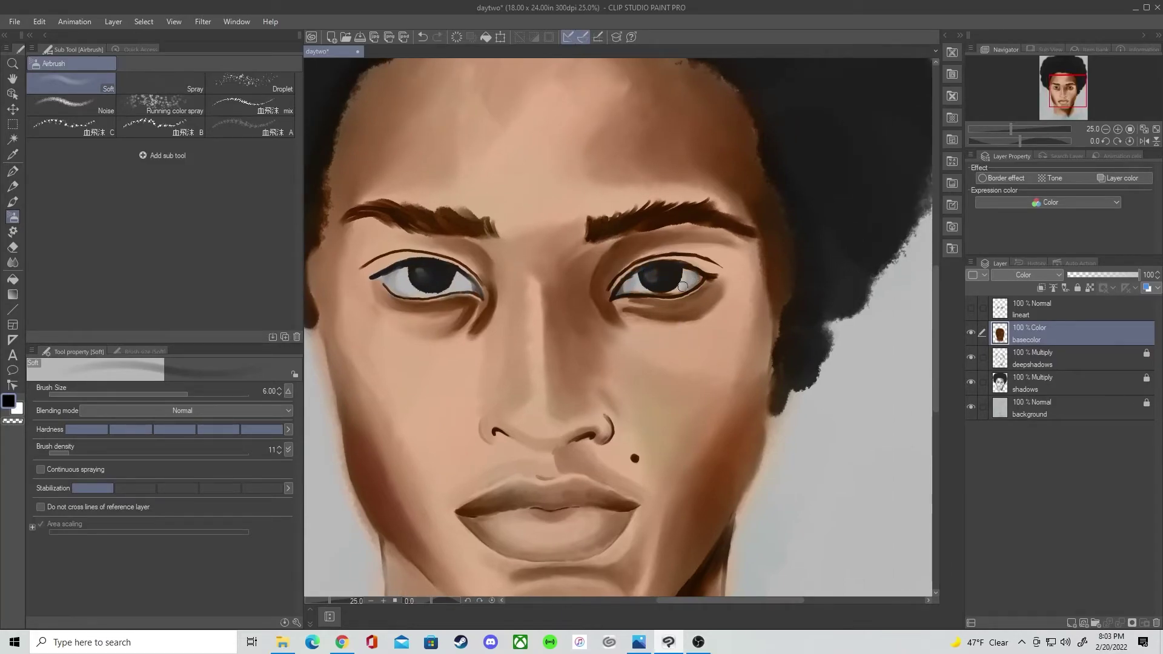
{"action": "key", "text": "bracketleft"}
{"action": "key", "text": "bracketleft"}
{"action": "key", "text": "bracketleft"}
{"action": "key", "text": "bracketleft"}
{"action": "scroll", "coordinate": [670, 290], "scroll_direction": "up", "scroll_amount": 2}
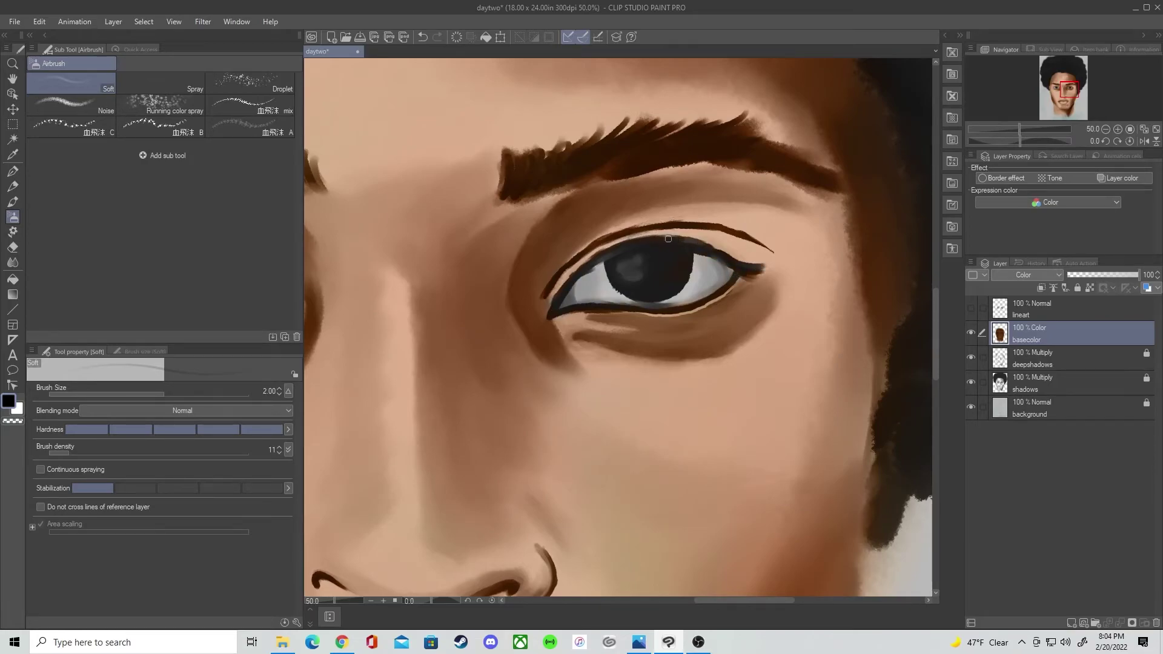
{"action": "key", "text": "bracketright"}
{"action": "key", "text": "bracketright"}
{"action": "key", "text": "bracketright"}
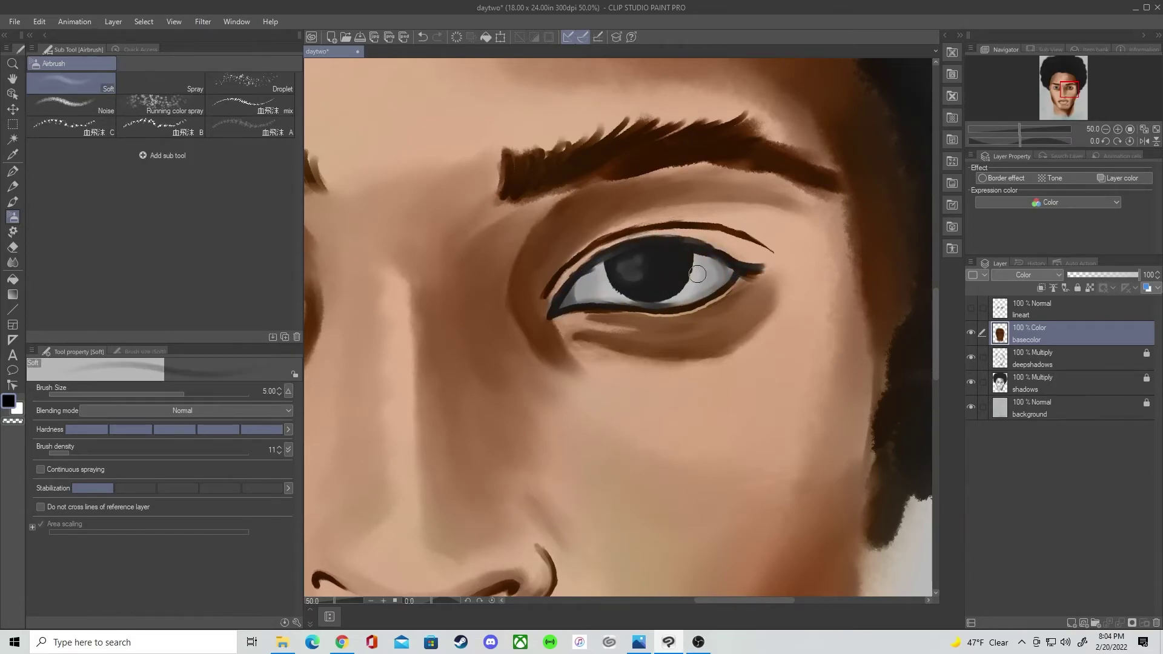
Step: Choose a pale cream and try tinting the white of the viewer's left eye
{"action": "scroll", "coordinate": [678, 339], "scroll_direction": "down", "scroll_amount": 2}
{"action": "scroll", "coordinate": [415, 397], "scroll_direction": "down", "scroll_amount": 2}
{"action": "scroll", "coordinate": [391, 439], "scroll_direction": "up", "scroll_amount": 2}
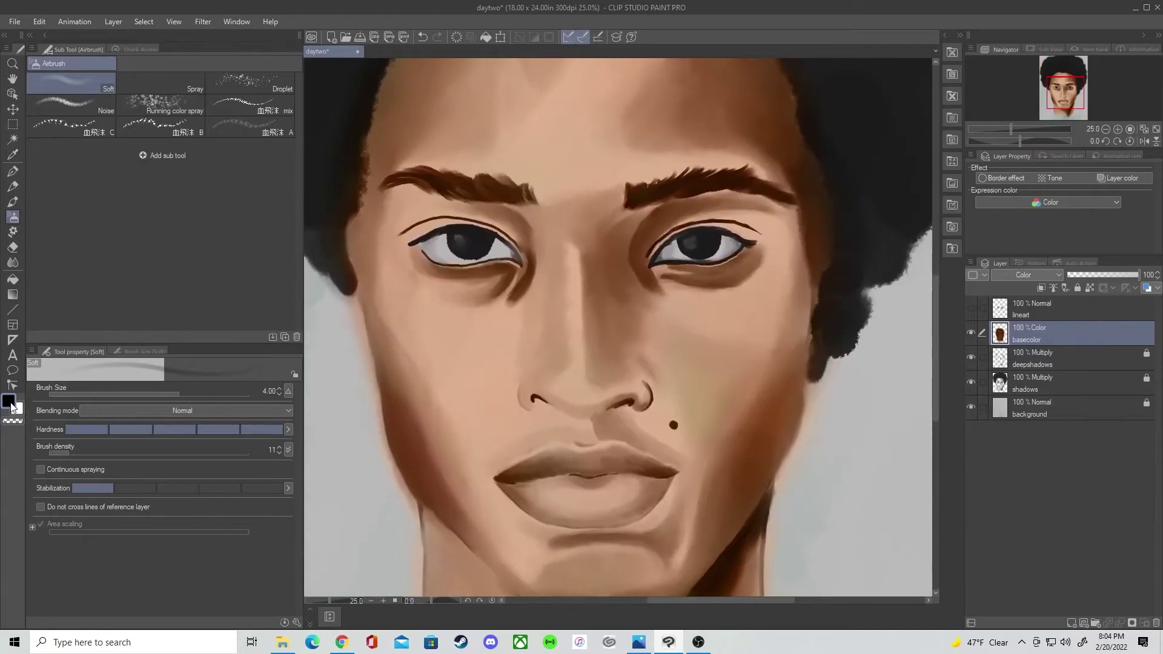
{"action": "double_click", "coordinate": [9, 403]}
{"action": "left_click", "coordinate": [738, 385]}
{"action": "left_click", "coordinate": [589, 360]}
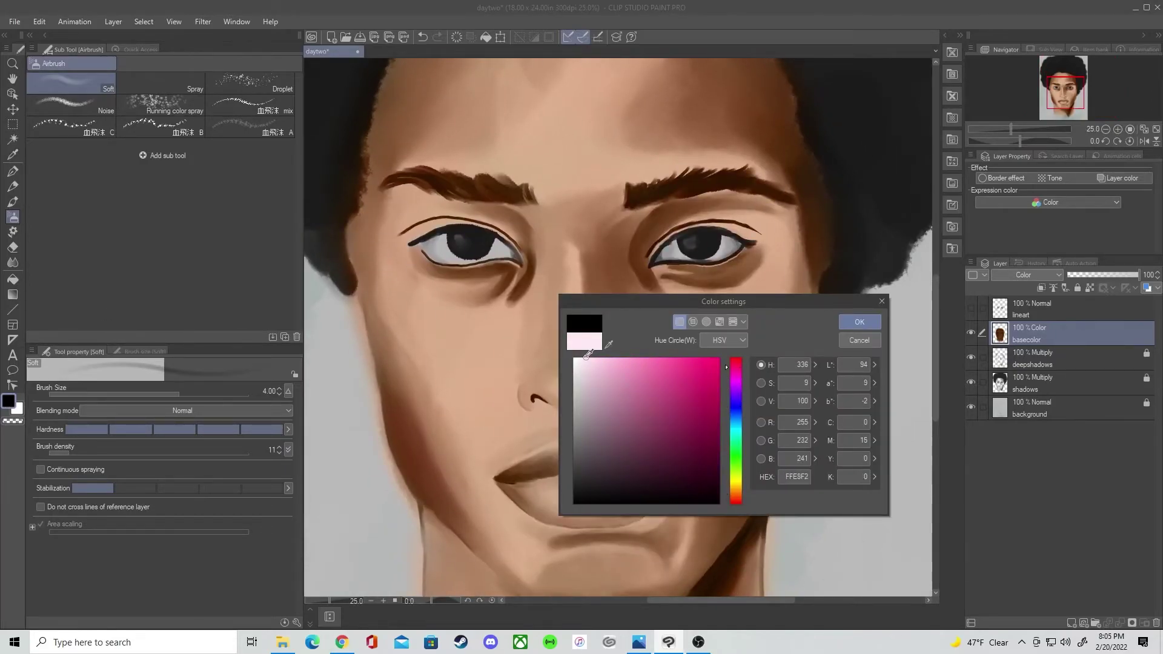
{"action": "left_click", "coordinate": [736, 492]}
{"action": "left_click", "coordinate": [598, 362]}
{"action": "left_click", "coordinate": [859, 321]}
{"action": "scroll", "coordinate": [406, 271], "scroll_direction": "up", "scroll_amount": 2}
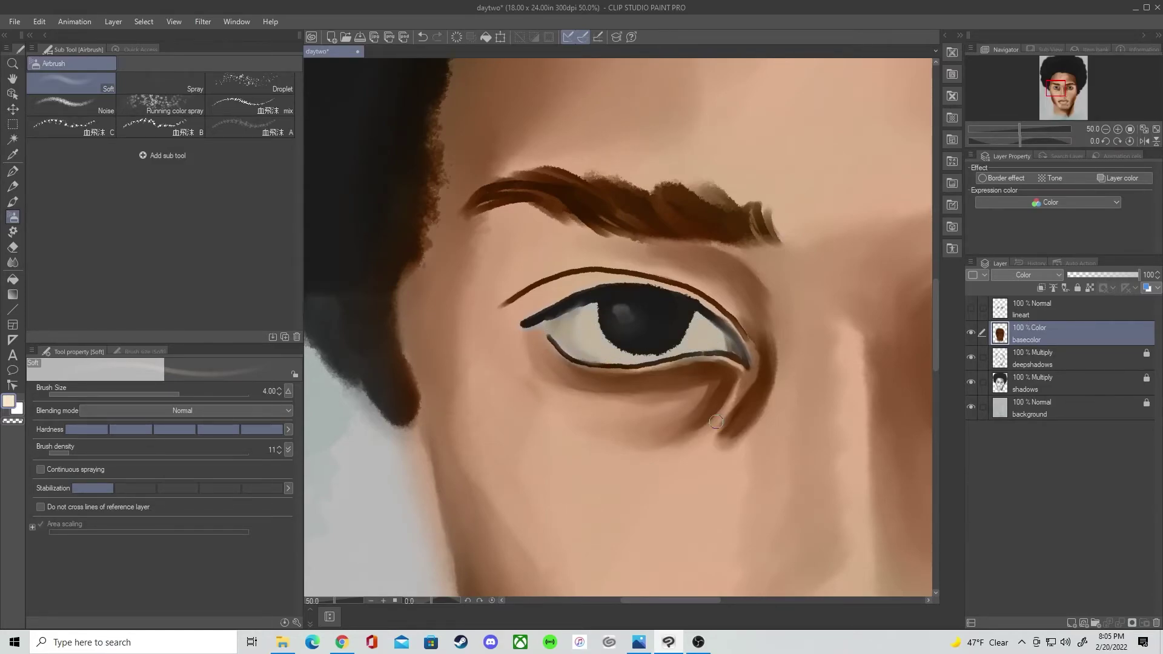
{"action": "scroll", "coordinate": [718, 420], "scroll_direction": "down", "scroll_amount": 6}
{"action": "key", "text": "ctrl+z"}
Step: Touch up the inner white of the viewer's left eye with a finer brush and set the colour to white
{"action": "scroll", "coordinate": [615, 354], "scroll_direction": "up", "scroll_amount": 5}
{"action": "scroll", "coordinate": [556, 200], "scroll_direction": "up", "scroll_amount": 2}
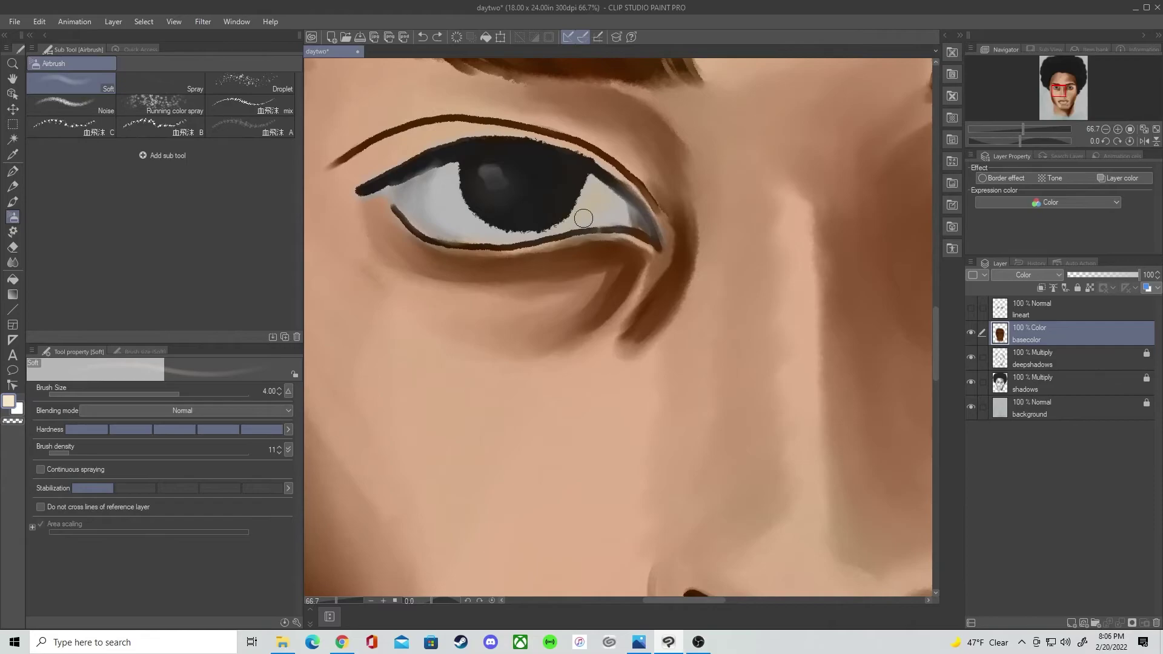
{"action": "key", "text": "bracketleft"}
{"action": "key", "text": "bracketleft"}
{"action": "key", "text": "bracketleft"}
{"action": "key", "text": "bracketleft"}
{"action": "double_click", "coordinate": [12, 402]}
{"action": "left_click", "coordinate": [572, 358]}
{"action": "left_click", "coordinate": [860, 322]}
Step: Sample a beige from the viewer's left eye and tint the inner white of the other eye with the brush at size 4
{"action": "scroll", "coordinate": [554, 389], "scroll_direction": "down", "scroll_amount": 5}
{"action": "scroll", "coordinate": [468, 305], "scroll_direction": "up", "scroll_amount": 3}
{"action": "mouse_move", "coordinate": [594, 350]}
{"action": "left_mouse_down"}
{"action": "mouse_move", "coordinate": [467, 306]}
{"action": "mouse_move", "coordinate": [504, 302]}
{"action": "left_mouse_up"}
{"action": "left_click", "coordinate": [421, 312], "text": "alt"}
{"action": "left_click_drag", "start_coordinate": [686, 325], "coordinate": [624, 299]}
{"action": "key", "text": "bracketright"}
{"action": "key", "text": "bracketright"}
{"action": "key", "text": "bracketright"}
{"action": "key", "text": "bracketright"}
{"action": "key", "text": "bracketright"}
{"action": "key", "text": "bracketright"}
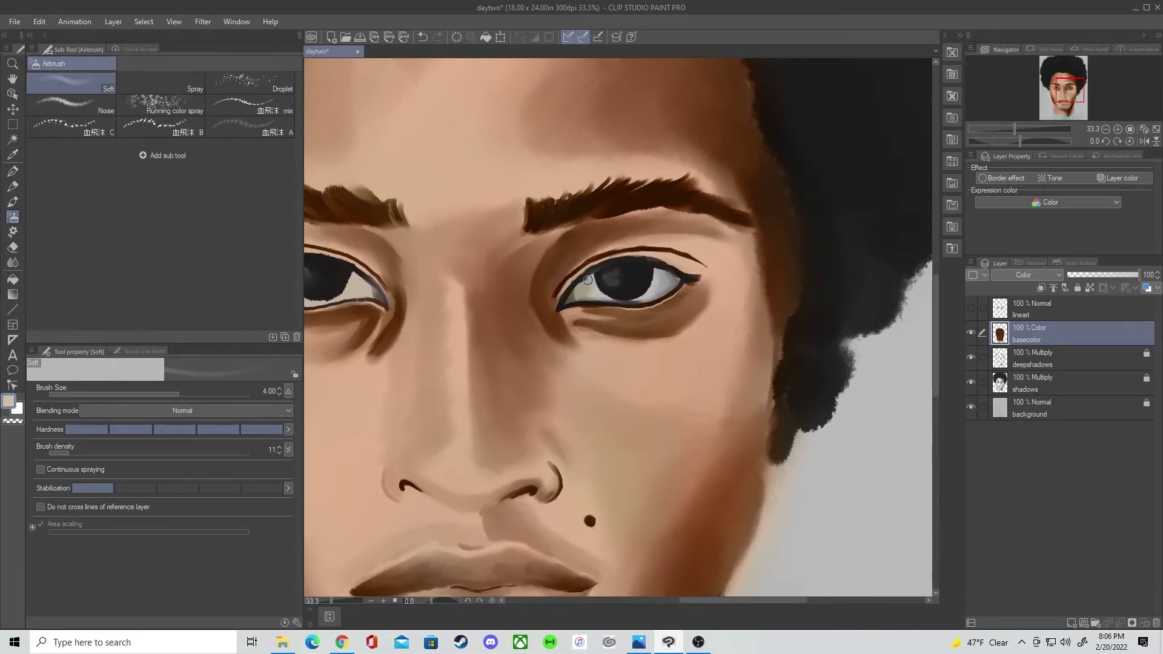
{"action": "key", "text": "ctrl+0"}
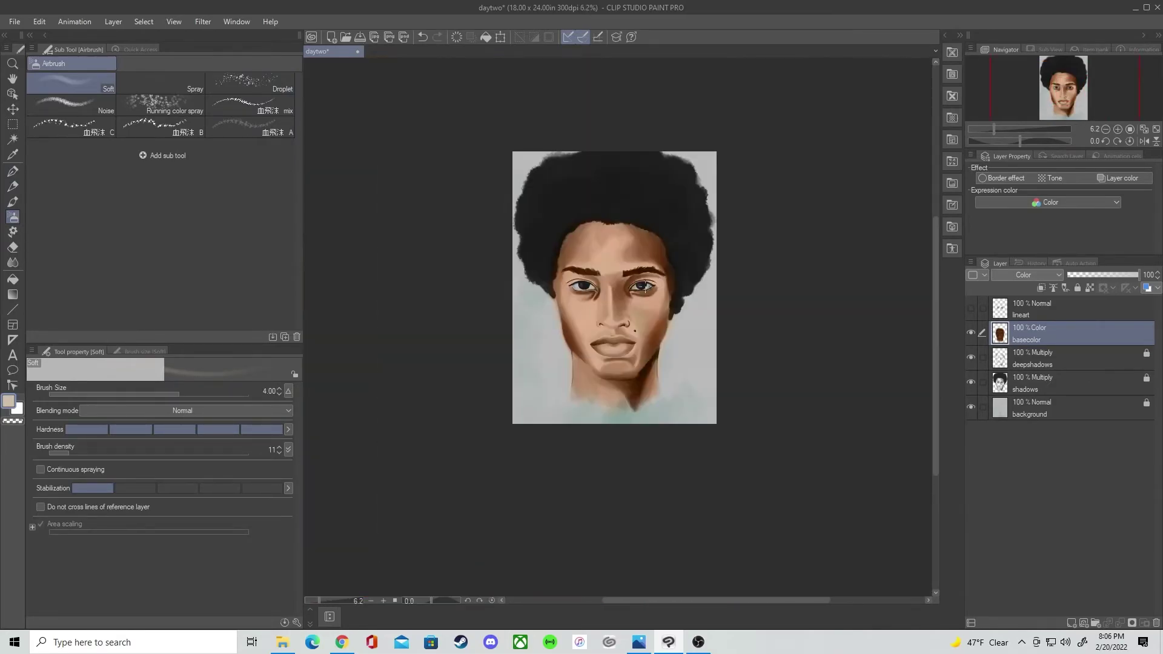
Step: Choose a muted reddish brown, enlarge the brush to 17 and tint both lips
{"action": "scroll", "coordinate": [539, 379], "scroll_direction": "up", "scroll_amount": 4}
{"action": "scroll", "coordinate": [409, 469], "scroll_direction": "down", "scroll_amount": 2}
{"action": "double_click", "coordinate": [12, 403]}
{"action": "left_click", "coordinate": [735, 499]}
{"action": "left_click", "coordinate": [683, 439]}
{"action": "left_click", "coordinate": [860, 322]}
{"action": "key", "text": "bracketright"}
{"action": "key", "text": "bracketright"}
{"action": "key", "text": "bracketright"}
{"action": "key", "text": "bracketright"}
{"action": "key", "text": "bracketright"}
{"action": "key", "text": "bracketright"}
{"action": "key", "text": "bracketright"}
{"action": "key", "text": "bracketright"}
{"action": "left_click_drag", "start_coordinate": [610, 361], "coordinate": [567, 351]}
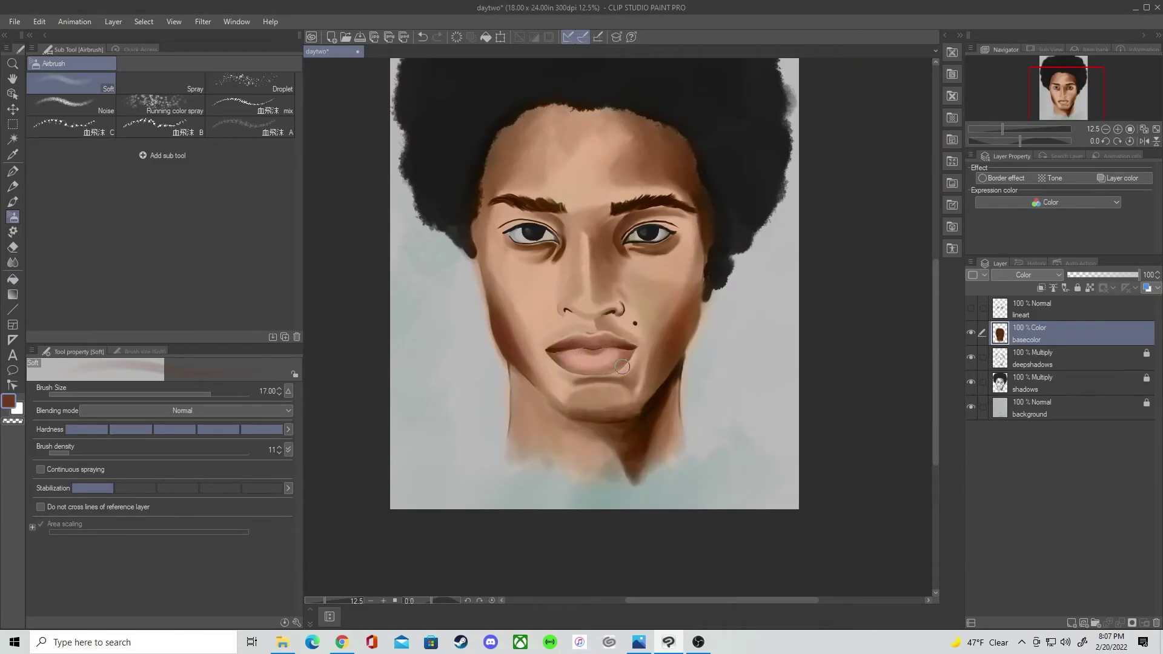
Step: Choose a new lip colour and tint the viewer's left part of the lower lip
{"action": "double_click", "coordinate": [10, 401]}
{"action": "left_click", "coordinate": [685, 472]}
{"action": "left_click", "coordinate": [673, 357]}
{"action": "left_click", "coordinate": [859, 322]}
{"action": "left_click_drag", "start_coordinate": [573, 359], "coordinate": [589, 366]}
Step: Set the drawing colour to a very dark reddish brown
{"action": "double_click", "coordinate": [9, 402]}
{"action": "left_click", "coordinate": [718, 456]}
{"action": "left_click", "coordinate": [860, 322]}
{"action": "double_click", "coordinate": [10, 402]}
{"action": "left_click", "coordinate": [657, 475]}
{"action": "left_click", "coordinate": [860, 322]}
{"action": "left_click_drag", "start_coordinate": [569, 351], "coordinate": [578, 359]}
{"action": "key", "text": "ctrl+z"}
{"action": "left_click", "coordinate": [1059, 275]}
{"action": "left_click", "coordinate": [1026, 324]}
{"action": "key", "text": "ctrl+z"}
Step: Add a new layer above basecolor and set its blending mode to Color burn
{"action": "left_click", "coordinate": [1072, 623]}
{"action": "left_click", "coordinate": [1059, 275]}
{"action": "left_click", "coordinate": [1025, 325]}
Step: Darken the upper lip and lip corners on the Color burn layer, reducing the airbrush to size 6
{"action": "mouse_move", "coordinate": [580, 360]}
{"action": "left_mouse_down"}
{"action": "mouse_move", "coordinate": [598, 344]}
{"action": "mouse_move", "coordinate": [583, 359]}
{"action": "mouse_move", "coordinate": [594, 342]}
{"action": "mouse_move", "coordinate": [557, 354]}
{"action": "mouse_move", "coordinate": [636, 356]}
{"action": "mouse_move", "coordinate": [555, 354]}
{"action": "left_mouse_up"}
{"action": "key", "text": "ctrl+z"}
{"action": "scroll", "coordinate": [437, 483], "scroll_direction": "up", "scroll_amount": 3}
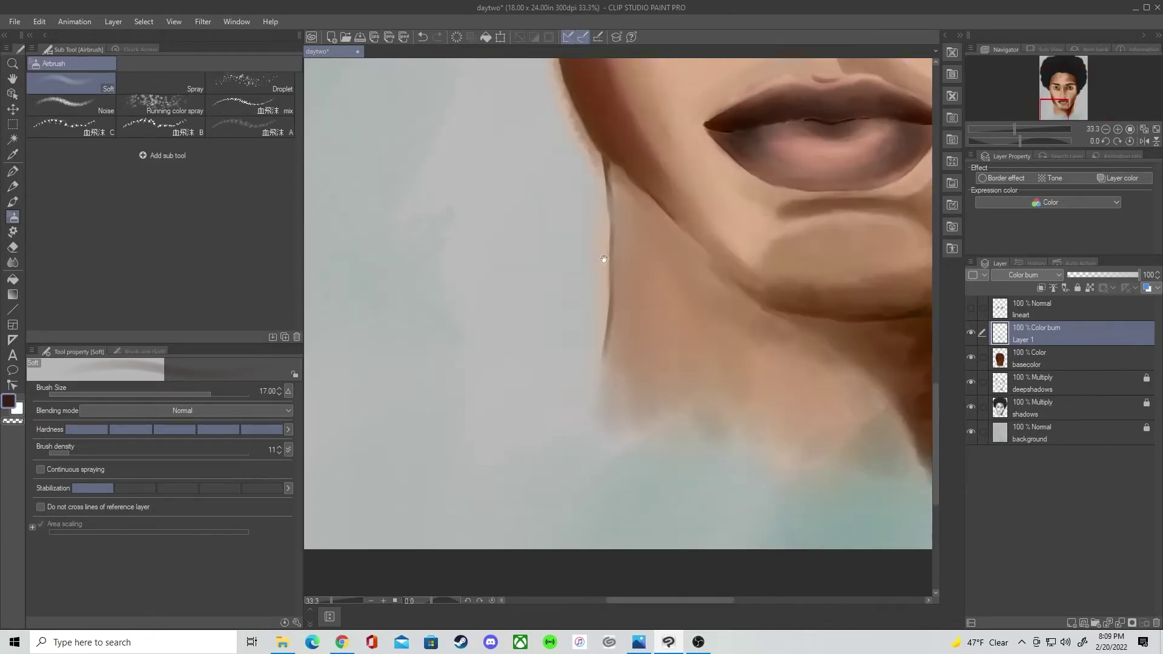
{"action": "left_click_drag", "start_coordinate": [579, 273], "coordinate": [364, 376]}
{"action": "key", "text": "bracketleft"}
{"action": "key", "text": "bracketleft"}
{"action": "key", "text": "bracketleft"}
{"action": "key", "text": "bracketleft"}
{"action": "key", "text": "bracketleft"}
{"action": "key", "text": "bracketleft"}
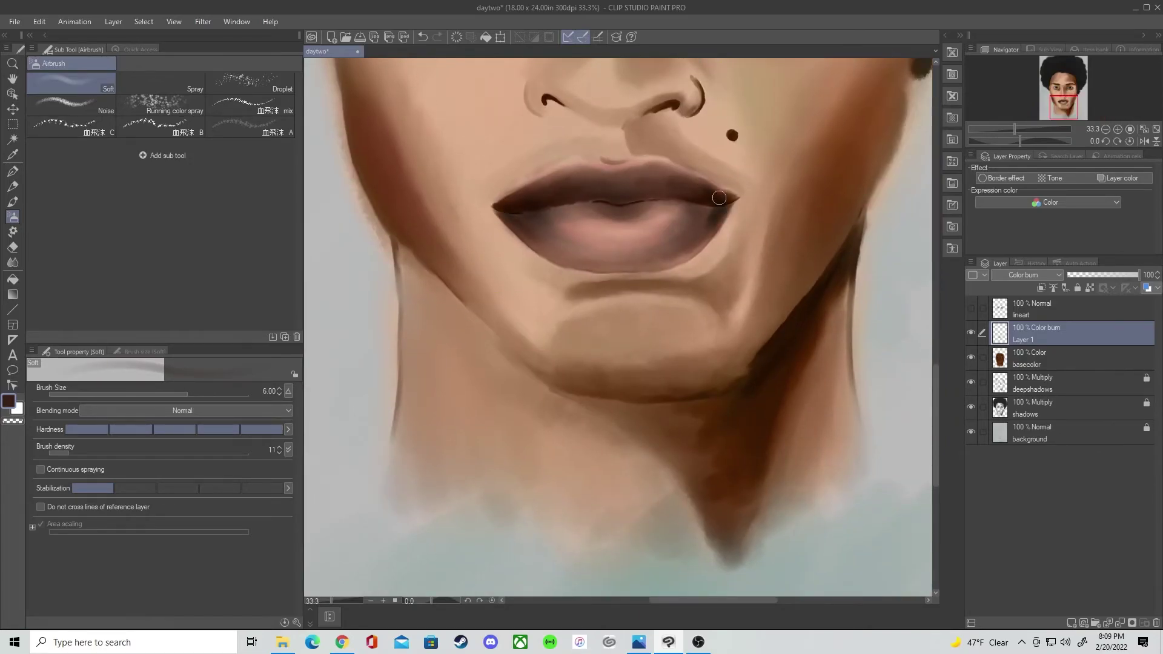
Step: Try darkening the cheek on the viewer's left with the airbrush at size 25, and undo the stroke
{"action": "scroll", "coordinate": [693, 512], "scroll_direction": "down", "scroll_amount": 3}
{"action": "left_click_drag", "start_coordinate": [693, 507], "coordinate": [697, 493]}
{"action": "key", "text": "bracketright"}
{"action": "key", "text": "bracketright"}
{"action": "key", "text": "bracketright"}
{"action": "key", "text": "bracketright"}
{"action": "key", "text": "bracketright"}
{"action": "key", "text": "bracketright"}
{"action": "key", "text": "bracketright"}
{"action": "key", "text": "bracketright"}
{"action": "mouse_move", "coordinate": [600, 295]}
{"action": "left_mouse_down"}
{"action": "mouse_move", "coordinate": [619, 381]}
{"action": "mouse_move", "coordinate": [630, 306]}
{"action": "mouse_move", "coordinate": [606, 290]}
{"action": "mouse_move", "coordinate": [644, 381]}
{"action": "left_mouse_up"}
{"action": "key", "text": "ctrl+z"}
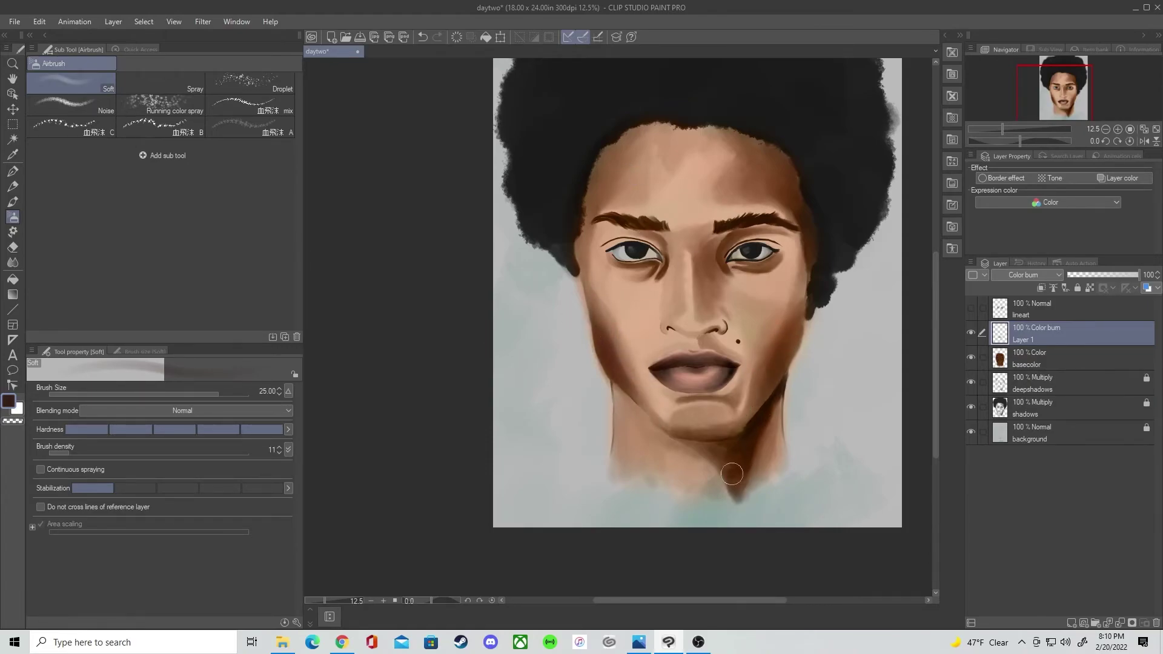
Step: Make the basecolor layer active and set the drawing colour to black, 000000
{"action": "left_click", "coordinate": [1073, 349]}
{"action": "double_click", "coordinate": [10, 402]}
{"action": "double_click", "coordinate": [799, 476]}
{"action": "type", "text": "000000"}
{"action": "left_click", "coordinate": [859, 322]}
Step: Tint the viewer's left eyebrow black, reducing the airbrush to size 6 and to 3 for the fine hairs
{"action": "scroll", "coordinate": [697, 264], "scroll_direction": "up", "scroll_amount": 4}
{"action": "key", "text": "bracketleft"}
{"action": "key", "text": "bracketleft"}
{"action": "key", "text": "bracketleft"}
{"action": "key", "text": "bracketleft"}
{"action": "mouse_move", "coordinate": [470, 124]}
{"action": "left_mouse_down"}
{"action": "mouse_move", "coordinate": [551, 283]}
{"action": "mouse_move", "coordinate": [575, 292]}
{"action": "mouse_move", "coordinate": [526, 279]}
{"action": "left_mouse_up"}
{"action": "key", "text": "bracketleft"}
{"action": "key", "text": "bracketleft"}
{"action": "key", "text": "bracketleft"}
{"action": "key", "text": "bracketleft"}
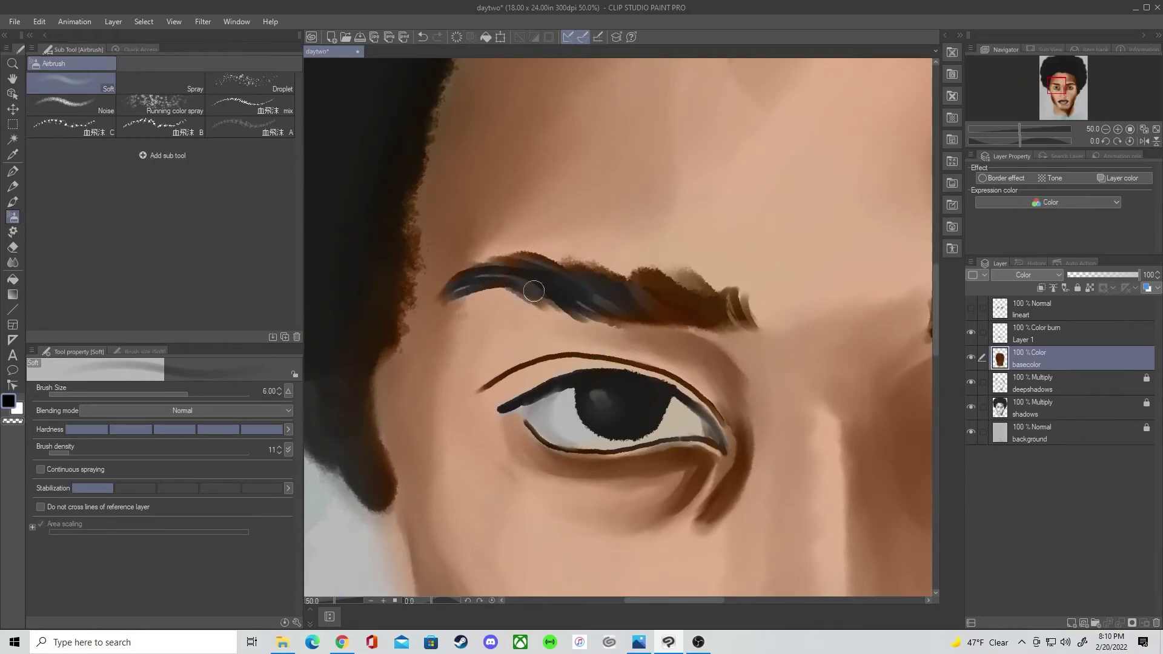
{"action": "key", "text": "bracketleft"}
{"action": "key", "text": "bracketleft"}
{"action": "left_click_drag", "start_coordinate": [731, 305], "coordinate": [752, 327]}
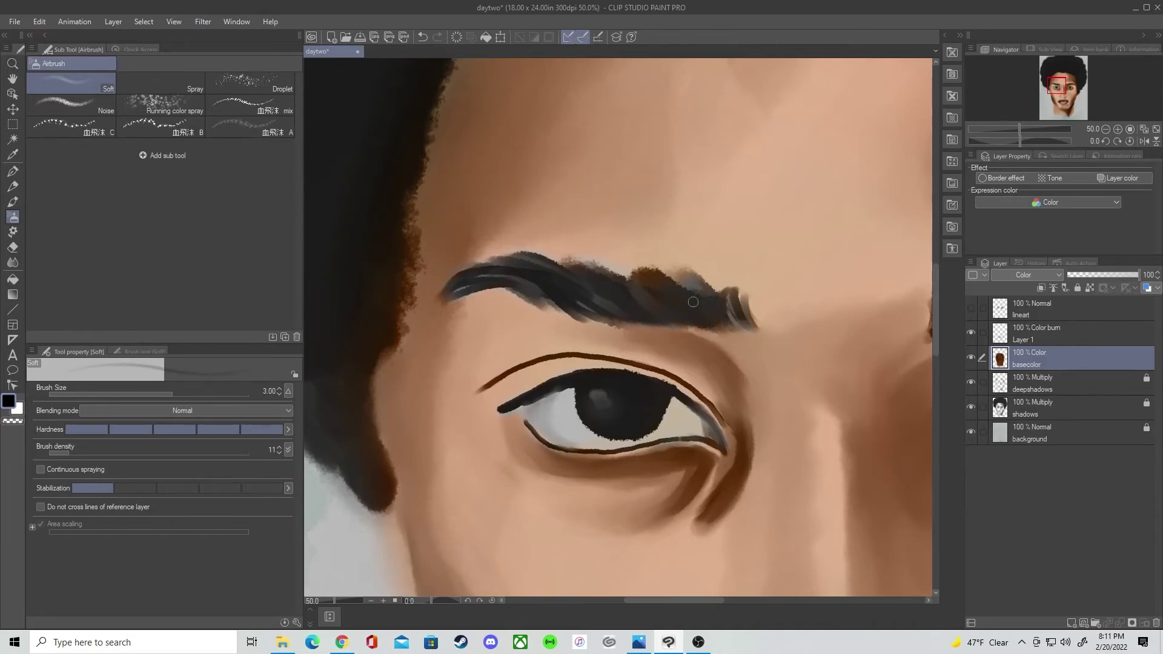
Step: Tint the viewer's right eyebrow black with the airbrush at size 5
{"action": "scroll", "coordinate": [690, 521], "scroll_direction": "down", "scroll_amount": 4}
{"action": "mouse_move", "coordinate": [693, 427]}
{"action": "left_mouse_down"}
{"action": "mouse_move", "coordinate": [558, 190]}
{"action": "mouse_move", "coordinate": [507, 200]}
{"action": "left_mouse_up"}
{"action": "scroll", "coordinate": [561, 250], "scroll_direction": "up", "scroll_amount": 3}
{"action": "key", "text": "bracketright"}
{"action": "key", "text": "bracketright"}
{"action": "key", "text": "bracketright"}
{"action": "key", "text": "bracketright"}
{"action": "left_click_drag", "start_coordinate": [568, 225], "coordinate": [574, 240]}
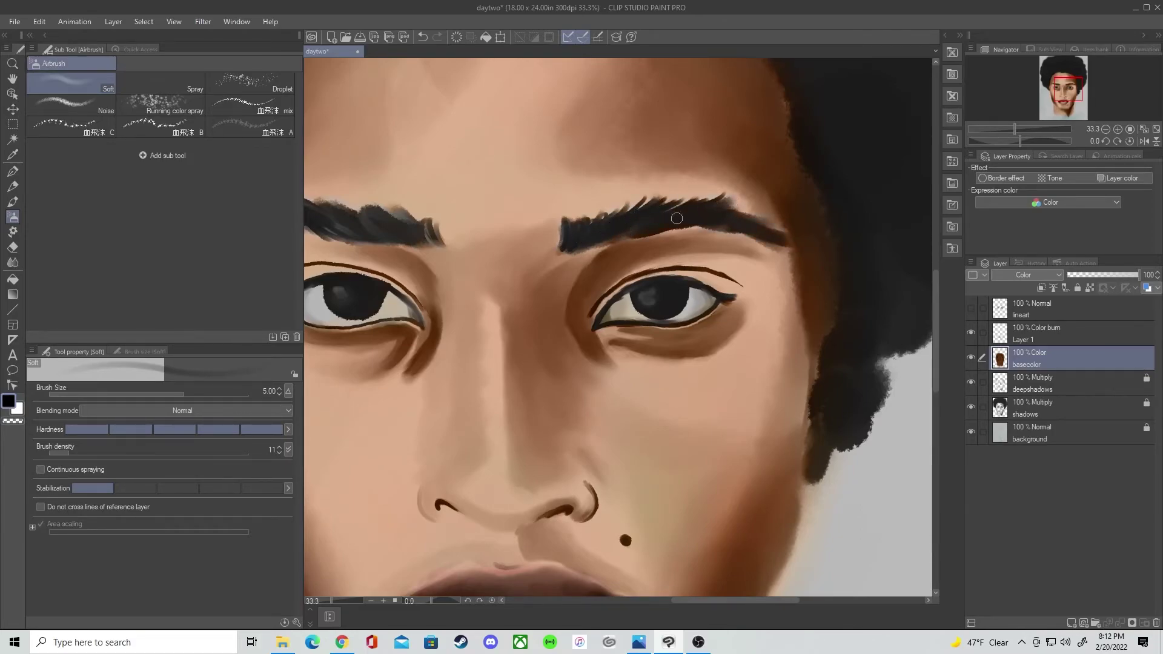
{"action": "scroll", "coordinate": [658, 213], "scroll_direction": "down", "scroll_amount": 4}
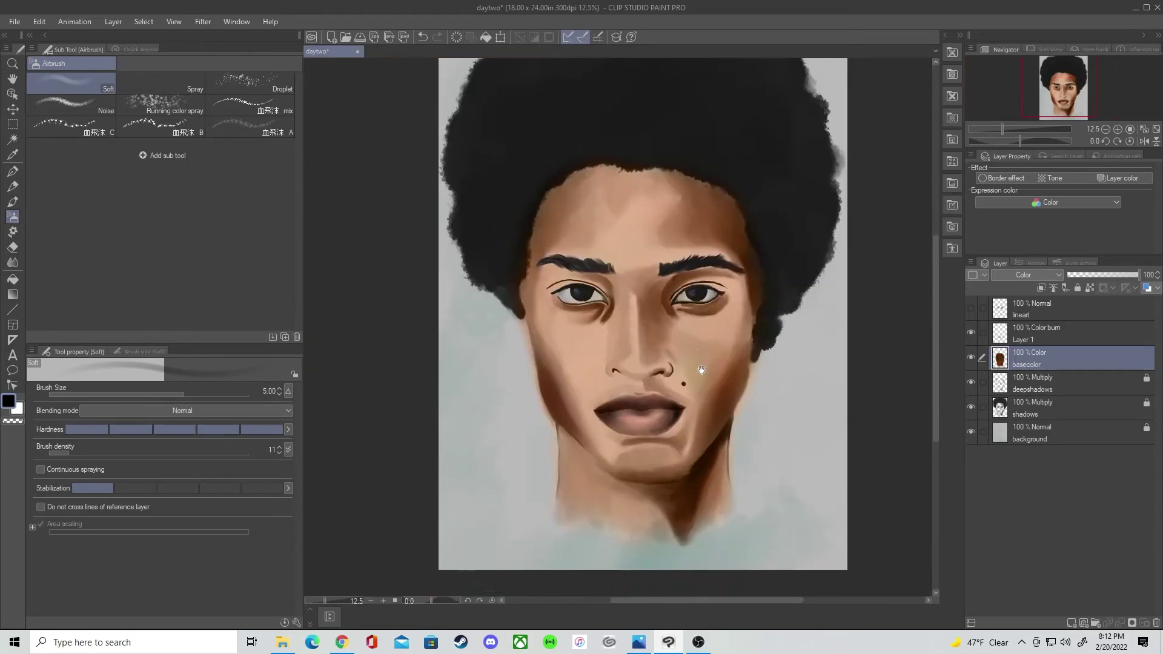
Step: Lock the Color burn layer and add a new layer above it
{"action": "left_click", "coordinate": [1054, 344]}
{"action": "left_click", "coordinate": [1078, 288]}
{"action": "left_click", "coordinate": [1072, 623]}
Step: Rename the new layer as lights and set its blending mode to Overlay
{"action": "left_click", "coordinate": [1056, 276]}
{"action": "double_click", "coordinate": [1018, 330]}
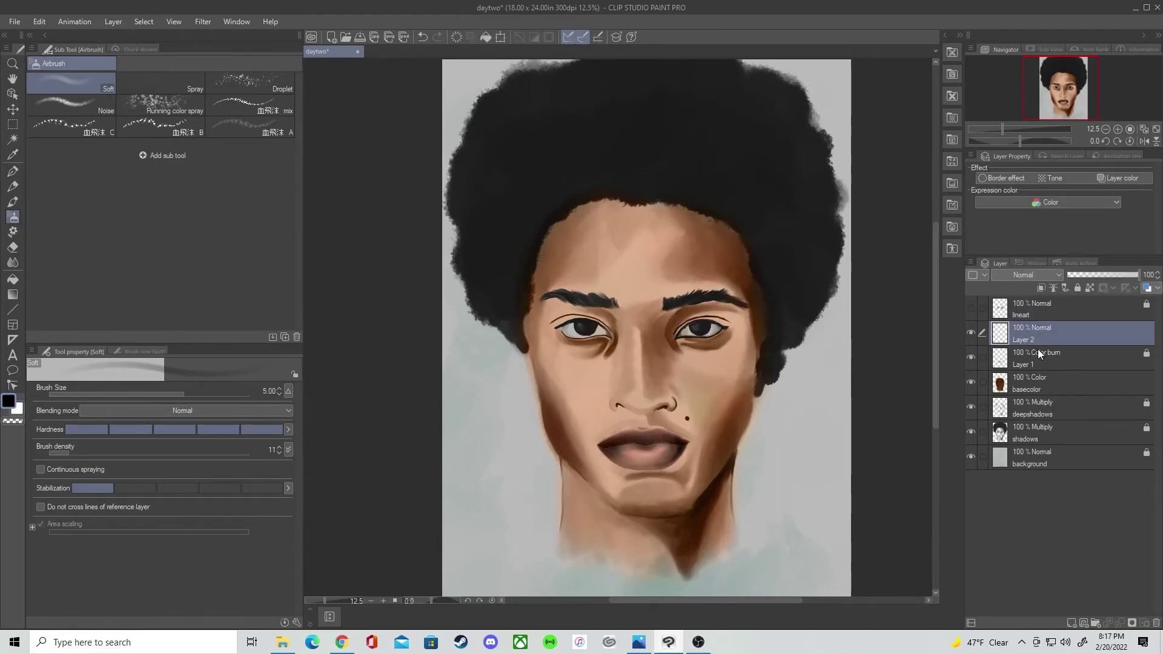
{"action": "left_click", "coordinate": [1045, 338]}
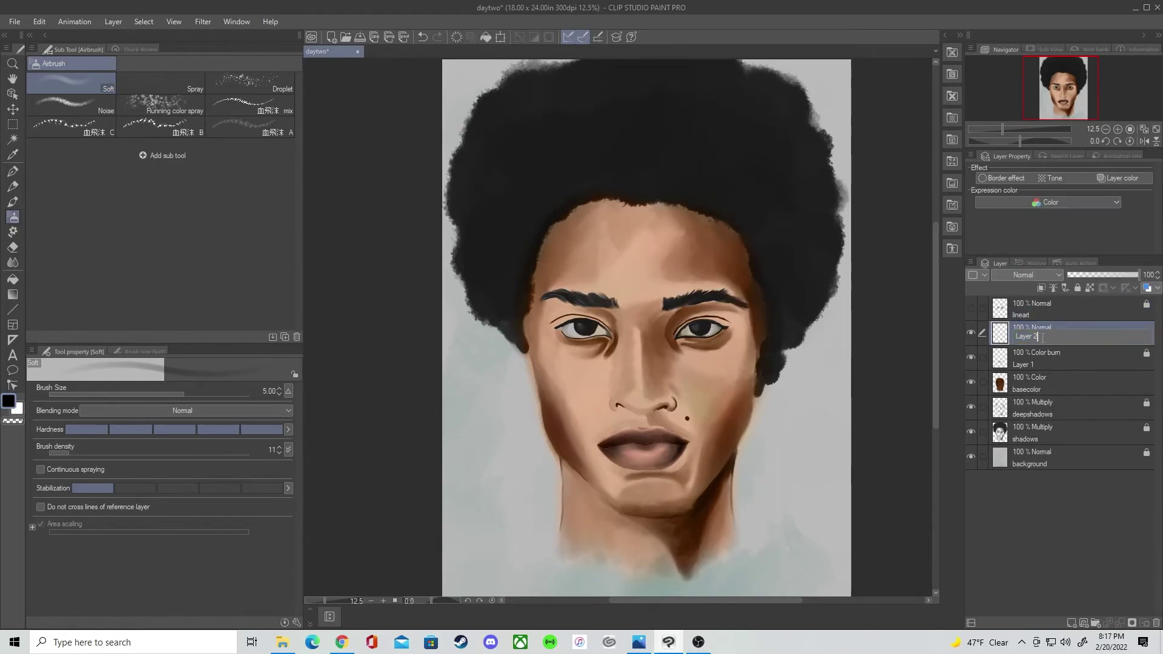
{"action": "left_click", "coordinate": [1027, 274]}
{"action": "left_click", "coordinate": [1033, 424]}
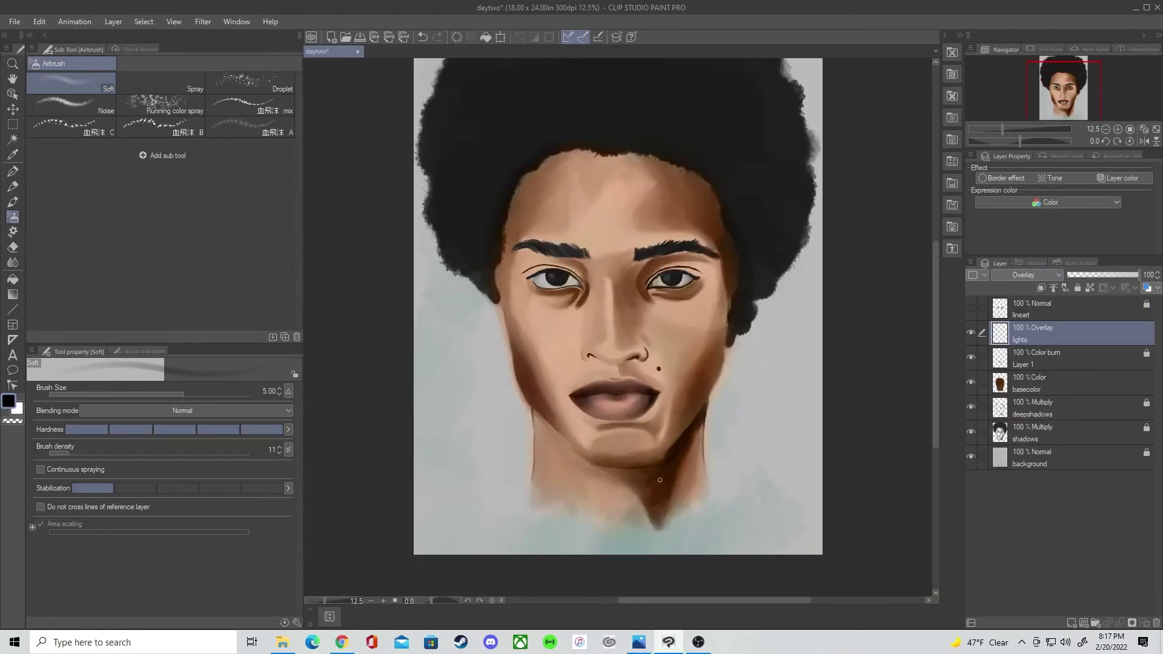
Step: Sample a skin tone from the face, lighten it to a pale peach and switch to the ももも brush
{"action": "key", "text": "b"}
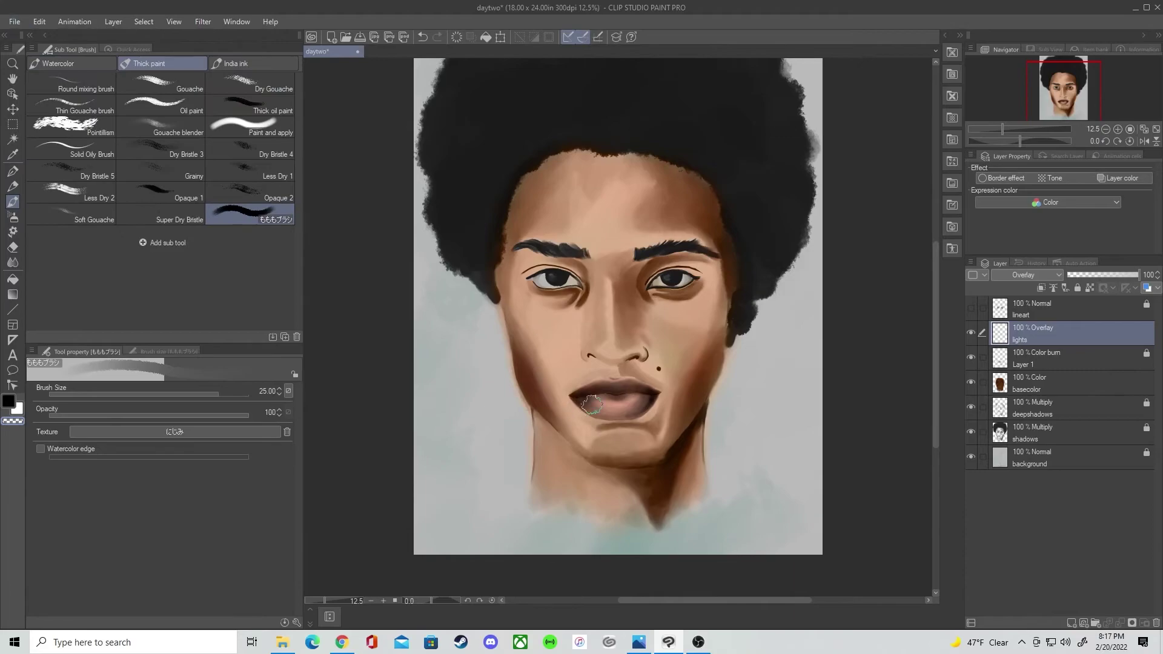
{"action": "left_click", "coordinate": [13, 154]}
{"action": "double_click", "coordinate": [9, 402]}
{"action": "left_click", "coordinate": [609, 344]}
{"action": "left_click", "coordinate": [181, 95]}
{"action": "left_click", "coordinate": [859, 340]}
{"action": "left_click", "coordinate": [103, 85]}
{"action": "left_click", "coordinate": [606, 212]}
{"action": "double_click", "coordinate": [8, 401]}
{"action": "left_click", "coordinate": [610, 369]}
{"action": "left_click", "coordinate": [859, 323]}
{"action": "left_click", "coordinate": [13, 202]}
Step: Brush pale peach highlights over the forehead, nose and the viewer's left cheek at size 15, undoing unwanted strokes
{"action": "left_click_drag", "start_coordinate": [533, 311], "coordinate": [543, 327]}
{"action": "key", "text": "bracketleft"}
{"action": "key", "text": "bracketleft"}
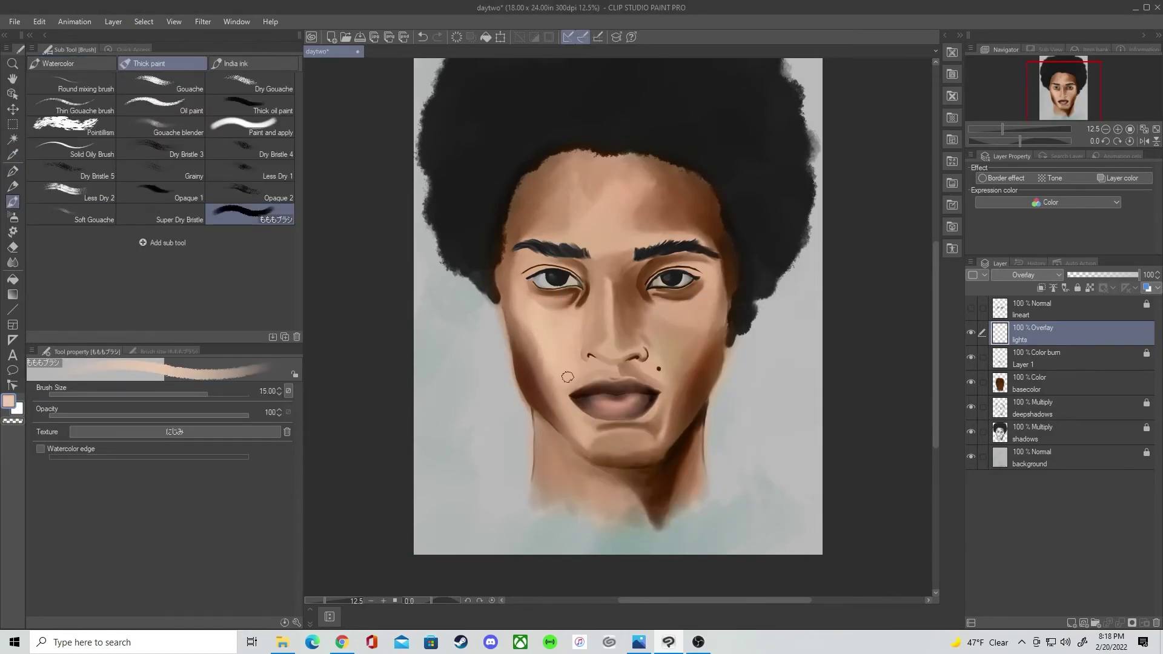
{"action": "mouse_move", "coordinate": [611, 339]}
{"action": "left_mouse_down"}
{"action": "mouse_move", "coordinate": [612, 286]}
{"action": "mouse_move", "coordinate": [613, 322]}
{"action": "left_mouse_up"}
{"action": "key", "text": "ctrl+z"}
{"action": "scroll", "coordinate": [616, 225], "scroll_direction": "up", "scroll_amount": 2}
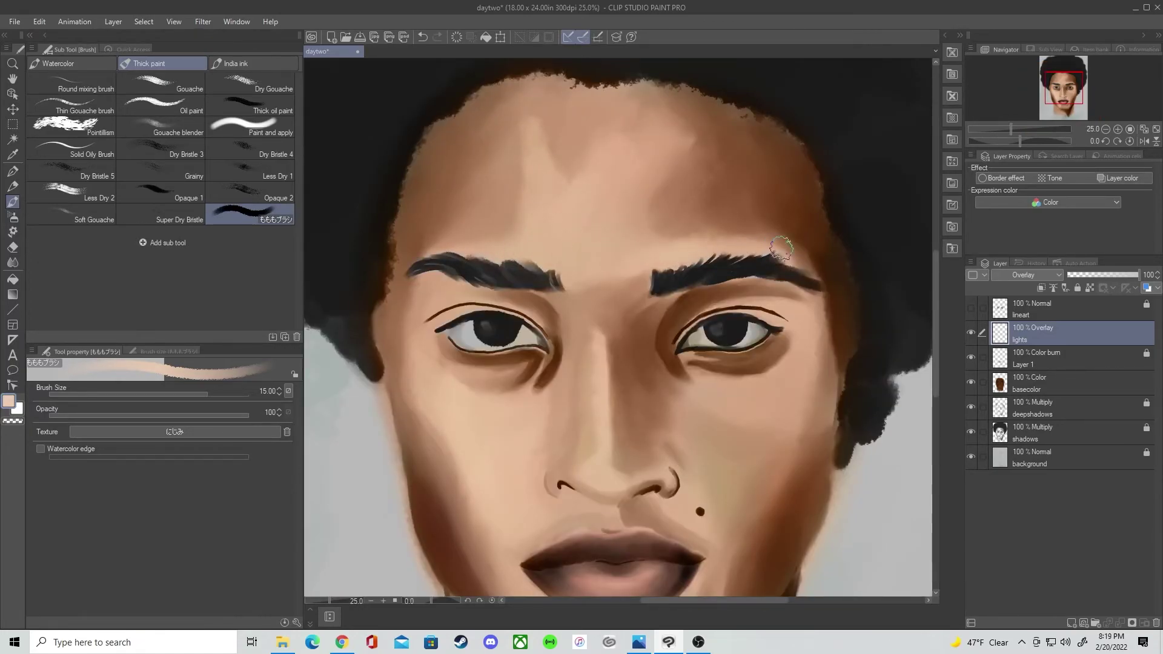
{"action": "scroll", "coordinate": [616, 207], "scroll_direction": "down", "scroll_amount": 2}
{"action": "mouse_move", "coordinate": [672, 240]}
{"action": "left_mouse_down"}
{"action": "mouse_move", "coordinate": [697, 258]}
{"action": "mouse_move", "coordinate": [694, 239]}
{"action": "left_mouse_up"}
{"action": "key", "text": "ctrl+z"}
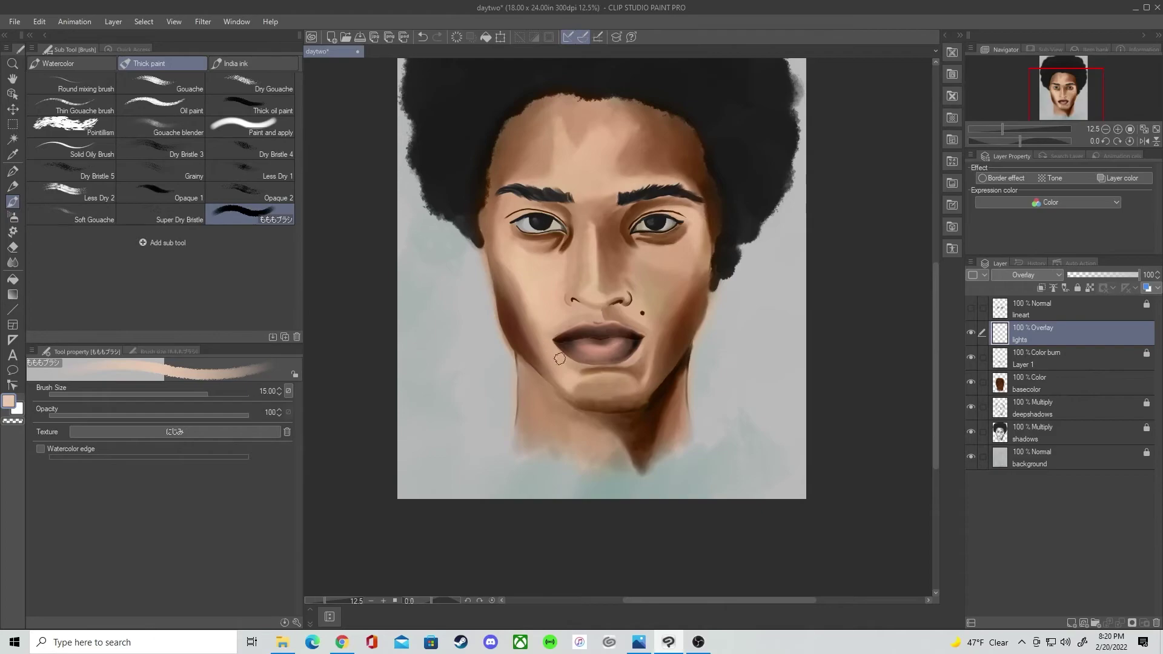
Step: Add fine highlights around the eyes and on the viewer's left upper eyelid, reducing the brush to 2.5
{"action": "scroll", "coordinate": [531, 217], "scroll_direction": "up", "scroll_amount": 4}
{"action": "key", "text": "bracketleft"}
{"action": "key", "text": "bracketleft"}
{"action": "key", "text": "bracketleft"}
{"action": "key", "text": "bracketleft"}
{"action": "mouse_move", "coordinate": [407, 231]}
{"action": "left_mouse_down"}
{"action": "mouse_move", "coordinate": [523, 193]}
{"action": "mouse_move", "coordinate": [637, 255]}
{"action": "left_mouse_up"}
{"action": "key", "text": "bracketleft"}
{"action": "key", "text": "bracketleft"}
{"action": "key", "text": "bracketleft"}
{"action": "key", "text": "bracketleft"}
{"action": "key", "text": "bracketleft"}
{"action": "scroll", "coordinate": [431, 207], "scroll_direction": "down", "scroll_amount": 4}
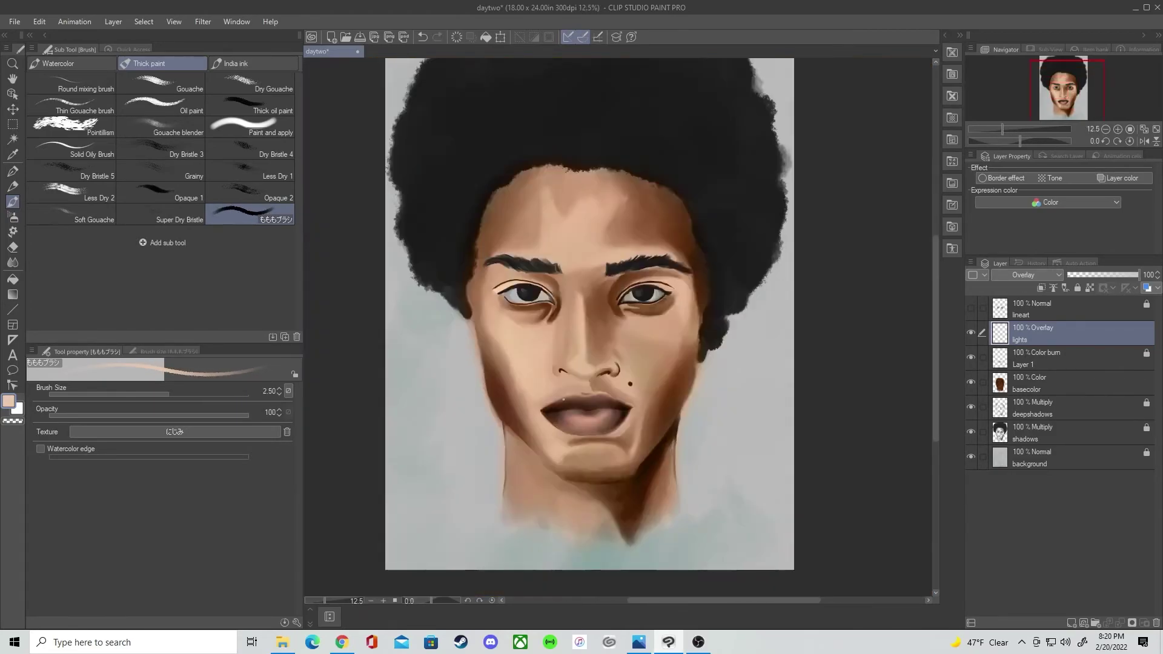
{"action": "scroll", "coordinate": [520, 406], "scroll_direction": "up", "scroll_amount": 3}
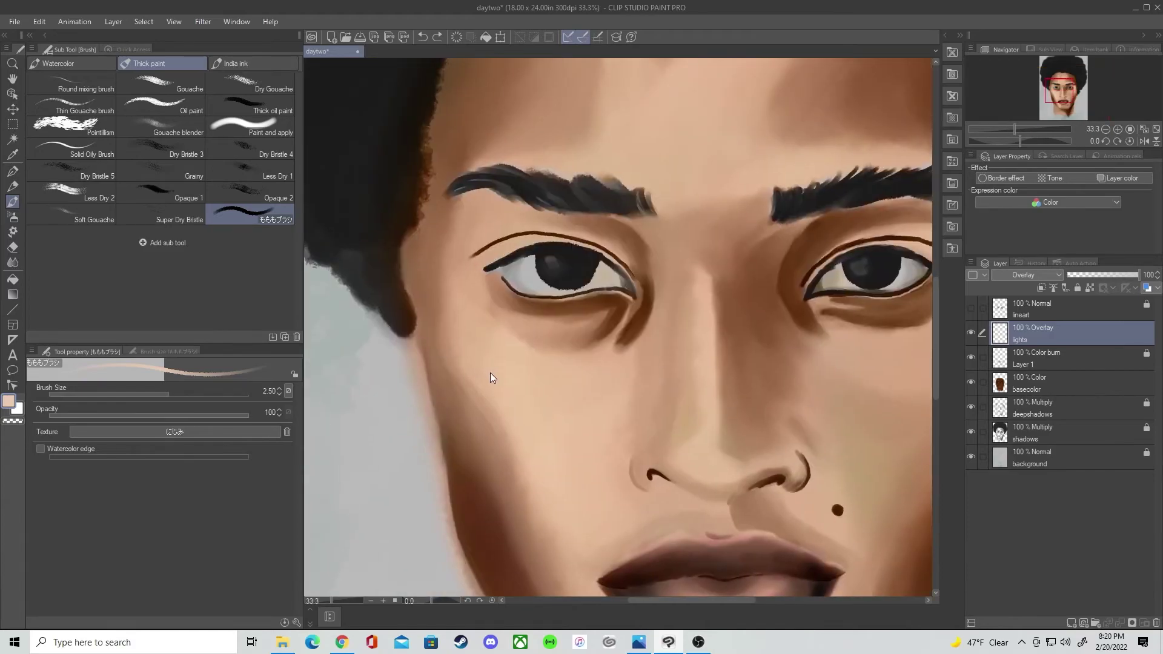
{"action": "left_click_drag", "start_coordinate": [492, 260], "coordinate": [548, 241]}
Step: Choose a lighter peach and paint a thin highlight down the bridge of the nose
{"action": "left_click_drag", "start_coordinate": [706, 409], "coordinate": [701, 431]}
{"action": "double_click", "coordinate": [9, 401]}
{"action": "left_click", "coordinate": [606, 360]}
{"action": "left_click", "coordinate": [859, 322]}
{"action": "key", "text": "bracketleft"}
{"action": "key", "text": "bracketleft"}
{"action": "key", "text": "bracketleft"}
{"action": "mouse_move", "coordinate": [713, 338]}
{"action": "left_mouse_down"}
{"action": "mouse_move", "coordinate": [709, 453]}
{"action": "mouse_move", "coordinate": [718, 402]}
{"action": "left_mouse_up"}
Step: Build up the highlight on the tip of the nose and towards the viewer's left cheek
{"action": "key", "text": "bracketright"}
{"action": "key", "text": "bracketright"}
{"action": "key", "text": "bracketright"}
{"action": "key", "text": "bracketright"}
{"action": "key", "text": "bracketright"}
{"action": "key", "text": "bracketright"}
{"action": "key", "text": "bracketright"}
{"action": "key", "text": "bracketright"}
{"action": "key", "text": "bracketleft"}
{"action": "key", "text": "bracketleft"}
{"action": "key", "text": "bracketleft"}
{"action": "key", "text": "bracketleft"}
{"action": "mouse_move", "coordinate": [708, 420]}
{"action": "left_mouse_down"}
{"action": "mouse_move", "coordinate": [694, 440]}
{"action": "mouse_move", "coordinate": [739, 469]}
{"action": "mouse_move", "coordinate": [561, 467]}
{"action": "left_mouse_up"}
Step: Try a highlight along the face edge beside the hair on the viewer's right, enlarging the brush to 6, and undo the last stroke
{"action": "scroll", "coordinate": [701, 517], "scroll_direction": "down", "scroll_amount": 3}
{"action": "scroll", "coordinate": [696, 490], "scroll_direction": "up", "scroll_amount": 2}
{"action": "left_click_drag", "start_coordinate": [807, 404], "coordinate": [799, 443]}
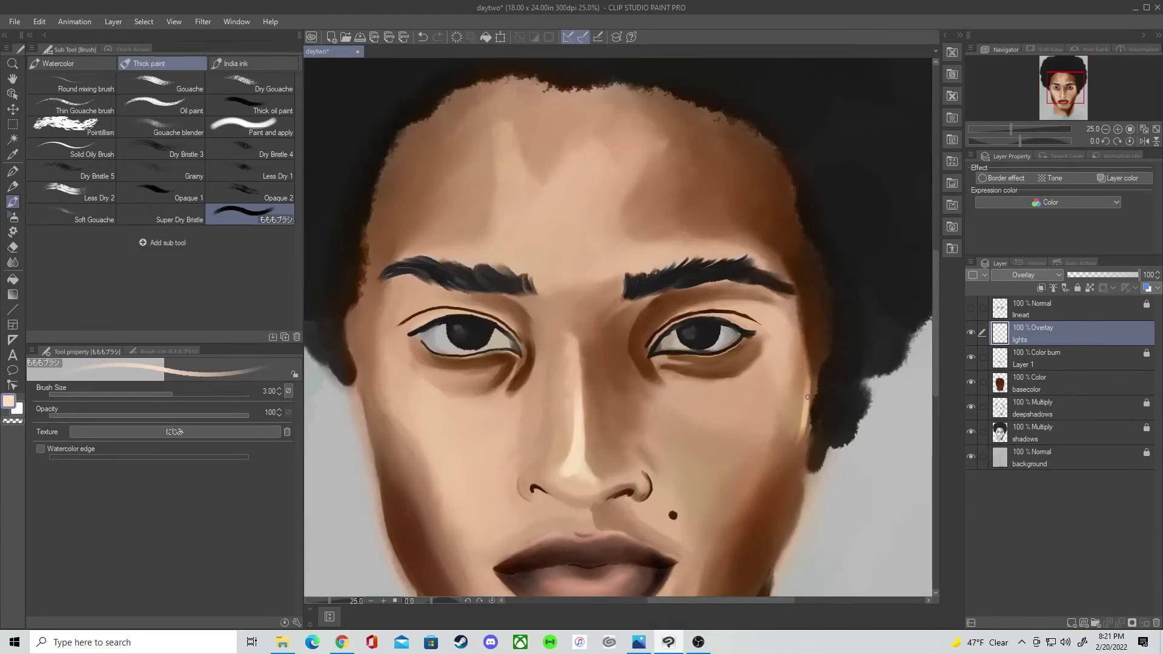
{"action": "key", "text": "bracketright"}
{"action": "key", "text": "bracketright"}
{"action": "key", "text": "bracketright"}
{"action": "left_click_drag", "start_coordinate": [810, 379], "coordinate": [796, 448]}
{"action": "key", "text": "ctrl+z"}
{"action": "scroll", "coordinate": [806, 505], "scroll_direction": "down", "scroll_amount": 2}
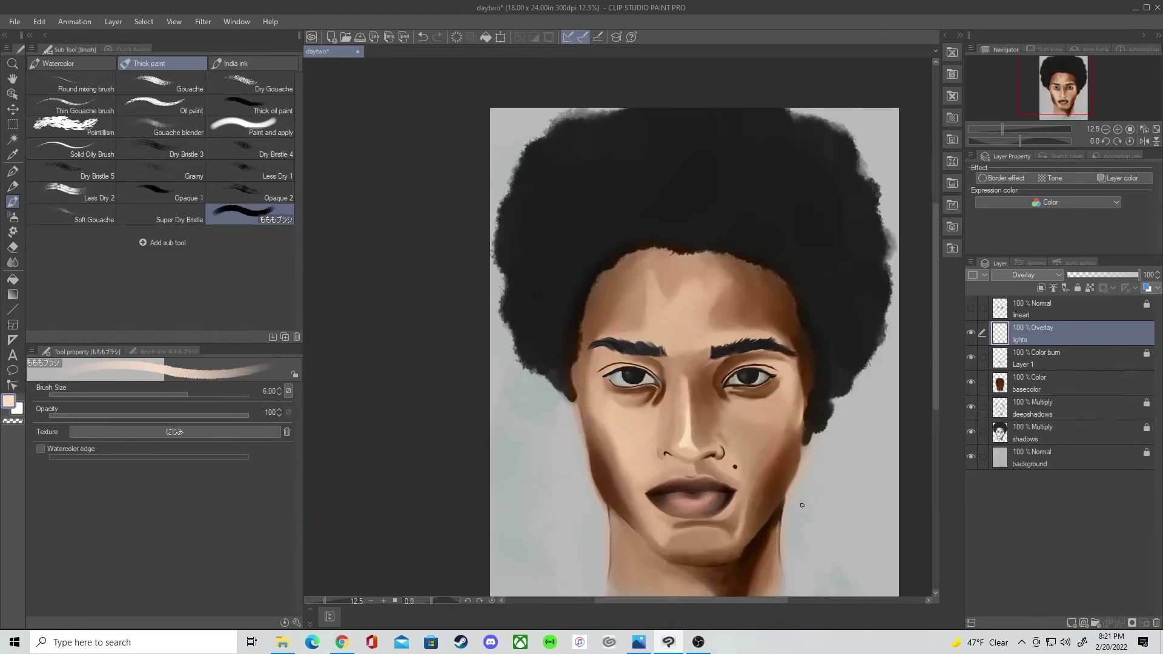
Step: Try extending the nose bridge highlight, undo it and brighten the forehead just above the viewer's left eyebrow
{"action": "scroll", "coordinate": [643, 349], "scroll_direction": "up", "scroll_amount": 2}
{"action": "left_click_drag", "start_coordinate": [731, 406], "coordinate": [735, 509]}
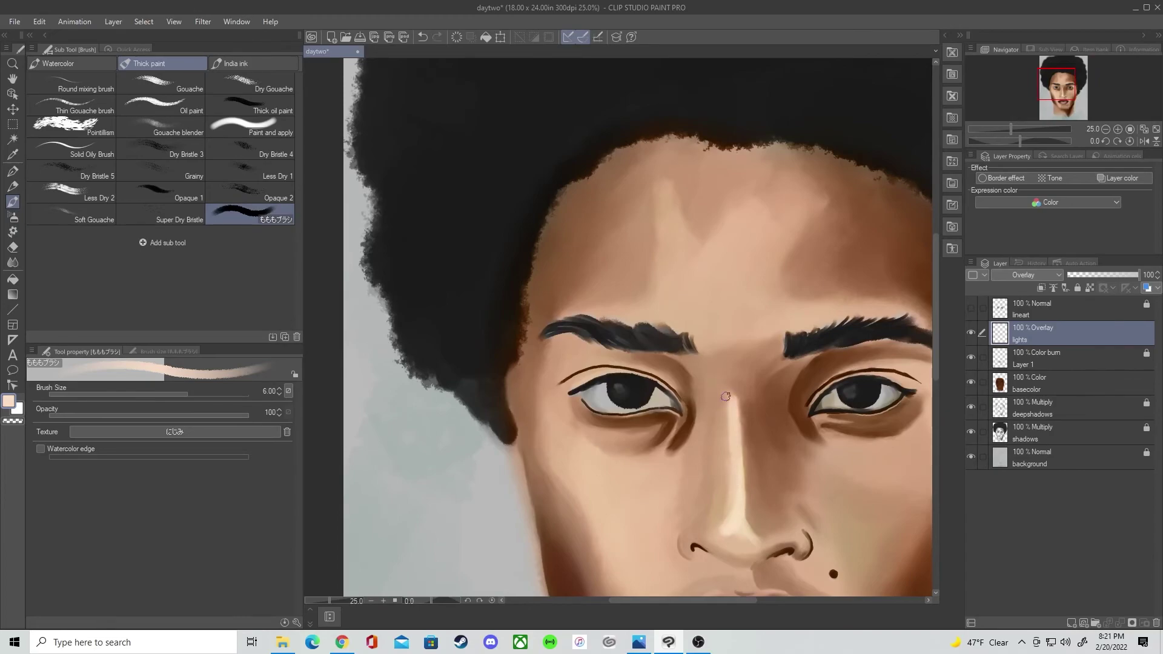
{"action": "key", "text": "ctrl+z"}
{"action": "mouse_move", "coordinate": [660, 313]}
{"action": "left_mouse_down"}
{"action": "mouse_move", "coordinate": [707, 342]}
{"action": "mouse_move", "coordinate": [687, 327]}
{"action": "mouse_move", "coordinate": [743, 335]}
{"action": "mouse_move", "coordinate": [667, 315]}
{"action": "left_mouse_up"}
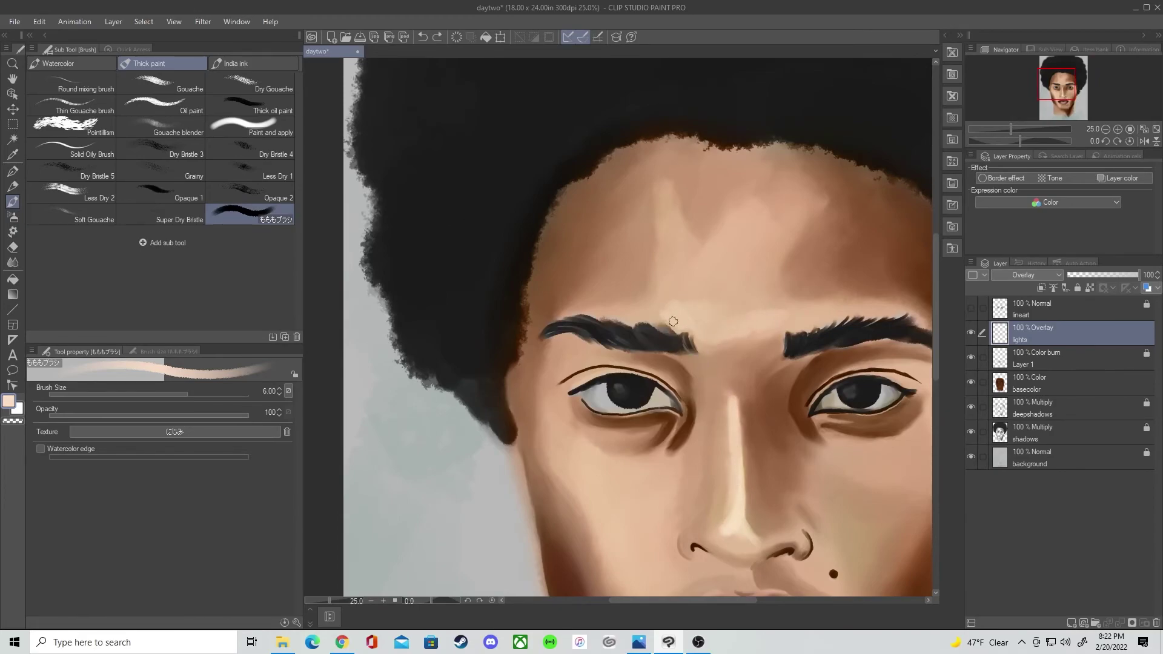
Step: Reduce the brush to 4 and highlight the cheekbone beside the outer corner of the viewer's left eye
{"action": "key", "text": "bracketleft"}
{"action": "key", "text": "bracketleft"}
{"action": "mouse_move", "coordinate": [561, 407]}
{"action": "left_mouse_down"}
{"action": "mouse_move", "coordinate": [589, 428]}
{"action": "mouse_move", "coordinate": [561, 395]}
{"action": "mouse_move", "coordinate": [552, 439]}
{"action": "left_mouse_up"}
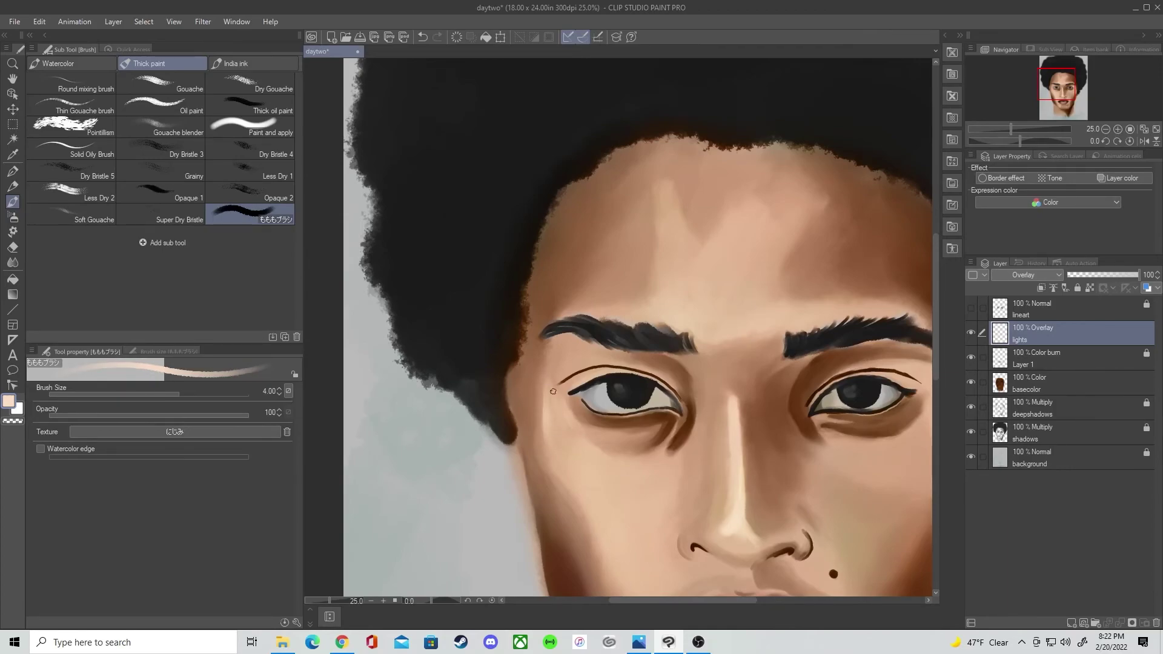
{"action": "scroll", "coordinate": [658, 426], "scroll_direction": "down", "scroll_amount": 1}
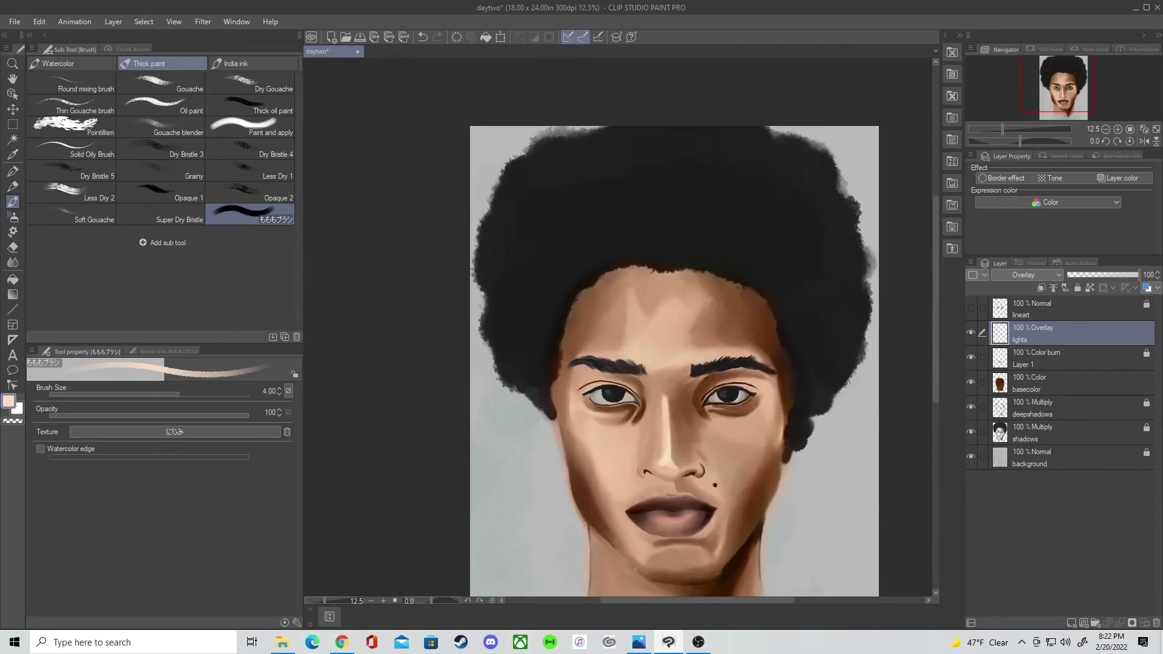
{"action": "scroll", "coordinate": [658, 426], "scroll_direction": "up", "scroll_amount": 1}
{"action": "scroll", "coordinate": [659, 426], "scroll_direction": "down", "scroll_amount": 1}
Step: Unlock the shadows layer and increase its contrast with an RGB Tone Curve that pulls the darker tones and midtones down
{"action": "left_click", "coordinate": [1139, 435]}
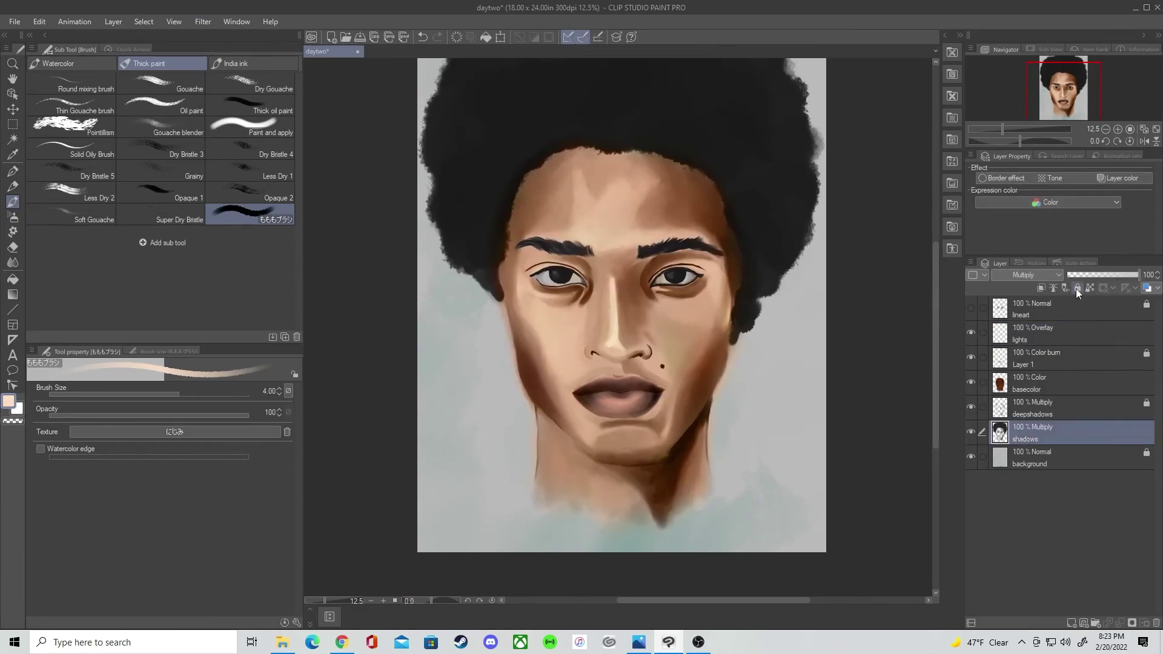
{"action": "left_click", "coordinate": [113, 21]}
{"action": "mouse_move", "coordinate": [93, 23]}
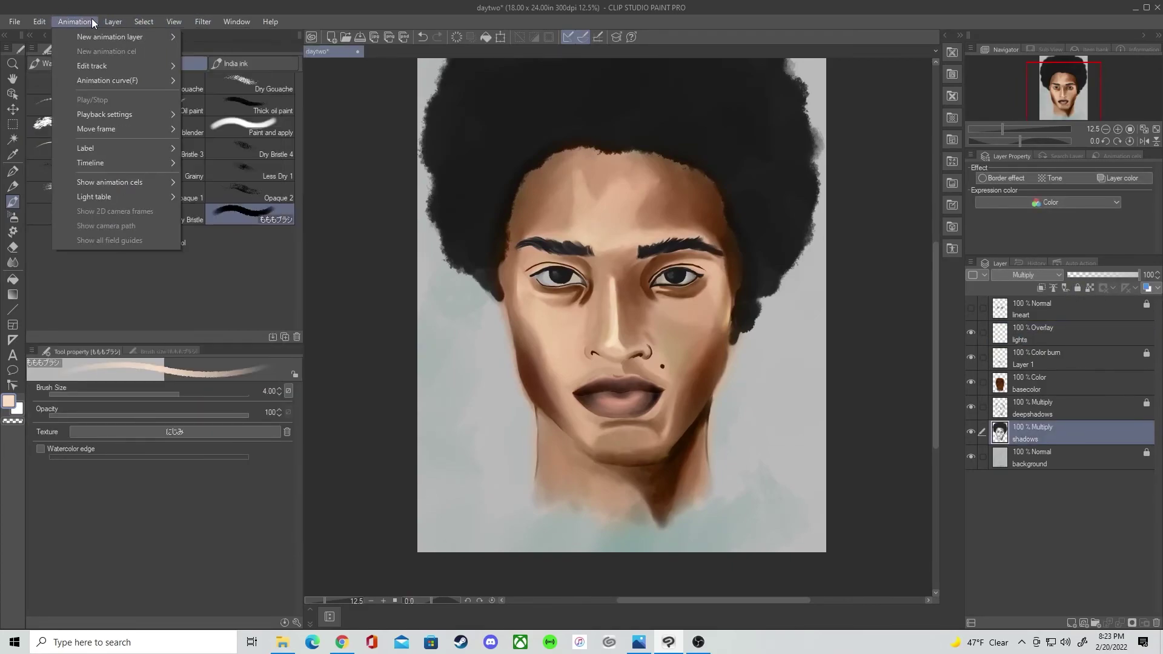
{"action": "mouse_move", "coordinate": [40, 23]}
{"action": "mouse_move", "coordinate": [206, 298]}
{"action": "left_click", "coordinate": [260, 374]}
{"action": "left_click_drag", "start_coordinate": [228, 235], "coordinate": [242, 246]}
{"action": "mouse_move", "coordinate": [156, 325]}
{"action": "left_mouse_down"}
{"action": "mouse_move", "coordinate": [151, 304]}
{"action": "mouse_move", "coordinate": [172, 328]}
{"action": "left_mouse_up"}
{"action": "left_click_drag", "start_coordinate": [267, 211], "coordinate": [253, 211]}
{"action": "mouse_move", "coordinate": [229, 266]}
{"action": "left_mouse_down"}
{"action": "mouse_move", "coordinate": [191, 283]}
{"action": "mouse_move", "coordinate": [230, 293]}
{"action": "left_mouse_up"}
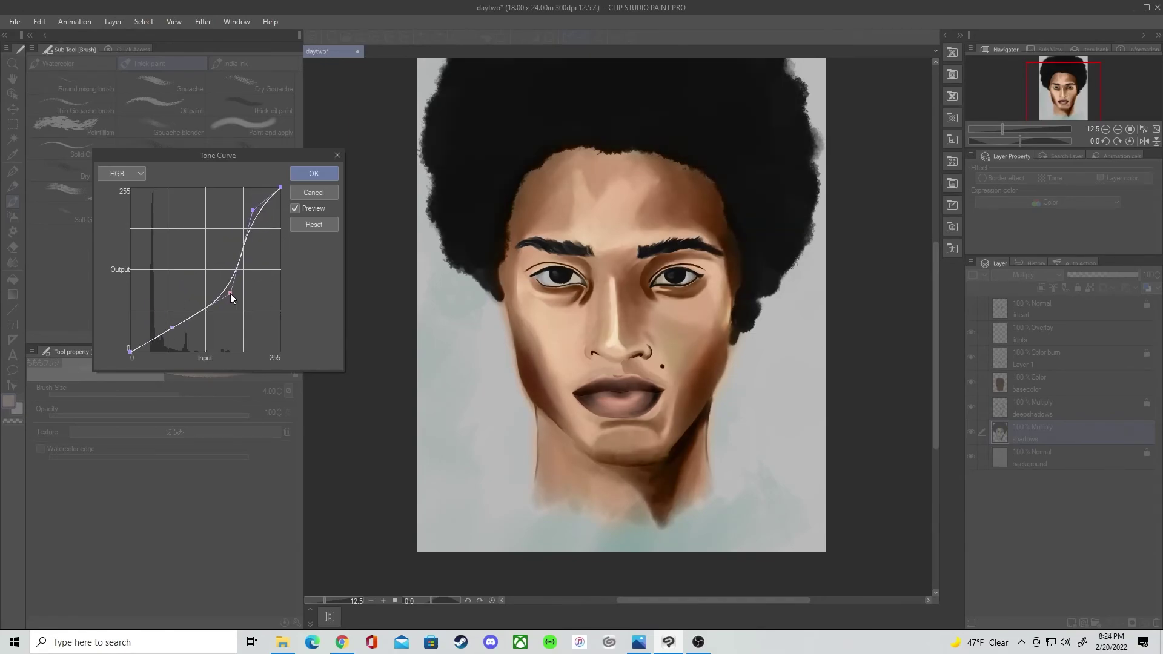
{"action": "left_click", "coordinate": [314, 173]}
Step: Try lightening the shadows along the nose bridge with the Kneaded eraser at size 8 and undo the last strokes
{"action": "left_click", "coordinate": [13, 247]}
{"action": "scroll", "coordinate": [612, 321], "scroll_direction": "up", "scroll_amount": 3}
{"action": "key", "text": "bracketleft"}
{"action": "key", "text": "bracketleft"}
{"action": "key", "text": "bracketleft"}
{"action": "key", "text": "bracketleft"}
{"action": "key", "text": "bracketleft"}
{"action": "key", "text": "bracketleft"}
{"action": "left_click_drag", "start_coordinate": [618, 212], "coordinate": [620, 283]}
{"action": "left_click_drag", "start_coordinate": [619, 242], "coordinate": [631, 368]}
{"action": "left_click_drag", "start_coordinate": [625, 207], "coordinate": [624, 291]}
{"action": "key", "text": "ctrl+z"}
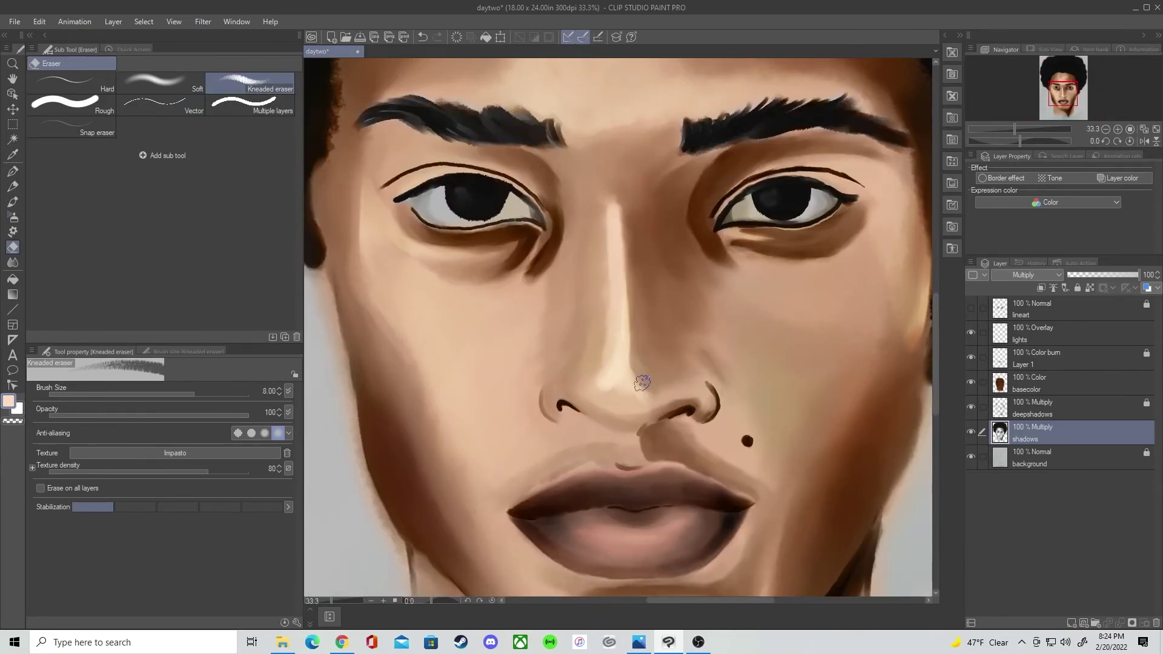
{"action": "left_click", "coordinate": [1028, 416]}
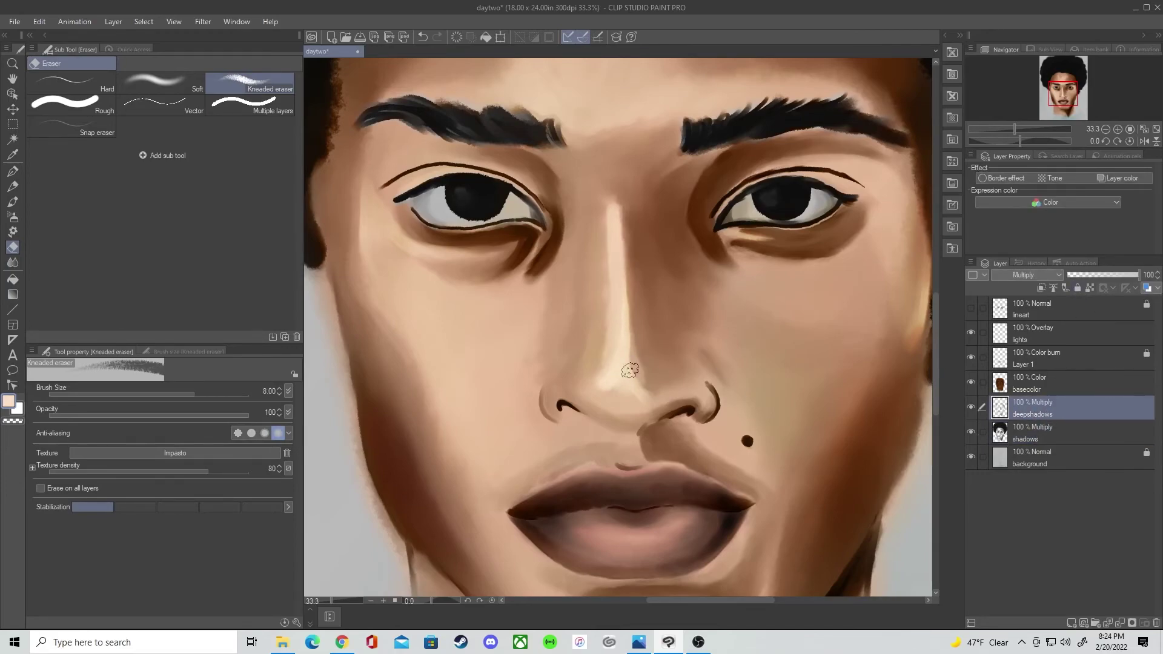
{"action": "key", "text": "alt+bracketleft"}
{"action": "key", "text": "ctrl+z"}
{"action": "scroll", "coordinate": [651, 459], "scroll_direction": "down", "scroll_amount": 3}
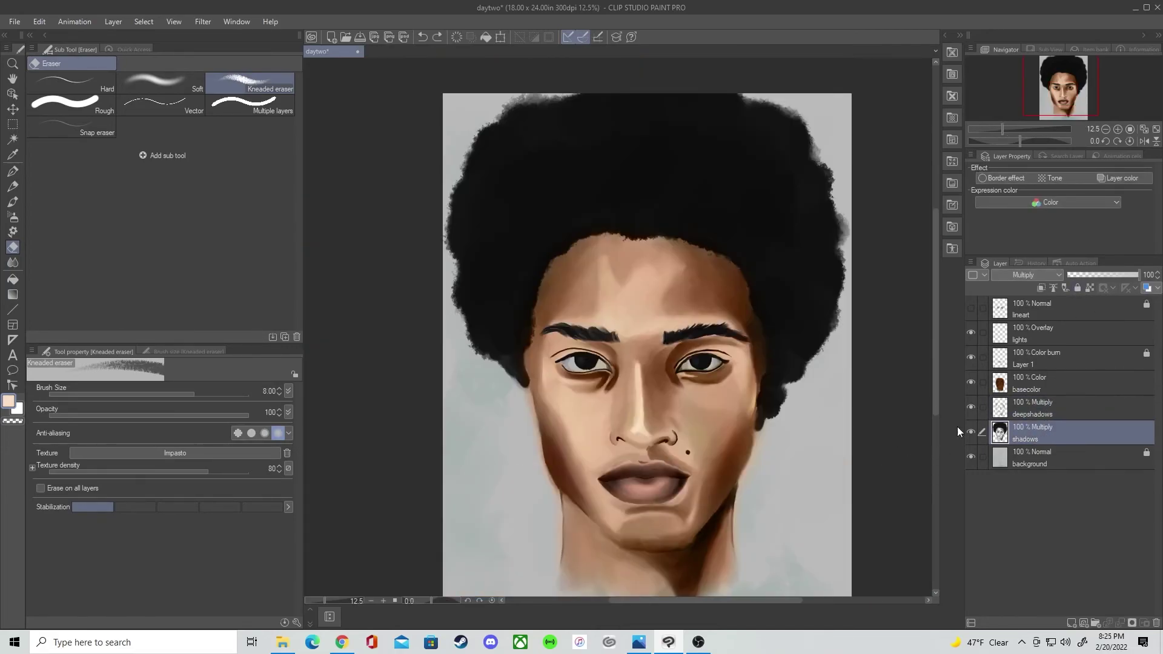
Step: Lock the shadows and deepshadows layers
{"action": "left_click", "coordinate": [1078, 288]}
{"action": "left_click", "coordinate": [1073, 410]}
{"action": "left_click", "coordinate": [1078, 288]}
Step: Add a new layer above the lights layer, set it to Screen blending and name it highlights
{"action": "left_click", "coordinate": [1064, 337]}
{"action": "left_click", "coordinate": [1072, 623]}
{"action": "left_click", "coordinate": [1034, 275]}
{"action": "left_click", "coordinate": [1024, 369]}
{"action": "double_click", "coordinate": [1022, 340]}
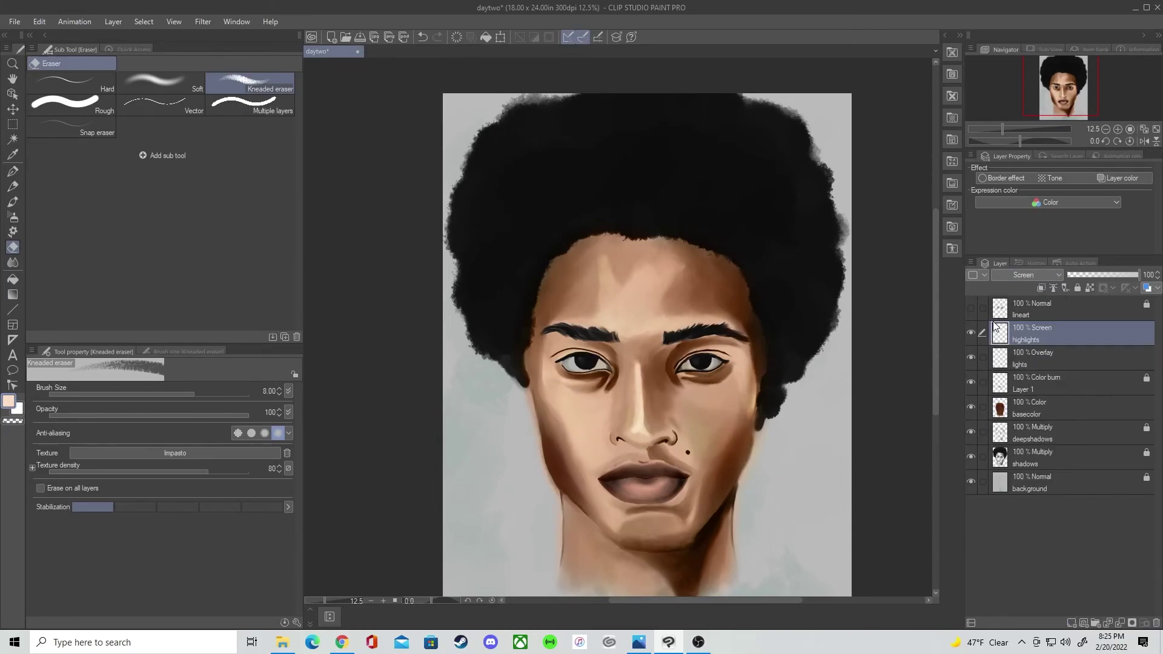
Step: Sample the light grey from the white of the viewer's left eye as the colour for the もももブラシ brush
{"action": "left_click_drag", "start_coordinate": [646, 405], "coordinate": [624, 381]}
{"action": "scroll", "coordinate": [624, 380], "scroll_direction": "up", "scroll_amount": 2}
{"action": "left_click", "coordinate": [12, 155]}
{"action": "left_click", "coordinate": [489, 298]}
{"action": "left_click", "coordinate": [13, 203]}
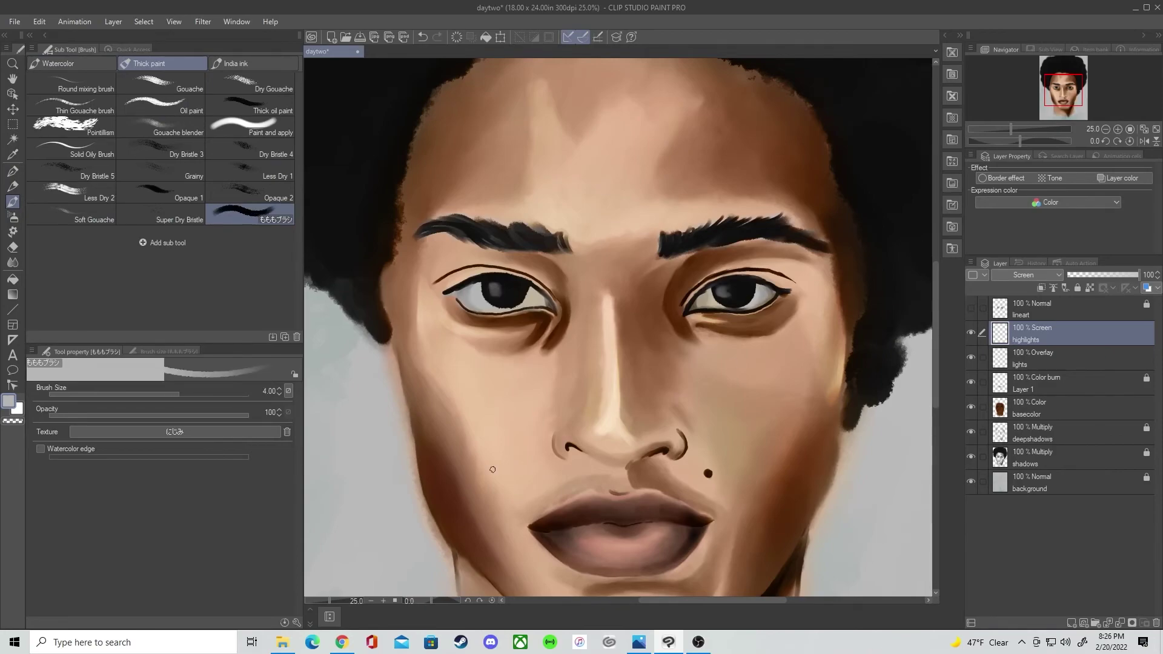
Step: Try a highlight down the nose bridge with the brush at size 4 and undo the strokes
{"action": "left_click_drag", "start_coordinate": [544, 499], "coordinate": [541, 446]}
{"action": "left_click_drag", "start_coordinate": [617, 363], "coordinate": [614, 320]}
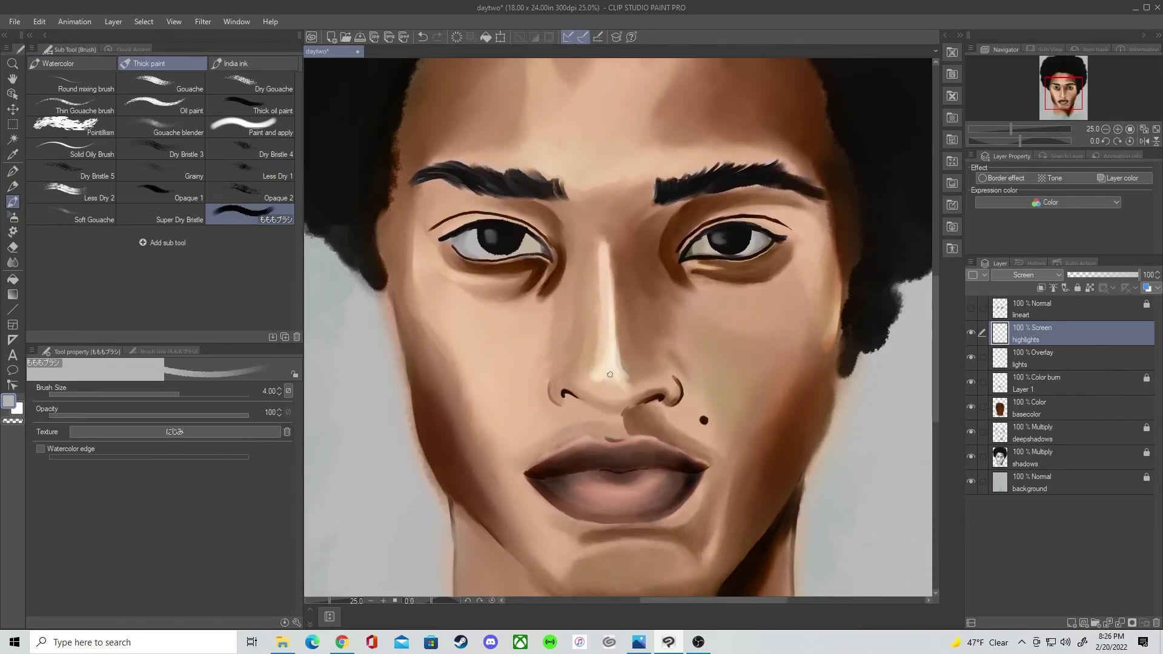
{"action": "left_click_drag", "start_coordinate": [614, 274], "coordinate": [625, 383]}
{"action": "left_click_drag", "start_coordinate": [499, 492], "coordinate": [500, 427]}
{"action": "key", "text": "ctrl+z"}
{"action": "key", "text": "ctrl+z"}
{"action": "key", "text": "ctrl+z"}
{"action": "key", "text": "ctrl+z"}
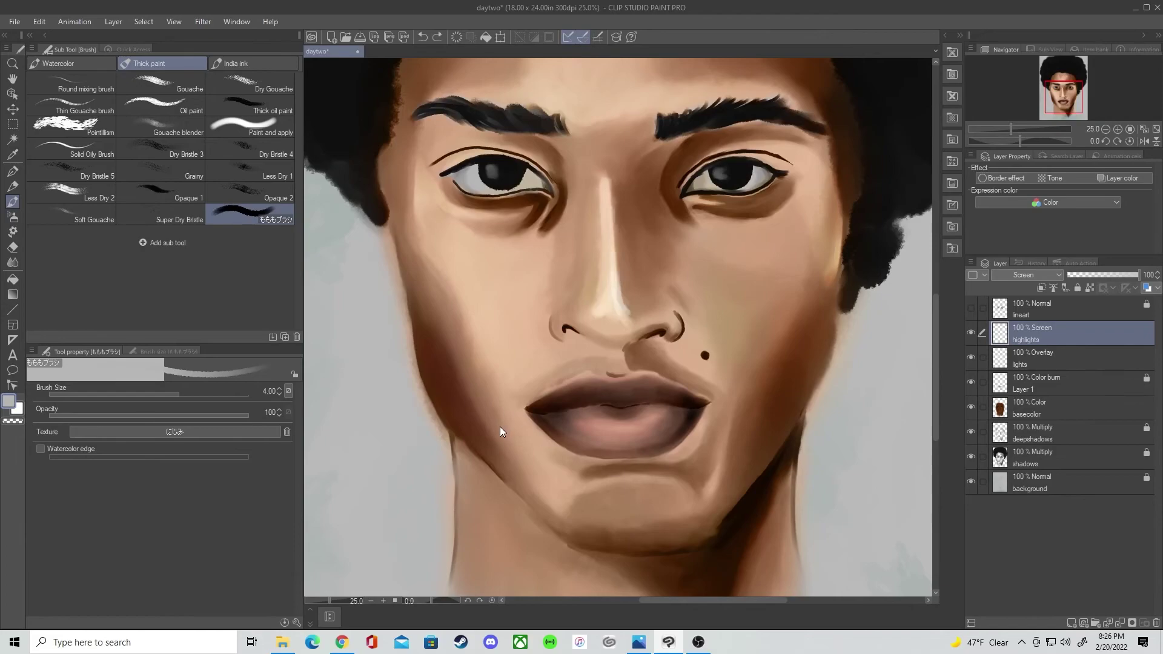
Step: Enlarge the brush and paint a softer light grey highlight on the bridge of the nose
{"action": "key", "text": "]"}
{"action": "key", "text": "]"}
{"action": "key", "text": "]"}
{"action": "key", "text": "]"}
{"action": "key", "text": "]"}
{"action": "mouse_move", "coordinate": [620, 305]}
{"action": "left_mouse_down"}
{"action": "mouse_move", "coordinate": [612, 258]}
{"action": "mouse_move", "coordinate": [612, 308]}
{"action": "left_mouse_up"}
Step: Paint light grey highlights on the lower lip, undo the misplaced stroke and reduce the brush to size 3
{"action": "key", "text": "["}
{"action": "key", "text": "["}
{"action": "key", "text": "["}
{"action": "mouse_move", "coordinate": [597, 412]}
{"action": "left_mouse_down"}
{"action": "mouse_move", "coordinate": [568, 426]}
{"action": "mouse_move", "coordinate": [617, 436]}
{"action": "left_mouse_up"}
{"action": "key", "text": "ctrl+z"}
{"action": "key", "text": "["}
{"action": "key", "text": "["}
{"action": "key", "text": "["}
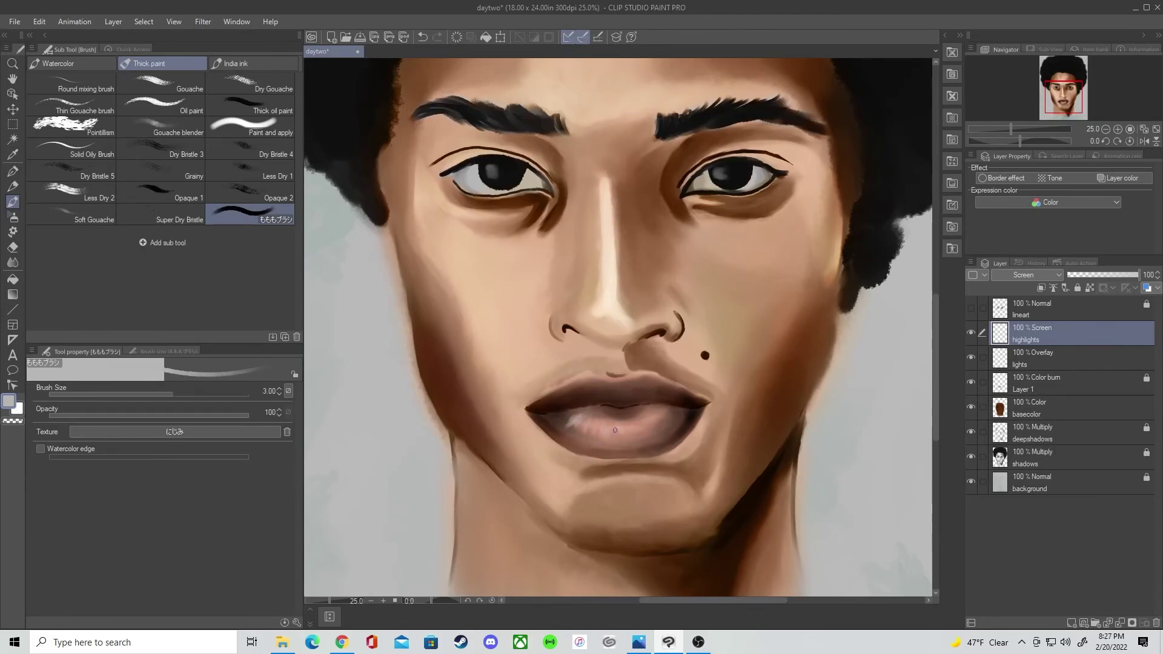
Step: Add light grey highlights to the upper lip and the eyes with the brush at size 3
{"action": "scroll", "coordinate": [643, 424], "scroll_direction": "down", "scroll_amount": 4}
{"action": "scroll", "coordinate": [661, 433], "scroll_direction": "up", "scroll_amount": 5}
{"action": "left_click_drag", "start_coordinate": [710, 400], "coordinate": [680, 287]}
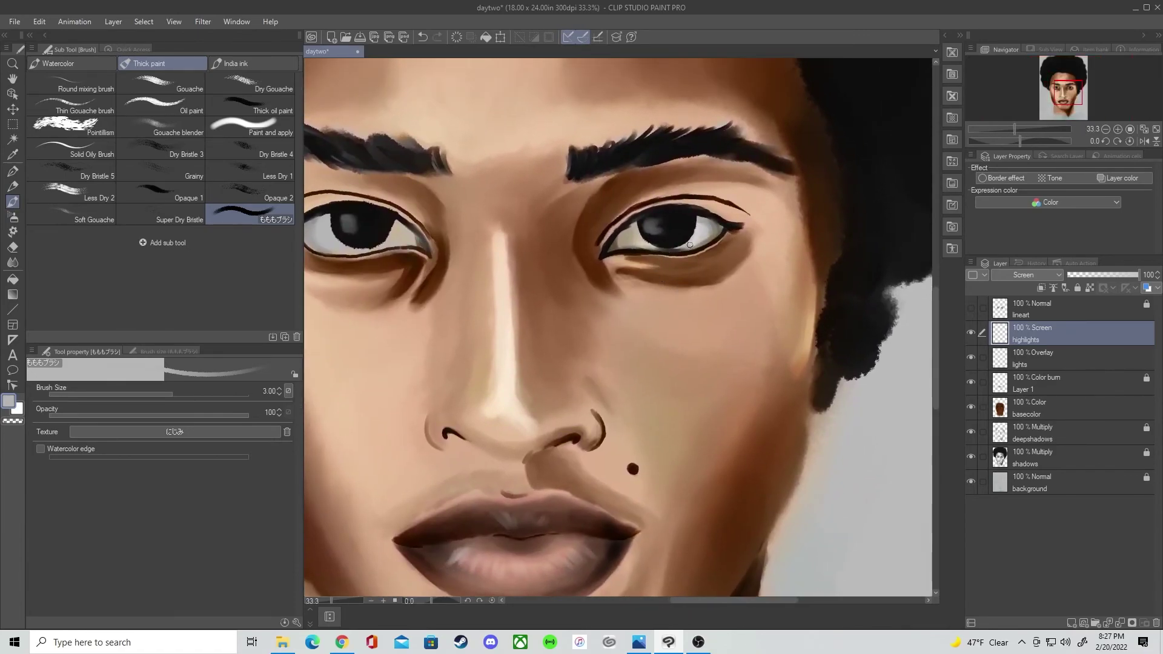
{"action": "left_click_drag", "start_coordinate": [662, 396], "coordinate": [739, 397]}
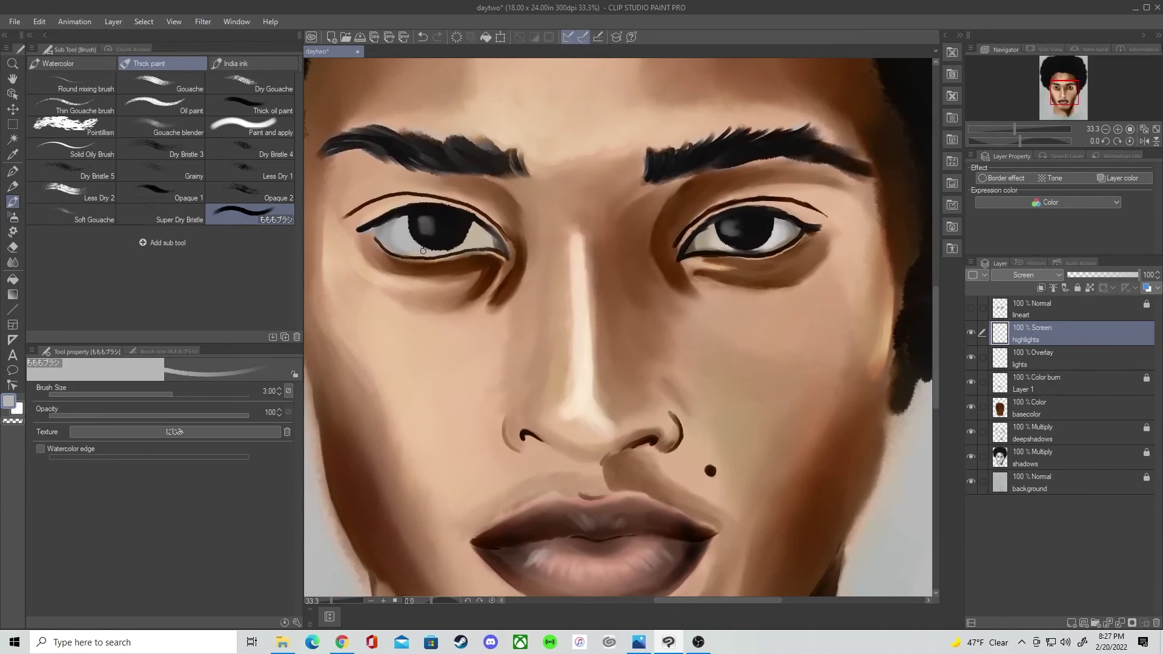
Step: Set the drawing colour to near white and the brush to 1.7 for fine eye highlights, and undo the last stroke
{"action": "double_click", "coordinate": [9, 401]}
{"action": "key", "text": "bracketleft"}
{"action": "key", "text": "bracketleft"}
{"action": "key", "text": "bracketleft"}
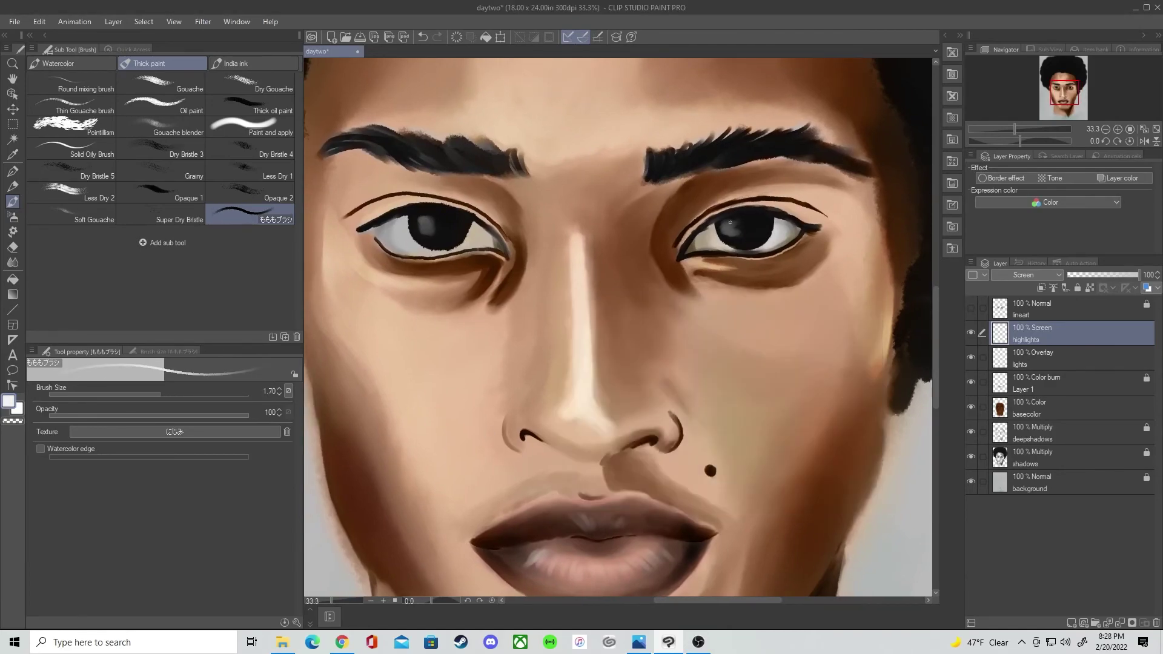
{"action": "scroll", "coordinate": [681, 377], "scroll_direction": "down", "scroll_amount": 3}
{"action": "scroll", "coordinate": [609, 313], "scroll_direction": "up", "scroll_amount": 3}
{"action": "key", "text": "ctrl+z"}
{"action": "scroll", "coordinate": [719, 587], "scroll_direction": "down", "scroll_amount": 3}
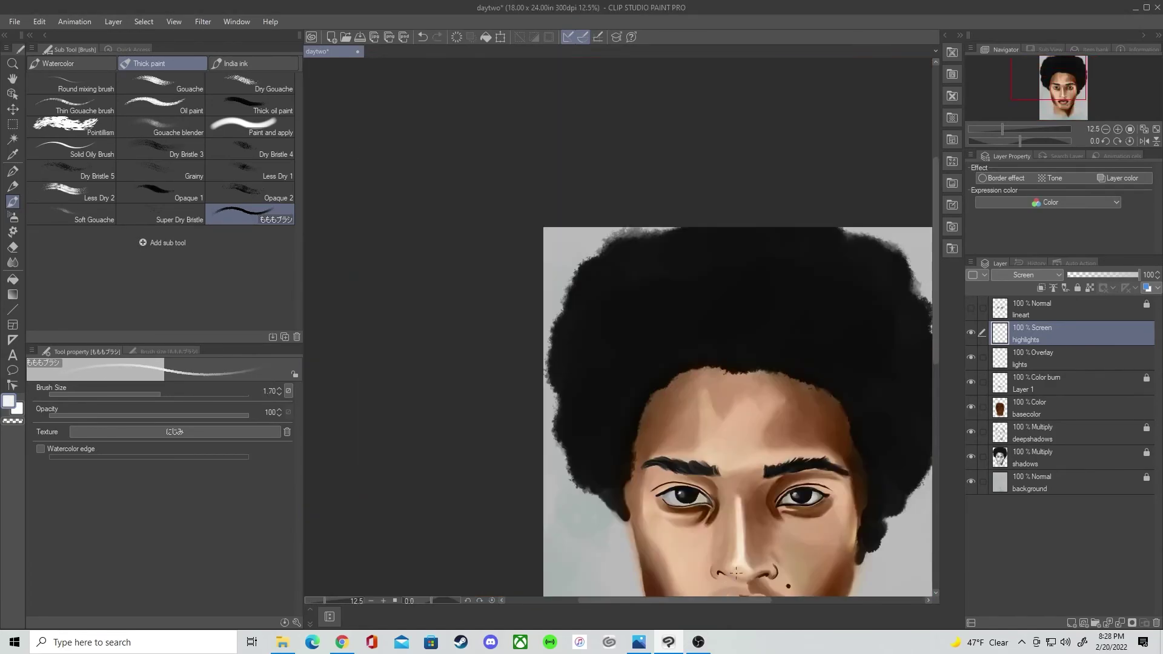
{"action": "left_click_drag", "start_coordinate": [720, 588], "coordinate": [631, 396]}
{"action": "left_click", "coordinate": [1044, 276]}
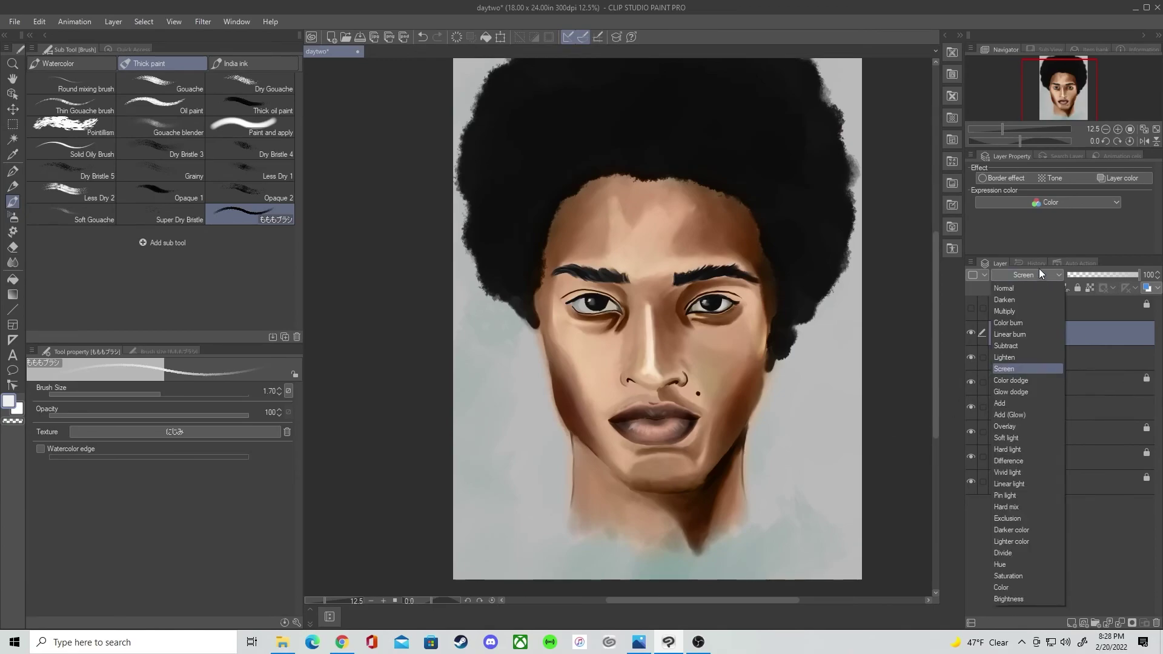
{"action": "left_click", "coordinate": [1040, 277]}
Step: Select the background layer, enlarge the もももブラシ brush to 80 and choose a dark teal drawing colour
{"action": "left_click", "coordinate": [1030, 483]}
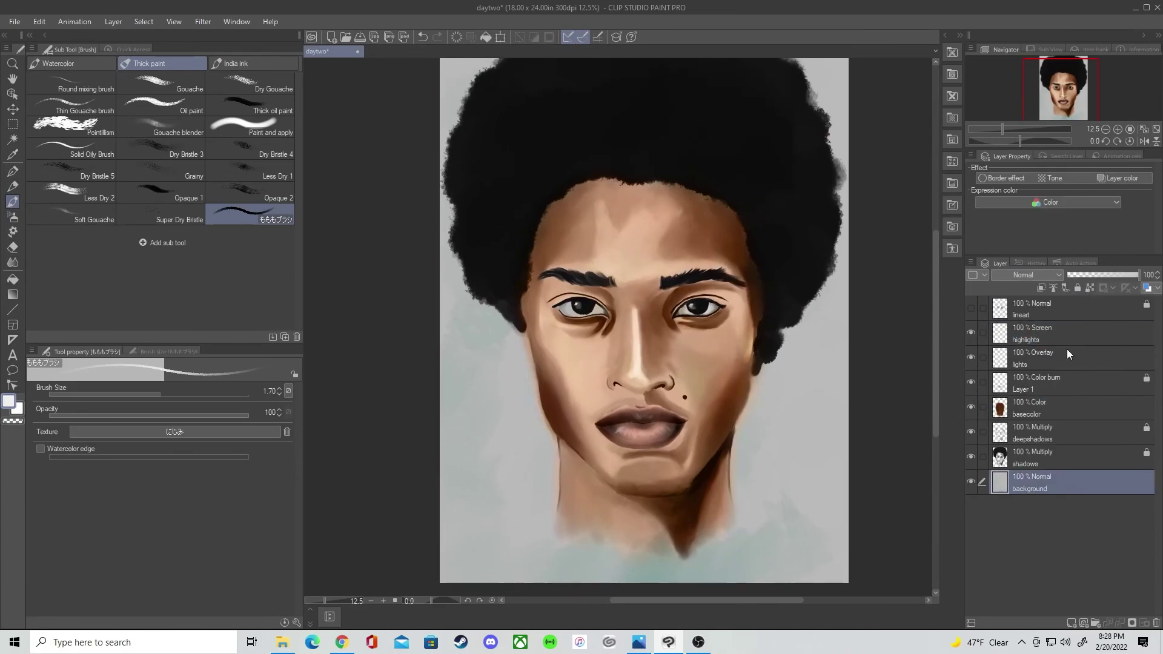
{"action": "left_click_drag", "start_coordinate": [515, 222], "coordinate": [635, 367]}
{"action": "key", "text": "ctrl+0"}
{"action": "key", "text": "]"}
{"action": "key", "text": "]"}
{"action": "key", "text": "]"}
{"action": "key", "text": "]"}
{"action": "key", "text": "]"}
{"action": "key", "text": "]"}
{"action": "key", "text": "]"}
{"action": "key", "text": "]"}
{"action": "key", "text": "]"}
{"action": "key", "text": "]"}
{"action": "key", "text": "]"}
{"action": "key", "text": "]"}
{"action": "key", "text": "]"}
{"action": "key", "text": "]"}
{"action": "key", "text": "]"}
{"action": "key", "text": "]"}
{"action": "key", "text": "]"}
{"action": "key", "text": "]"}
{"action": "key", "text": "]"}
{"action": "key", "text": "]"}
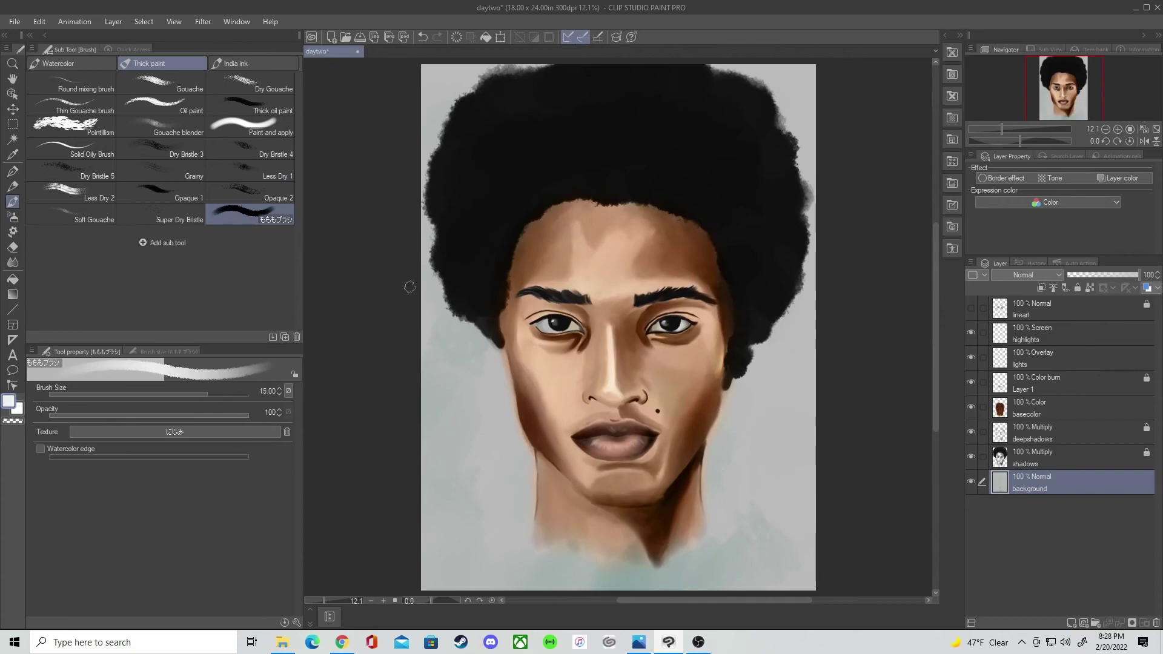
{"action": "double_click", "coordinate": [8, 402]}
{"action": "left_click", "coordinate": [638, 565]}
{"action": "left_click", "coordinate": [633, 458]}
{"action": "left_click", "coordinate": [860, 322]}
Step: Try dark teal strokes on the background beside and below the neck on the viewer's left, and undo them
{"action": "left_click_drag", "start_coordinate": [476, 433], "coordinate": [460, 558]}
{"action": "left_click_drag", "start_coordinate": [500, 543], "coordinate": [560, 559]}
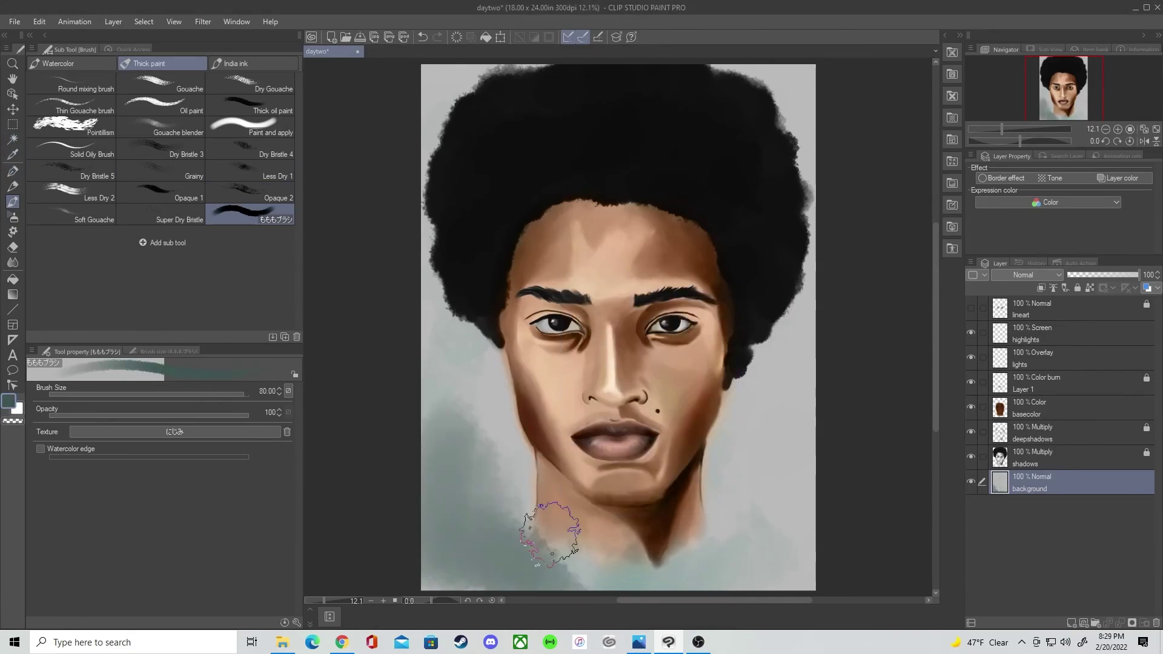
{"action": "key", "text": "ctrl+z"}
{"action": "key", "text": "ctrl+z"}
Step: Brush soft teal tones over the background around both sides of the hair and down beside the neck
{"action": "left_click_drag", "start_coordinate": [476, 515], "coordinate": [445, 91]}
{"action": "left_click_drag", "start_coordinate": [522, 221], "coordinate": [376, 291]}
{"action": "mouse_move", "coordinate": [657, 163]}
{"action": "left_mouse_down"}
{"action": "mouse_move", "coordinate": [678, 278]}
{"action": "mouse_move", "coordinate": [780, 226]}
{"action": "left_mouse_up"}
{"action": "mouse_move", "coordinate": [761, 346]}
{"action": "left_mouse_down"}
{"action": "mouse_move", "coordinate": [784, 501]}
{"action": "mouse_move", "coordinate": [744, 563]}
{"action": "left_mouse_up"}
Step: Choose a dark slate blue and paint a patch of it on the background beside the neck on the viewer's right
{"action": "double_click", "coordinate": [8, 403]}
{"action": "left_click", "coordinate": [740, 409]}
{"action": "left_click", "coordinate": [860, 322]}
{"action": "left_click_drag", "start_coordinate": [726, 451], "coordinate": [703, 545]}
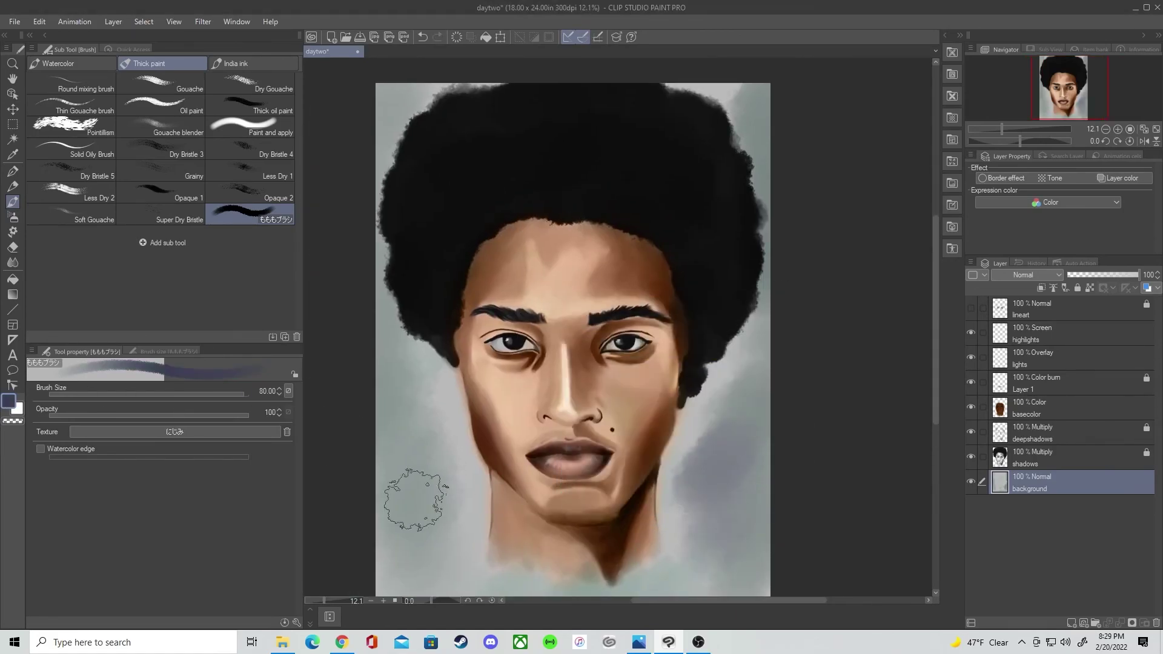
Step: Blend slate blue over the rest of the background, around the hair and on both sides of the neck
{"action": "left_click_drag", "start_coordinate": [436, 478], "coordinate": [418, 563]}
{"action": "left_click_drag", "start_coordinate": [443, 241], "coordinate": [423, 343]}
{"action": "left_click_drag", "start_coordinate": [394, 197], "coordinate": [366, 261]}
{"action": "left_click_drag", "start_coordinate": [690, 176], "coordinate": [737, 352]}
{"action": "left_click_drag", "start_coordinate": [727, 538], "coordinate": [760, 354]}
{"action": "left_click_drag", "start_coordinate": [751, 520], "coordinate": [681, 517]}
{"action": "left_click_drag", "start_coordinate": [512, 534], "coordinate": [421, 506]}
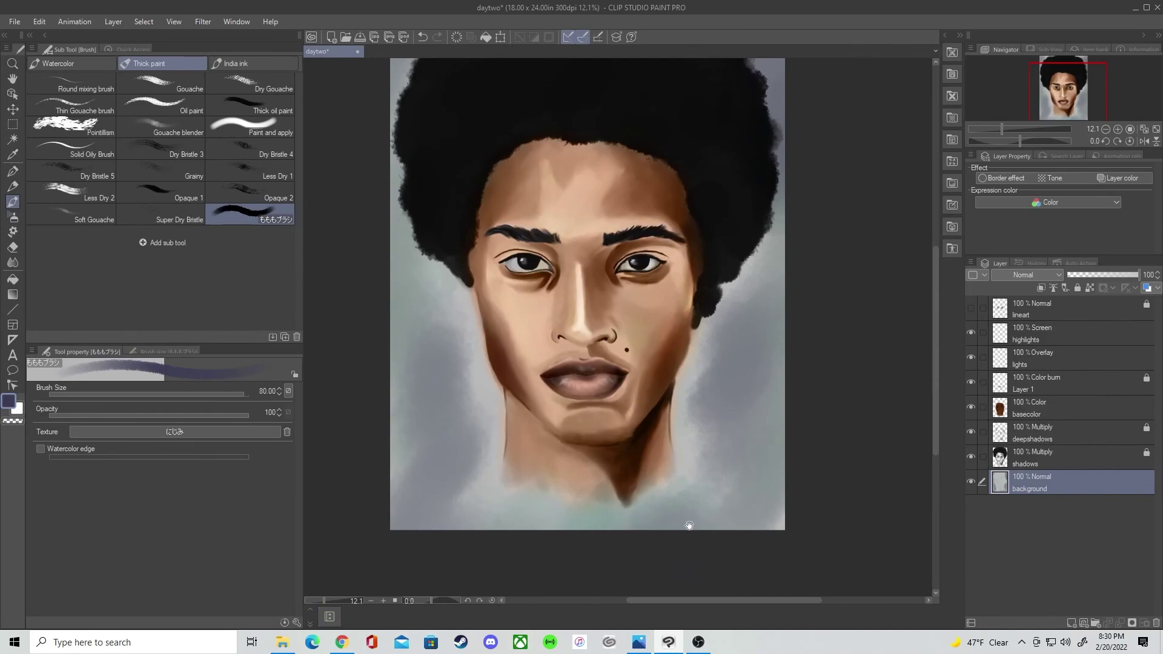
{"action": "left_click_drag", "start_coordinate": [680, 488], "coordinate": [686, 555]}
Step: Switch to the Round mixing brush with black and add a layer named hair above the highlights layer
{"action": "left_click", "coordinate": [102, 90]}
{"action": "double_click", "coordinate": [9, 403]}
{"action": "left_click", "coordinate": [590, 488]}
{"action": "left_click", "coordinate": [860, 322]}
{"action": "left_click", "coordinate": [1061, 333]}
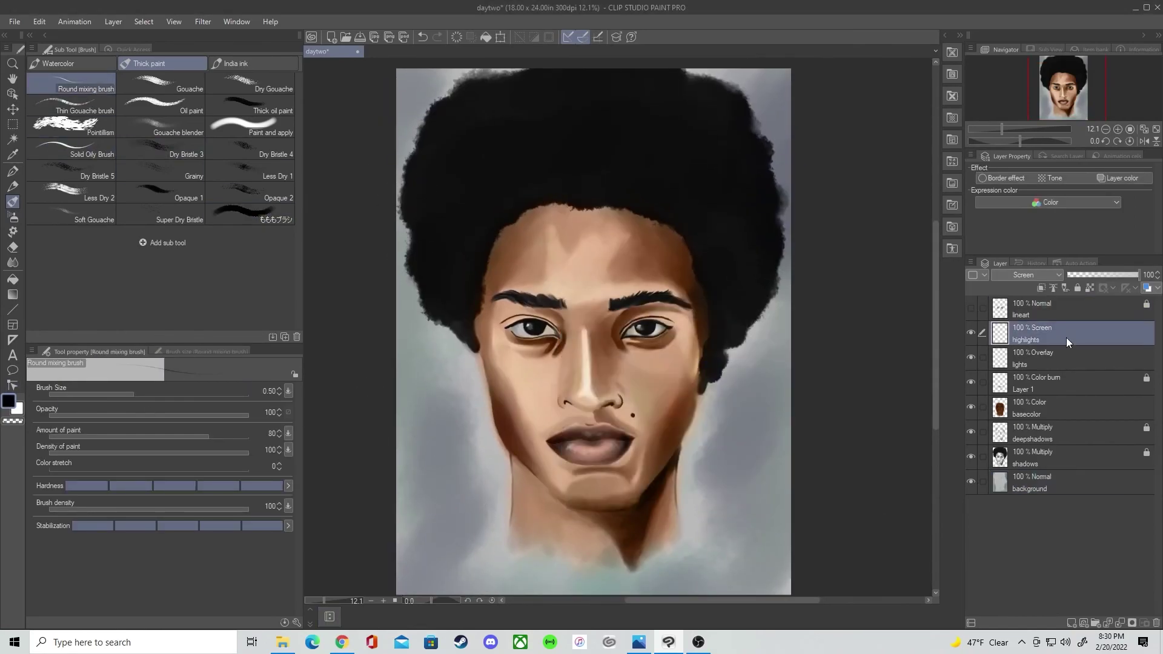
{"action": "left_click", "coordinate": [1072, 623]}
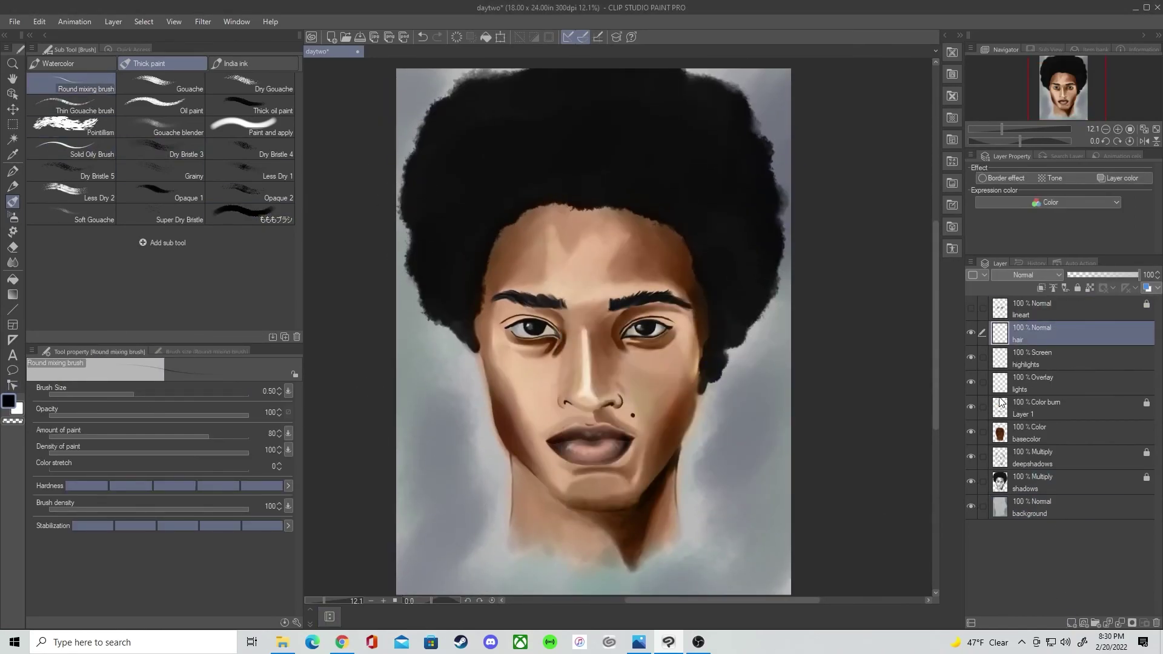
Step: Try a dark blue-grey tone in the hair with the もももブラシ brush at size 80 and undo it
{"action": "left_click", "coordinate": [250, 213]}
{"action": "left_click", "coordinate": [9, 401]}
{"action": "left_click", "coordinate": [859, 321]}
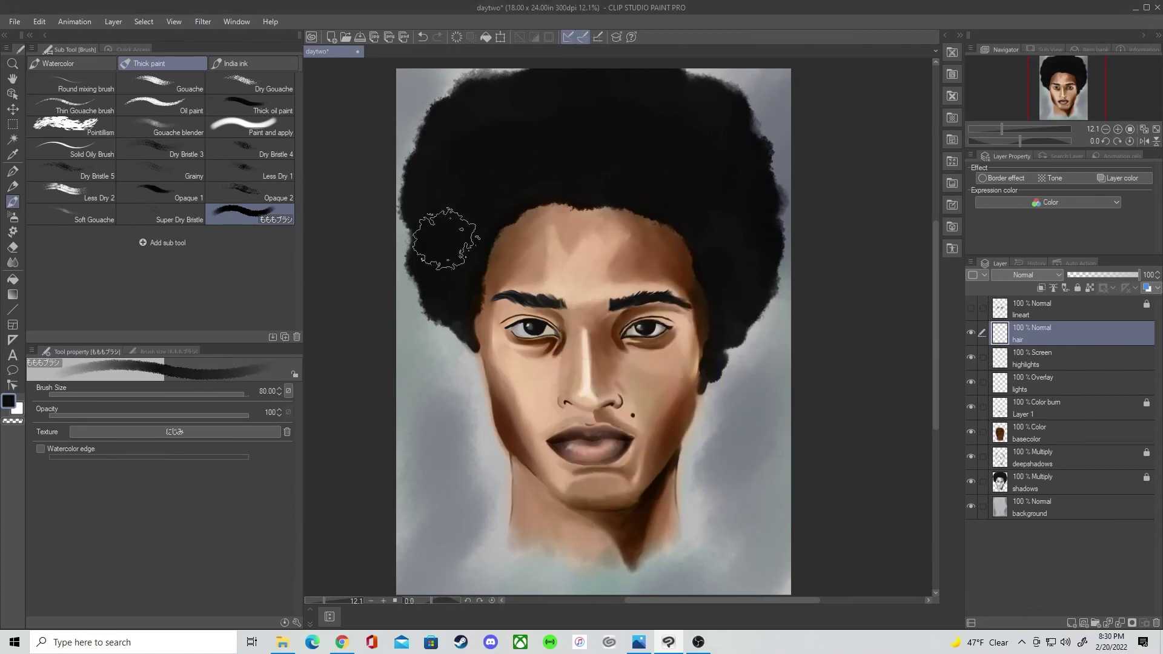
{"action": "left_click", "coordinate": [8, 401]}
{"action": "left_click", "coordinate": [615, 420]}
{"action": "left_click", "coordinate": [858, 324]}
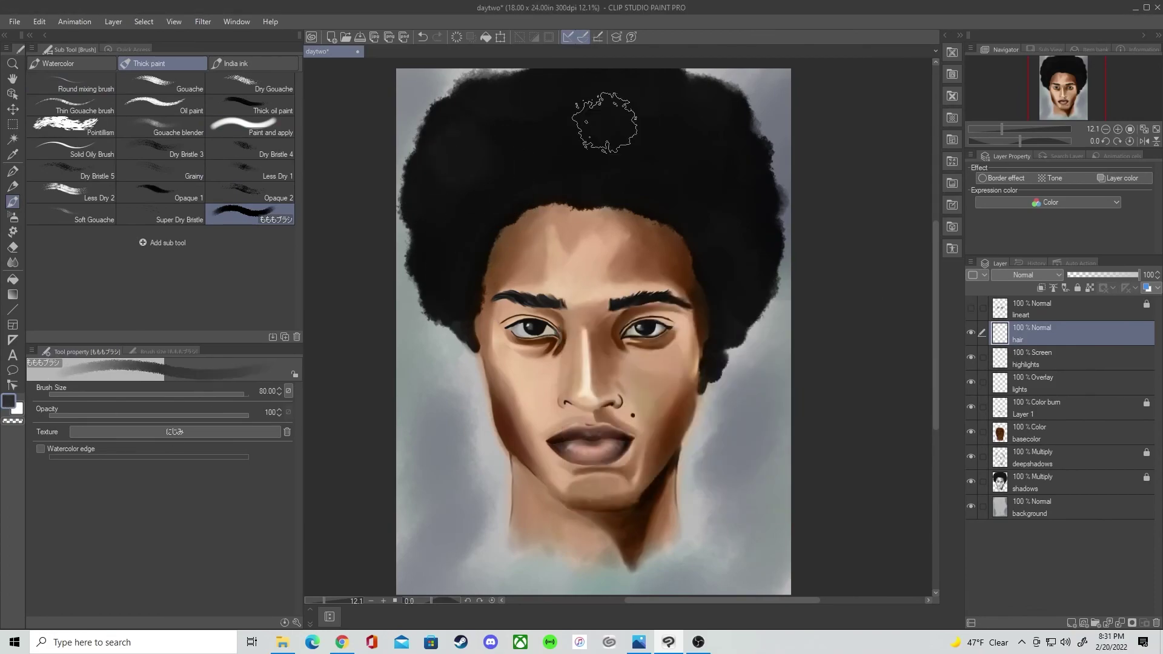
{"action": "key", "text": "ctrl+z"}
Step: Set the drawing colour back to black and switch to the Round mixing brush
{"action": "double_click", "coordinate": [8, 401]}
{"action": "left_click", "coordinate": [573, 466]}
{"action": "left_click", "coordinate": [571, 496]}
{"action": "left_click", "coordinate": [859, 322]}
{"action": "left_click", "coordinate": [162, 128]}
{"action": "left_click", "coordinate": [93, 218]}
{"action": "left_click", "coordinate": [91, 85]}
Step: Try fine black strands along the hair's outer edge with the Round mixing brush at size 1.5, and undo them
{"action": "left_click_drag", "start_coordinate": [427, 371], "coordinate": [437, 385]}
{"action": "key", "text": "ctrl+z"}
{"action": "key", "text": "]"}
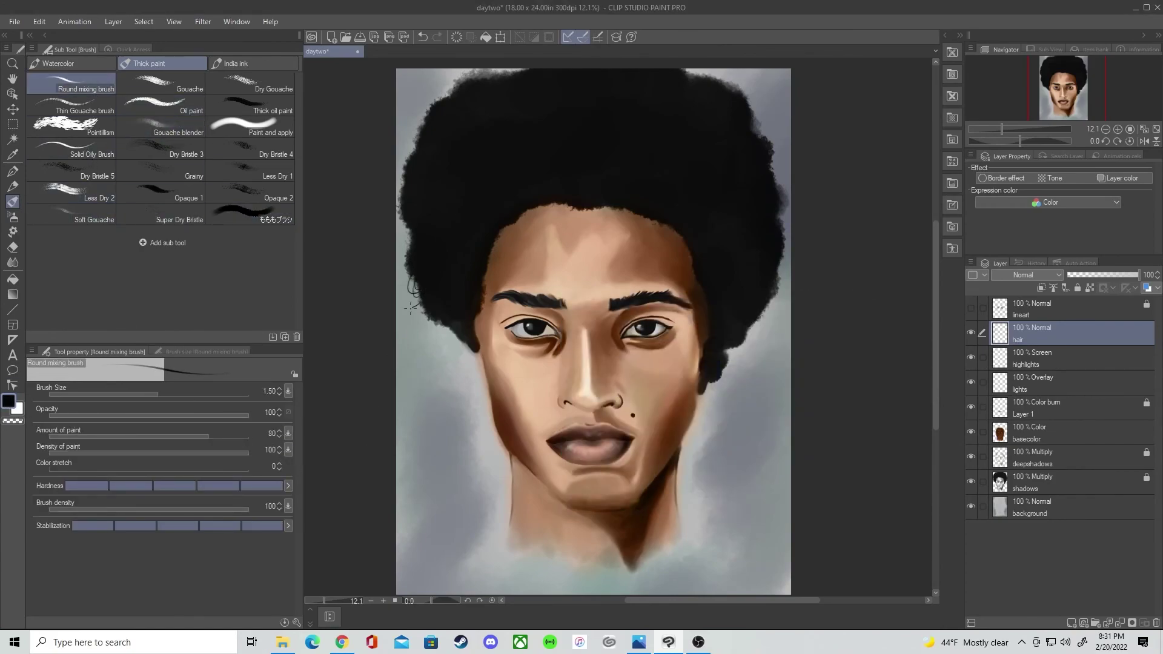
{"action": "left_click_drag", "start_coordinate": [408, 138], "coordinate": [414, 159]}
{"action": "mouse_move", "coordinate": [434, 135]}
{"action": "left_mouse_down"}
{"action": "mouse_move", "coordinate": [436, 182]}
{"action": "mouse_move", "coordinate": [459, 124]}
{"action": "mouse_move", "coordinate": [446, 137]}
{"action": "left_mouse_up"}
{"action": "key", "text": "ctrl+z"}
{"action": "key", "text": "ctrl+z"}
{"action": "key", "text": "ctrl+z"}
{"action": "key", "text": "ctrl+z"}
{"action": "left_click_drag", "start_coordinate": [422, 185], "coordinate": [428, 159]}
{"action": "key", "text": "ctrl+z"}
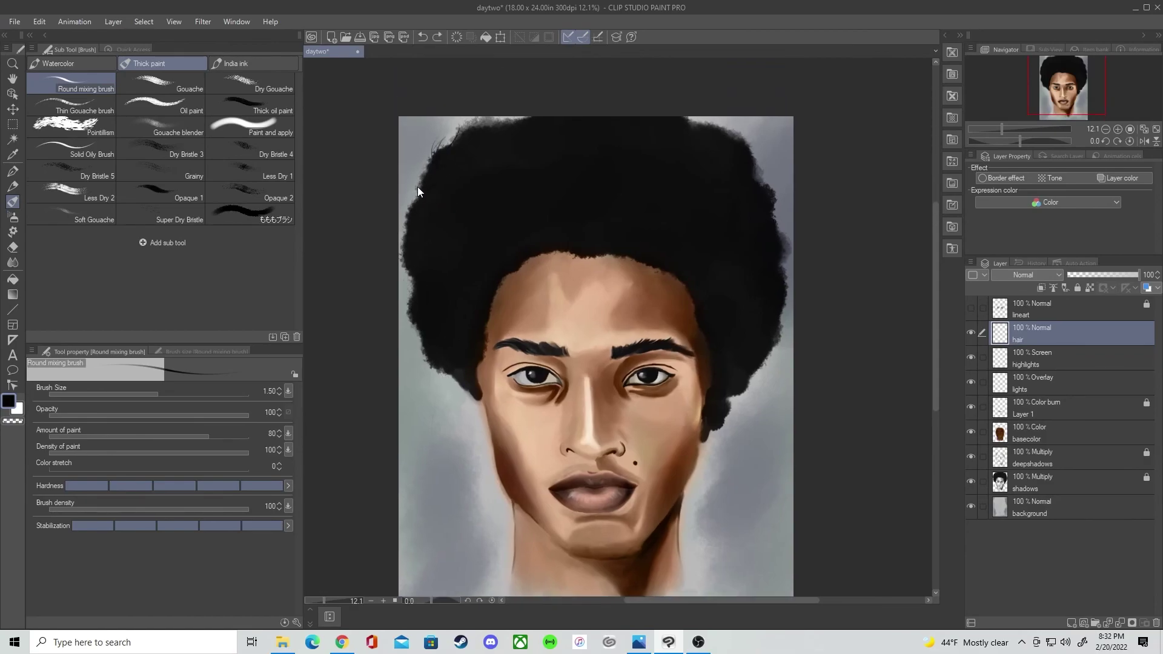
Step: Paint black over the hair's outer edge with the もももブラシ brush, reduce its size to 17 and turn off Watercolor edge
{"action": "left_click", "coordinate": [249, 212]}
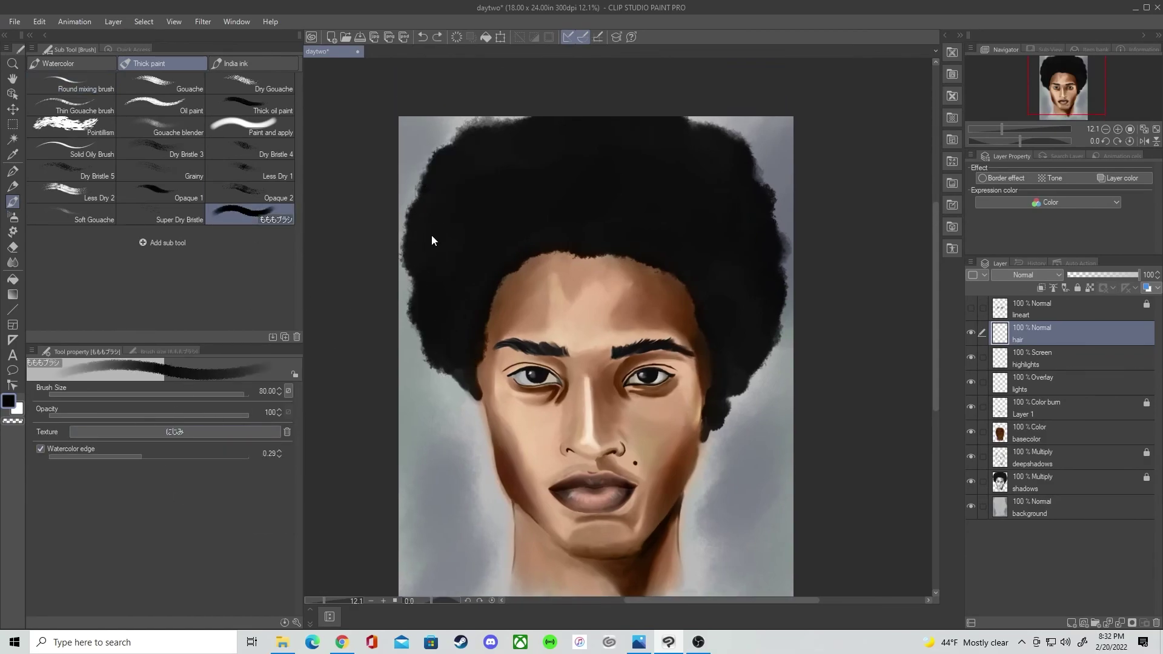
{"action": "mouse_move", "coordinate": [451, 151]}
{"action": "left_mouse_down"}
{"action": "mouse_move", "coordinate": [462, 174]}
{"action": "mouse_move", "coordinate": [437, 177]}
{"action": "mouse_move", "coordinate": [453, 148]}
{"action": "mouse_move", "coordinate": [478, 173]}
{"action": "left_mouse_up"}
{"action": "key", "text": "["}
{"action": "key", "text": "["}
{"action": "key", "text": "["}
{"action": "key", "text": "["}
{"action": "key", "text": "["}
{"action": "key", "text": "["}
{"action": "key", "text": "["}
{"action": "key", "text": "["}
{"action": "left_click", "coordinate": [40, 449]}
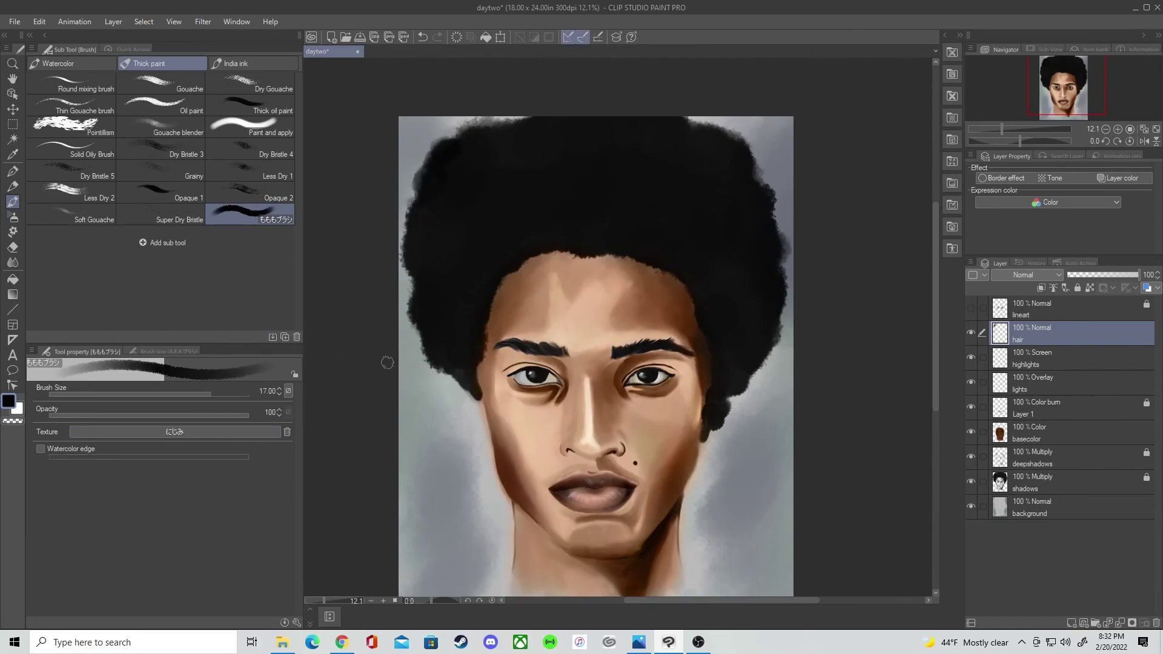
Step: Try writing the artist's signature on the background beside the jaw with the Gouache brush at size 4, and undo it
{"action": "left_click_drag", "start_coordinate": [551, 479], "coordinate": [663, 363]}
{"action": "scroll", "coordinate": [664, 364], "scroll_direction": "up", "scroll_amount": 3}
{"action": "left_click", "coordinate": [13, 188]}
{"action": "left_click", "coordinate": [123, 65]}
{"action": "left_click", "coordinate": [14, 202]}
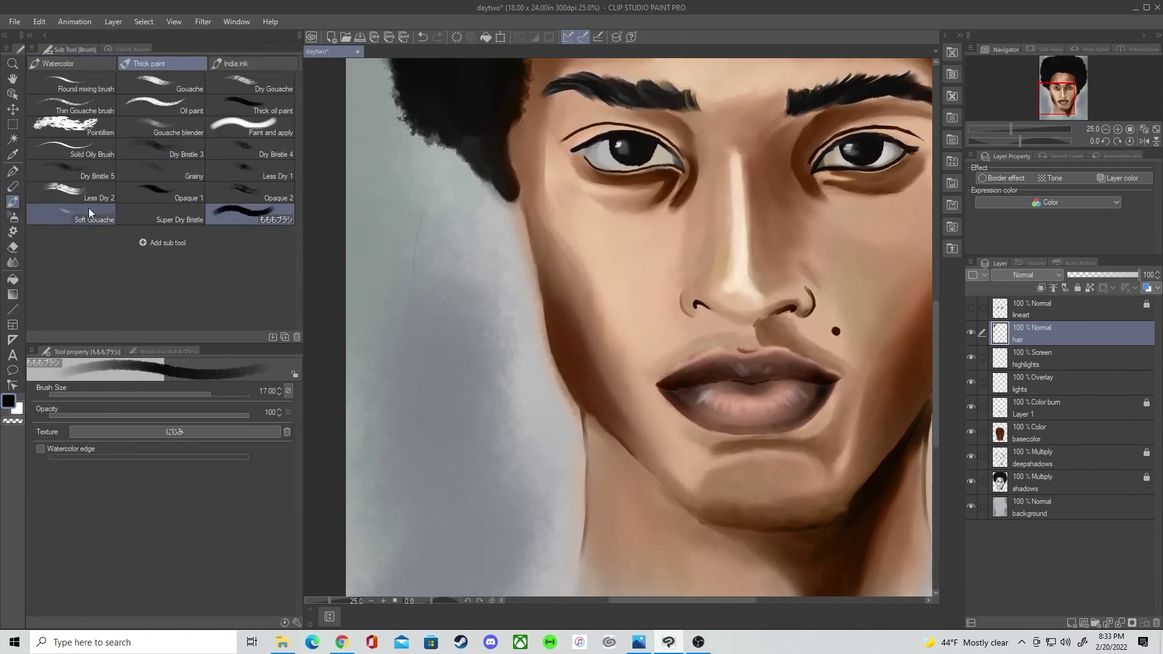
{"action": "left_click", "coordinate": [161, 83]}
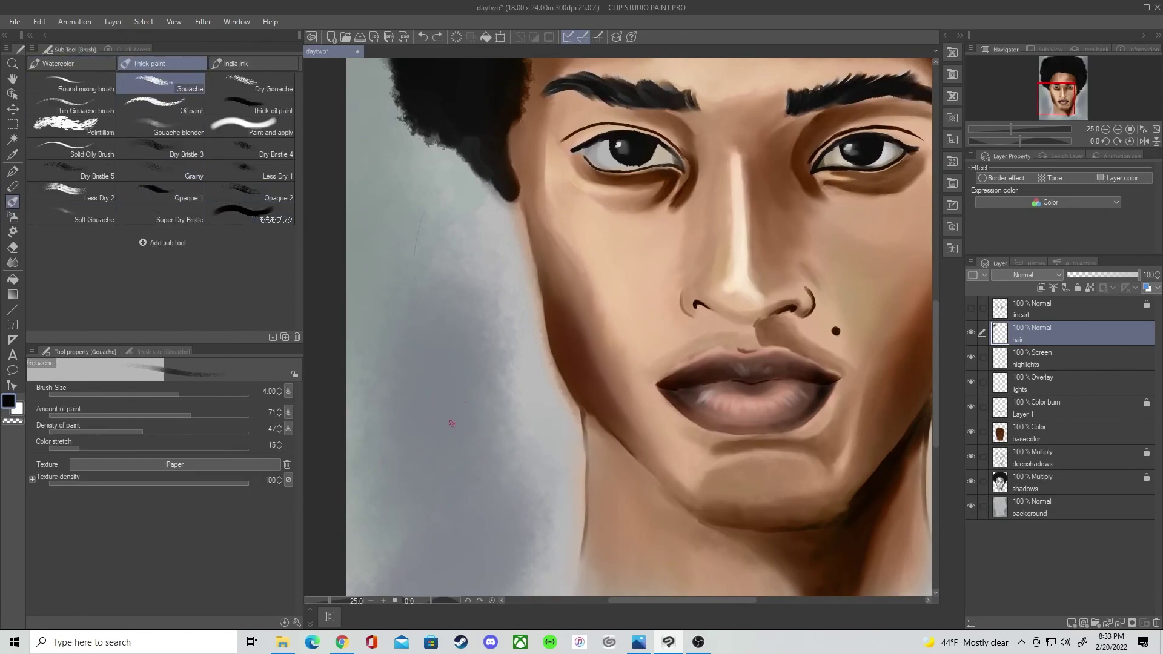
{"action": "left_click_drag", "start_coordinate": [493, 394], "coordinate": [515, 424]}
{"action": "left_click_drag", "start_coordinate": [531, 406], "coordinate": [547, 401]}
{"action": "left_click_drag", "start_coordinate": [506, 436], "coordinate": [527, 450]}
{"action": "left_click_drag", "start_coordinate": [527, 451], "coordinate": [546, 459]}
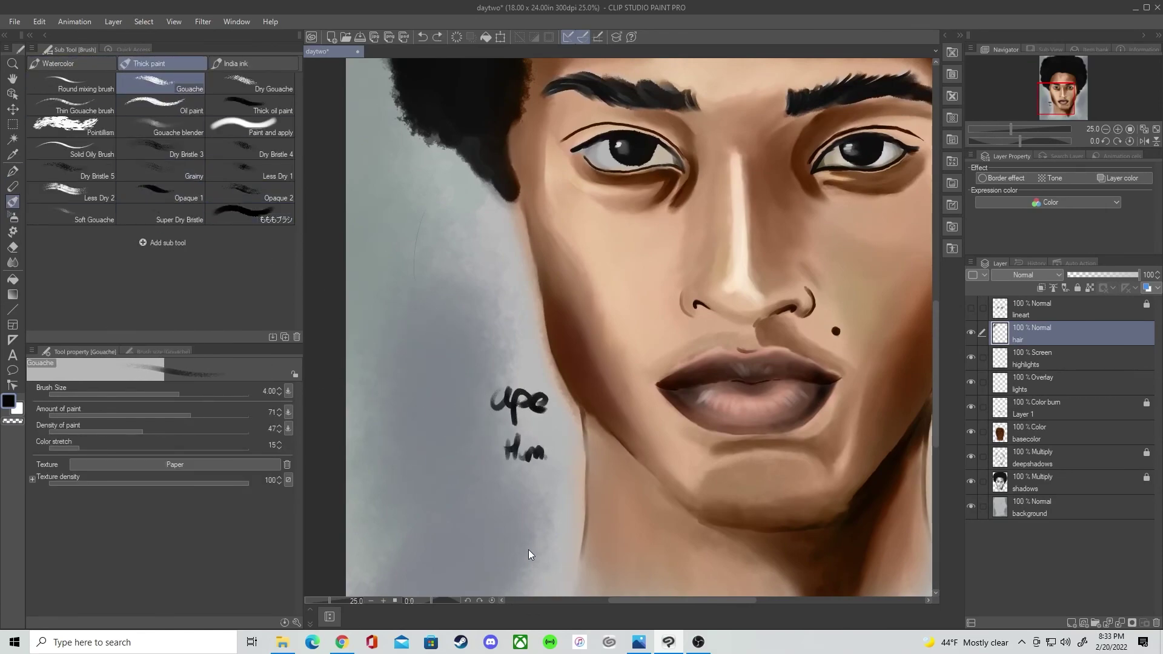
{"action": "key", "text": "ctrl+z"}
{"action": "key", "text": "ctrl+z"}
{"action": "key", "text": "ctrl+z"}
{"action": "key", "text": "ctrl+z"}
{"action": "key", "text": "ctrl+z"}
Step: Try the first strokes of the signature beside the jaw with the Pen tool, and undo them
{"action": "left_click", "coordinate": [12, 171]}
{"action": "mouse_move", "coordinate": [503, 390]}
{"action": "left_mouse_down"}
{"action": "mouse_move", "coordinate": [475, 434]}
{"action": "mouse_move", "coordinate": [519, 379]}
{"action": "left_mouse_up"}
{"action": "key", "text": "ctrl+z"}
{"action": "left_click_drag", "start_coordinate": [515, 384], "coordinate": [495, 417]}
{"action": "key", "text": "ctrl+z"}
Step: Write the artist's signature and the date 2/20 in black beside the jaw and neck with the G-pen at size 1
{"action": "left_click", "coordinate": [71, 83]}
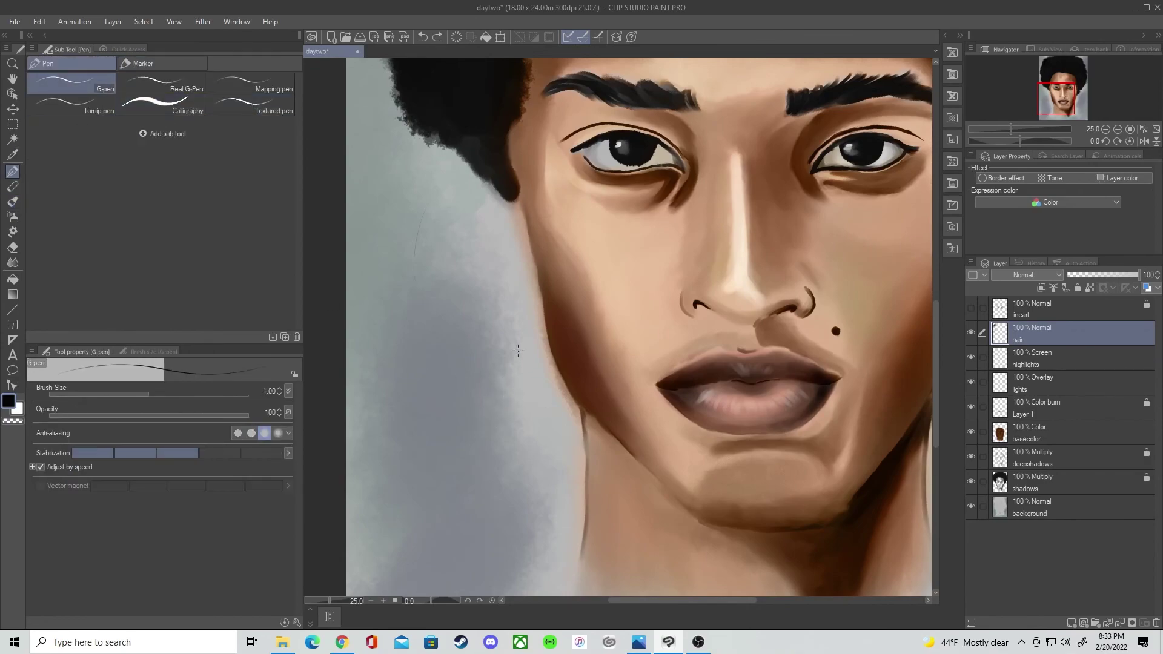
{"action": "left_click_drag", "start_coordinate": [563, 464], "coordinate": [572, 467]}
{"action": "left_click_drag", "start_coordinate": [541, 498], "coordinate": [539, 374]}
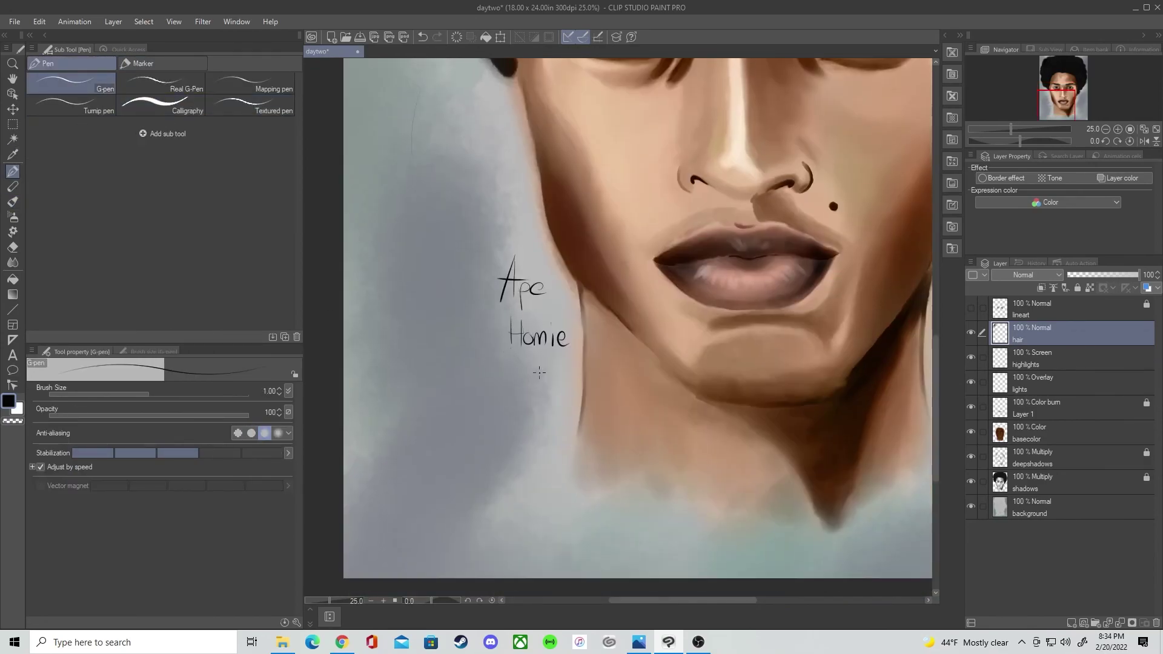
{"action": "scroll", "coordinate": [558, 412], "scroll_direction": "down", "scroll_amount": 2}
{"action": "scroll", "coordinate": [530, 388], "scroll_direction": "up", "scroll_amount": 2}
{"action": "scroll", "coordinate": [544, 400], "scroll_direction": "down", "scroll_amount": 2}
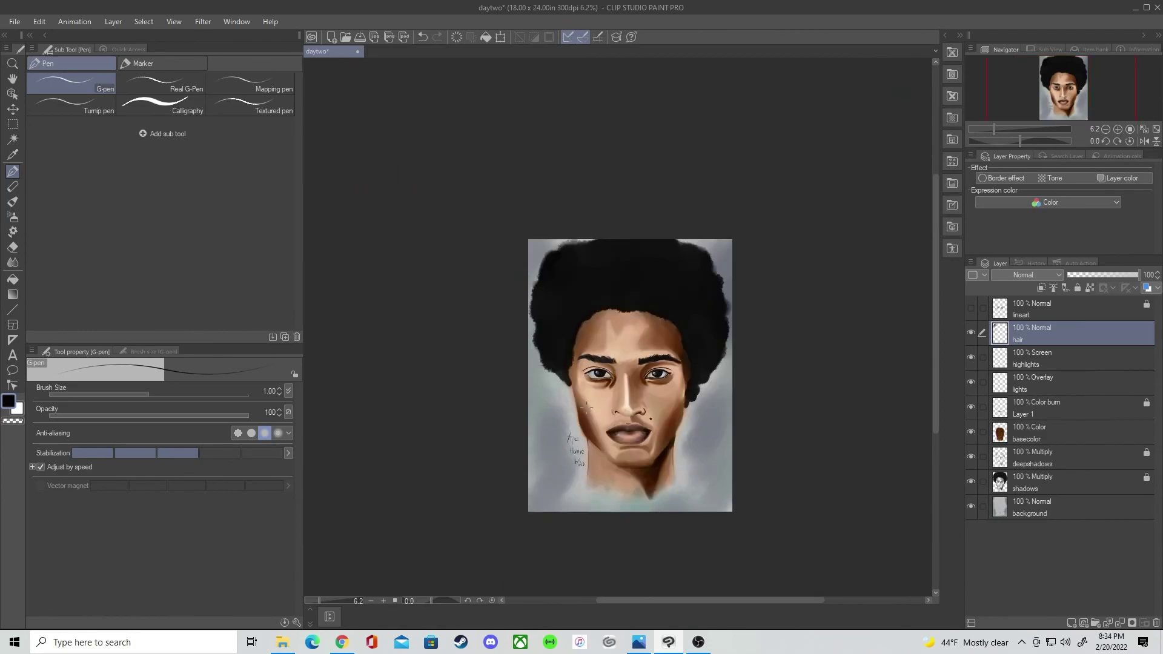
{"action": "key", "text": "ctrl+0"}
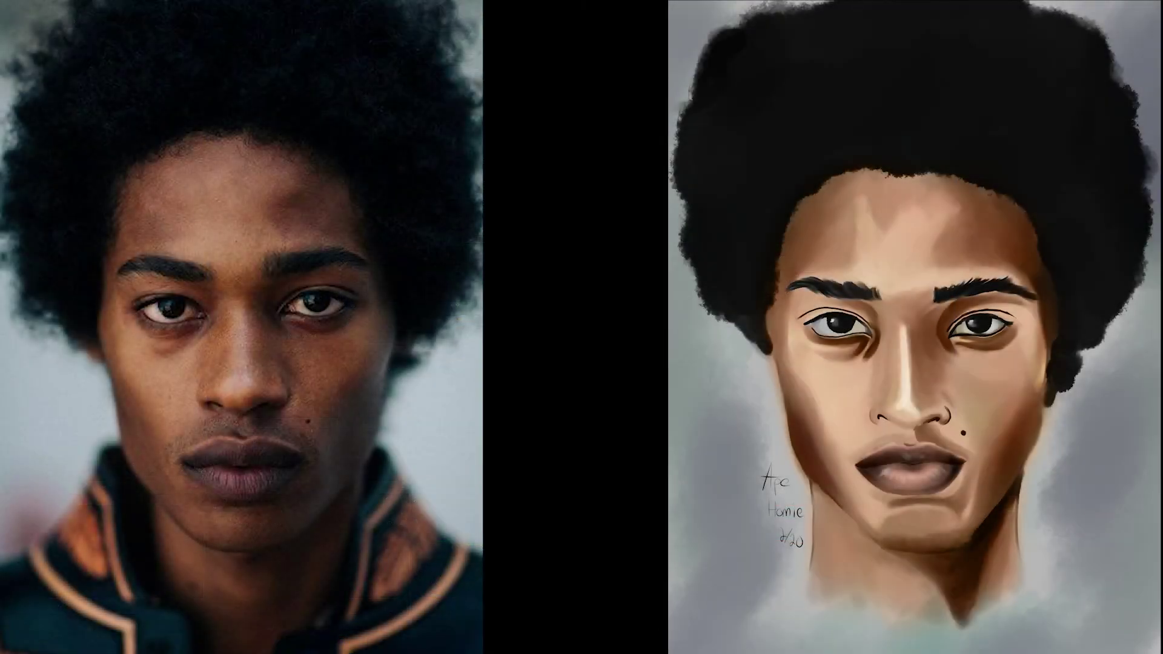